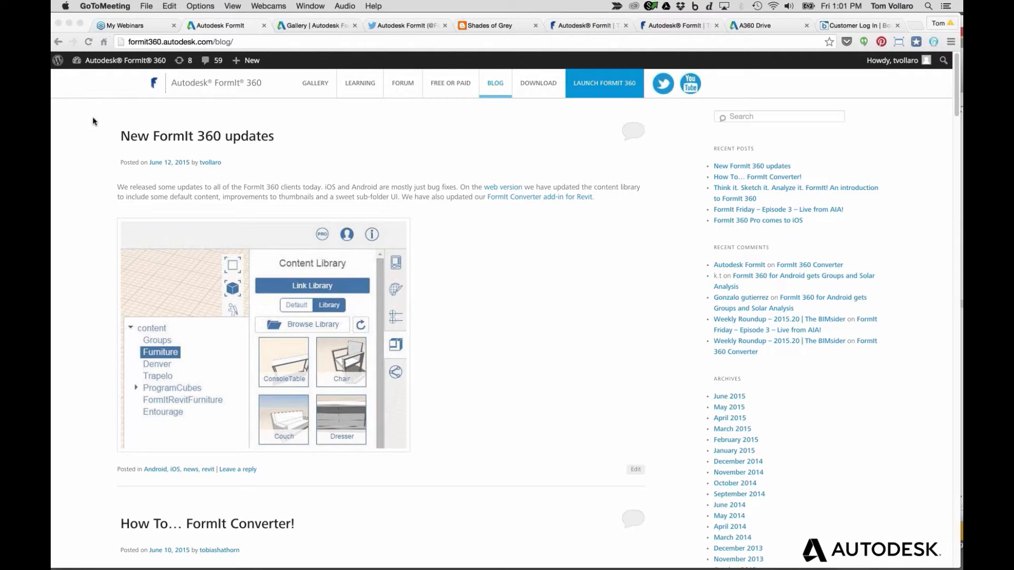
Open the FormIt 360 Converter blog post and read through its feature list
{"action": "scroll", "coordinate": [406, 221], "scroll_direction": "down", "scroll_amount": 1}
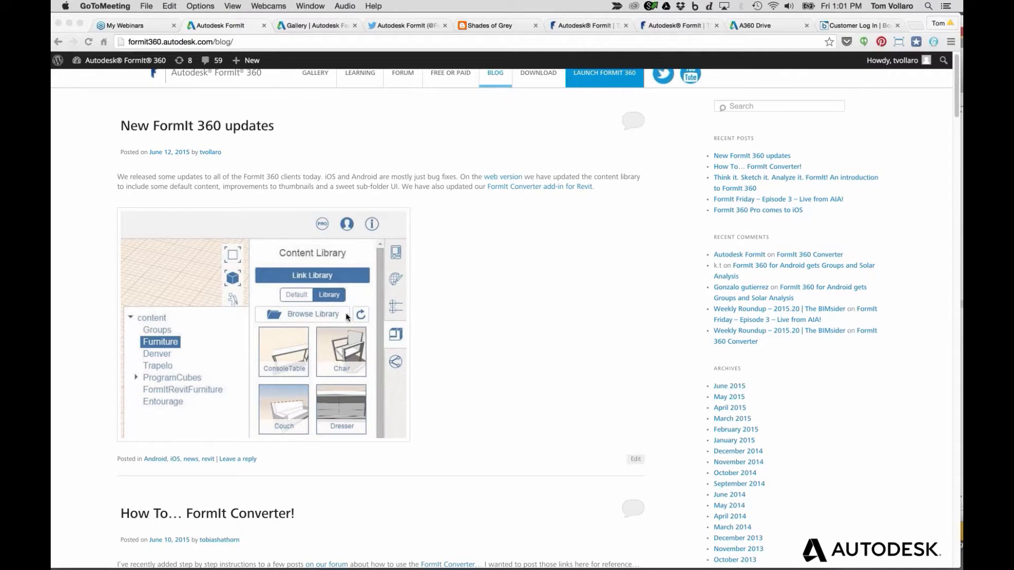
{"action": "scroll", "coordinate": [483, 309], "scroll_direction": "down", "scroll_amount": 2}
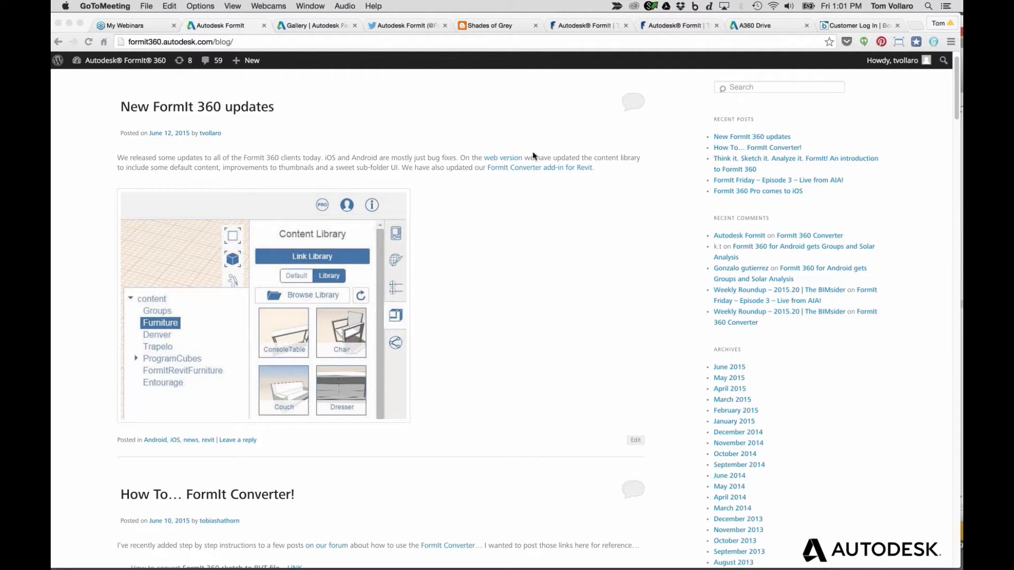
{"action": "left_click", "coordinate": [519, 190]}
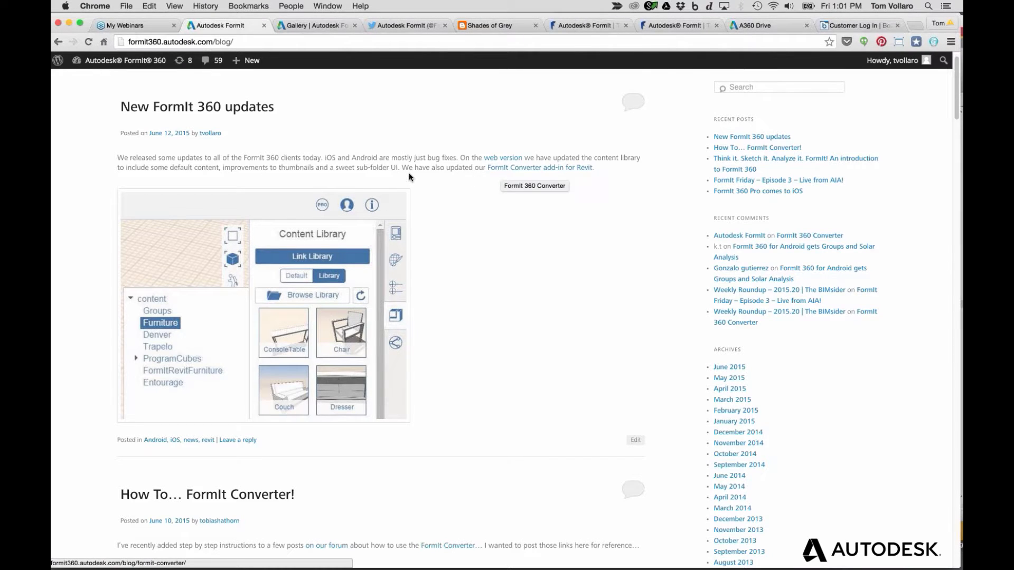
{"action": "scroll", "coordinate": [409, 173], "scroll_direction": "up", "scroll_amount": 1}
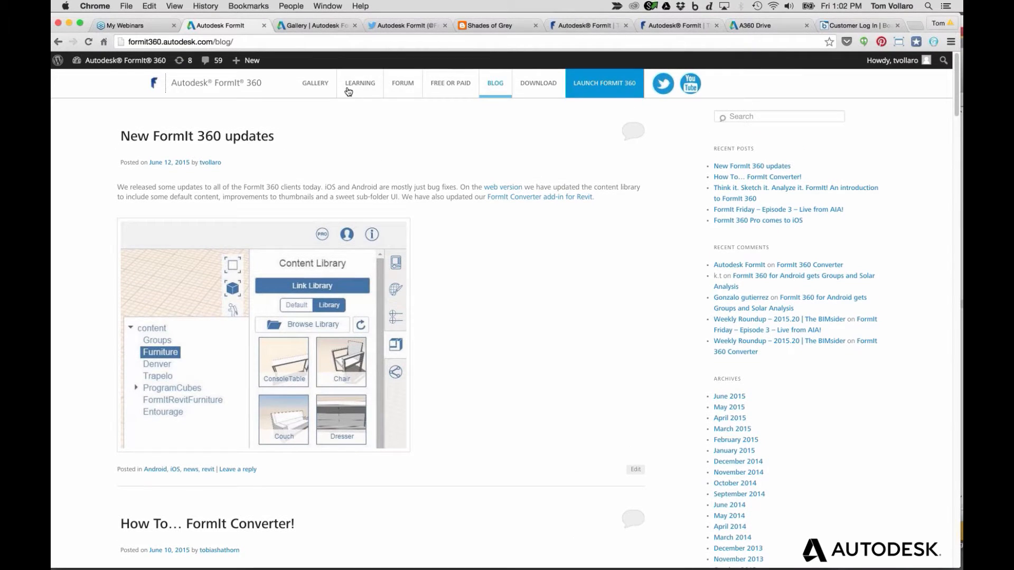
{"action": "left_click", "coordinate": [537, 89]}
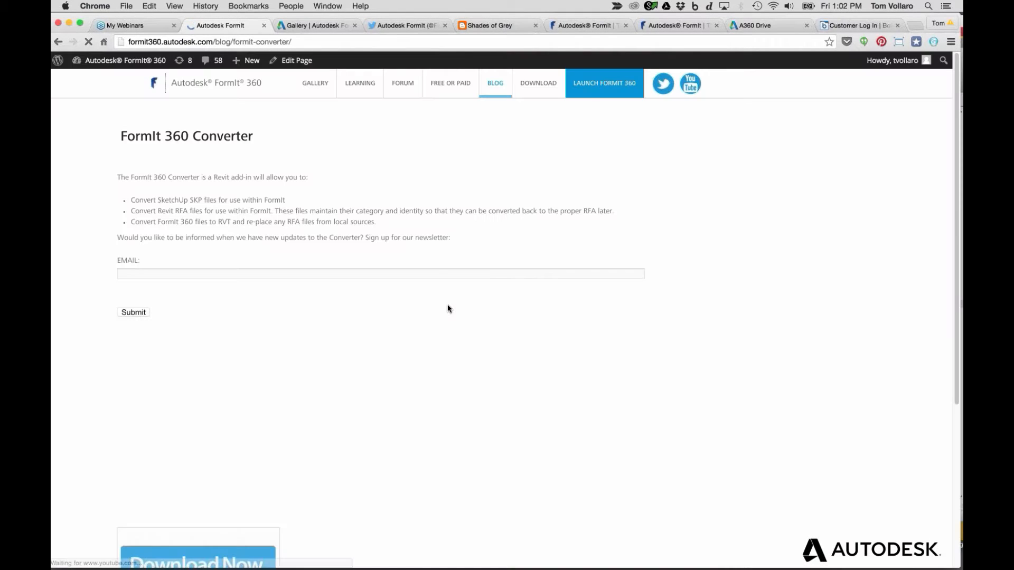
{"action": "scroll", "coordinate": [507, 364], "scroll_direction": "down", "scroll_amount": 3}
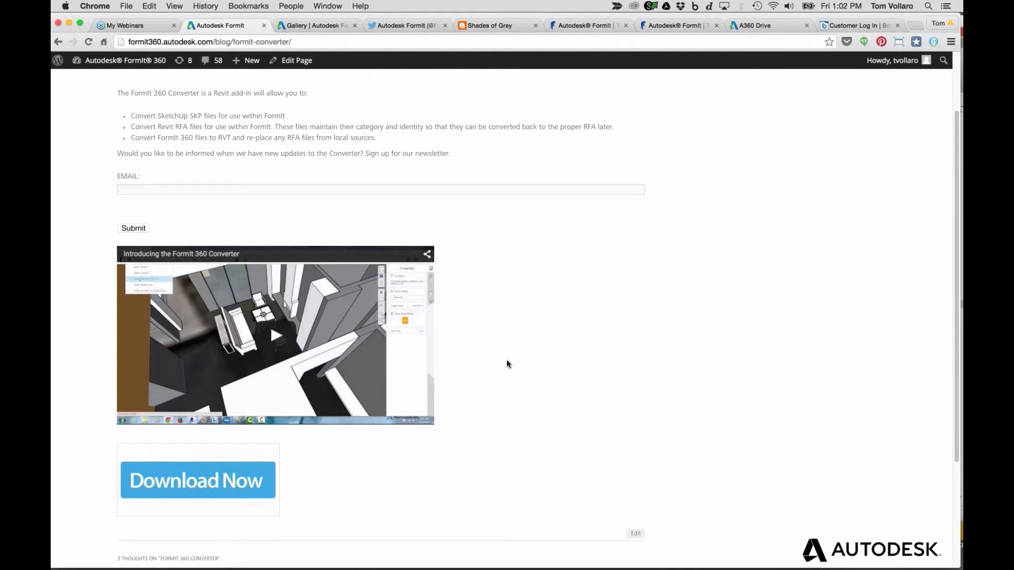
{"action": "scroll", "coordinate": [506, 360], "scroll_direction": "up", "scroll_amount": 2}
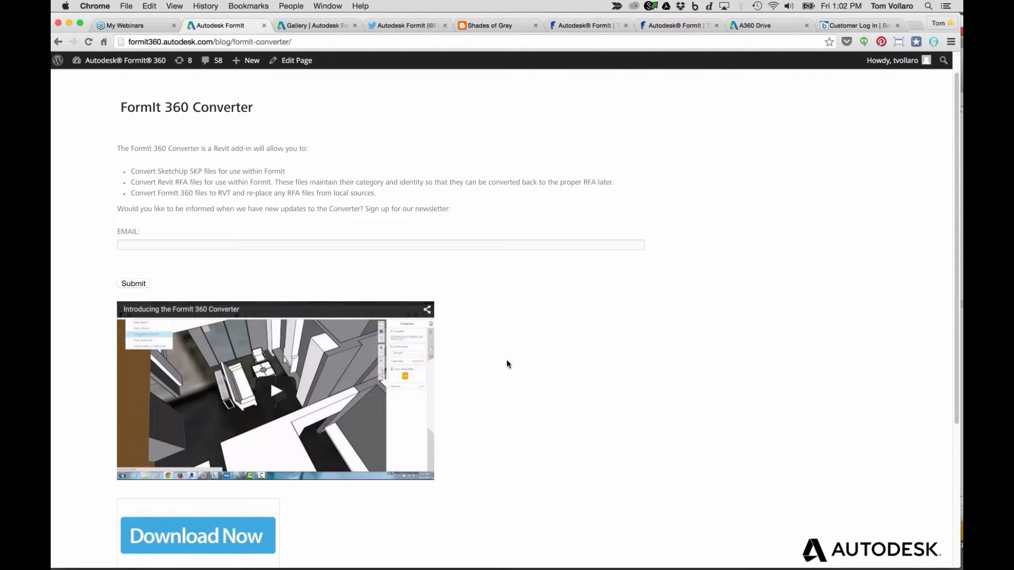
{"action": "scroll", "coordinate": [507, 363], "scroll_direction": "down", "scroll_amount": 1}
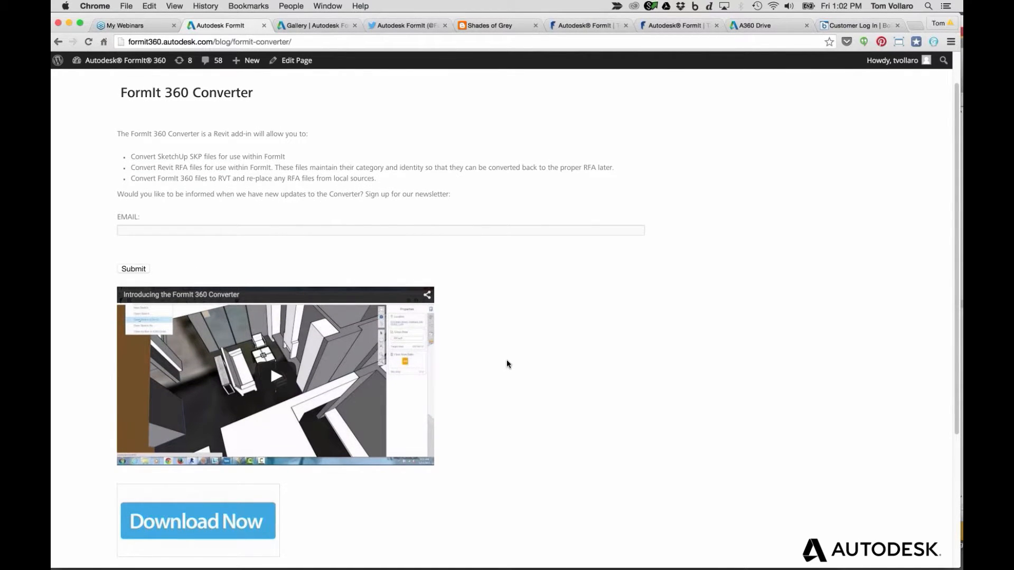
{"action": "scroll", "coordinate": [507, 360], "scroll_direction": "up", "scroll_amount": 3}
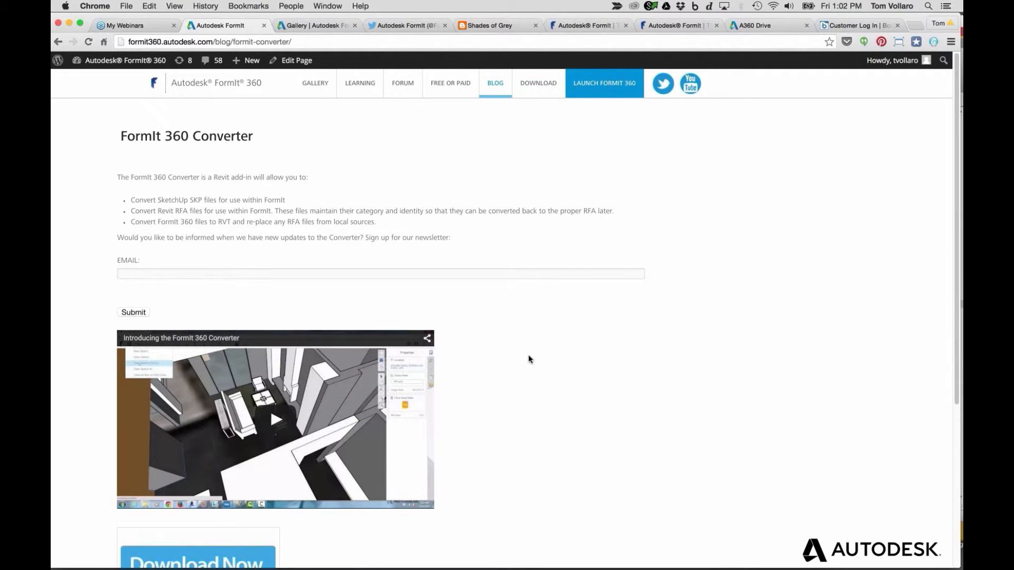
{"action": "scroll", "coordinate": [528, 360], "scroll_direction": "down", "scroll_amount": 3}
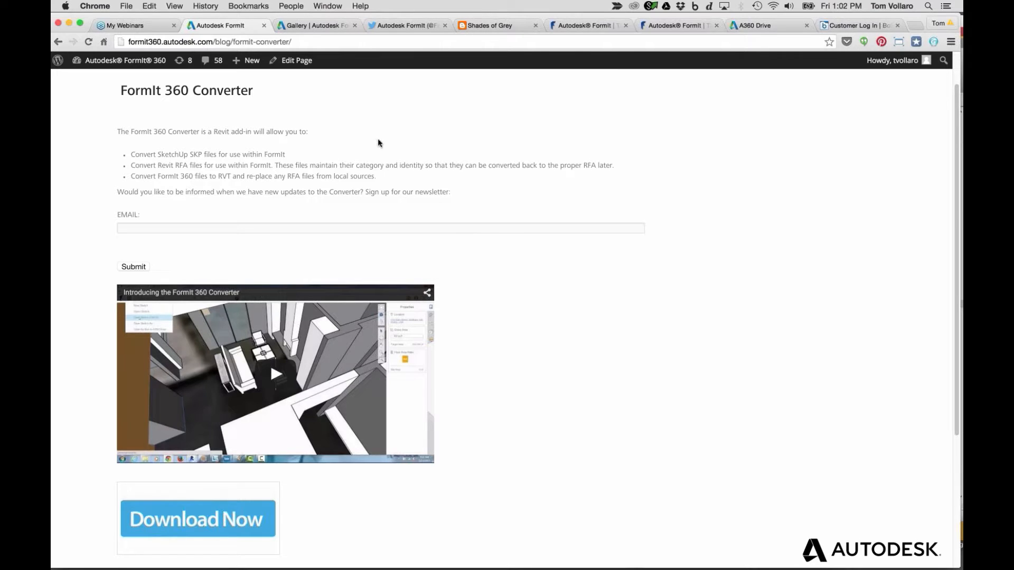
Glance at the FormIt Gallery tab, then return and click the newsletter EMAIL field
{"action": "left_click", "coordinate": [304, 27]}
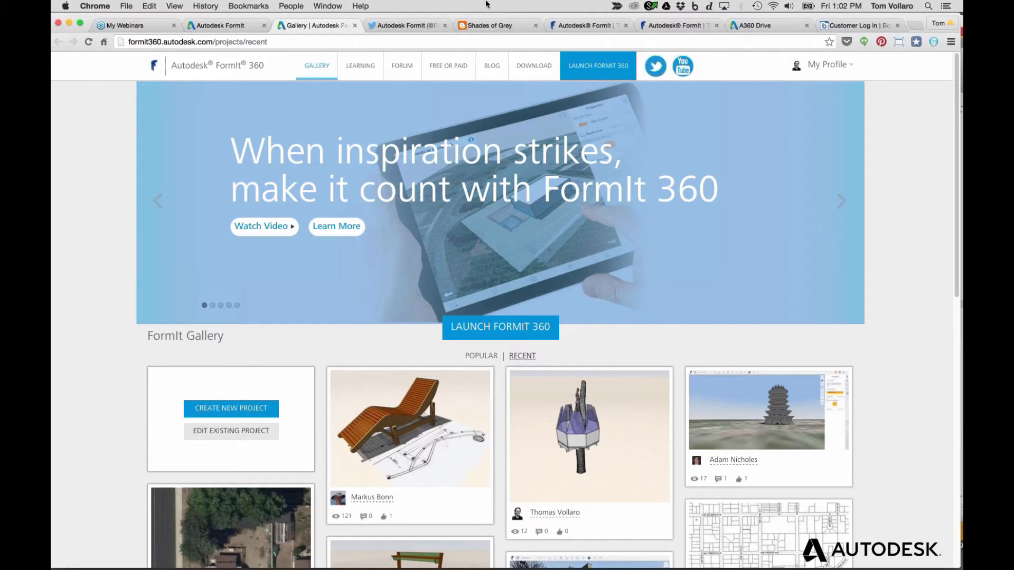
{"action": "left_click", "coordinate": [221, 25]}
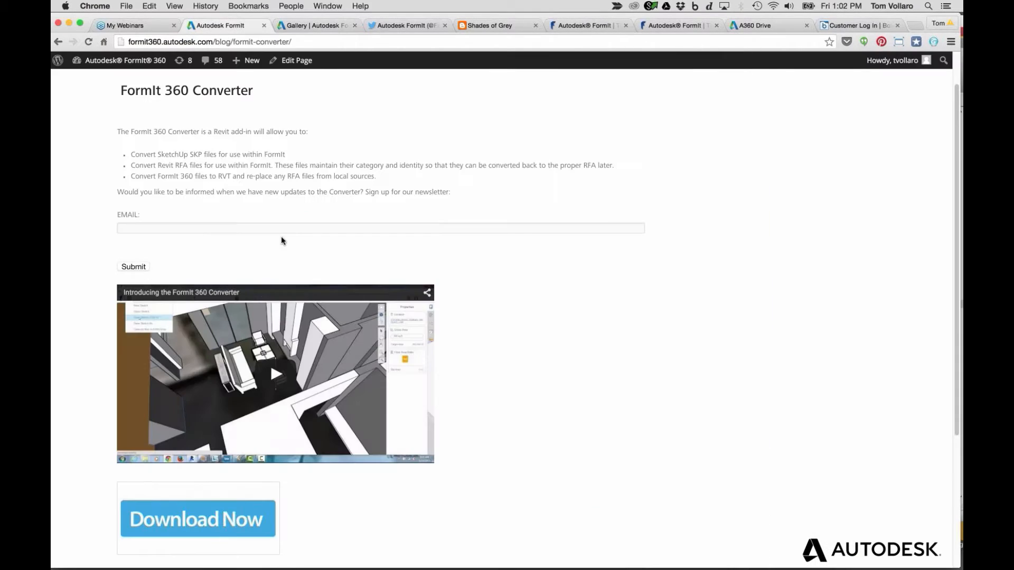
{"action": "left_click", "coordinate": [162, 229]}
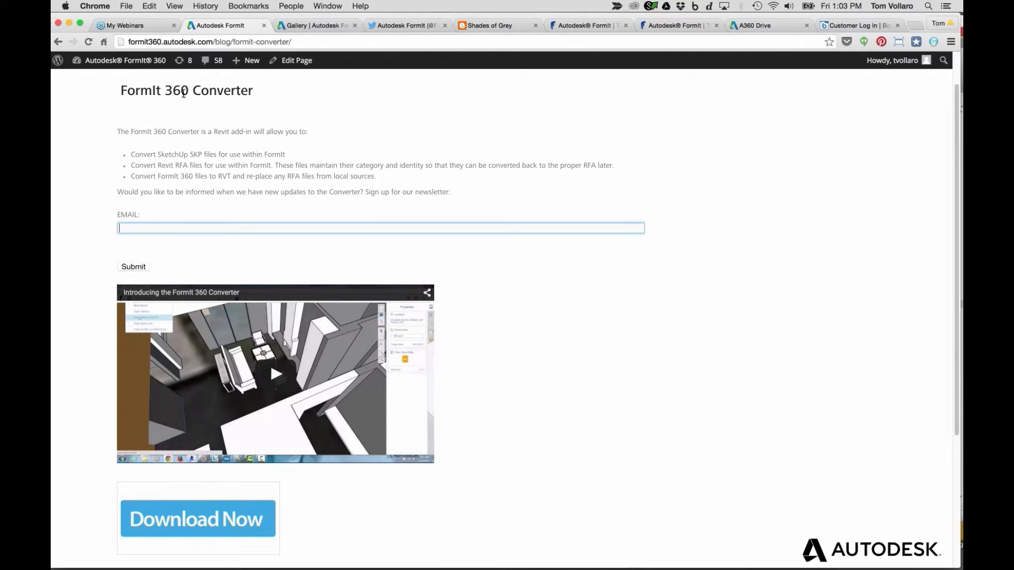
Open the Patio Chaise Lounge project from the FormIt Gallery
{"action": "left_click", "coordinate": [293, 26]}
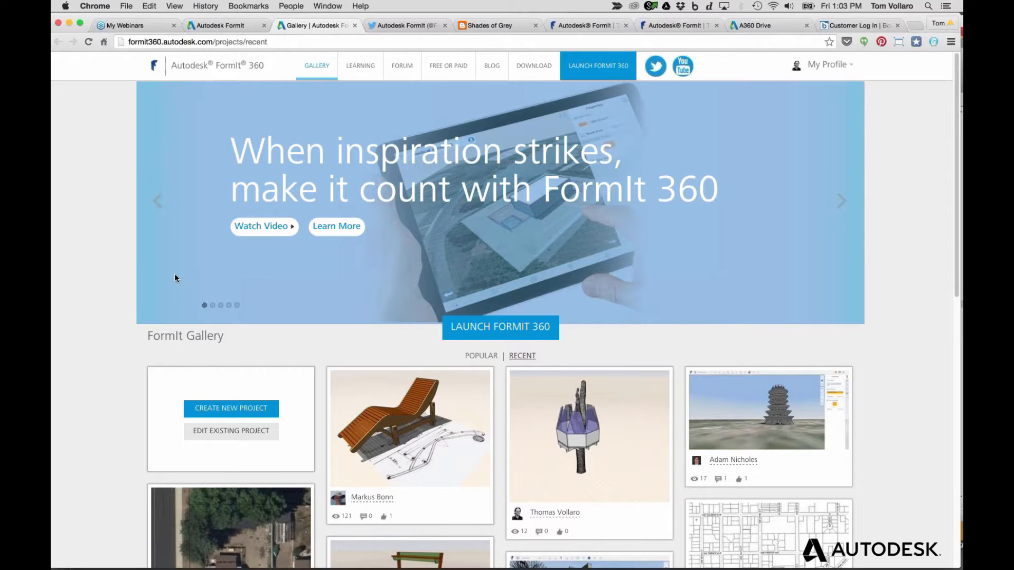
{"action": "scroll", "coordinate": [173, 280], "scroll_direction": "down", "scroll_amount": 3}
{"action": "scroll", "coordinate": [173, 280], "scroll_direction": "down", "scroll_amount": 2}
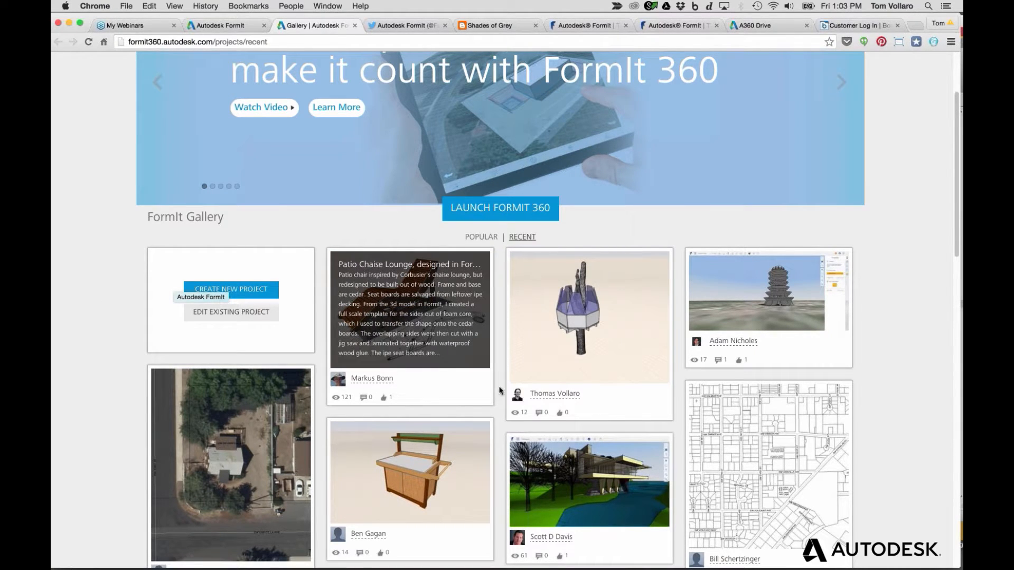
{"action": "left_click", "coordinate": [393, 336]}
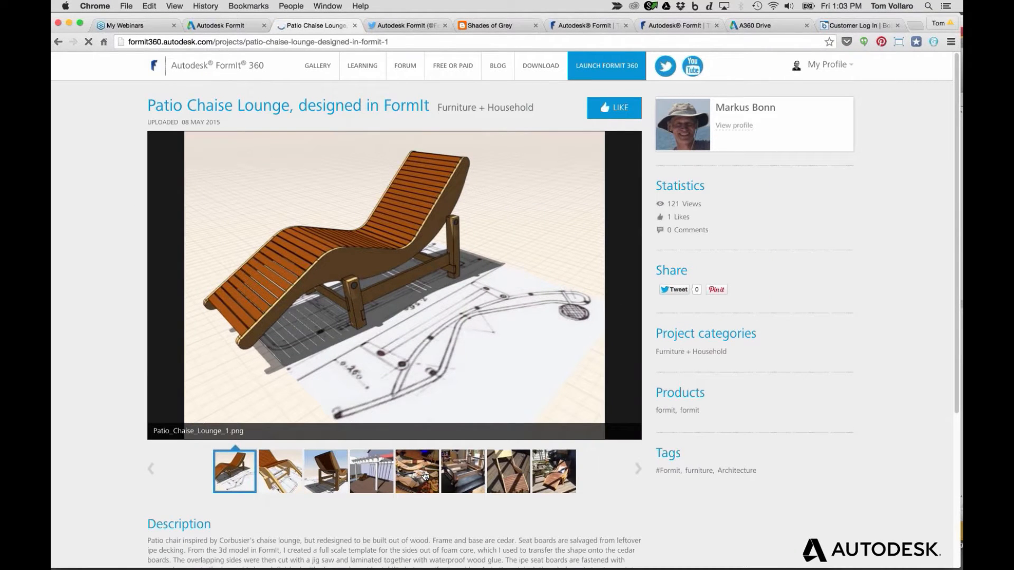
View the chaise lounge's four project photos, then return to the Gallery and scroll down
{"action": "left_click", "coordinate": [425, 475]}
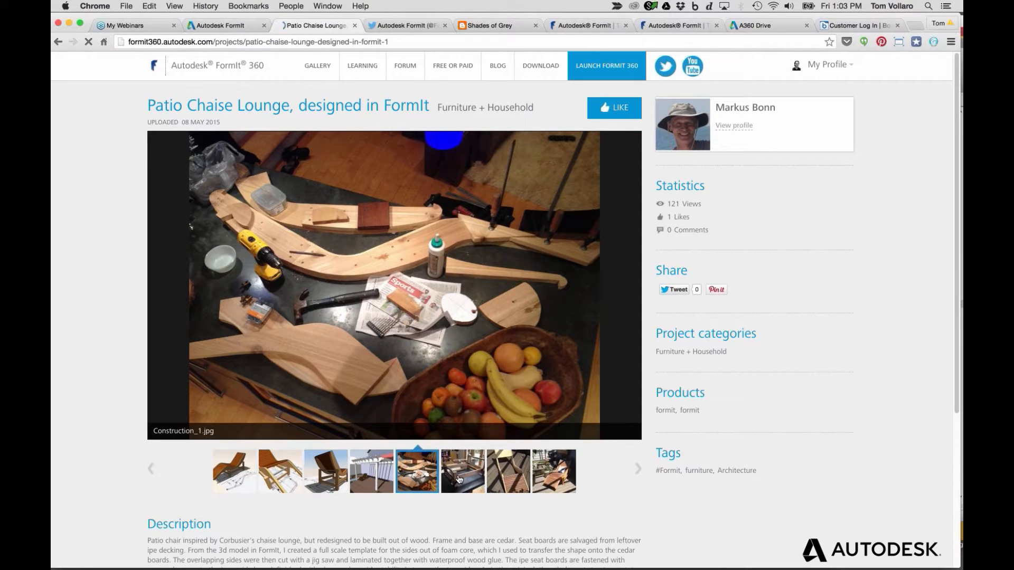
{"action": "left_click", "coordinate": [459, 479]}
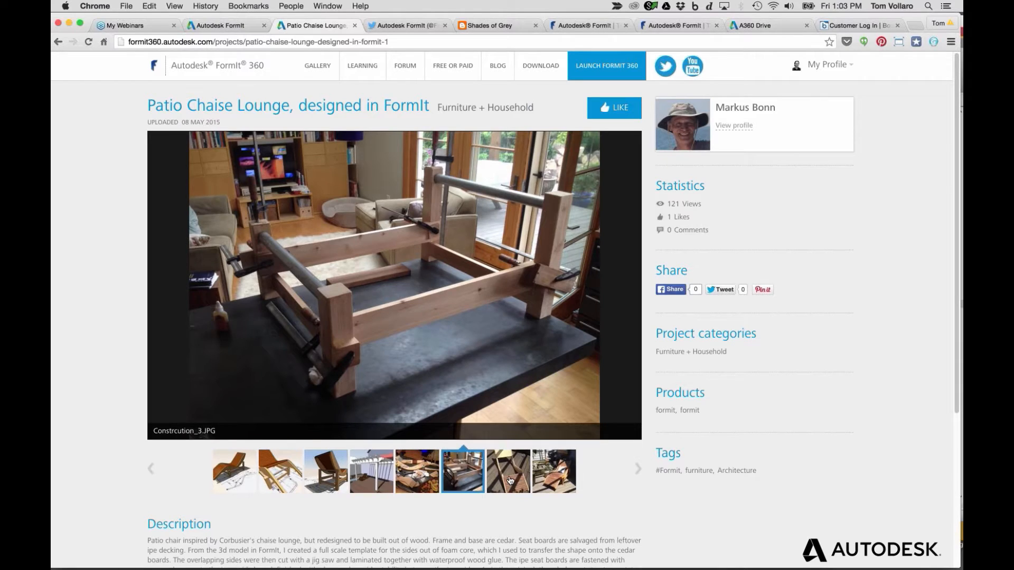
{"action": "left_click", "coordinate": [510, 479]}
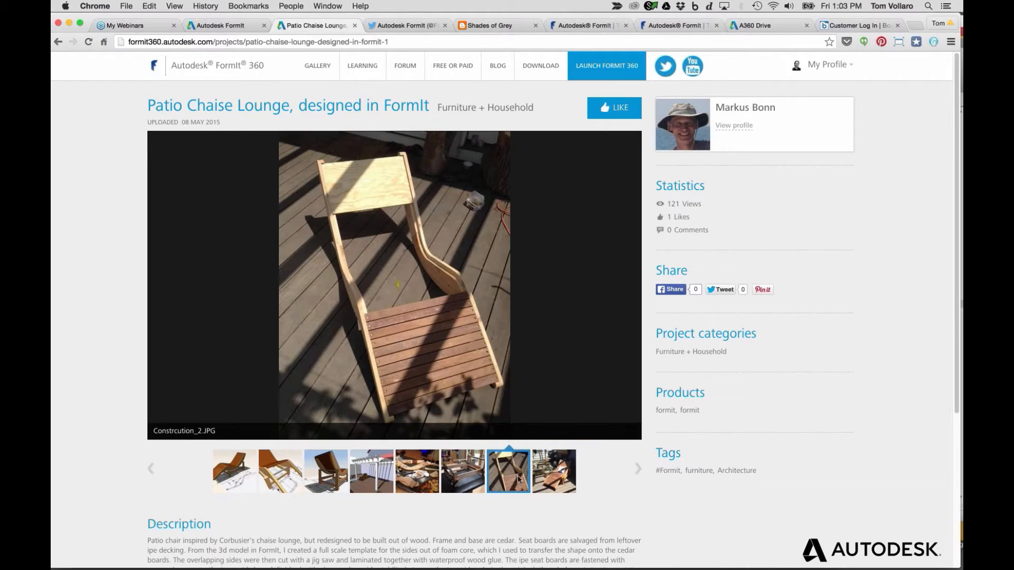
{"action": "left_click", "coordinate": [561, 478]}
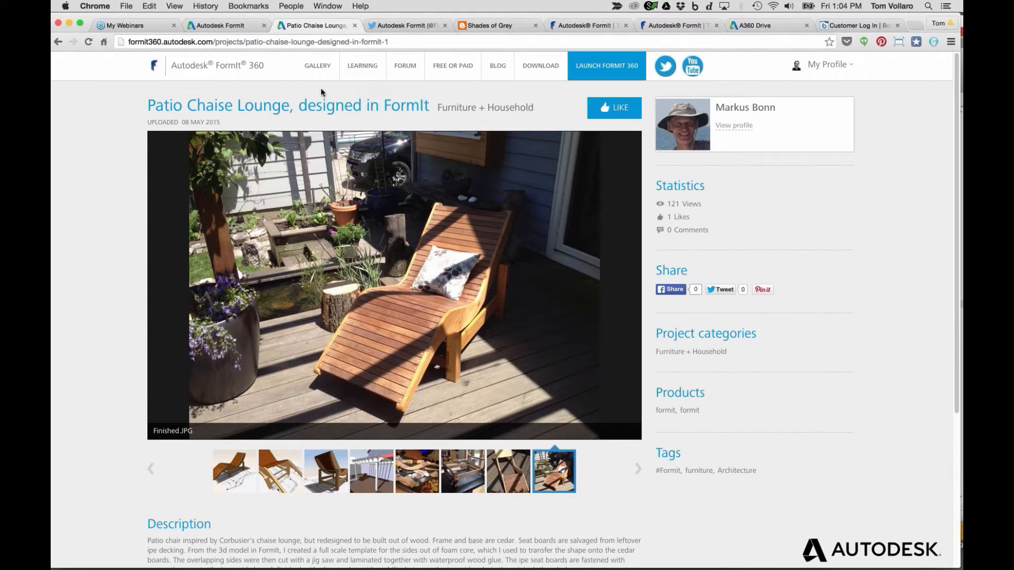
{"action": "left_click", "coordinate": [324, 69]}
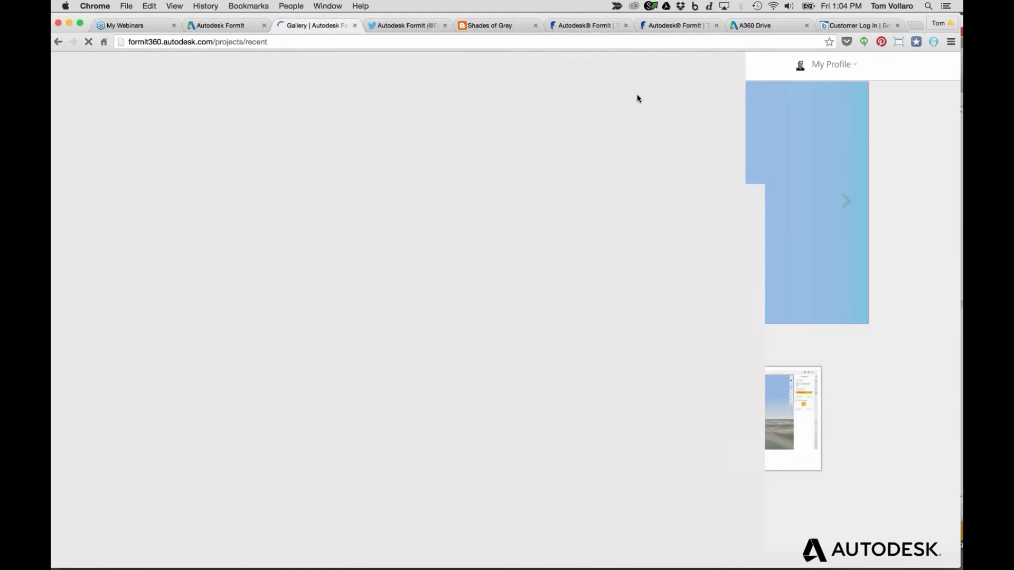
{"action": "scroll", "coordinate": [358, 368], "scroll_direction": "down", "scroll_amount": 5}
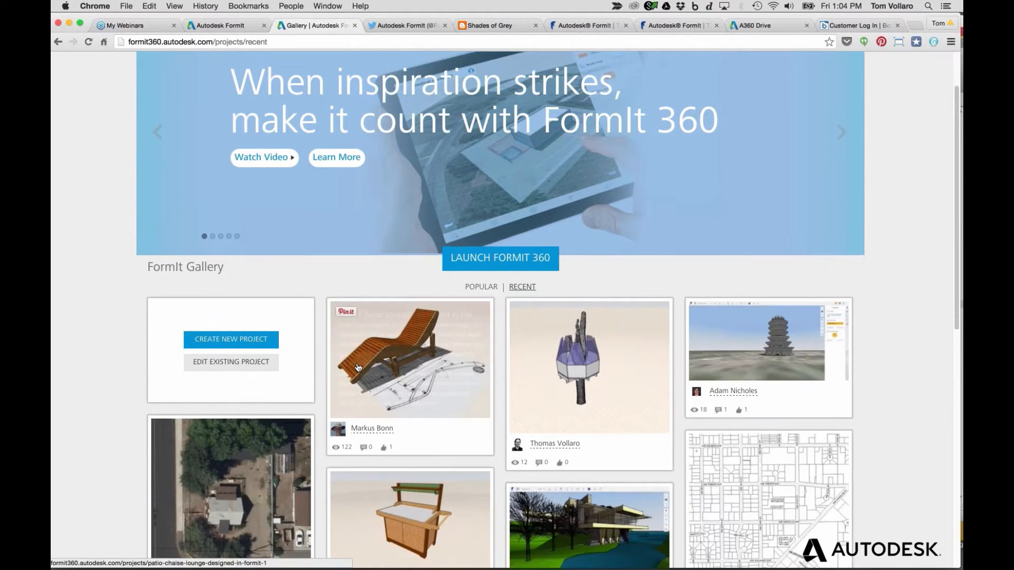
{"action": "scroll", "coordinate": [358, 368], "scroll_direction": "down", "scroll_amount": 2}
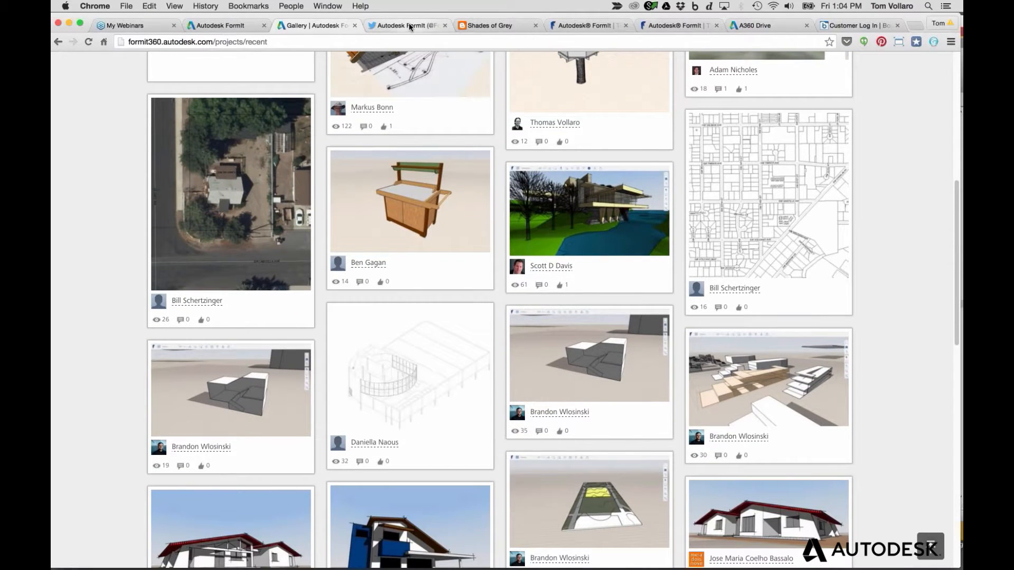
Scroll the Autodesk FormIt Twitter timeline down to the #nonphotorealistic #sketchy tweet
{"action": "left_click", "coordinate": [408, 23]}
{"action": "scroll", "coordinate": [400, 319], "scroll_direction": "down", "scroll_amount": 5}
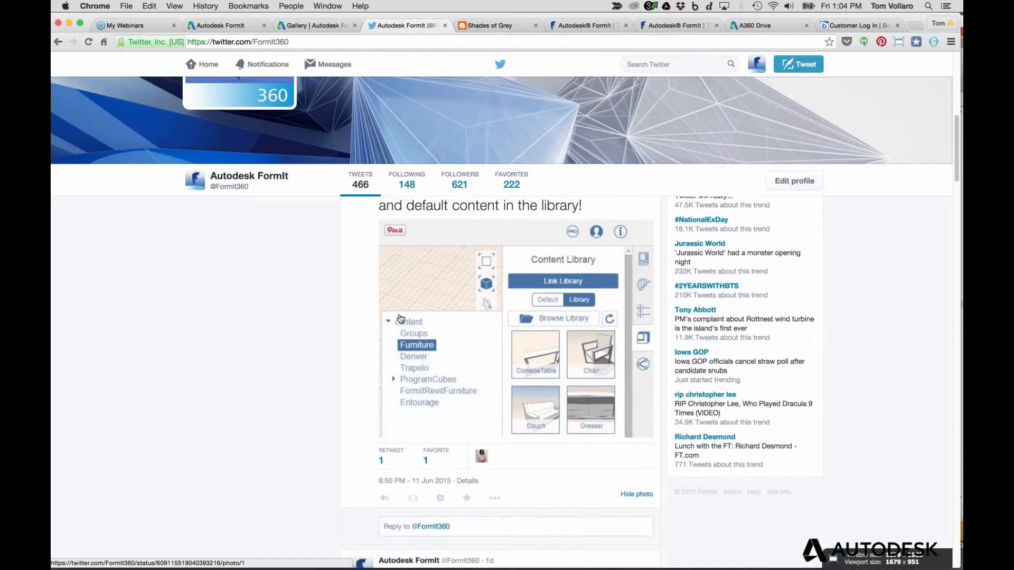
{"action": "scroll", "coordinate": [399, 314], "scroll_direction": "down", "scroll_amount": 2}
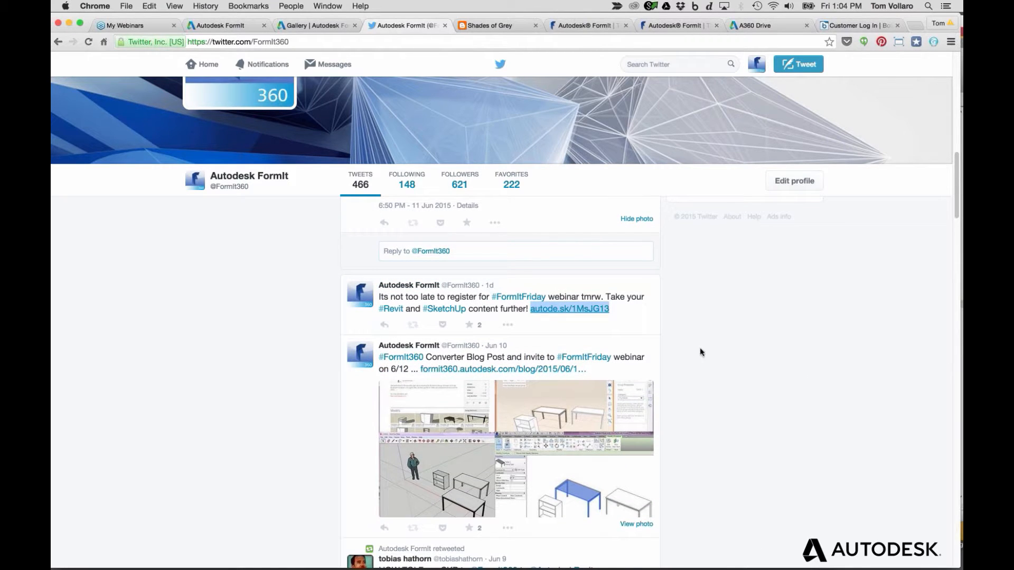
{"action": "scroll", "coordinate": [699, 362], "scroll_direction": "down", "scroll_amount": 10}
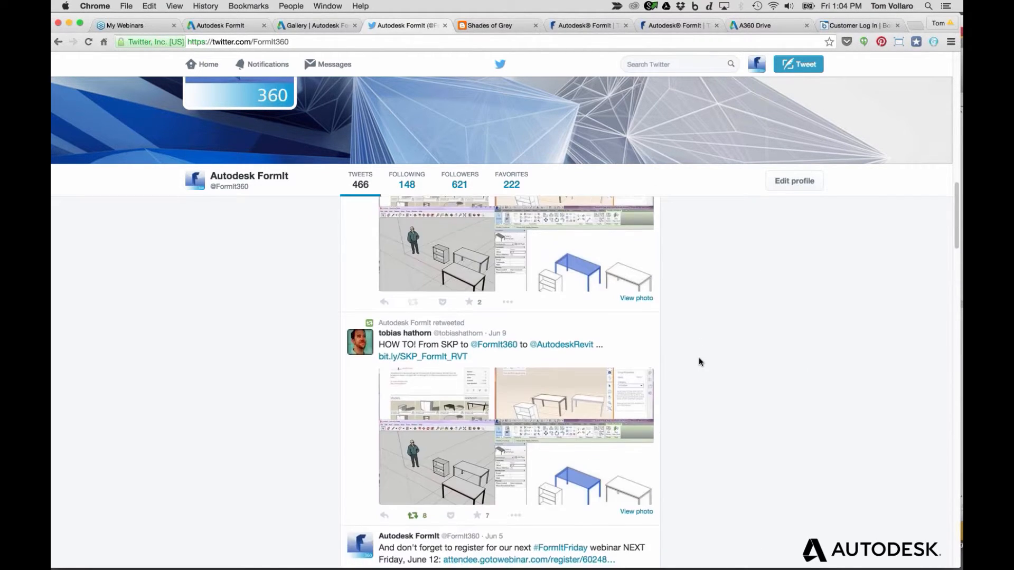
{"action": "scroll", "coordinate": [698, 363], "scroll_direction": "down", "scroll_amount": 7}
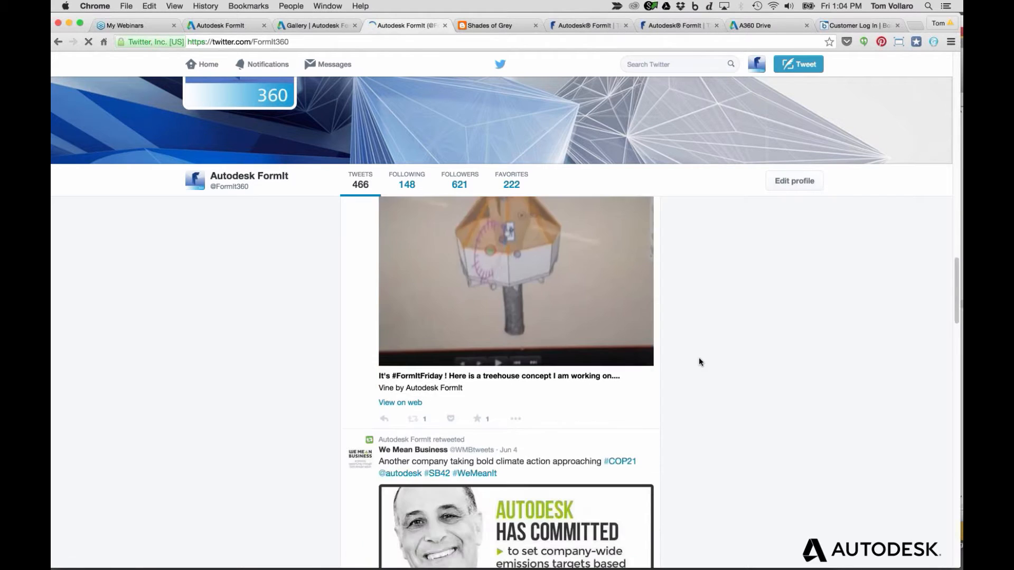
{"action": "scroll", "coordinate": [699, 358], "scroll_direction": "down", "scroll_amount": 3}
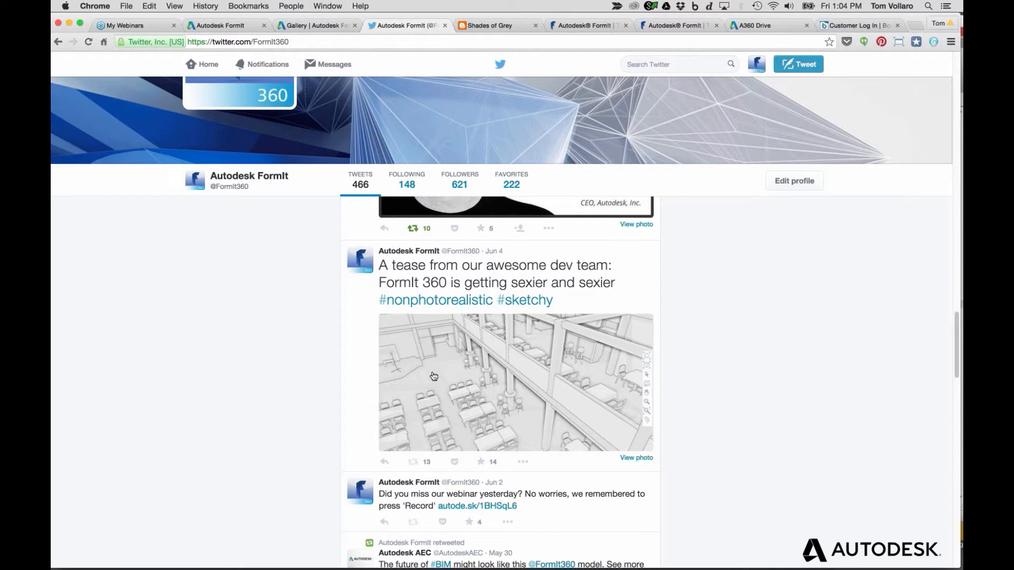
{"action": "scroll", "coordinate": [430, 376], "scroll_direction": "down", "scroll_amount": 1}
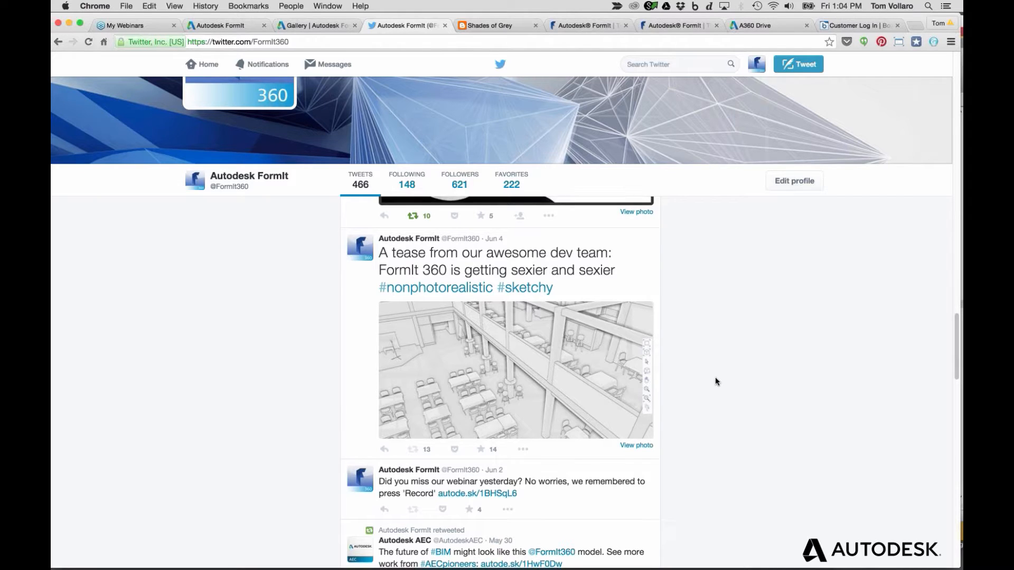
{"action": "scroll", "coordinate": [714, 383], "scroll_direction": "down", "scroll_amount": 1}
{"action": "scroll", "coordinate": [715, 378], "scroll_direction": "up", "scroll_amount": 1}
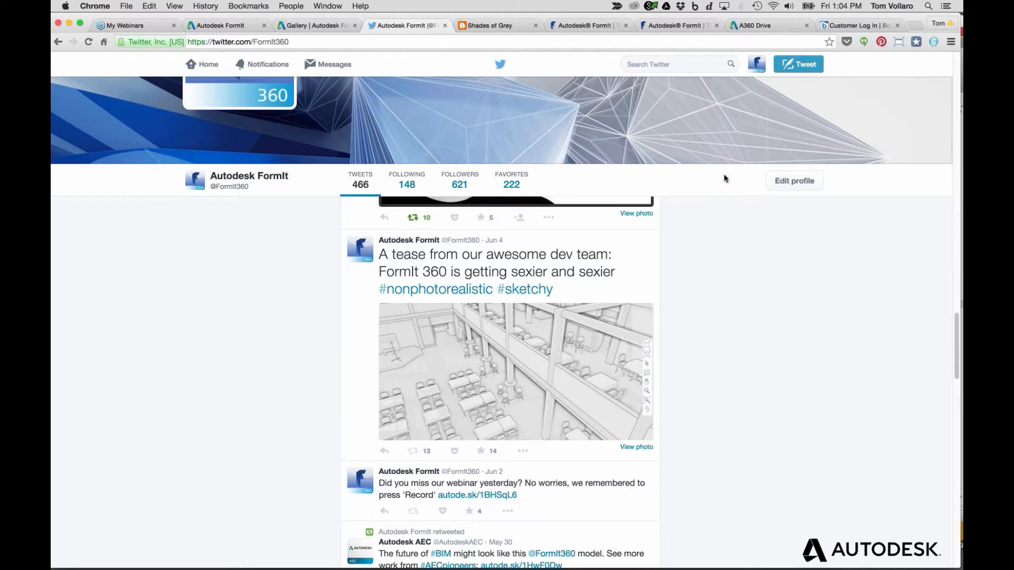
{"action": "left_click", "coordinate": [484, 27]}
{"action": "scroll", "coordinate": [394, 158], "scroll_direction": "up", "scroll_amount": 5}
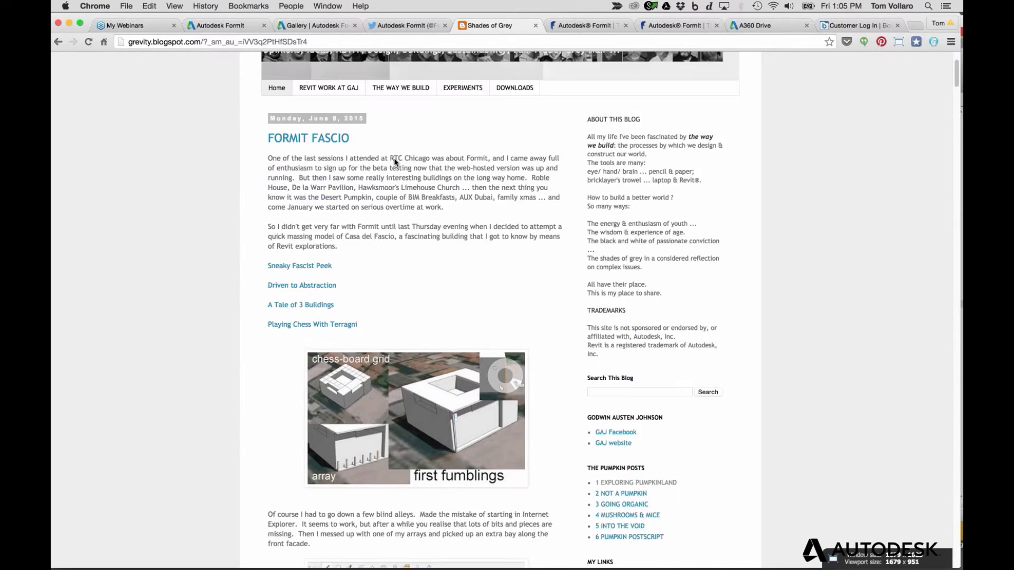
{"action": "scroll", "coordinate": [394, 157], "scroll_direction": "up", "scroll_amount": 3}
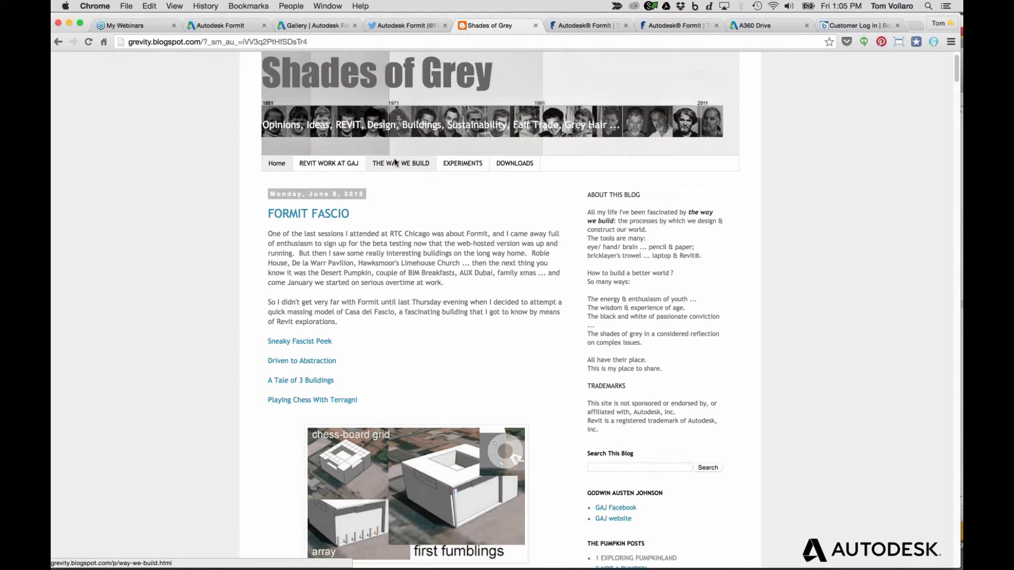
{"action": "scroll", "coordinate": [395, 161], "scroll_direction": "down", "scroll_amount": 1}
{"action": "scroll", "coordinate": [394, 159], "scroll_direction": "down", "scroll_amount": 3}
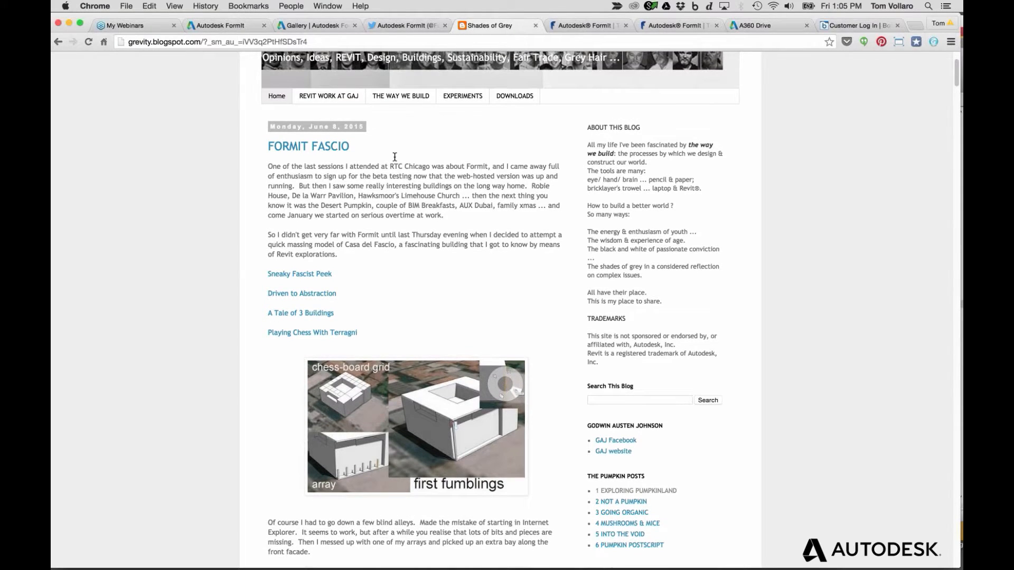
{"action": "scroll", "coordinate": [395, 157], "scroll_direction": "down", "scroll_amount": 4}
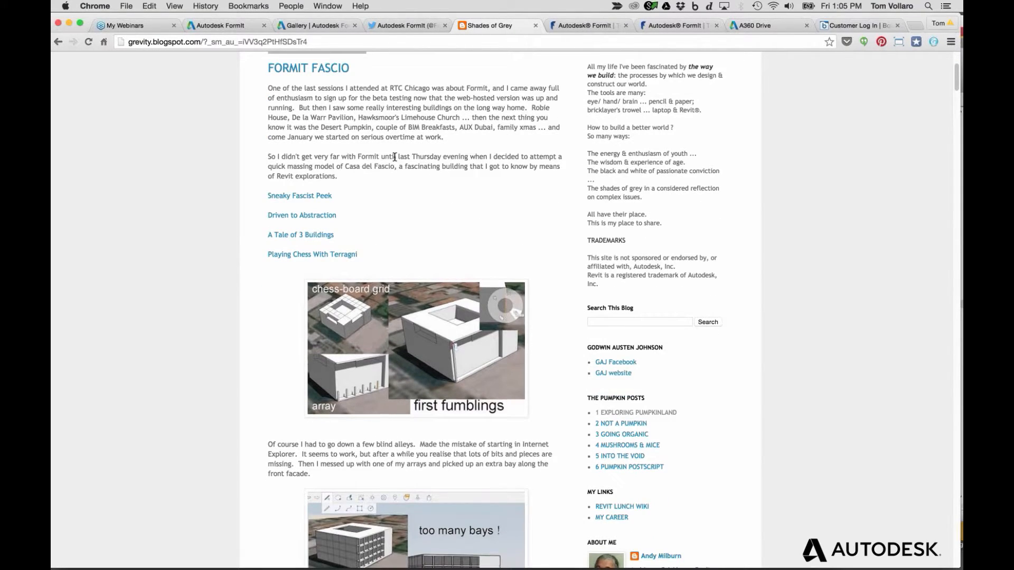
{"action": "scroll", "coordinate": [395, 157], "scroll_direction": "down", "scroll_amount": 1}
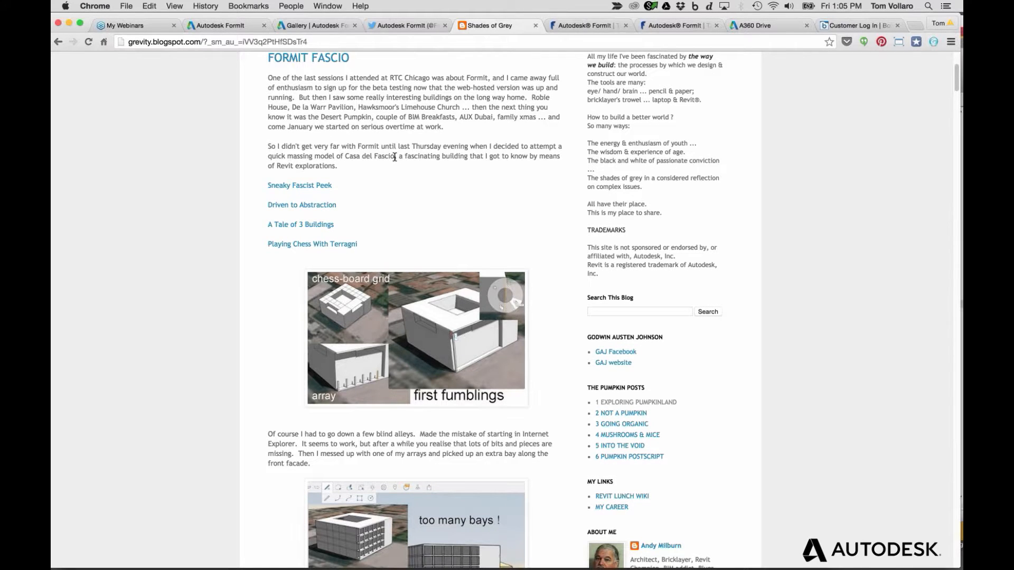
{"action": "scroll", "coordinate": [395, 157], "scroll_direction": "up", "scroll_amount": 3}
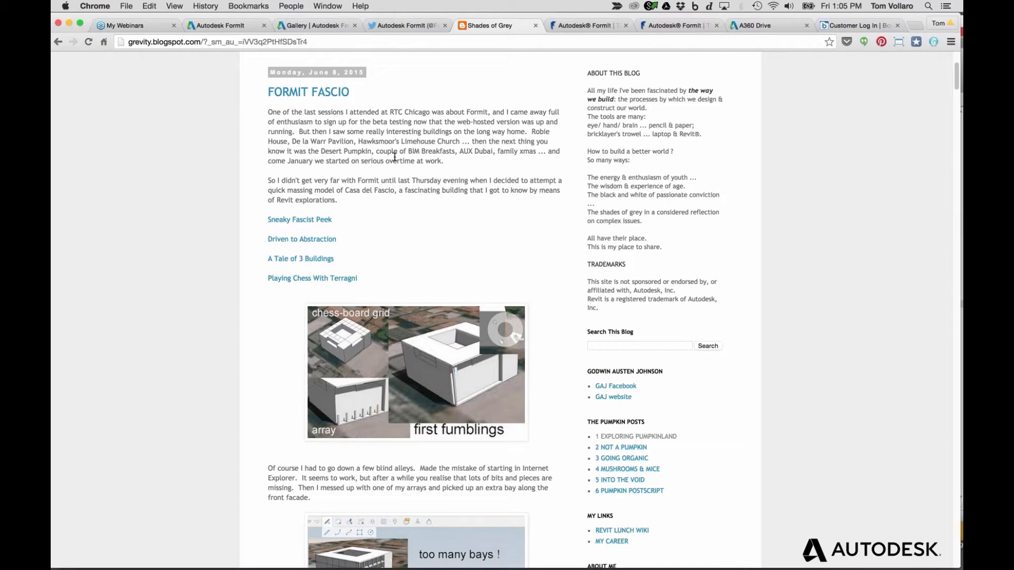
{"action": "scroll", "coordinate": [394, 157], "scroll_direction": "down", "scroll_amount": 3}
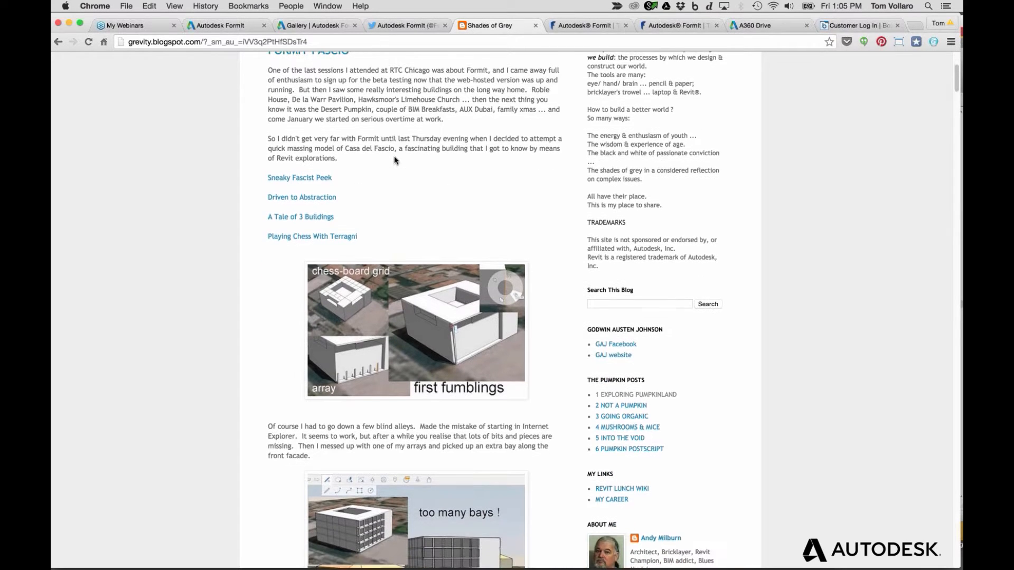
{"action": "scroll", "coordinate": [394, 157], "scroll_direction": "down", "scroll_amount": 6}
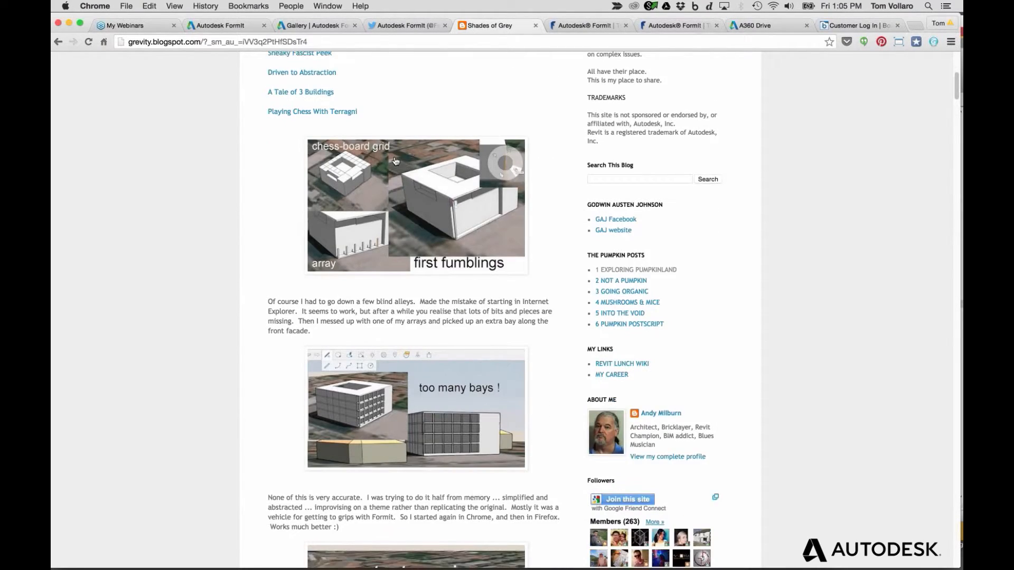
{"action": "scroll", "coordinate": [395, 161], "scroll_direction": "down", "scroll_amount": 10}
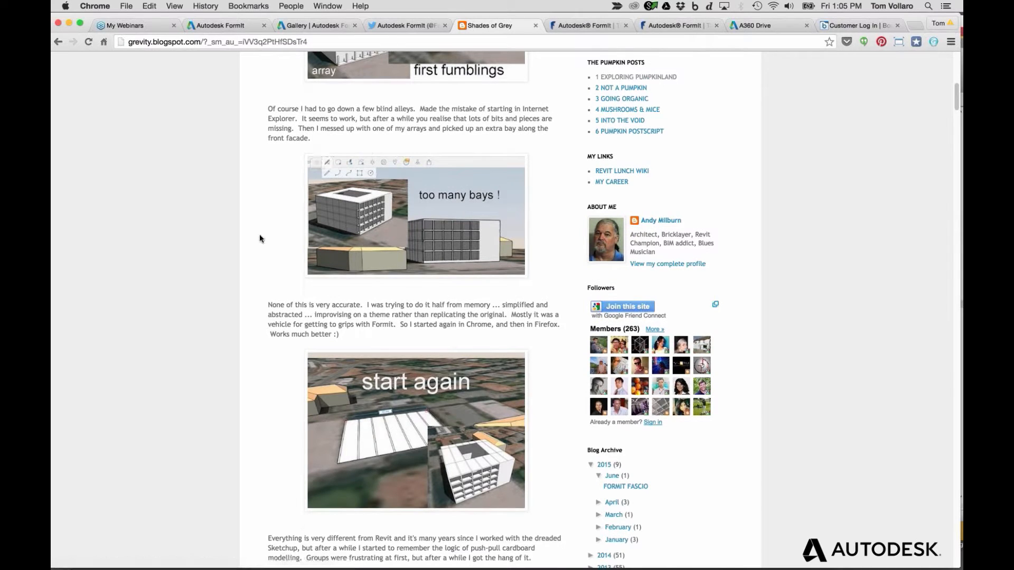
{"action": "scroll", "coordinate": [259, 236], "scroll_direction": "down", "scroll_amount": 3}
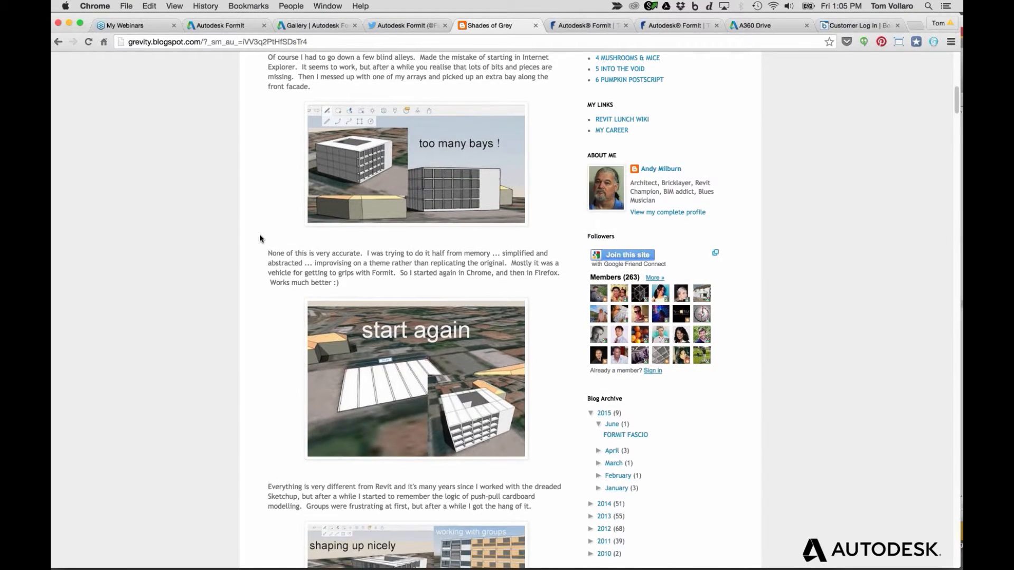
{"action": "scroll", "coordinate": [259, 236], "scroll_direction": "up", "scroll_amount": 4}
{"action": "scroll", "coordinate": [259, 238], "scroll_direction": "down", "scroll_amount": 3}
{"action": "scroll", "coordinate": [259, 238], "scroll_direction": "up", "scroll_amount": 12}
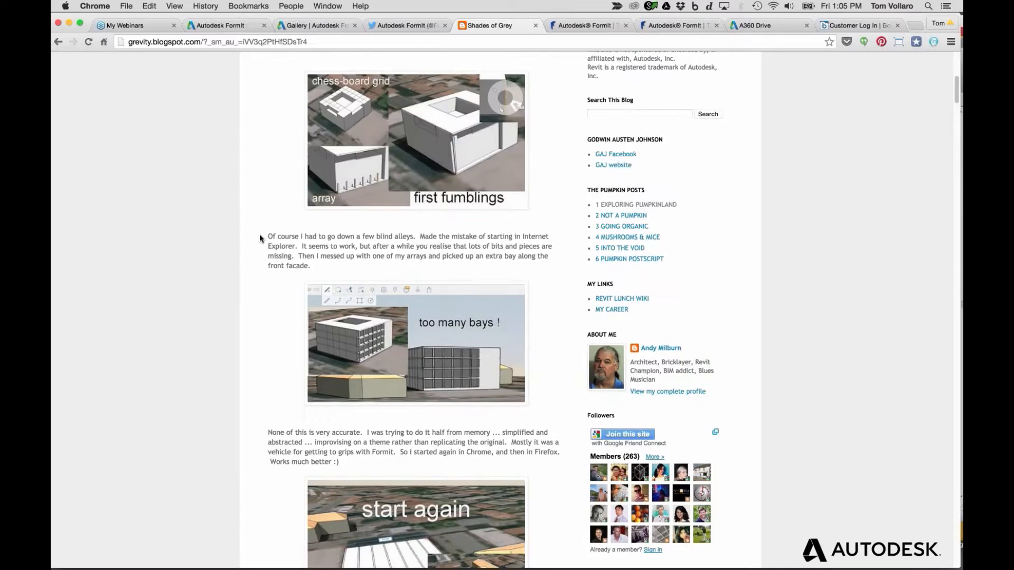
{"action": "scroll", "coordinate": [259, 238], "scroll_direction": "up", "scroll_amount": 10}
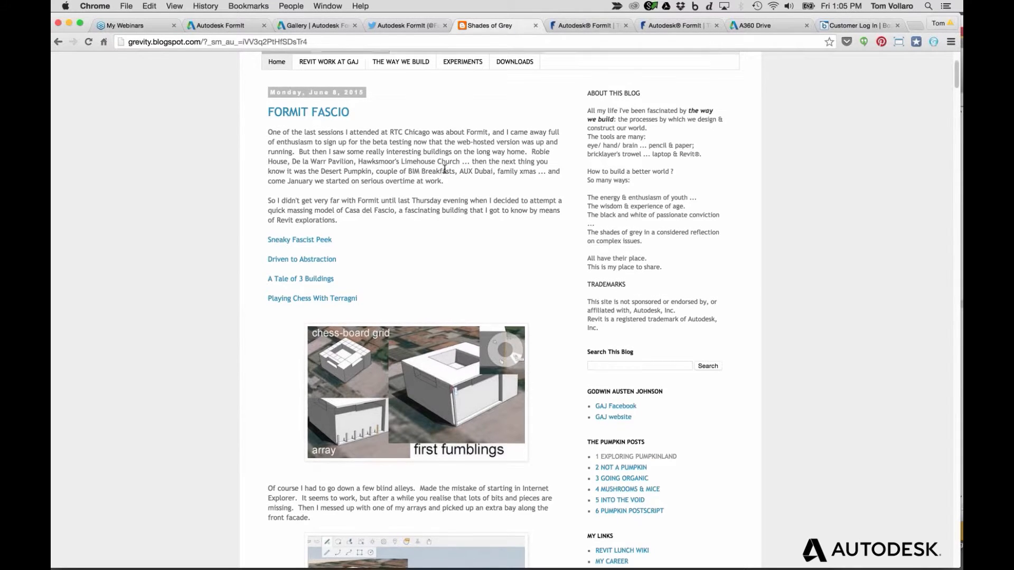
{"action": "scroll", "coordinate": [445, 169], "scroll_direction": "up", "scroll_amount": 3}
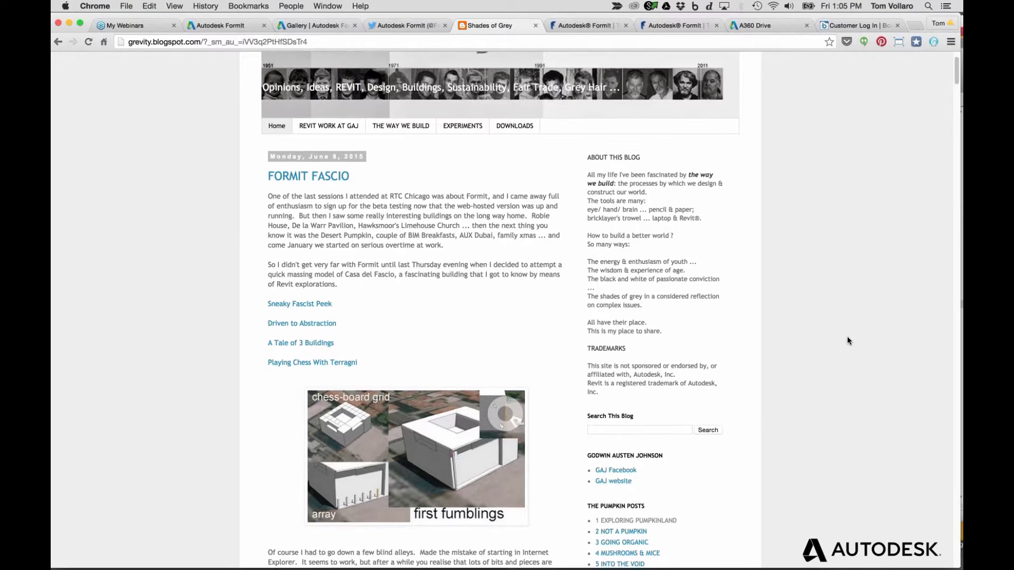
{"action": "scroll", "coordinate": [847, 337], "scroll_direction": "down", "scroll_amount": 2}
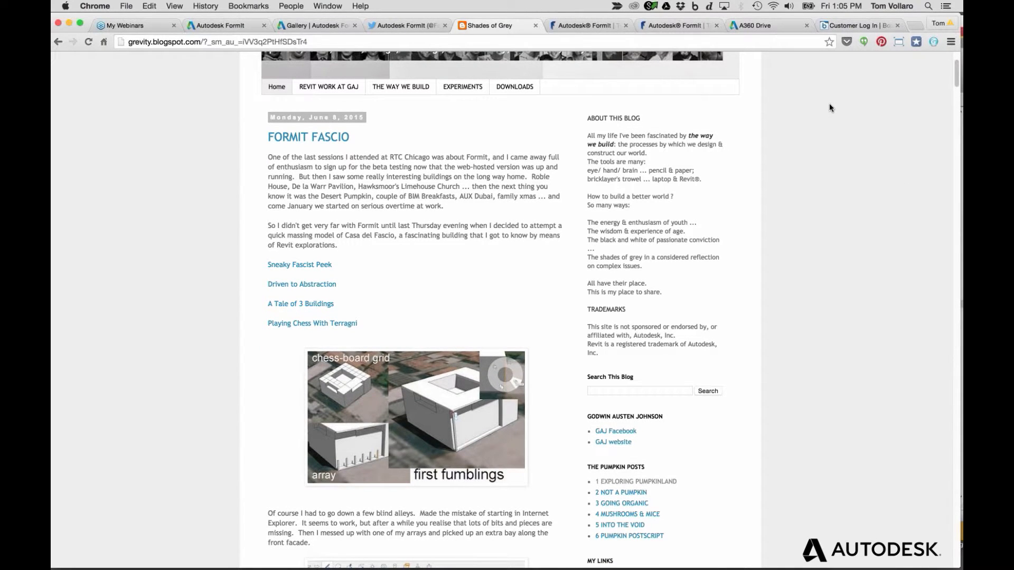
{"action": "scroll", "coordinate": [787, 179], "scroll_direction": "down", "scroll_amount": 5}
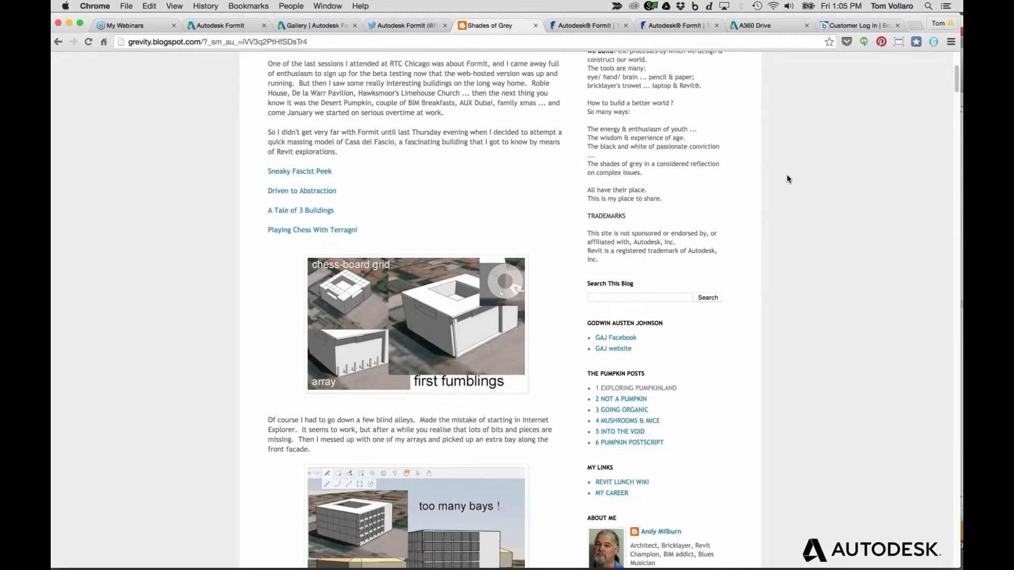
{"action": "scroll", "coordinate": [787, 178], "scroll_direction": "down", "scroll_amount": 20}
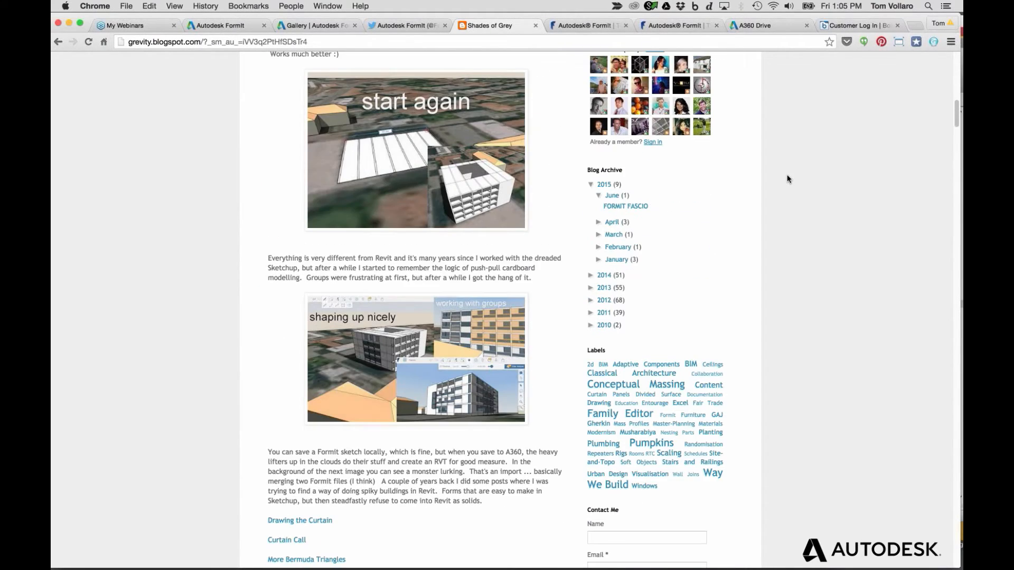
{"action": "scroll", "coordinate": [786, 179], "scroll_direction": "down", "scroll_amount": 18}
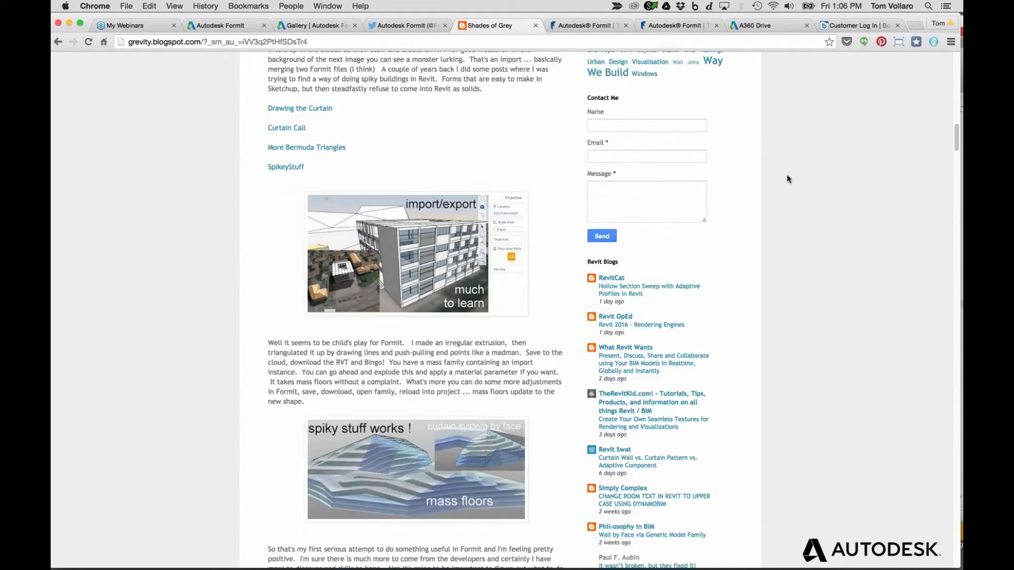
{"action": "scroll", "coordinate": [787, 179], "scroll_direction": "down", "scroll_amount": 6}
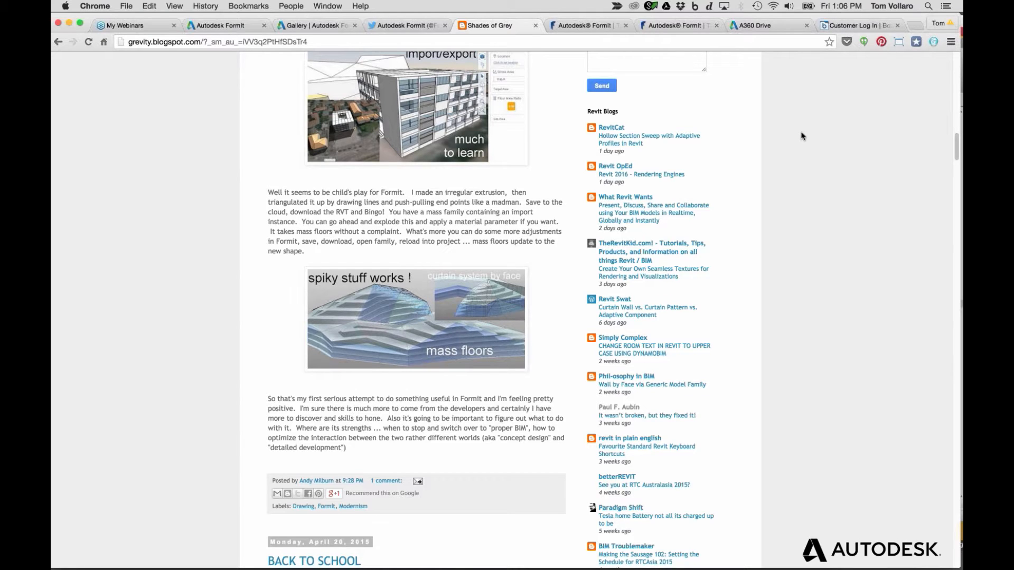
Play the FormIt 360 Converter intro video with its sound muted
{"action": "left_click", "coordinate": [225, 20]}
{"action": "scroll", "coordinate": [498, 331], "scroll_direction": "down", "scroll_amount": 2}
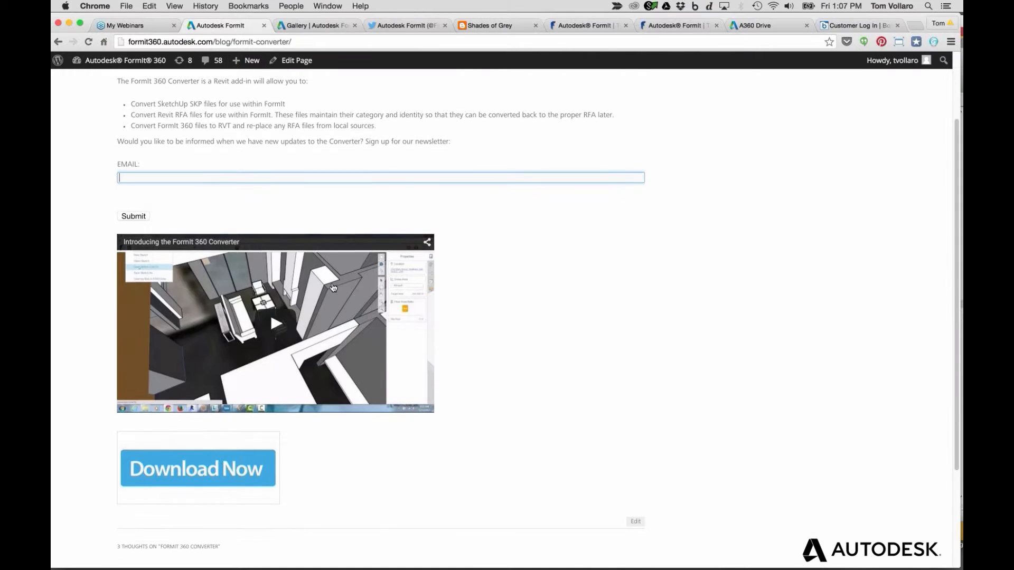
{"action": "left_click", "coordinate": [278, 323]}
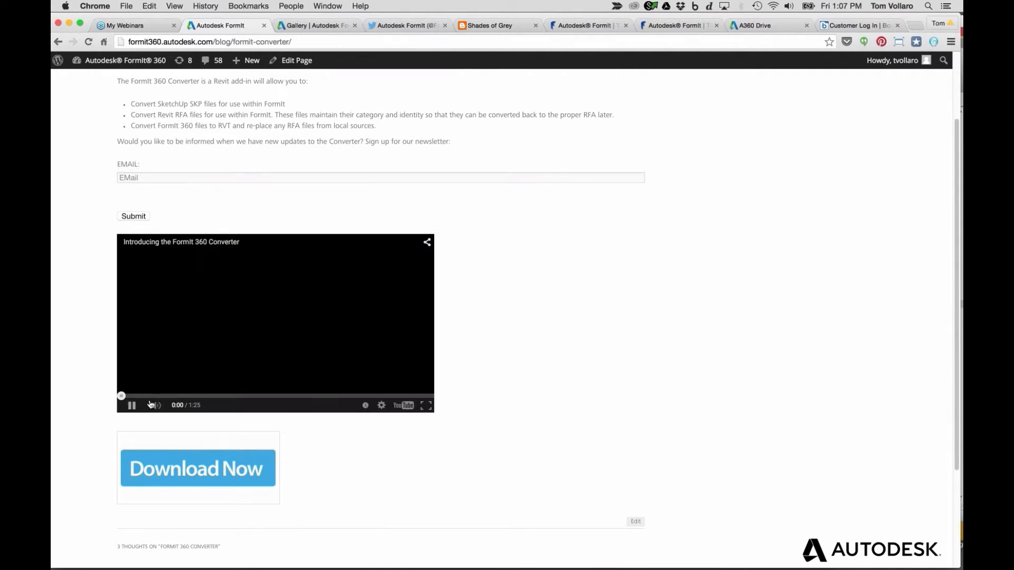
{"action": "left_click", "coordinate": [153, 405]}
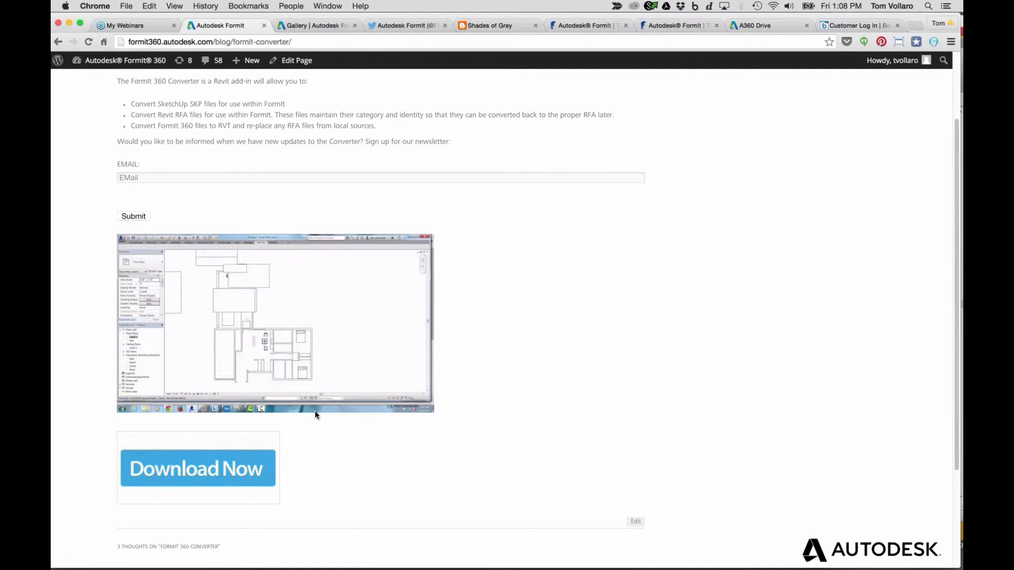
Switch from Chrome to the remote Revit session in Microsoft Remote Desktop
{"action": "scroll", "coordinate": [446, 294], "scroll_direction": "up", "scroll_amount": 4}
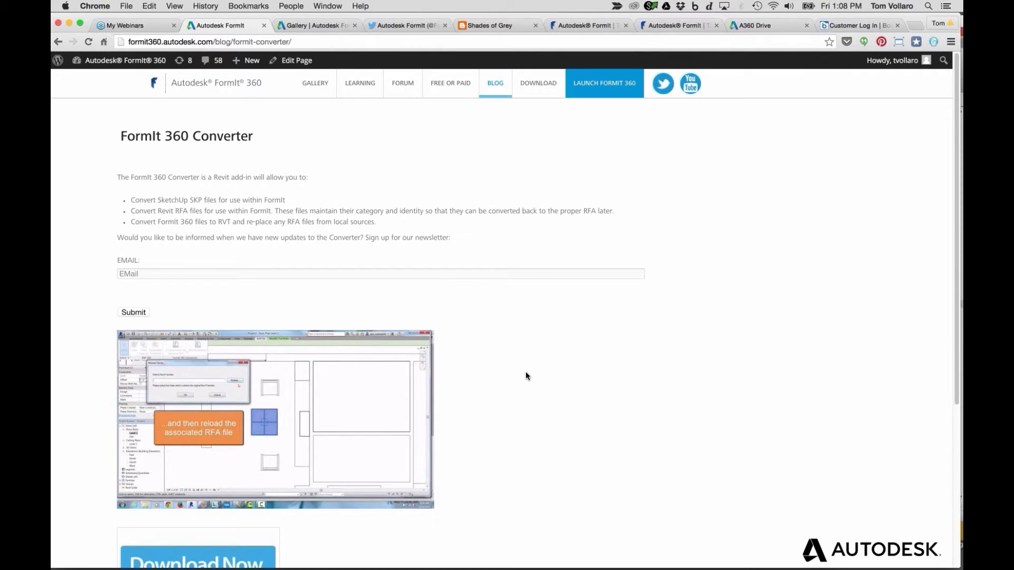
{"action": "scroll", "coordinate": [525, 376], "scroll_direction": "down", "scroll_amount": 2}
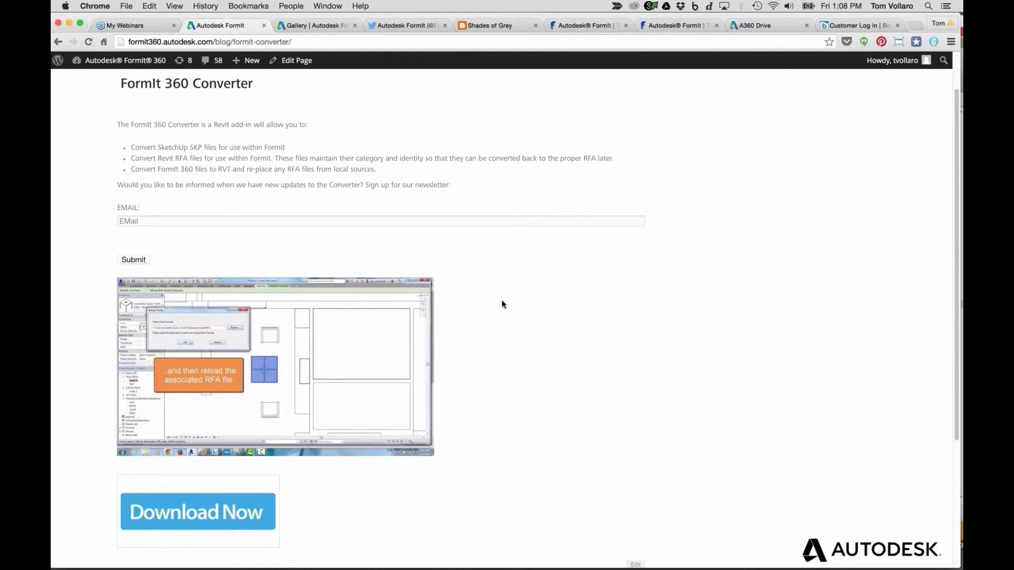
{"action": "scroll", "coordinate": [502, 303], "scroll_direction": "up", "scroll_amount": 2}
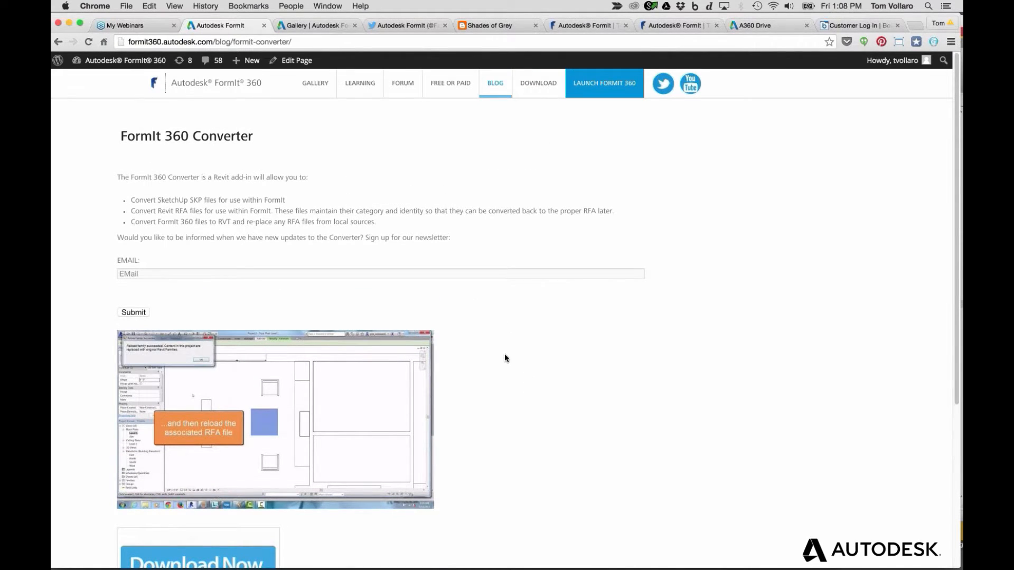
{"action": "key", "text": "super+Tab"}
{"action": "key", "text": "super+Tab"}
{"action": "key", "text": "super+Tab"}
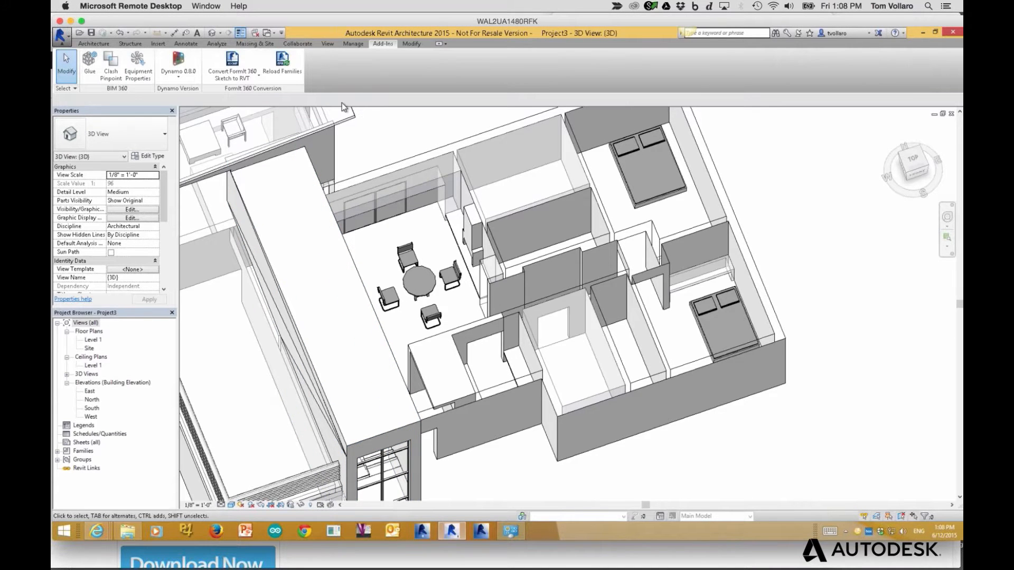
Create a new project from the Architectural Template, skipping the save reminder
{"action": "left_click", "coordinate": [233, 78]}
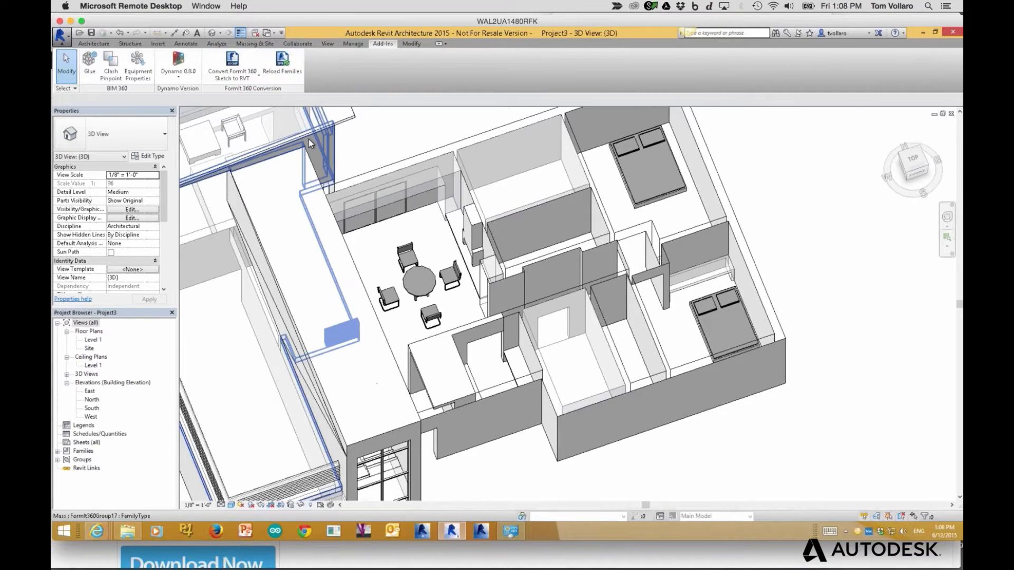
{"action": "left_click", "coordinate": [61, 37]}
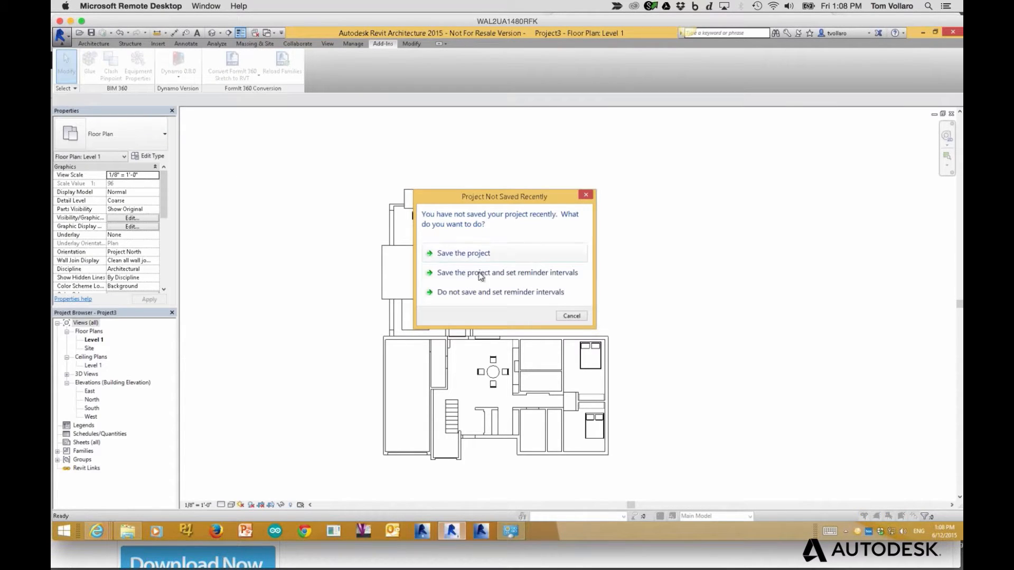
{"action": "left_click", "coordinate": [569, 316]}
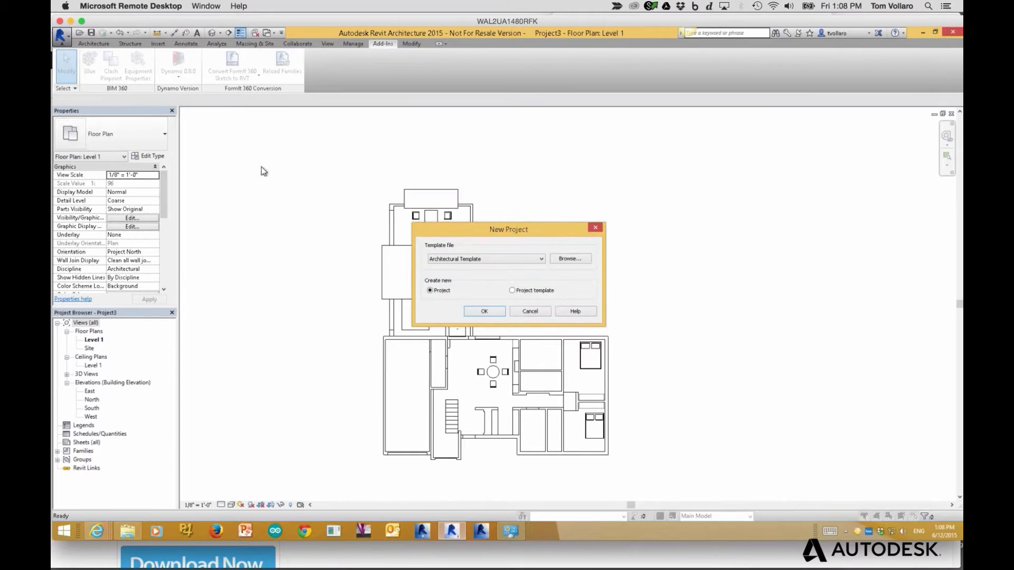
{"action": "left_click", "coordinate": [489, 312]}
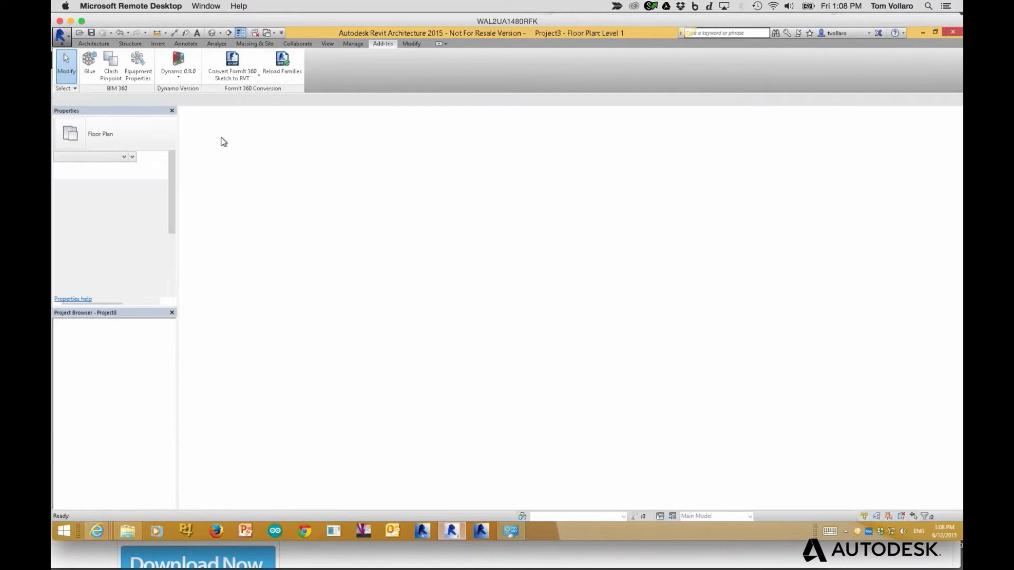
Show the Add-Ins tab's Convert FormIt 360 command list
{"action": "left_click", "coordinate": [379, 44]}
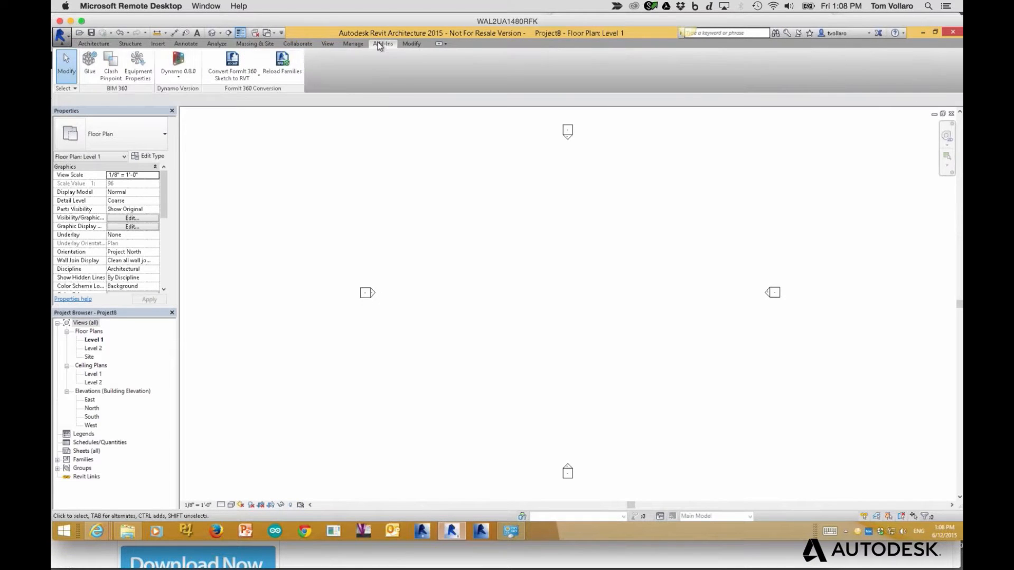
{"action": "left_click", "coordinate": [236, 79]}
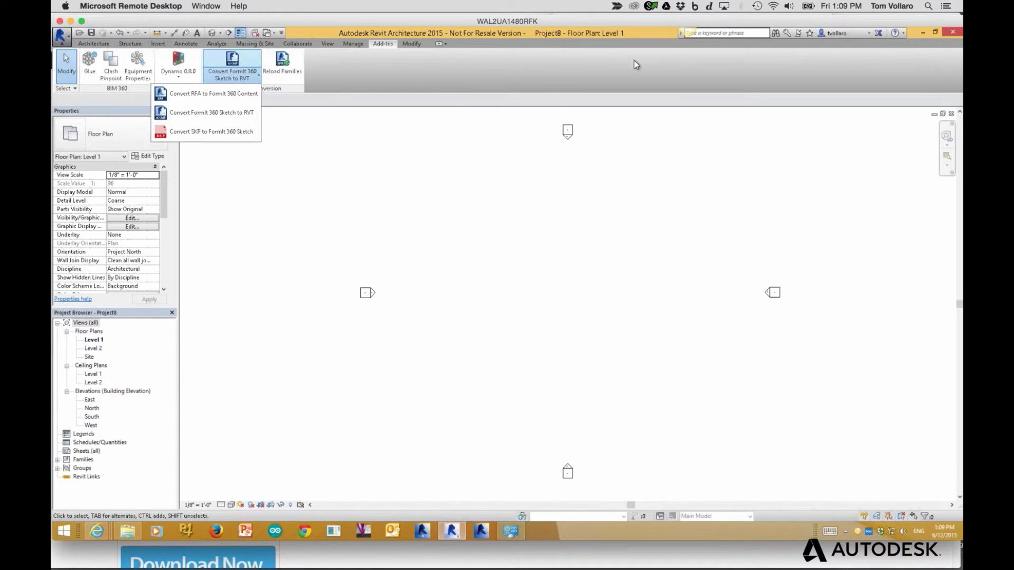
{"action": "left_click", "coordinate": [952, 39]}
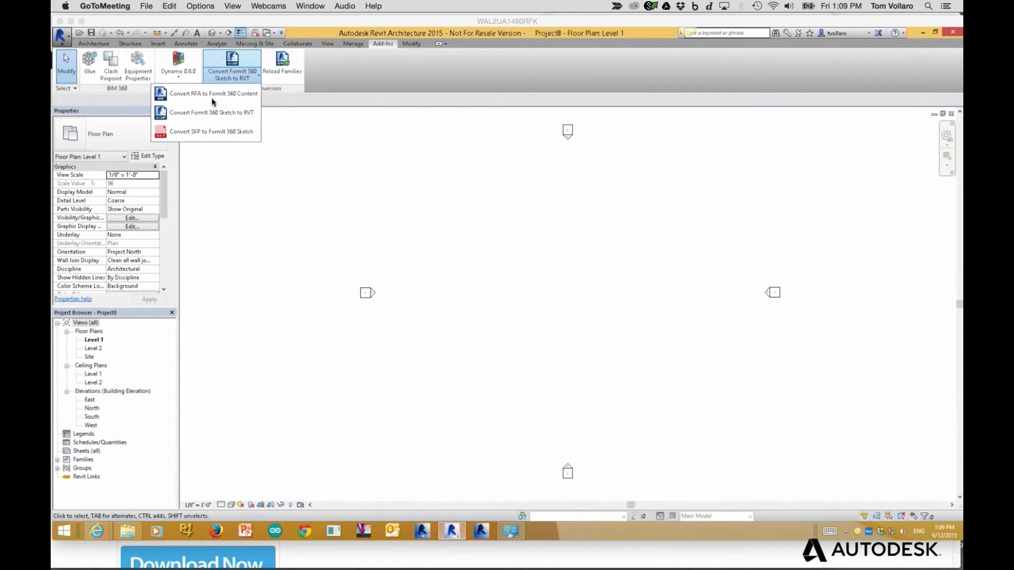
{"action": "left_click", "coordinate": [306, 100]}
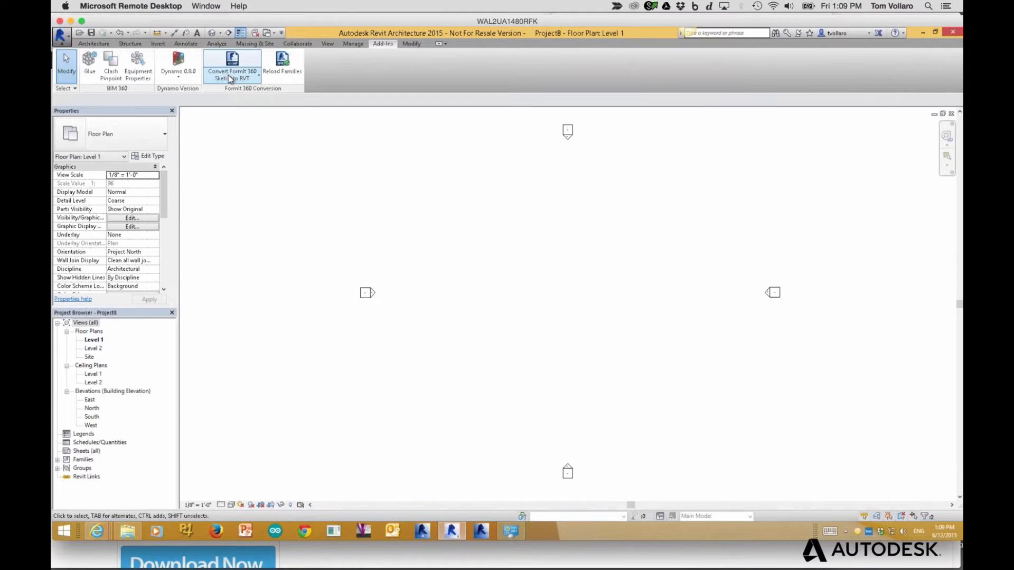
{"action": "left_click", "coordinate": [232, 78]}
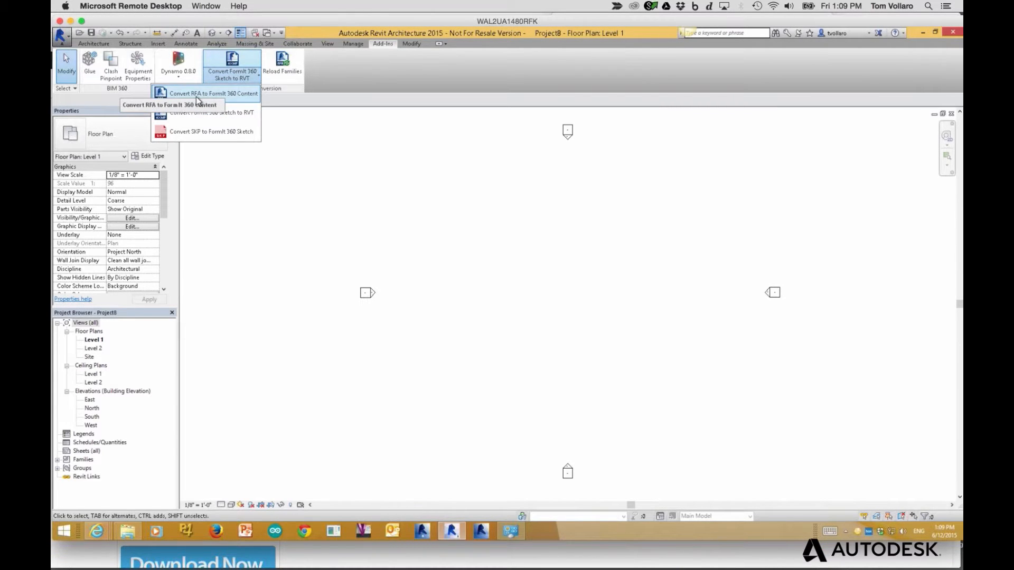
Open Convert RFA to FormIt 360 Content, review both folder paths, tick A360 upload, then cancel
{"action": "left_click", "coordinate": [192, 94]}
{"action": "left_click_drag", "start_coordinate": [232, 102], "coordinate": [301, 127]}
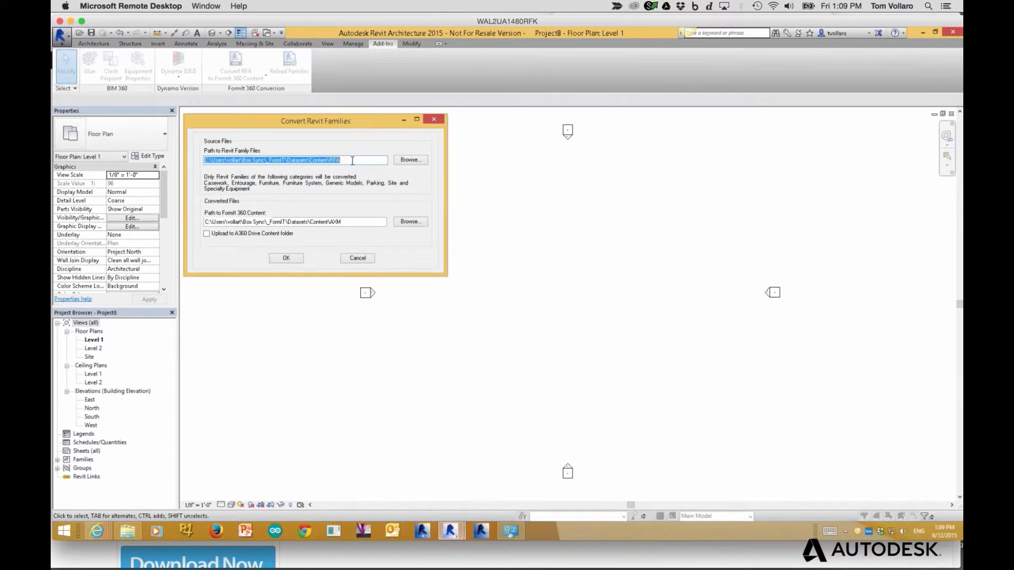
{"action": "left_click", "coordinate": [378, 161]}
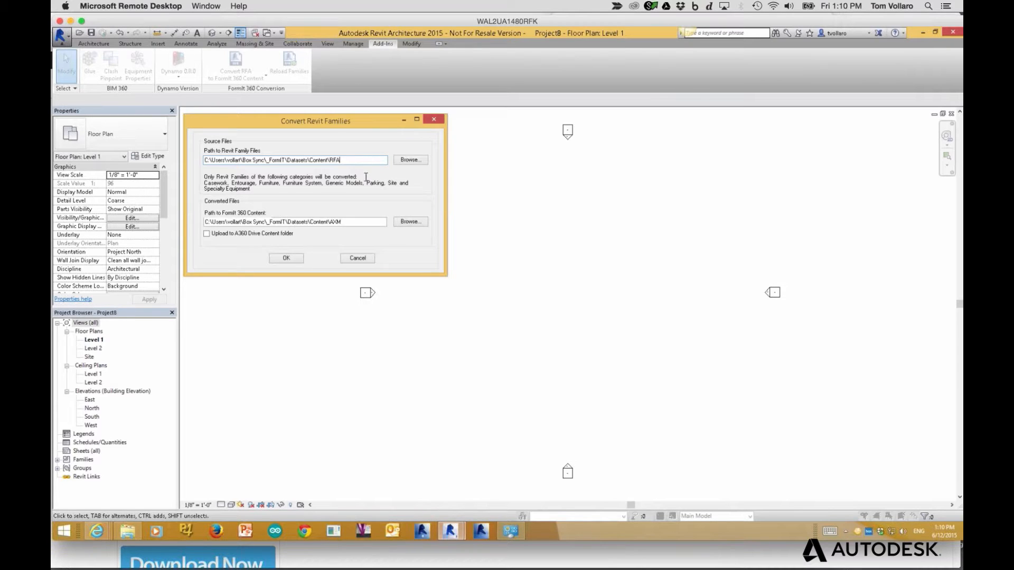
{"action": "left_click", "coordinate": [366, 222]}
{"action": "left_click_drag", "start_coordinate": [357, 222], "coordinate": [205, 222]}
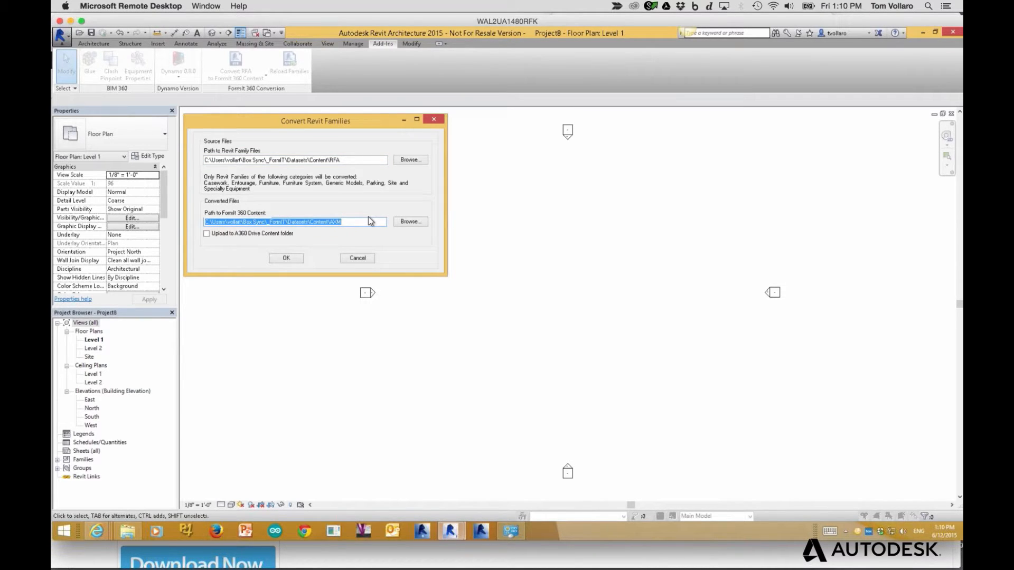
{"action": "left_click", "coordinate": [206, 234]}
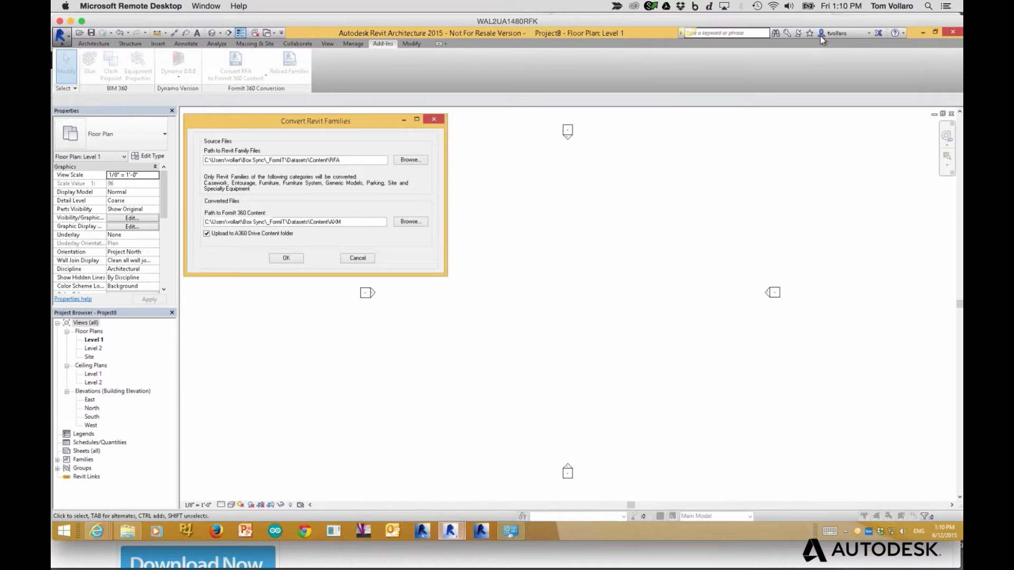
{"action": "left_click", "coordinate": [356, 262]}
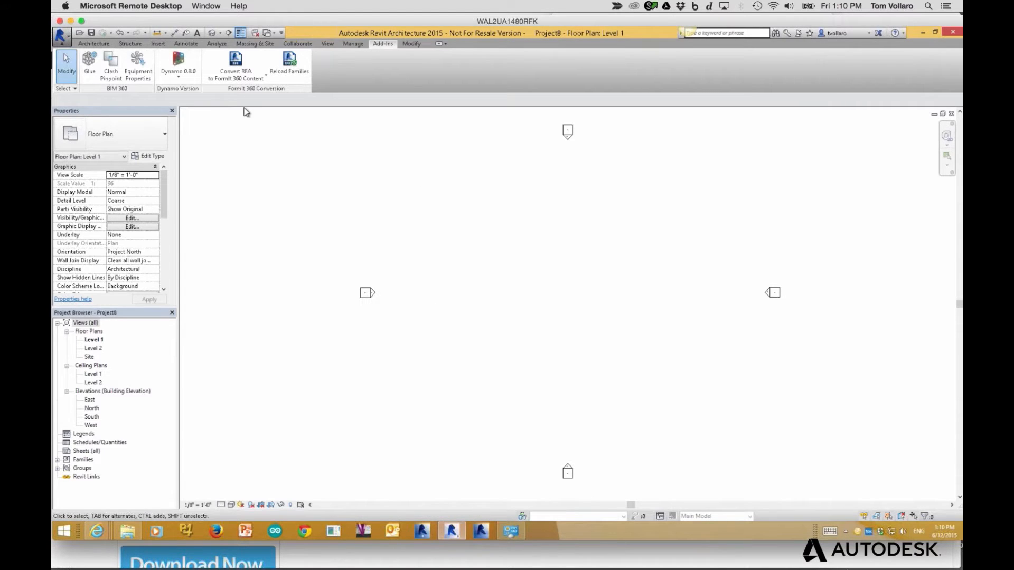
Reopen the Convert Revit Families dialog showing the RFA source and AXM destination folders
{"action": "left_click", "coordinate": [233, 65]}
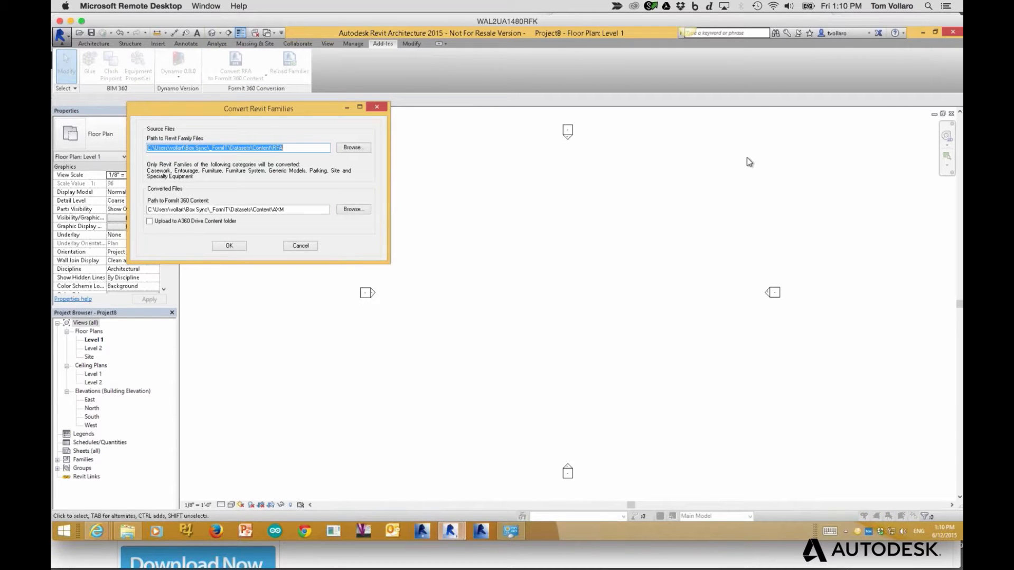
{"action": "left_click", "coordinate": [937, 168]}
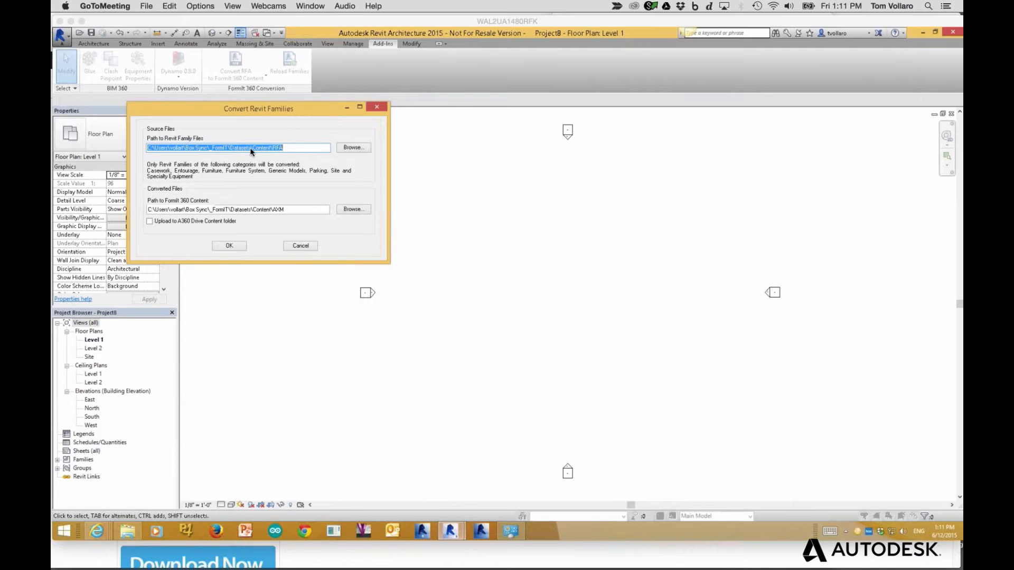
{"action": "left_click", "coordinate": [133, 535]}
{"action": "left_click", "coordinate": [133, 535]}
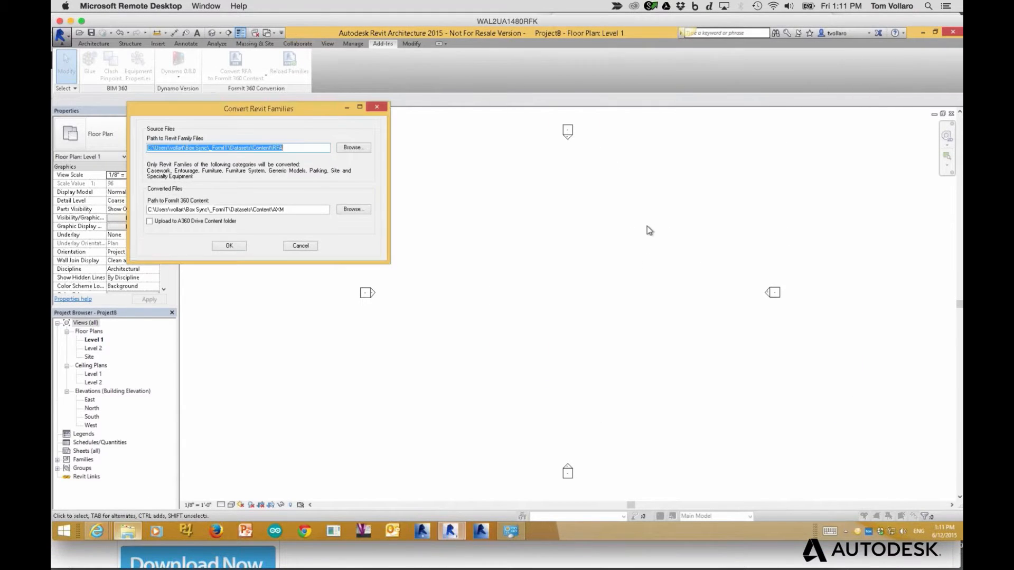
Browse Box Sync > _FormIT > Datasets > Content to the RFA folder, then list the AXM folder's converted files
{"action": "left_click", "coordinate": [127, 534]}
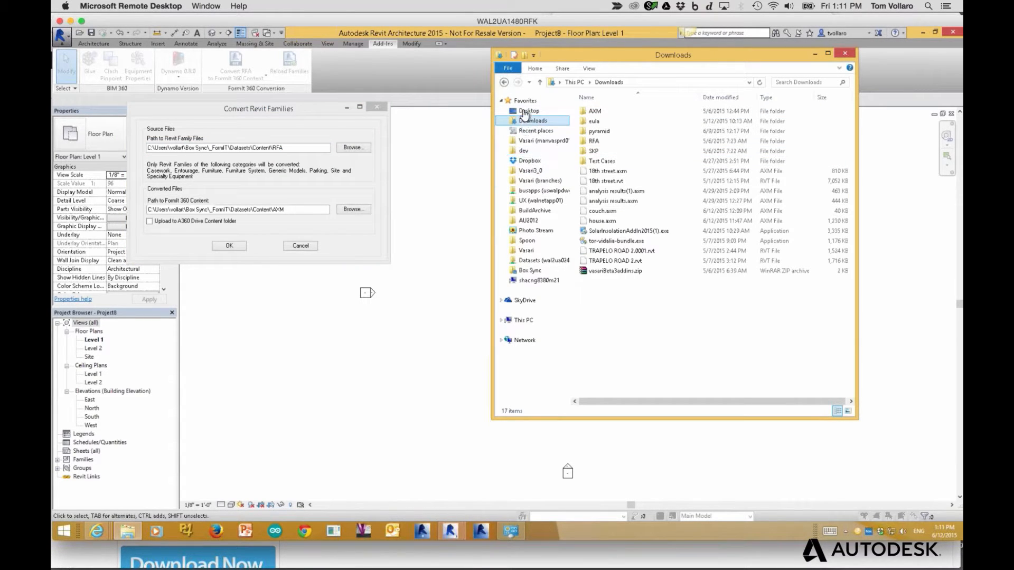
{"action": "left_click", "coordinate": [530, 270]}
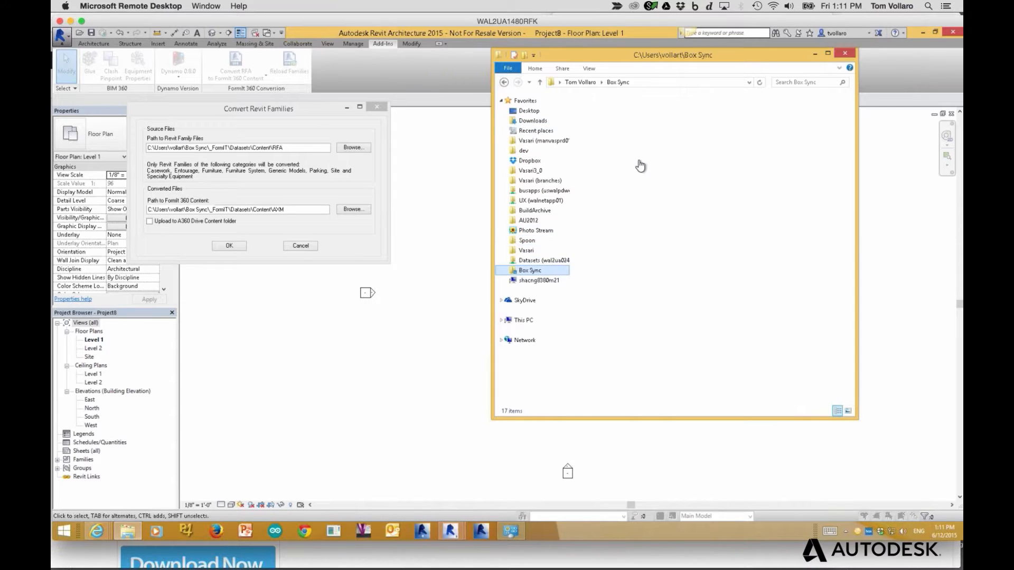
{"action": "double_click", "coordinate": [594, 112]}
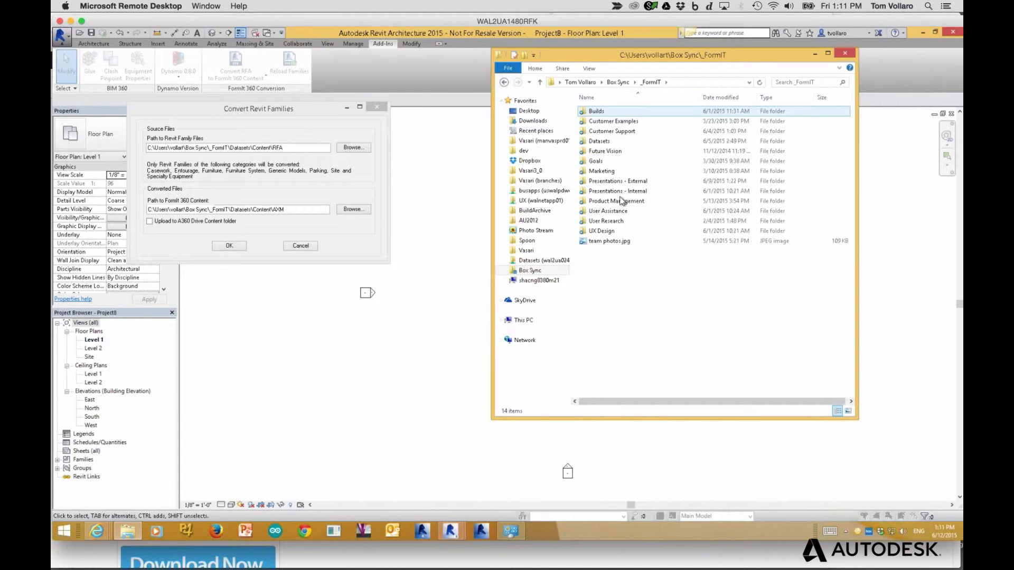
{"action": "double_click", "coordinate": [602, 142]}
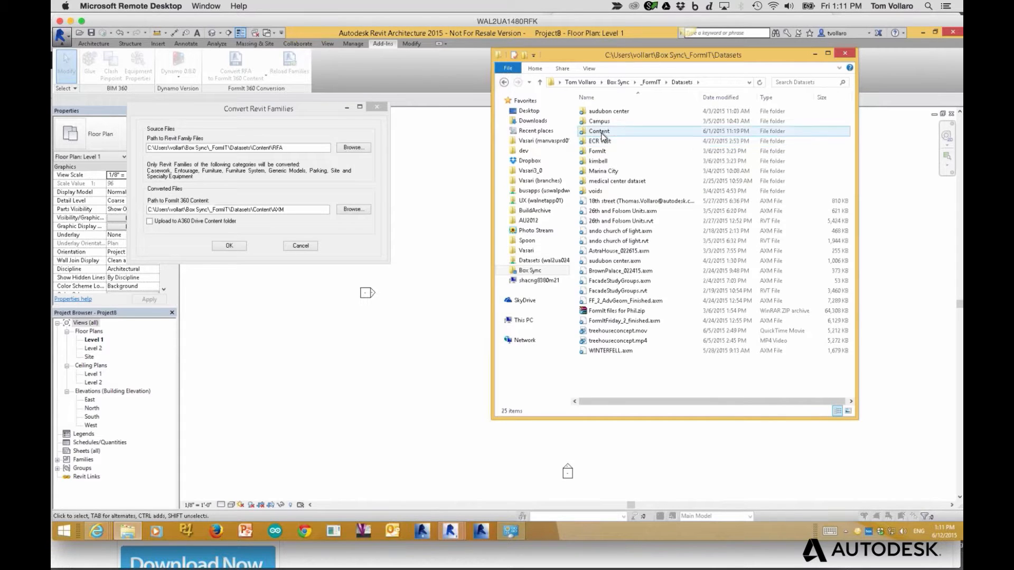
{"action": "double_click", "coordinate": [601, 132]}
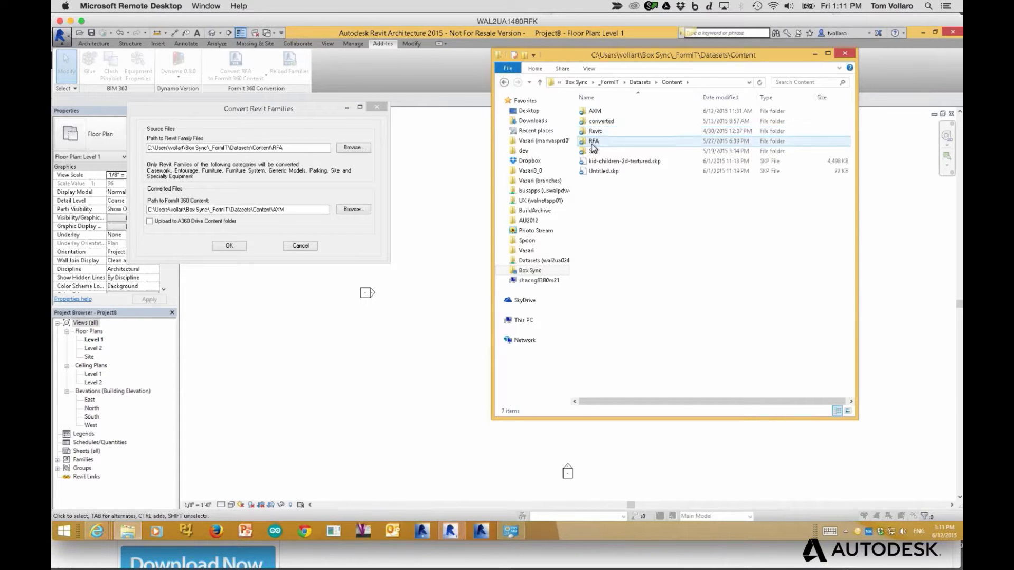
{"action": "double_click", "coordinate": [592, 142]}
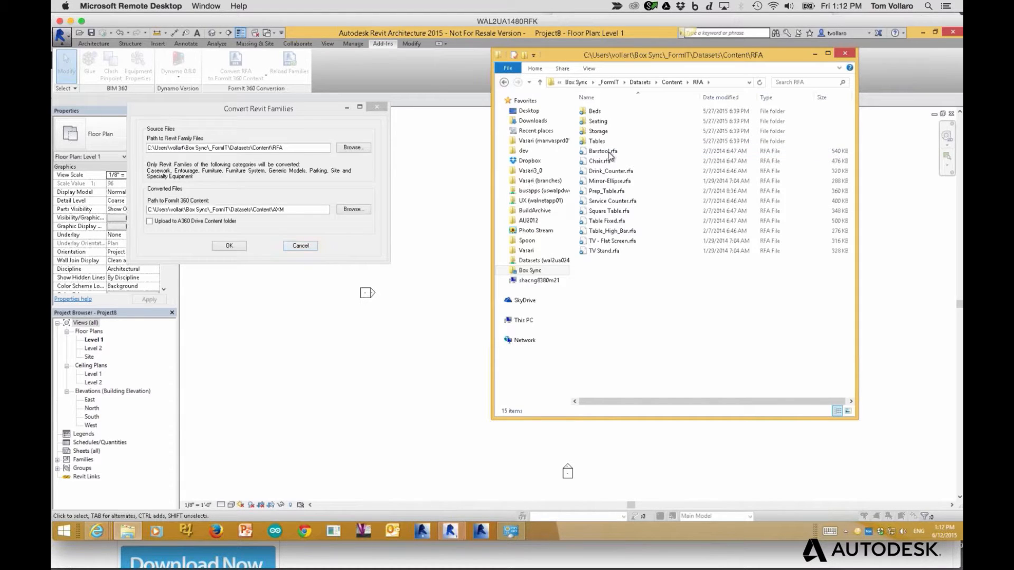
{"action": "left_click", "coordinate": [670, 83]}
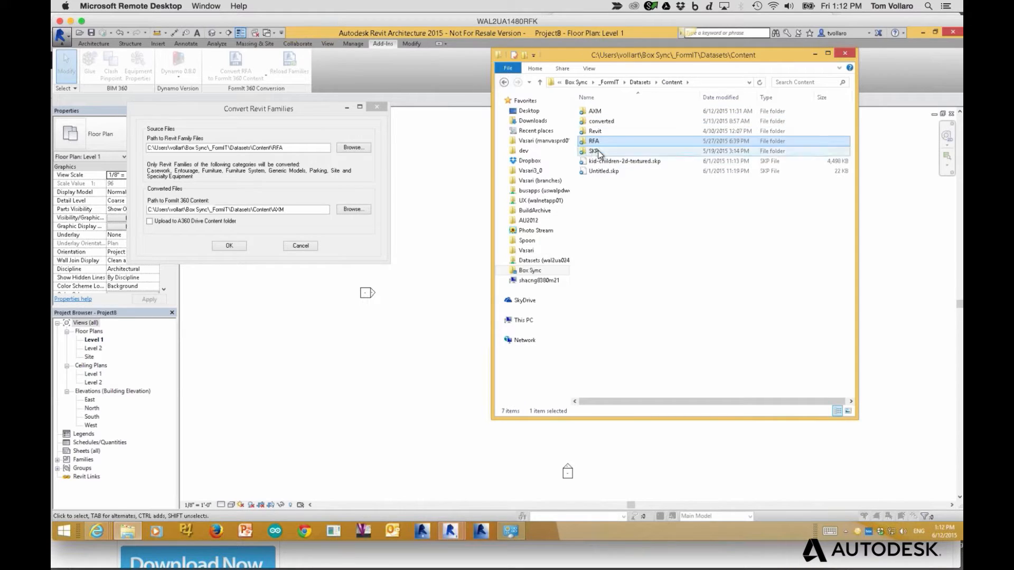
{"action": "double_click", "coordinate": [596, 113]}
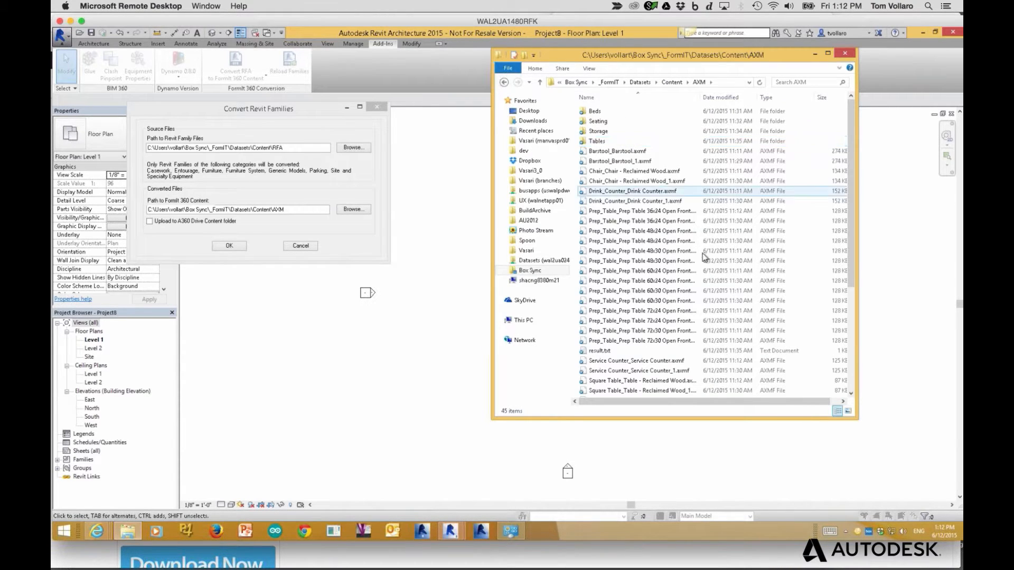
{"action": "left_click_drag", "start_coordinate": [701, 97], "coordinate": [742, 91]}
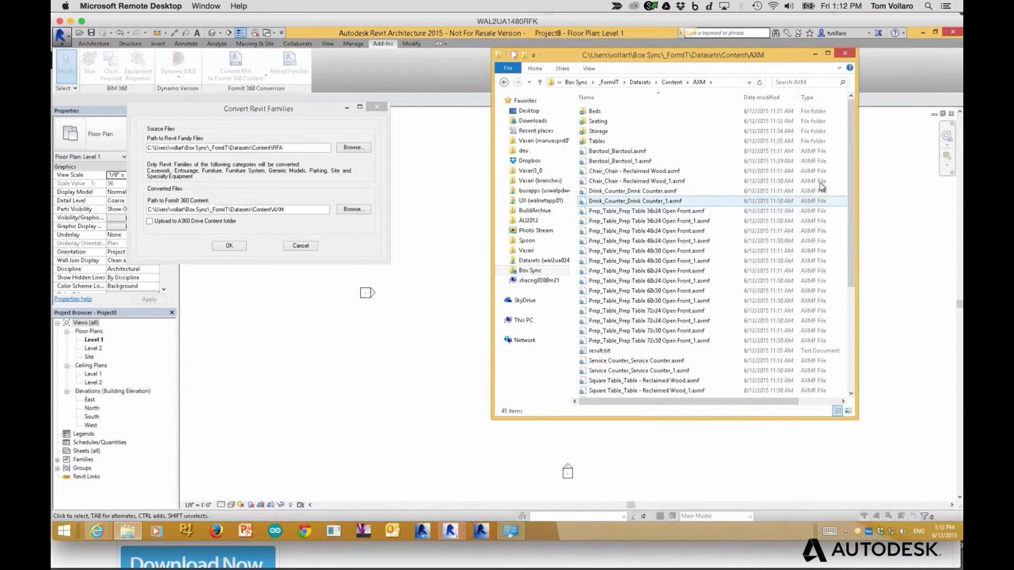
Bring up the FormIt 360 web app tab in Chrome
{"action": "key", "text": "super+Tab"}
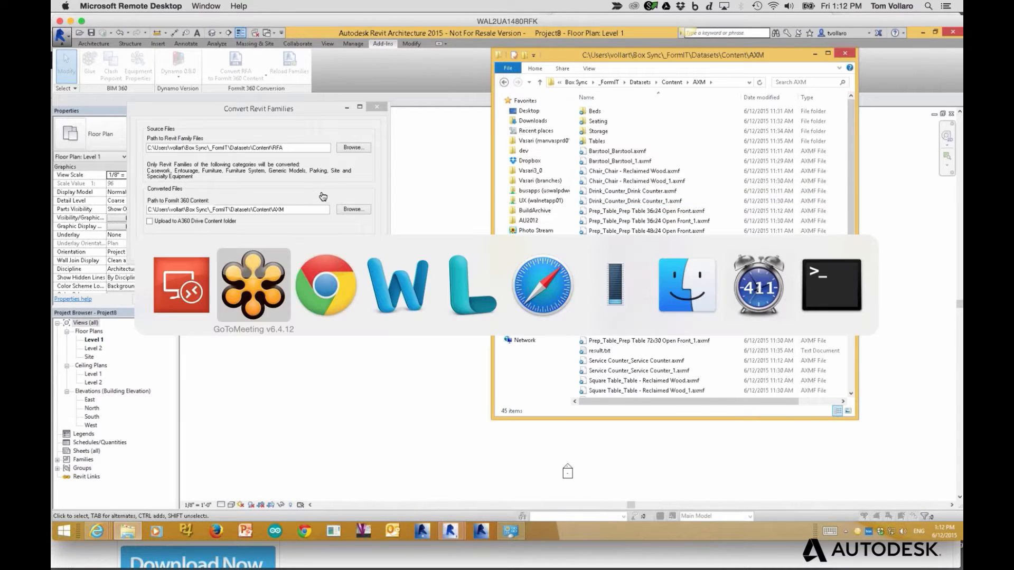
{"action": "key", "text": "super+Tab"}
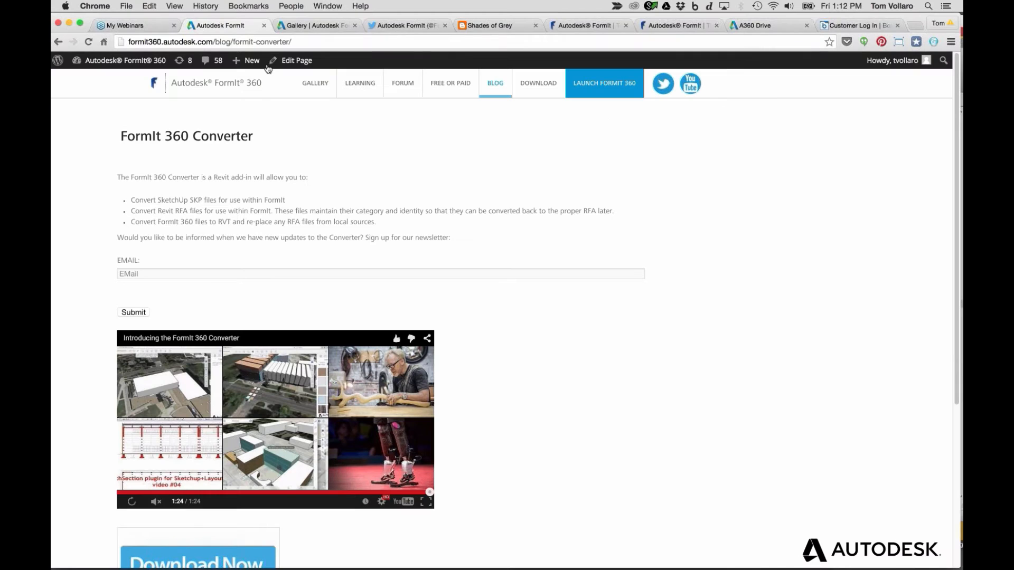
{"action": "left_click", "coordinate": [581, 26]}
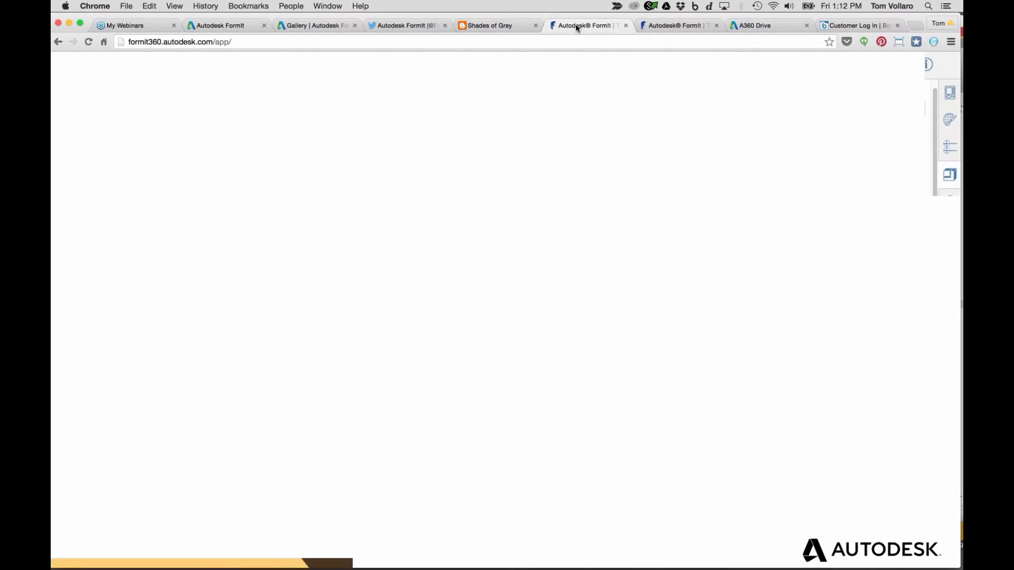
{"action": "scroll", "coordinate": [637, 168], "scroll_direction": "up", "scroll_amount": 3}
{"action": "scroll", "coordinate": [637, 167], "scroll_direction": "down", "scroll_amount": 4}
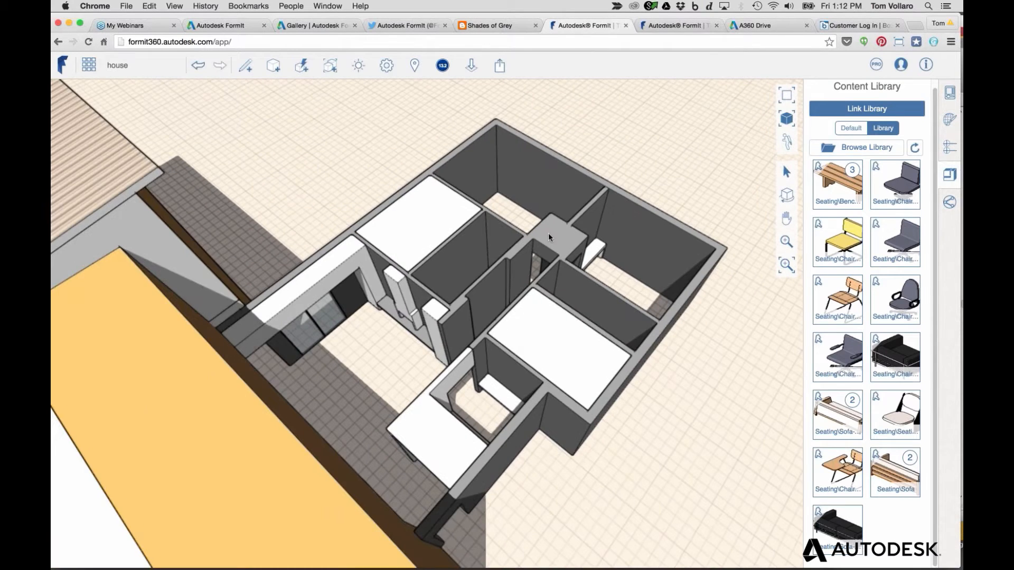
{"action": "middle_click_drag", "start_coordinate": [683, 416], "coordinate": [369, 345]}
{"action": "scroll", "coordinate": [369, 343], "scroll_direction": "down", "scroll_amount": 2}
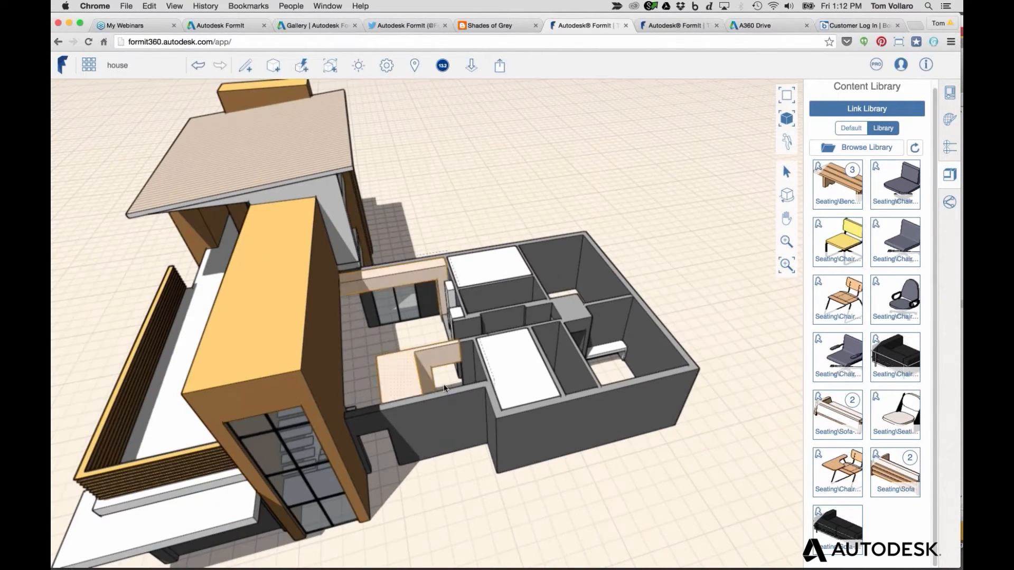
{"action": "middle_click_drag", "start_coordinate": [498, 507], "coordinate": [636, 522]}
{"action": "scroll", "coordinate": [504, 358], "scroll_direction": "up", "scroll_amount": 2}
{"action": "middle_click_drag", "start_coordinate": [552, 288], "coordinate": [557, 318]}
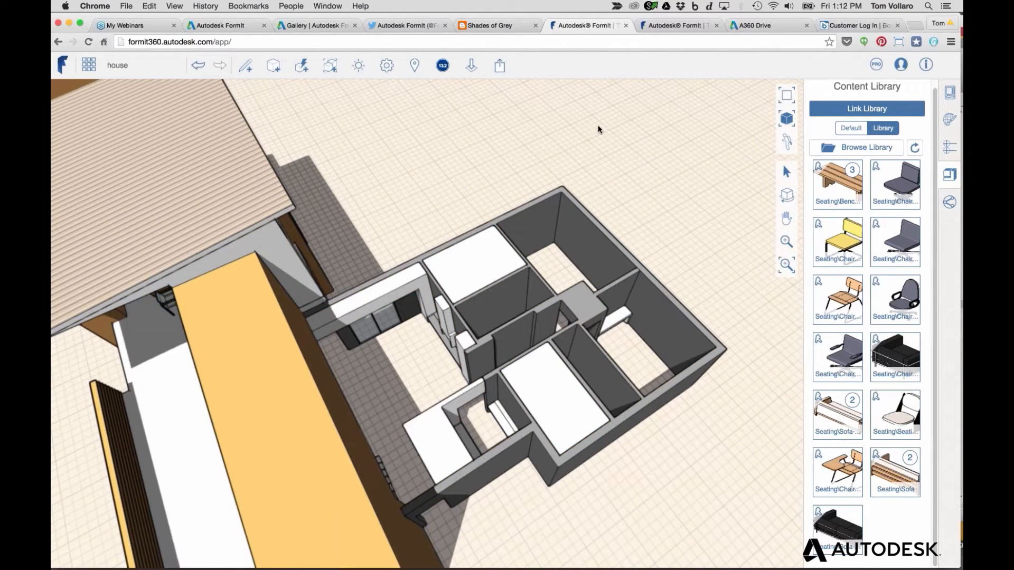
{"action": "middle_click_drag", "start_coordinate": [516, 251], "coordinate": [538, 221]}
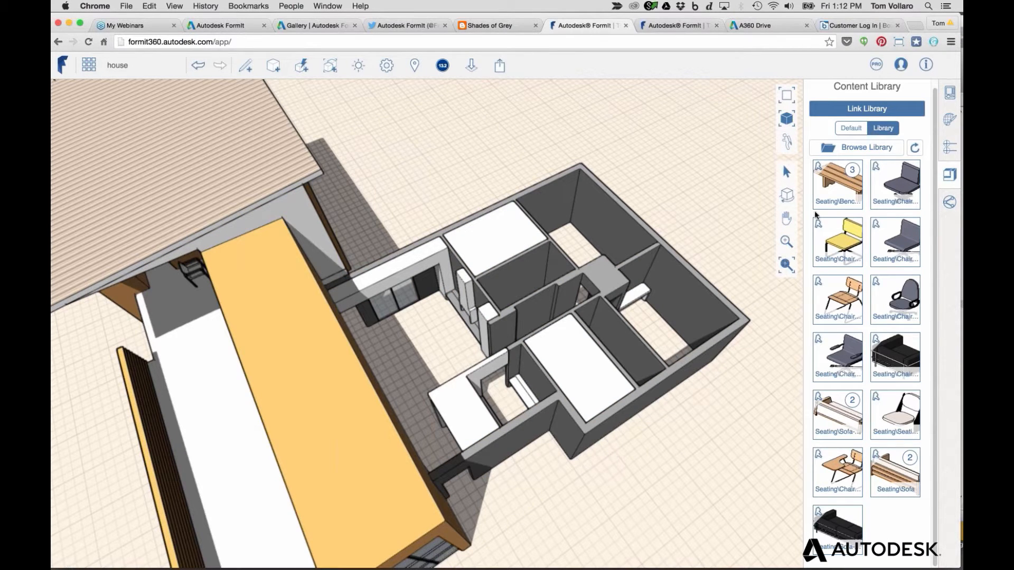
{"action": "left_click", "coordinate": [904, 182]}
{"action": "key", "text": "Escape"}
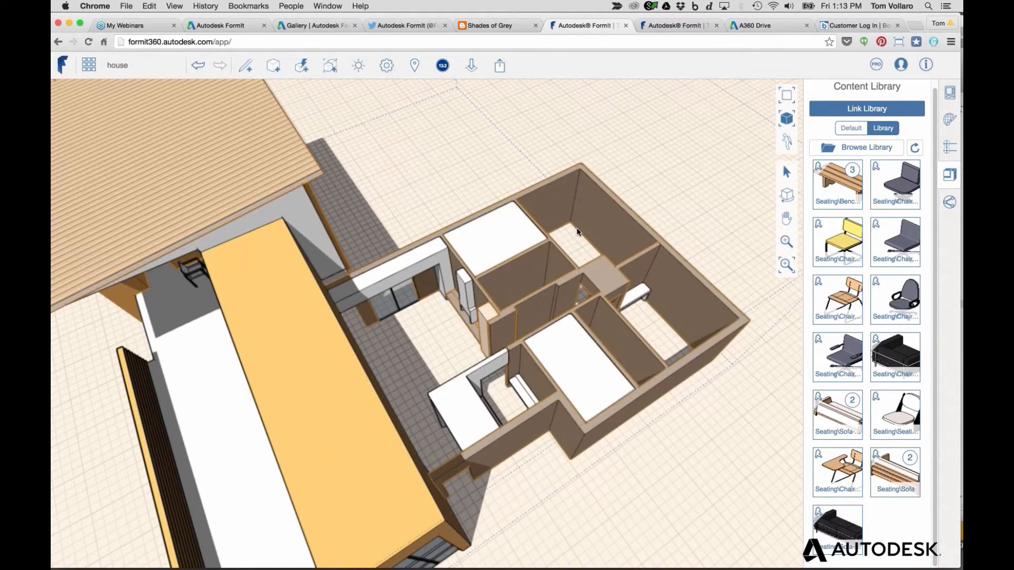
{"action": "right_click_drag", "start_coordinate": [432, 141], "coordinate": [408, 233]}
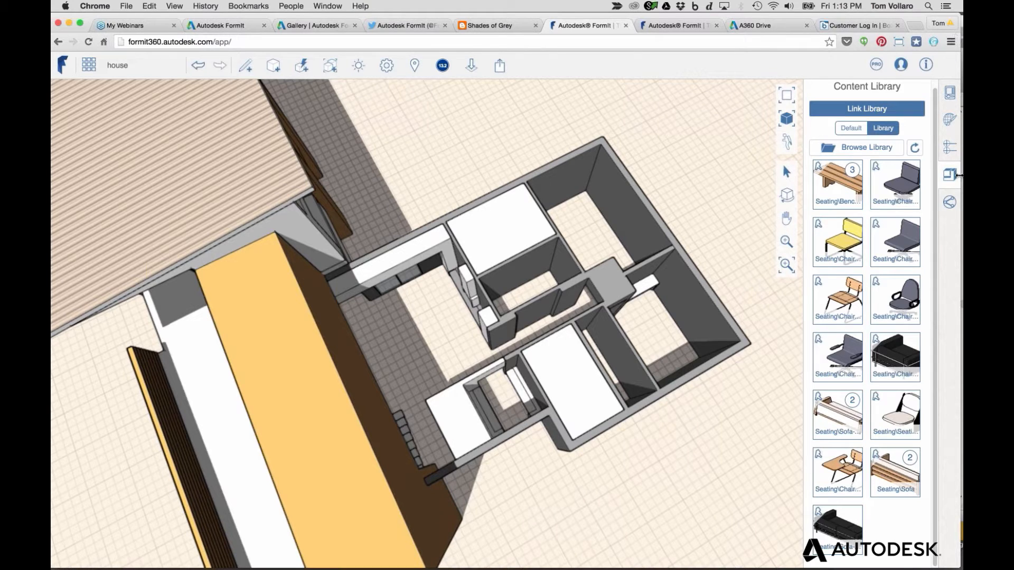
{"action": "left_click", "coordinate": [949, 94]}
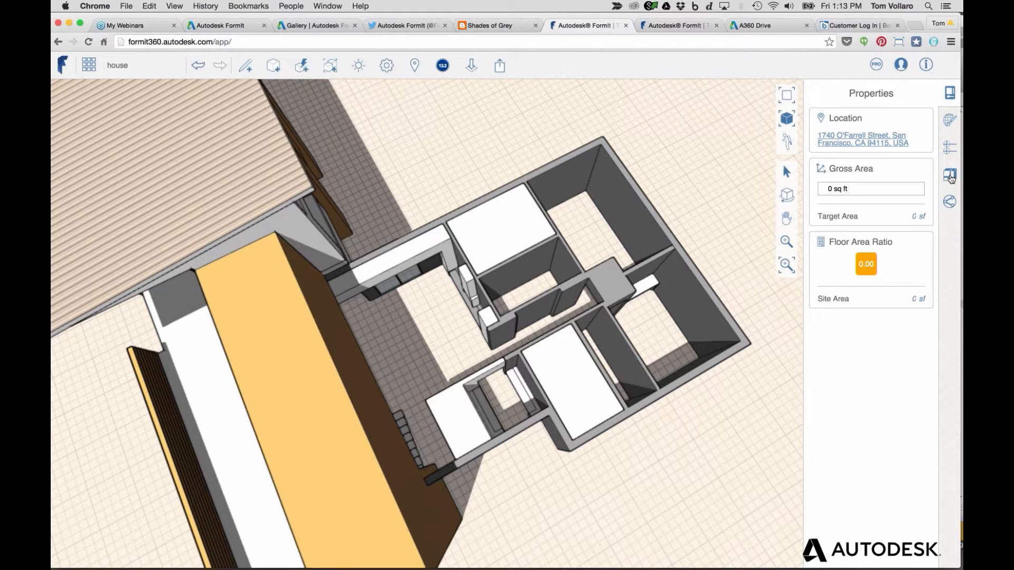
{"action": "left_click", "coordinate": [950, 177]}
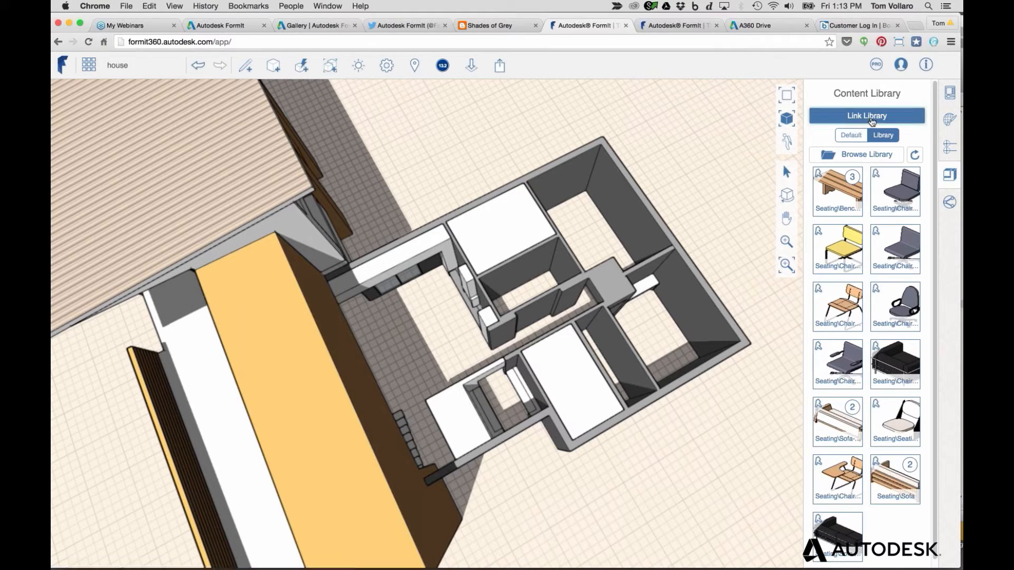
Show the default furniture library and list Bed-Standard's Queen, King, Double and Twin sizes
{"action": "left_click", "coordinate": [851, 137]}
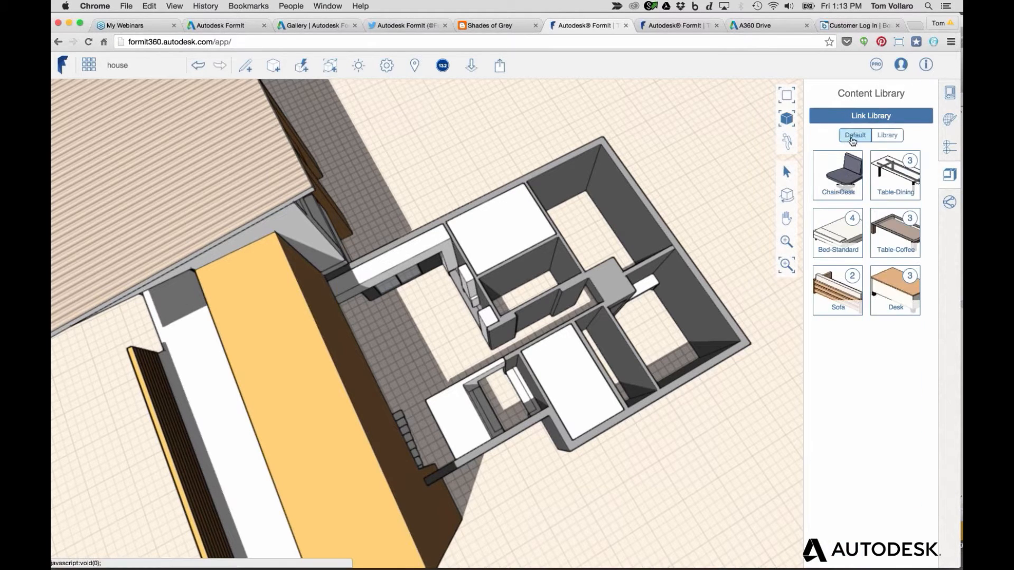
{"action": "left_click", "coordinate": [847, 224]}
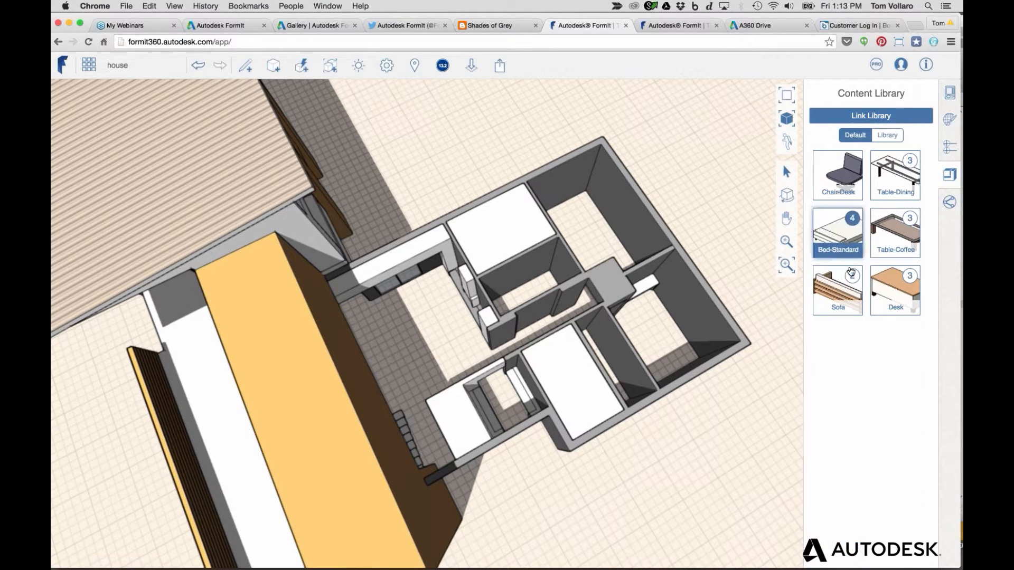
{"action": "left_click", "coordinate": [851, 272]}
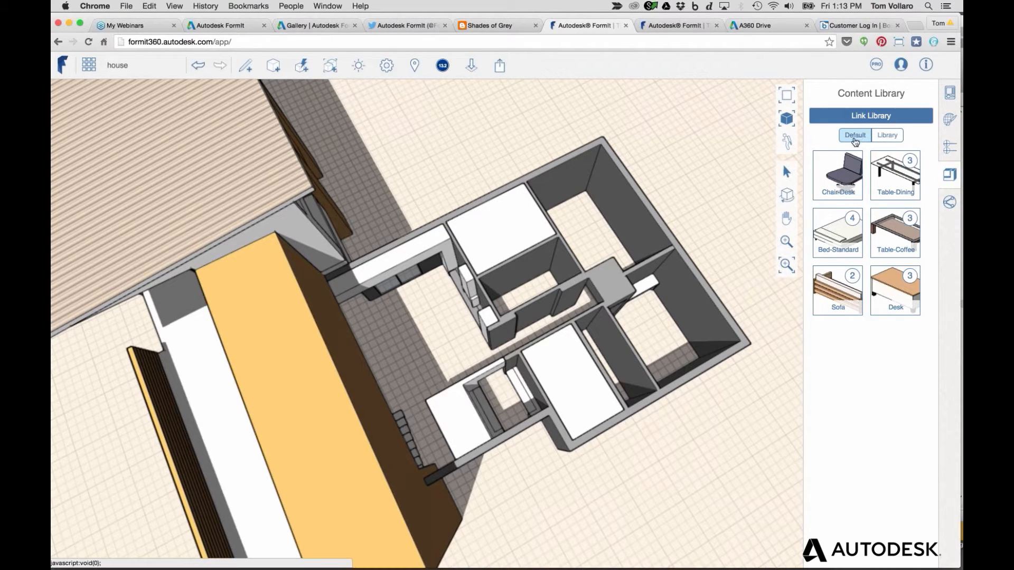
{"action": "left_click", "coordinate": [856, 139]}
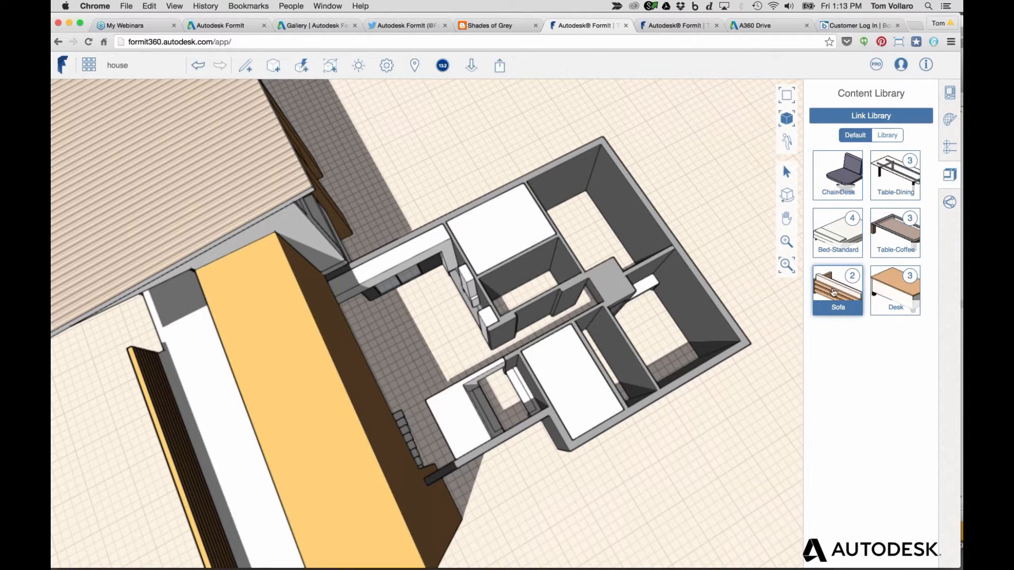
{"action": "left_click", "coordinate": [851, 226]}
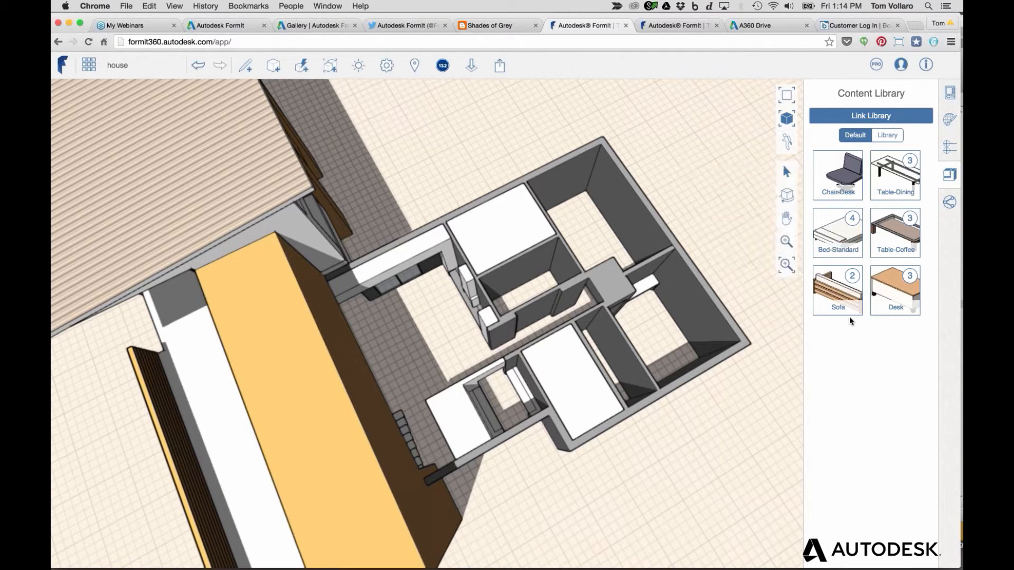
{"action": "left_click", "coordinate": [852, 221]}
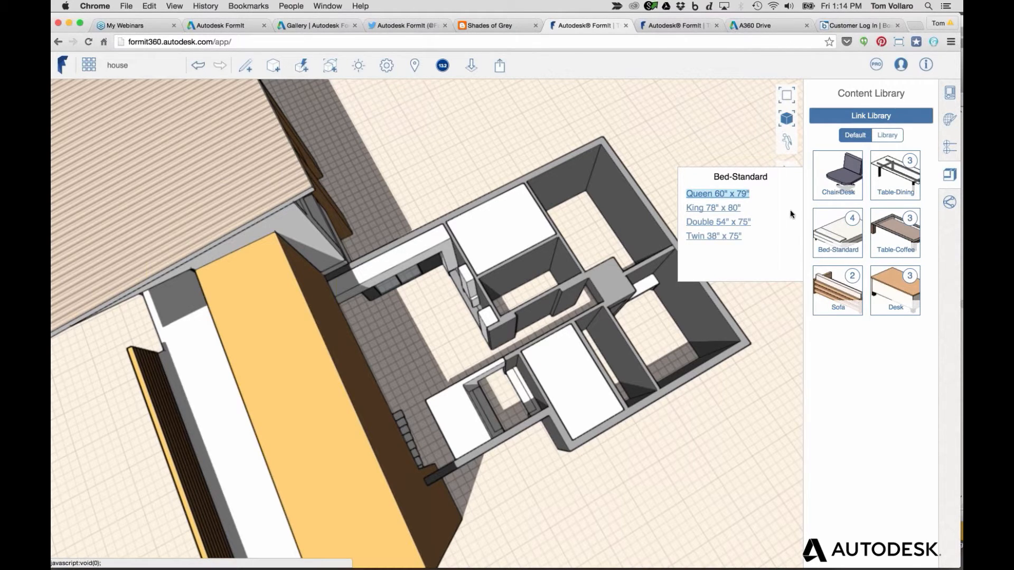
Place a Queen bed in the upper-right bedroom and a Double bed in the lower-right bedroom
{"action": "left_click", "coordinate": [727, 194]}
{"action": "left_click", "coordinate": [581, 225]}
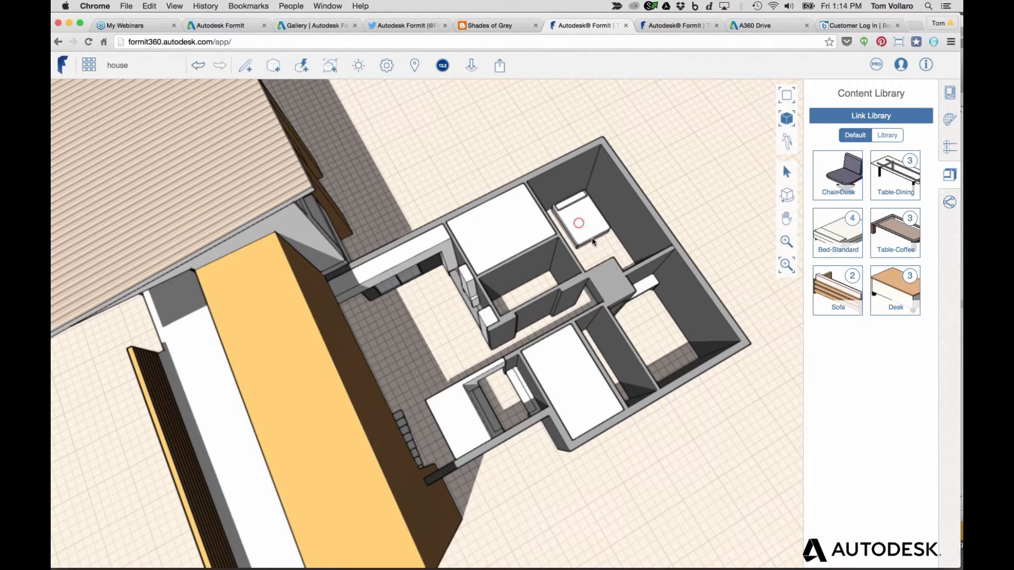
{"action": "left_click", "coordinate": [853, 225]}
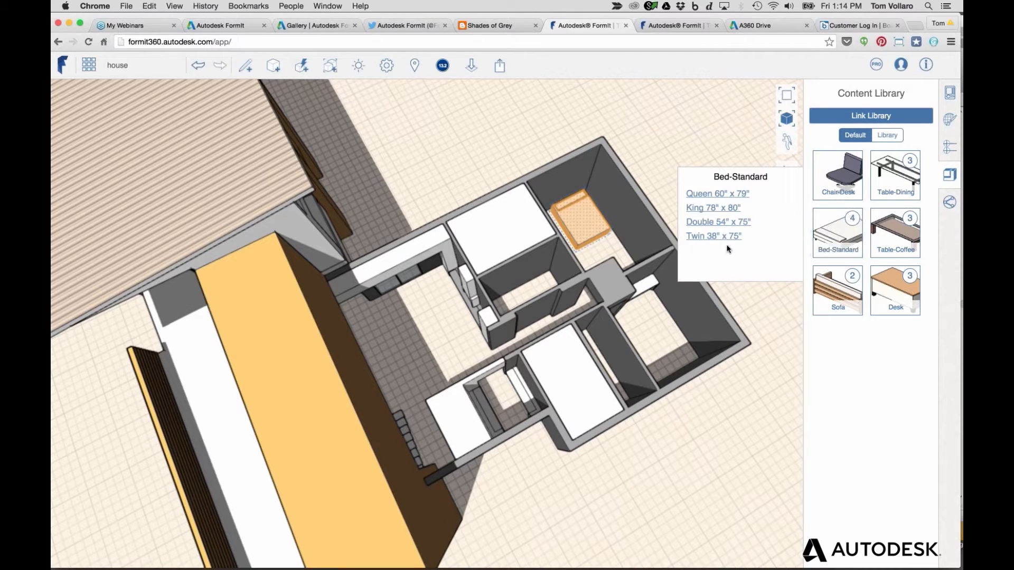
{"action": "left_click", "coordinate": [717, 222]}
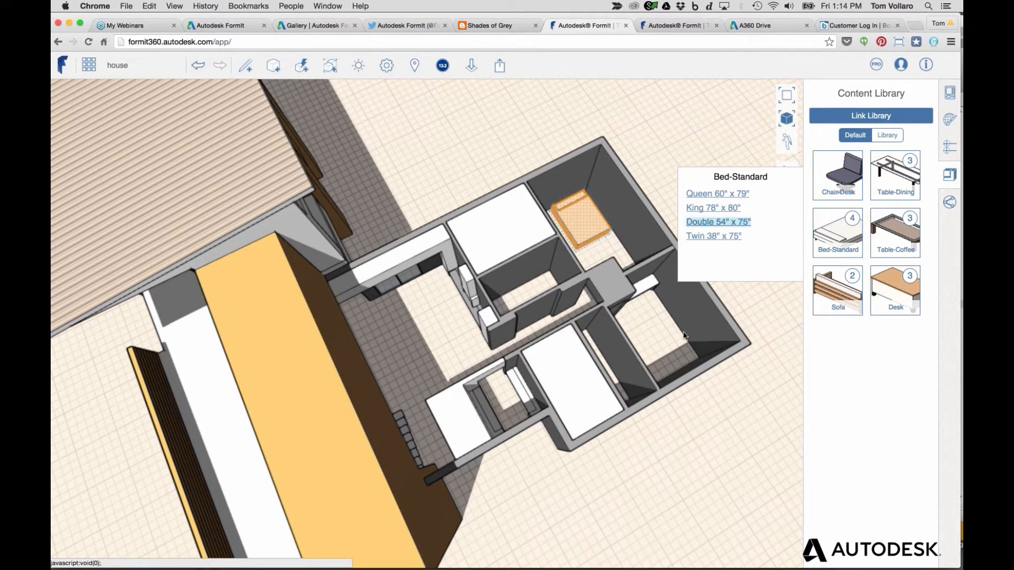
{"action": "left_click", "coordinate": [655, 336]}
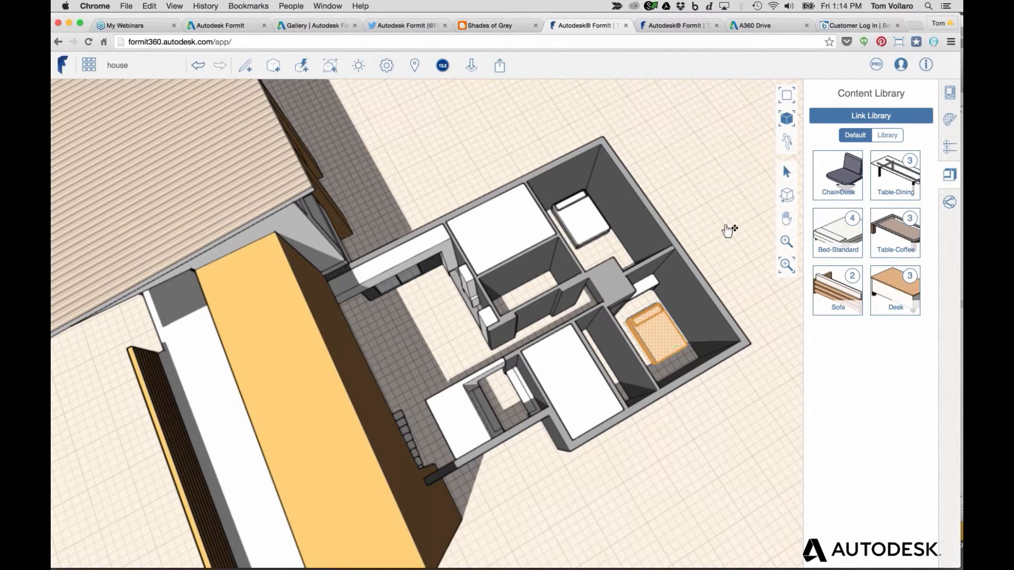
Orbit around the house to check the beds, then open the upper bed group for editing
{"action": "left_click", "coordinate": [787, 195]}
{"action": "left_click_drag", "start_coordinate": [709, 271], "coordinate": [703, 245]}
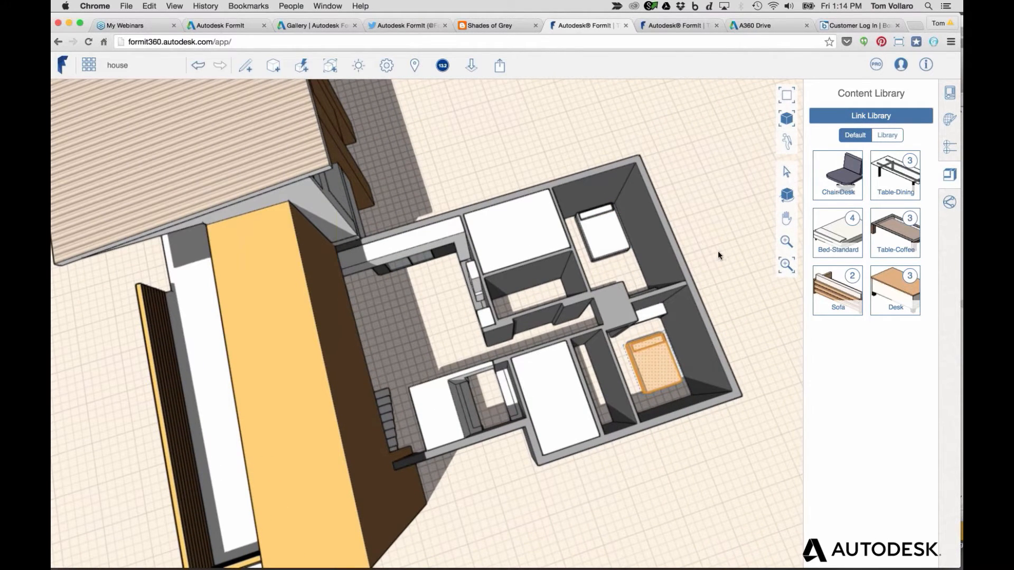
{"action": "key", "text": "Escape"}
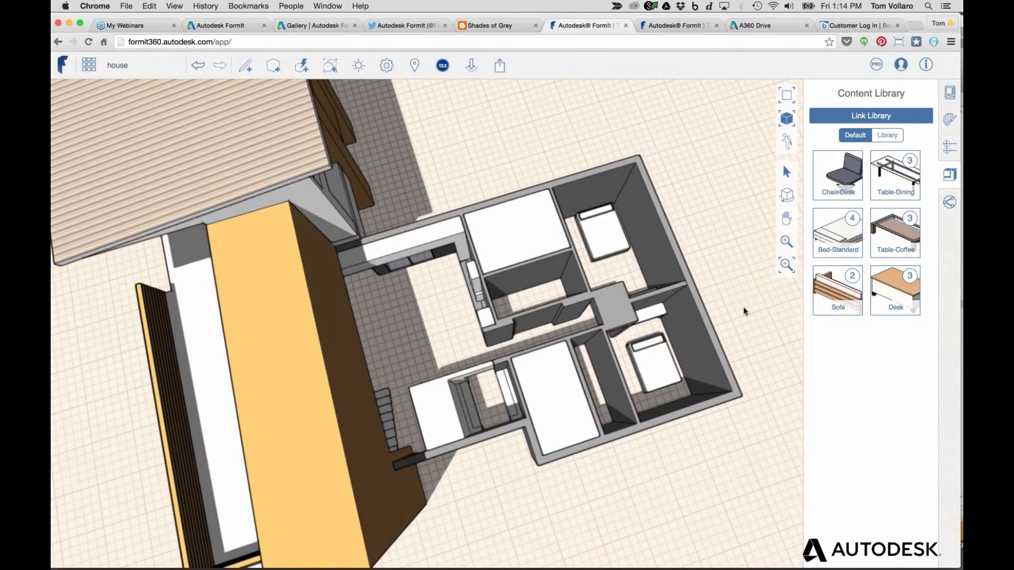
{"action": "right_click_drag", "start_coordinate": [744, 310], "coordinate": [738, 303]}
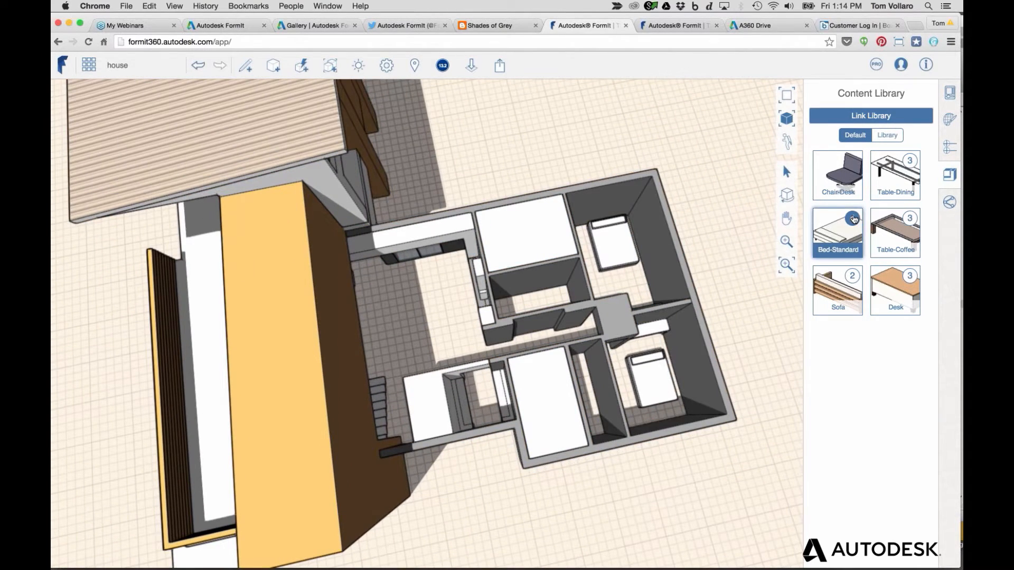
{"action": "left_click_drag", "start_coordinate": [852, 217], "coordinate": [603, 251]}
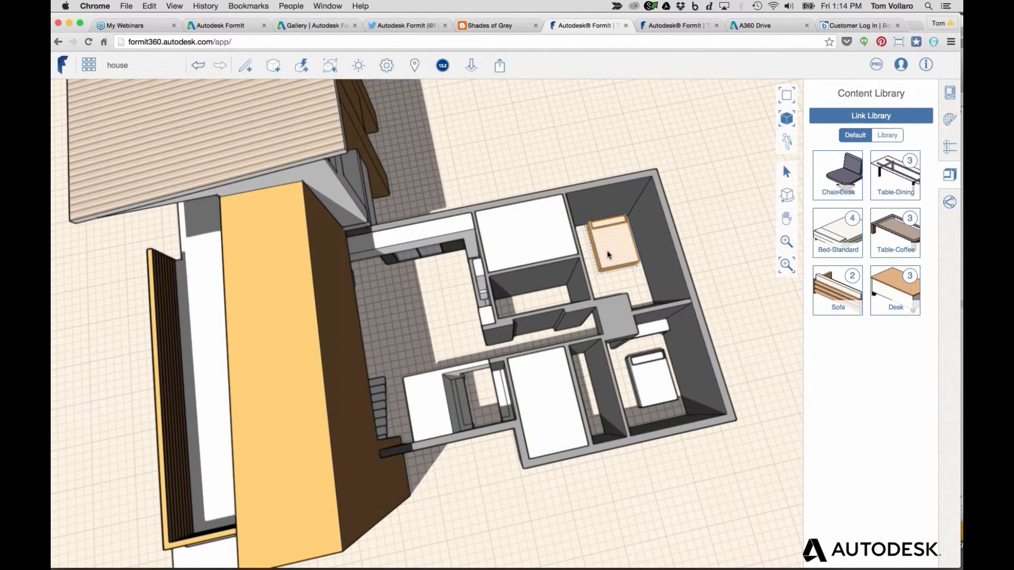
{"action": "scroll", "coordinate": [606, 250], "scroll_direction": "down", "scroll_amount": 2}
{"action": "scroll", "coordinate": [613, 246], "scroll_direction": "up", "scroll_amount": 6}
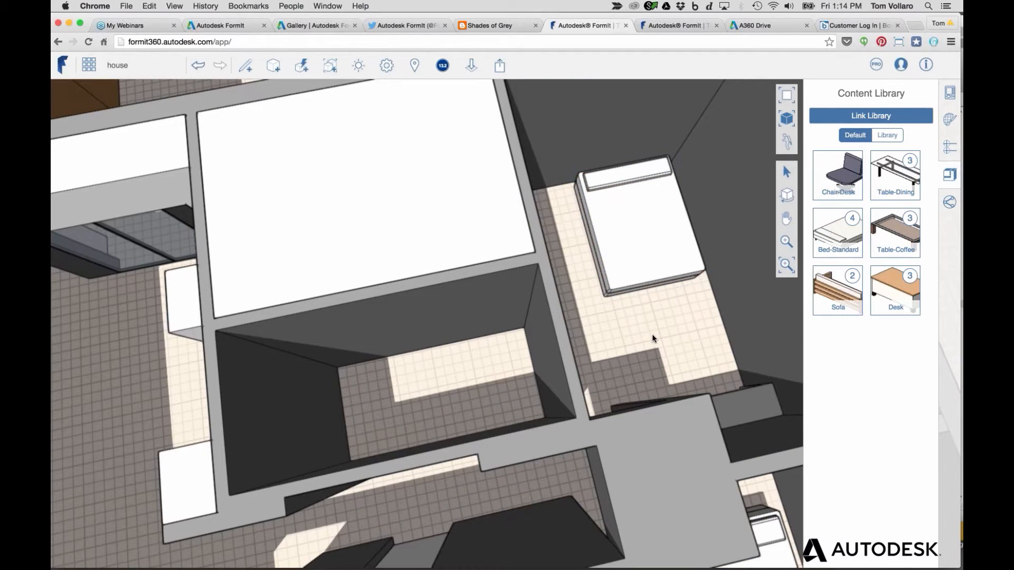
{"action": "mouse_move", "coordinate": [657, 319]}
{"action": "right_mouse_down"}
{"action": "mouse_move", "coordinate": [646, 333]}
{"action": "mouse_move", "coordinate": [657, 319]}
{"action": "right_mouse_up"}
{"action": "scroll", "coordinate": [656, 318], "scroll_direction": "up", "scroll_amount": 1}
{"action": "scroll", "coordinate": [656, 318], "scroll_direction": "down", "scroll_amount": 3}
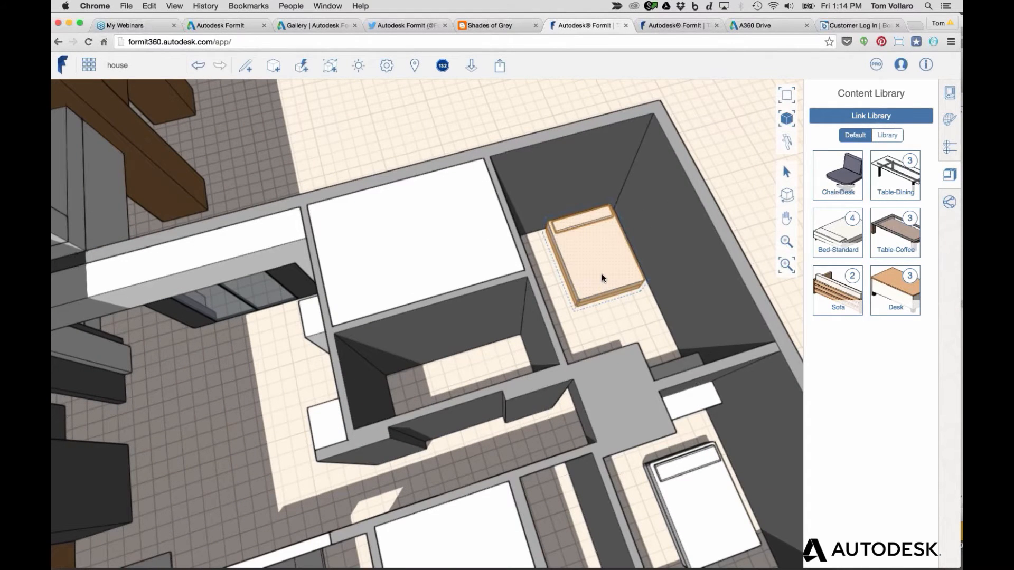
{"action": "double_click", "coordinate": [590, 258]}
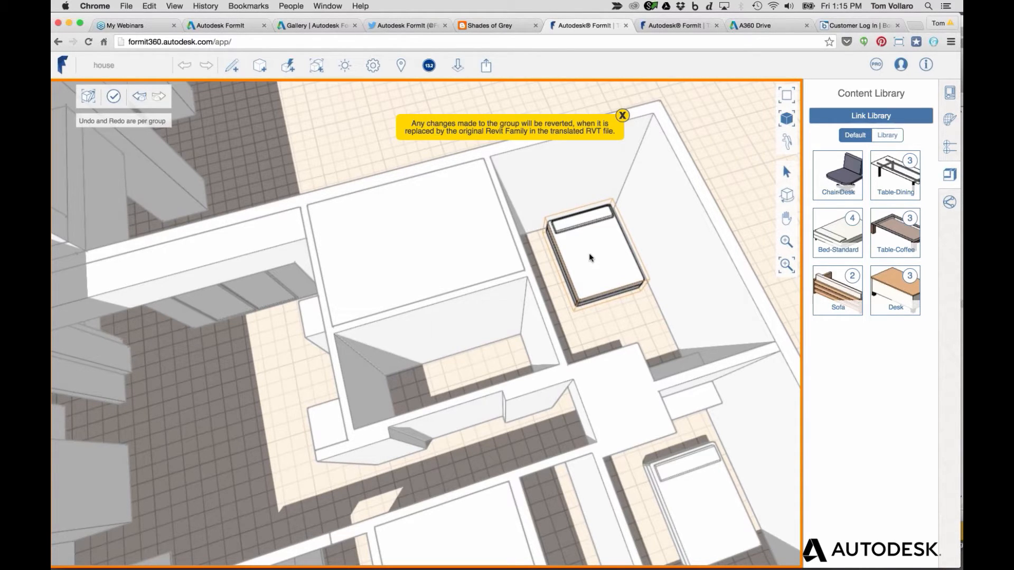
Pull the bed's headboard taller, undo it, and show the Bed-Standard.rfa Furniture group properties
{"action": "left_click", "coordinate": [590, 257]}
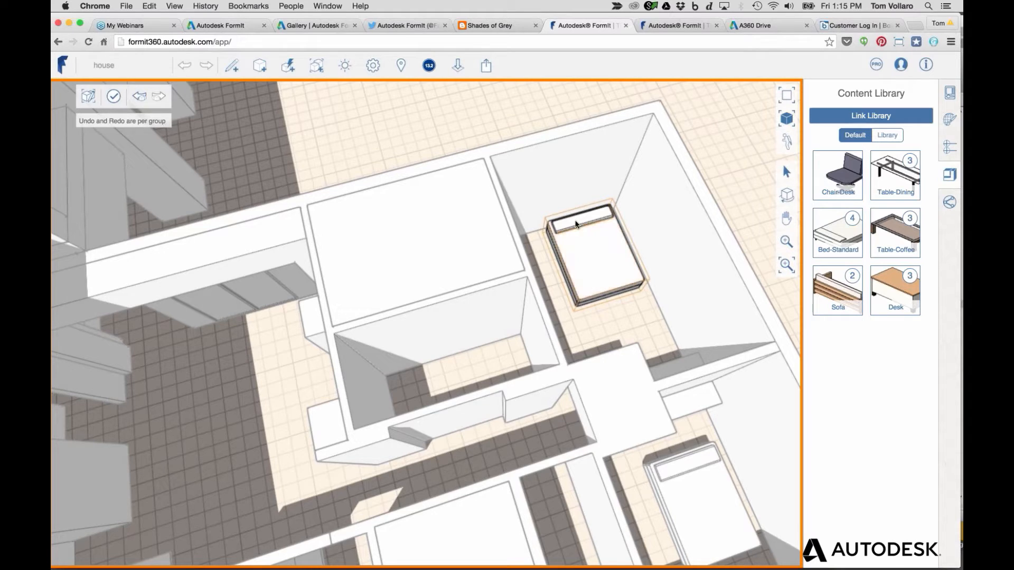
{"action": "left_click_drag", "start_coordinate": [568, 219], "coordinate": [571, 201]}
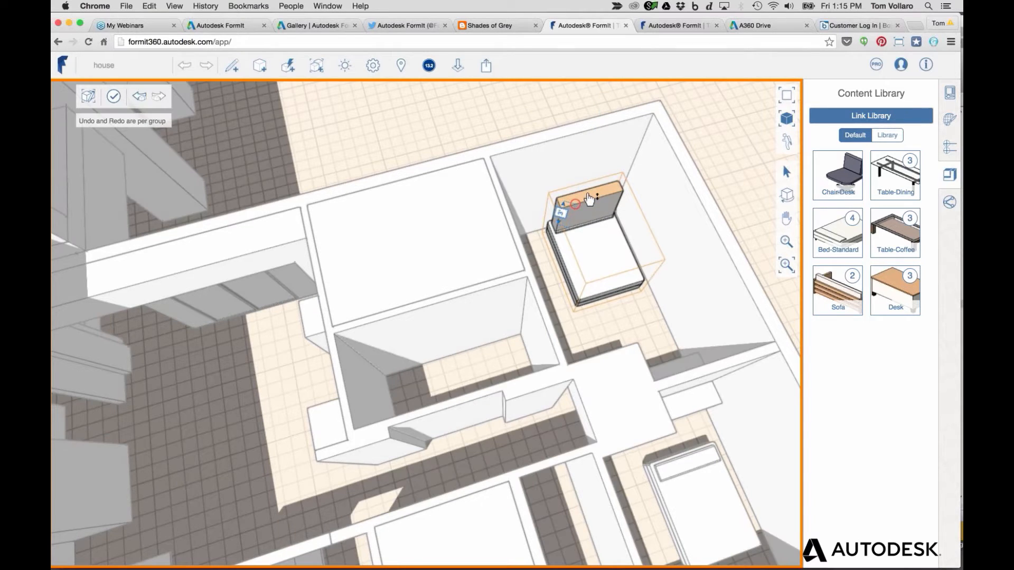
{"action": "double_click", "coordinate": [574, 222]}
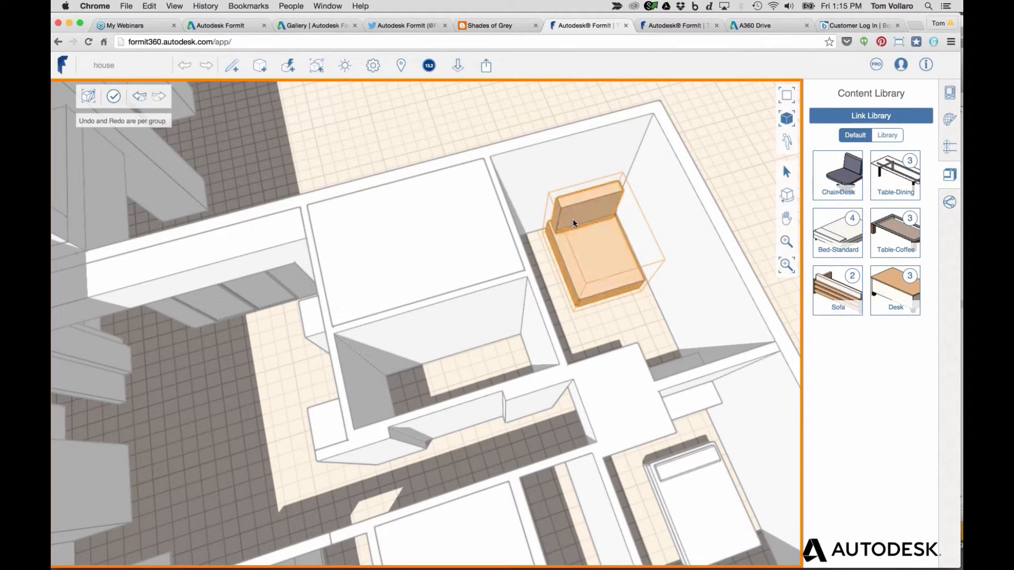
{"action": "left_click", "coordinate": [521, 183]}
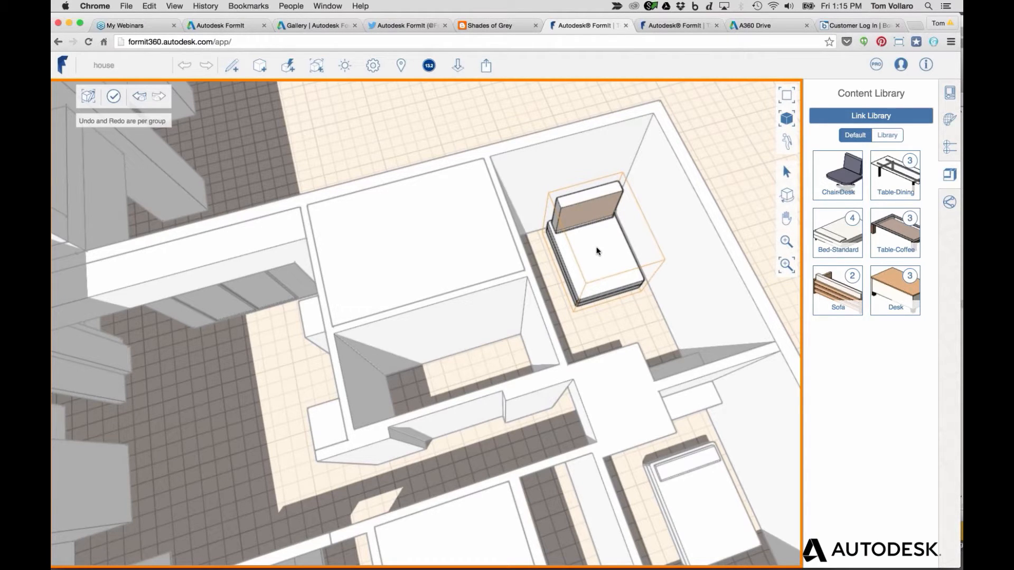
{"action": "key", "text": "super+z"}
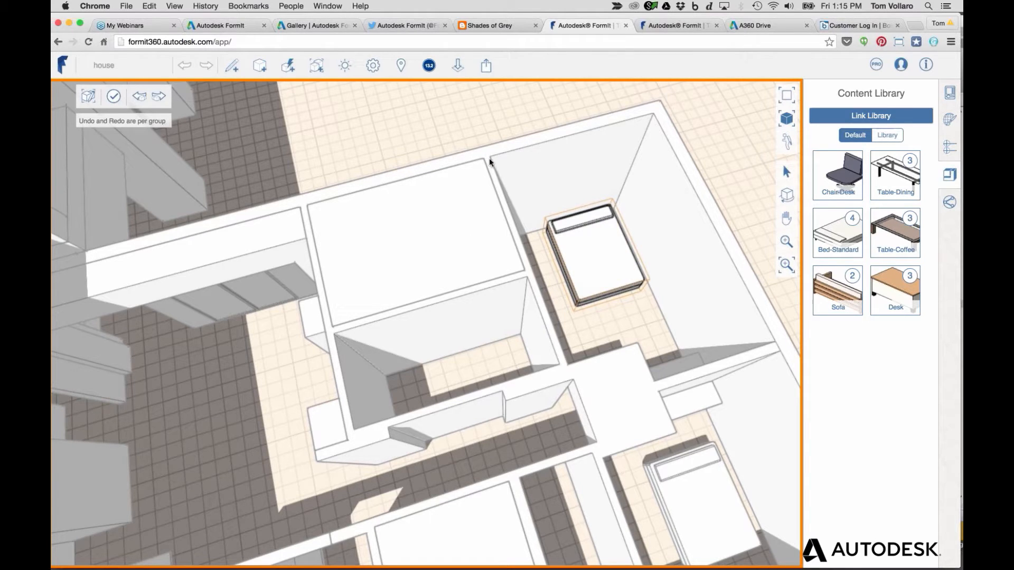
{"action": "left_click", "coordinate": [949, 100]}
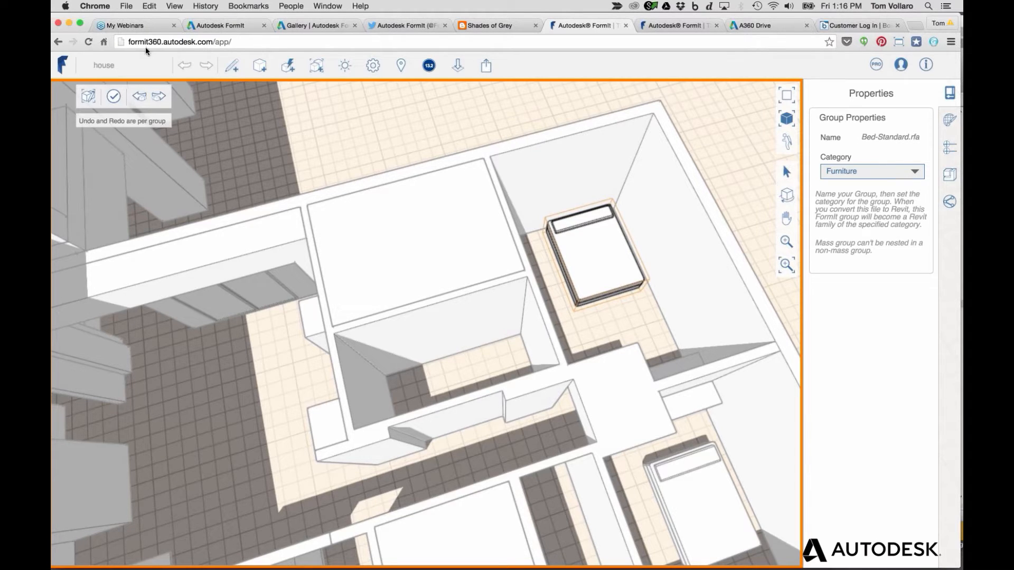
Finish editing the bed group to return to the whole house model
{"action": "left_click", "coordinate": [111, 99]}
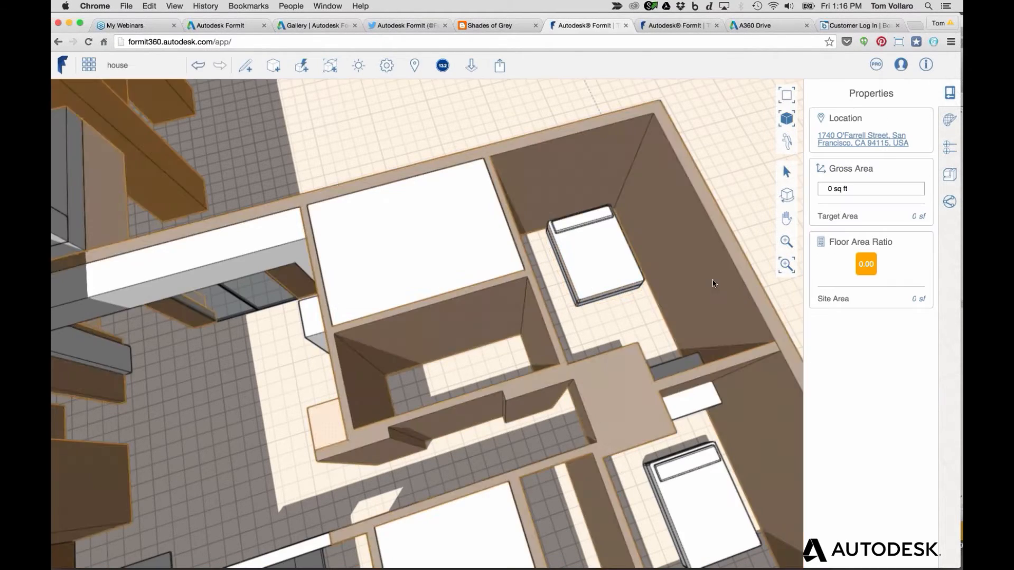
Pan the house view and show the Content Library's personal Library items
{"action": "scroll", "coordinate": [628, 302], "scroll_direction": "down", "scroll_amount": 4}
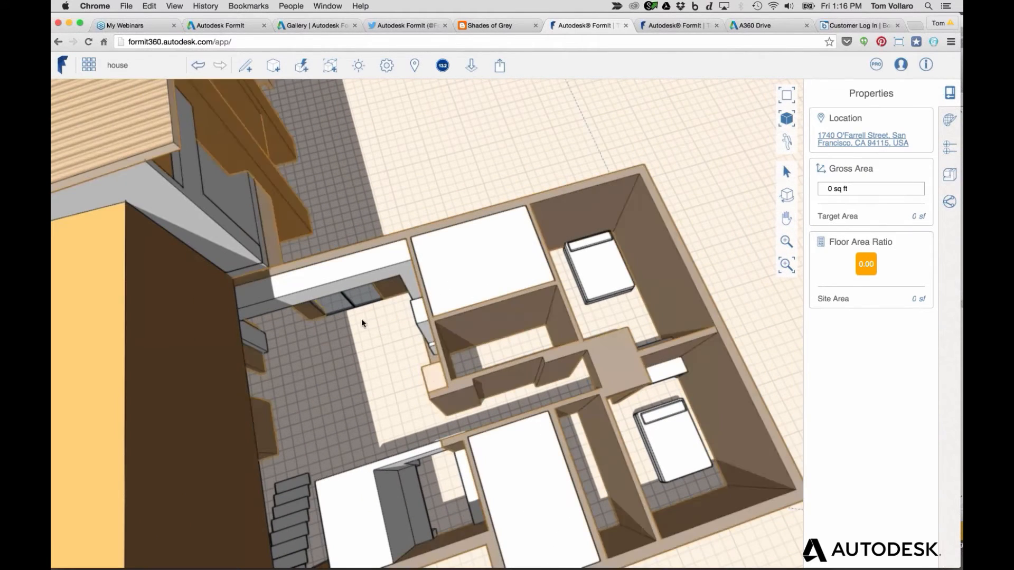
{"action": "middle_click_drag", "start_coordinate": [364, 321], "coordinate": [486, 226]}
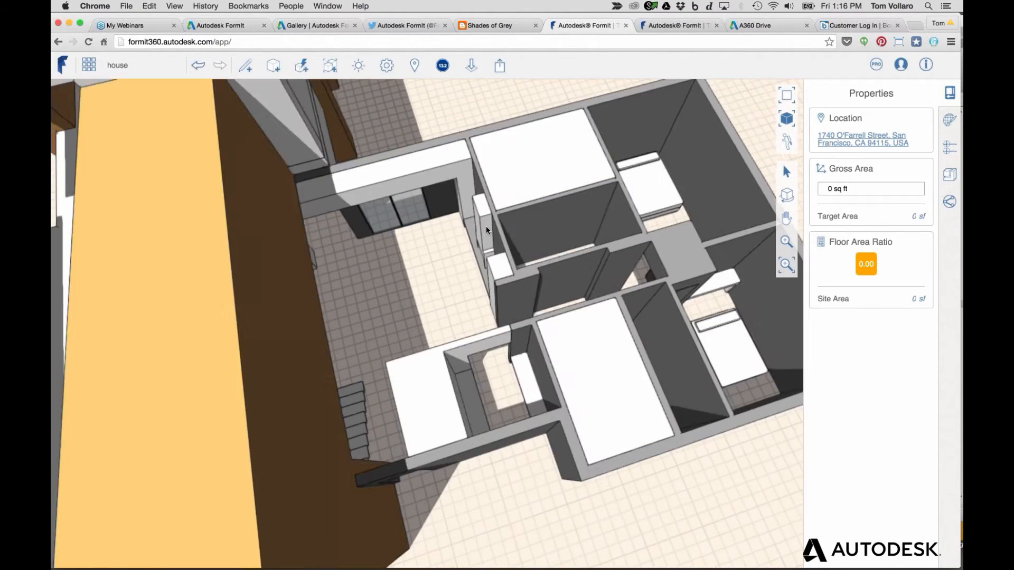
{"action": "left_click", "coordinate": [949, 174]}
{"action": "left_click", "coordinate": [887, 135]}
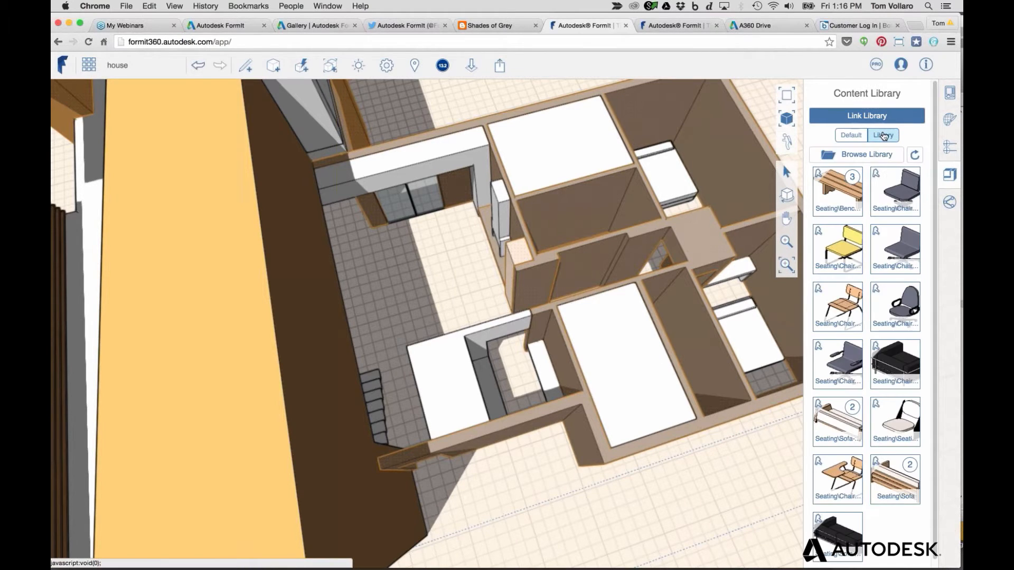
Bring up the Link Library source choices with Local Library selected
{"action": "left_click", "coordinate": [867, 116]}
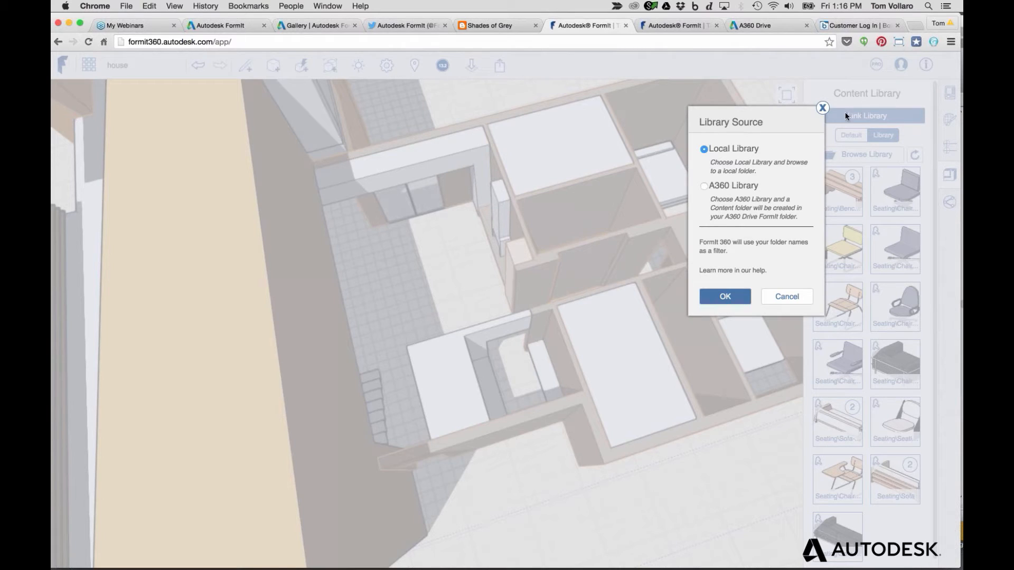
{"action": "left_click", "coordinate": [821, 109]}
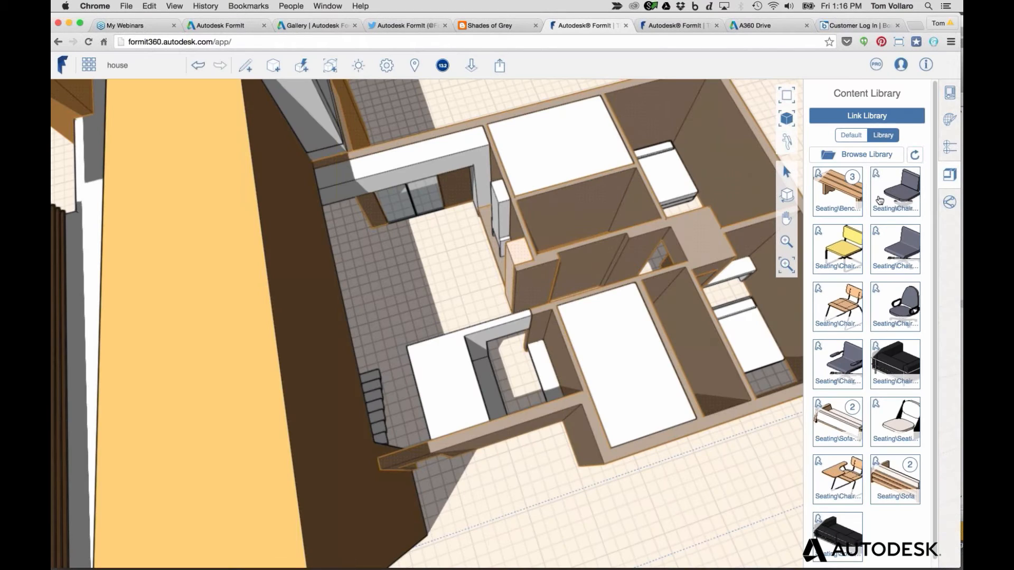
{"action": "left_click", "coordinate": [871, 116]}
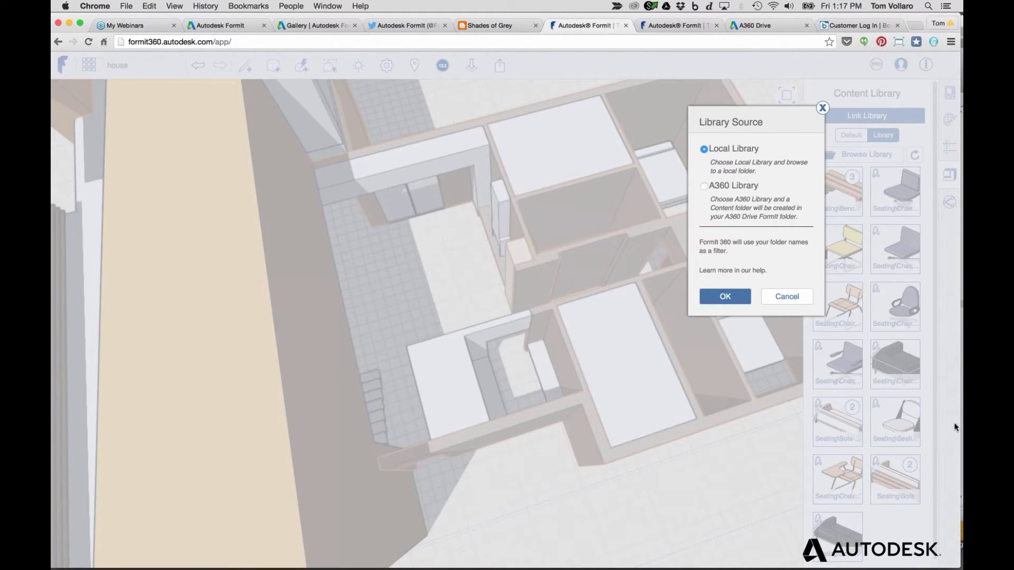
{"action": "left_click", "coordinate": [956, 401]}
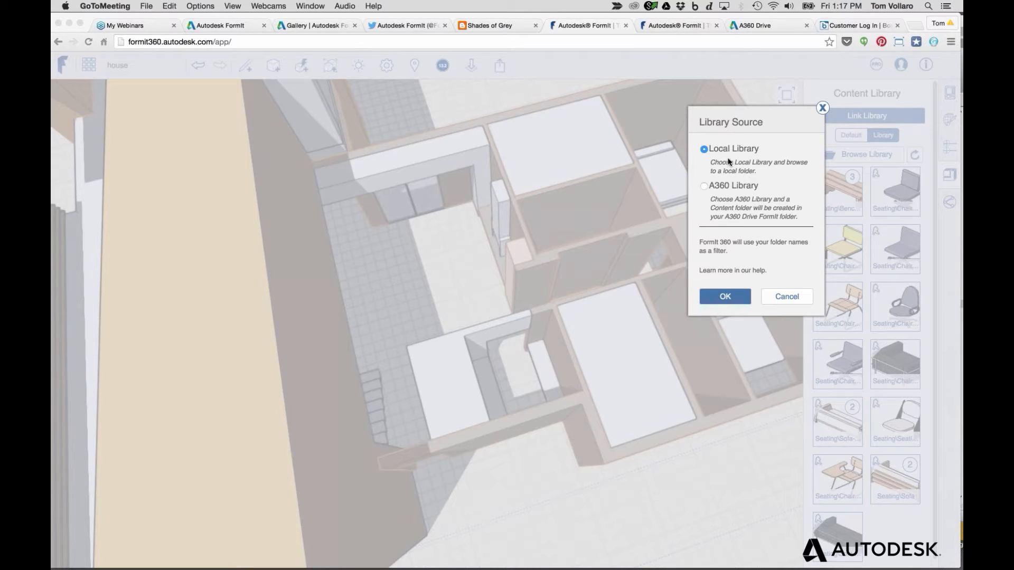
{"action": "left_click", "coordinate": [725, 297]}
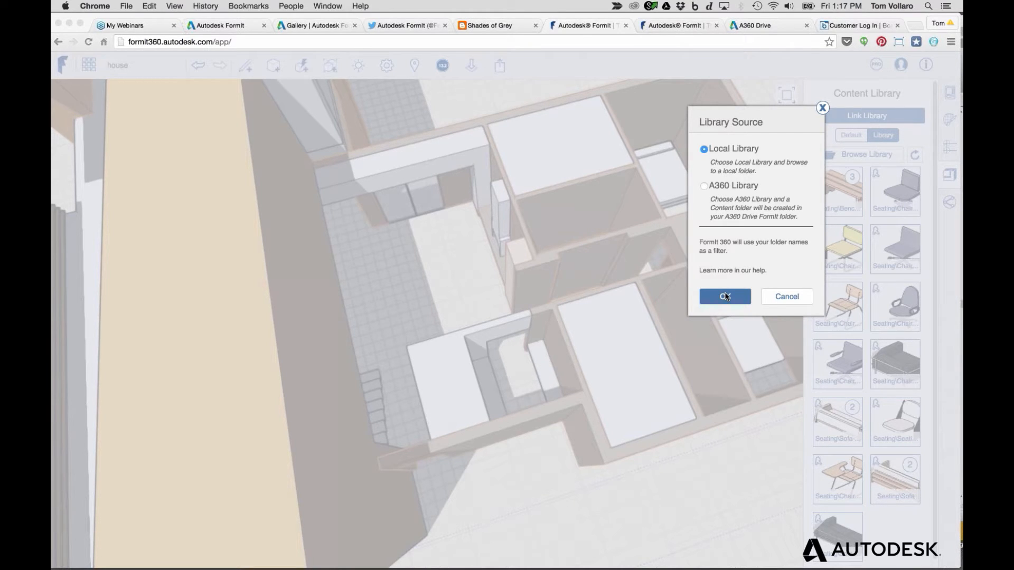
Try linking a local RFA/AXM folder, cancel, then choose A360 Library as the source
{"action": "left_click", "coordinate": [729, 300]}
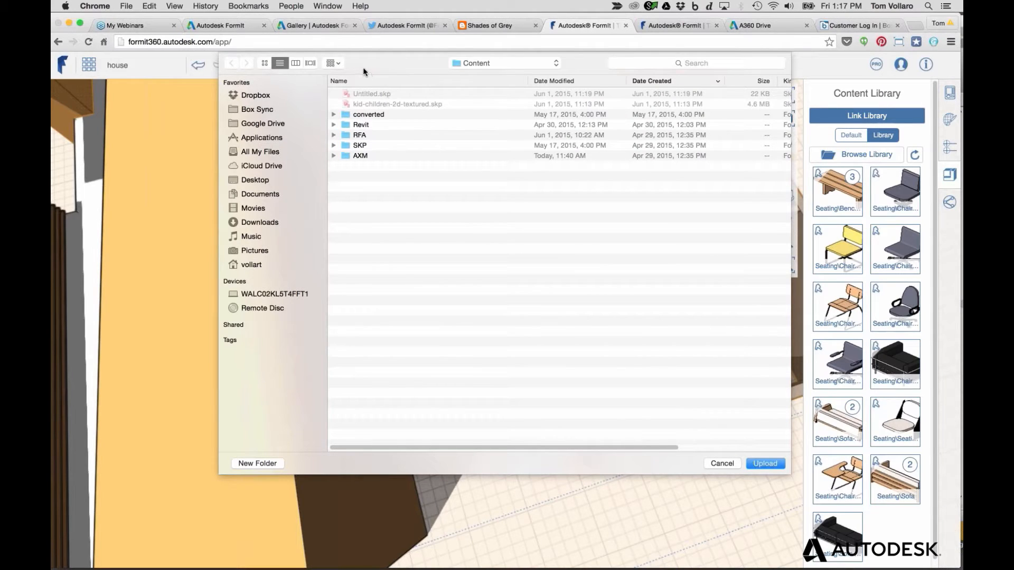
{"action": "left_click", "coordinate": [359, 137]}
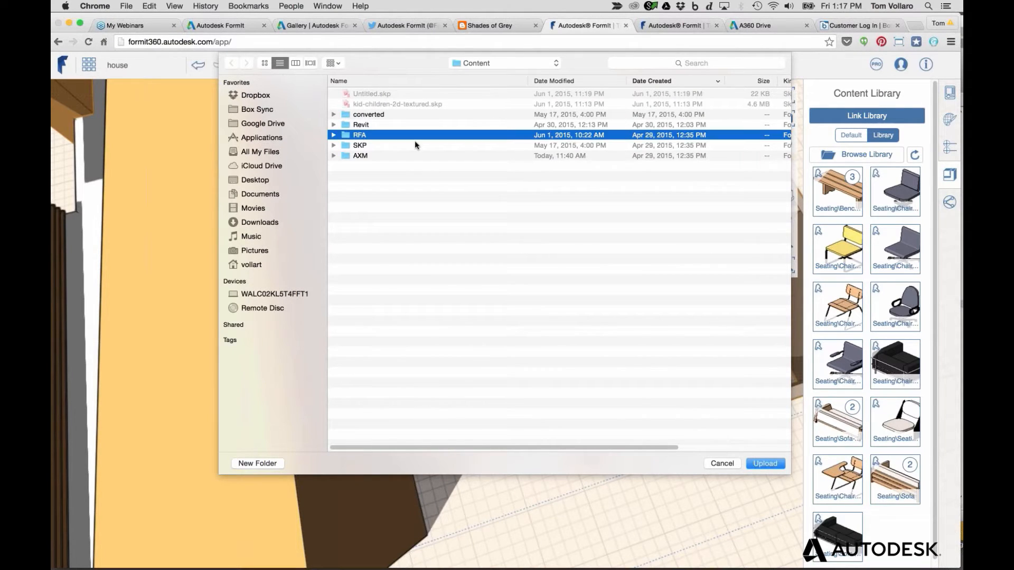
{"action": "left_click", "coordinate": [358, 156]}
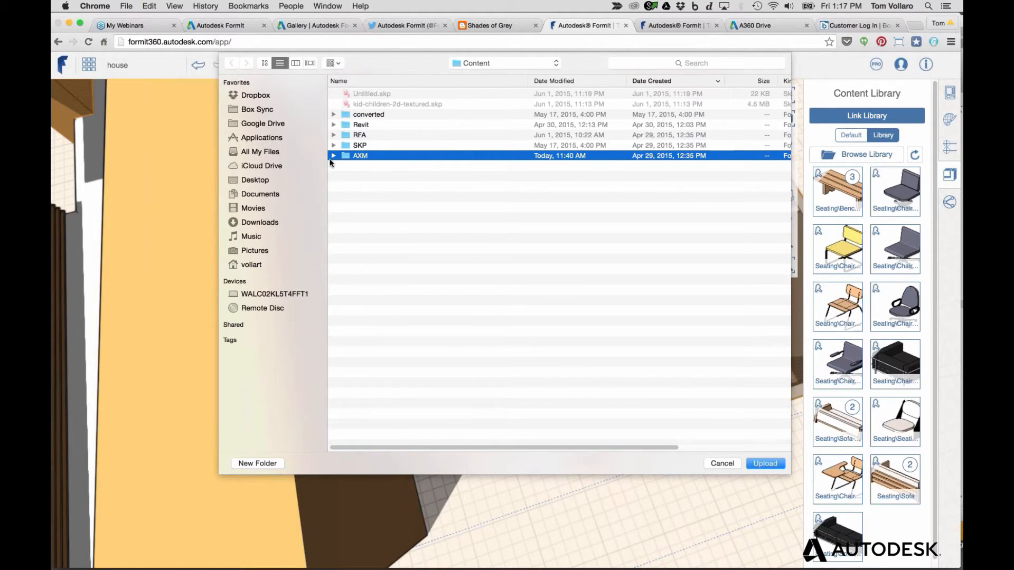
{"action": "left_click", "coordinate": [723, 463]}
{"action": "left_click", "coordinate": [848, 116]}
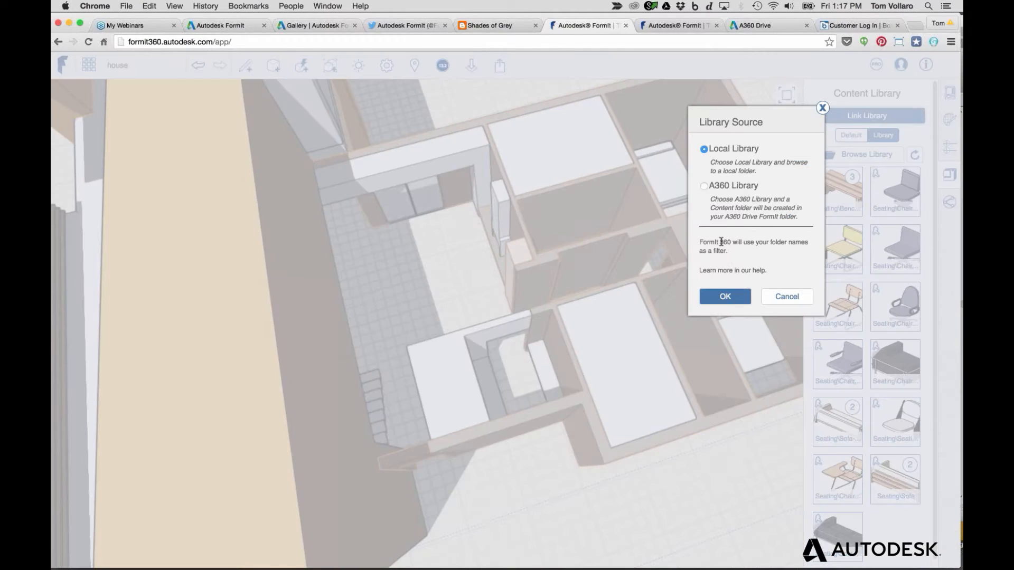
{"action": "left_click", "coordinate": [716, 187]}
Check the FormIt content folder in the A360 Drive tab, then return to FormIt
{"action": "left_click", "coordinate": [763, 25]}
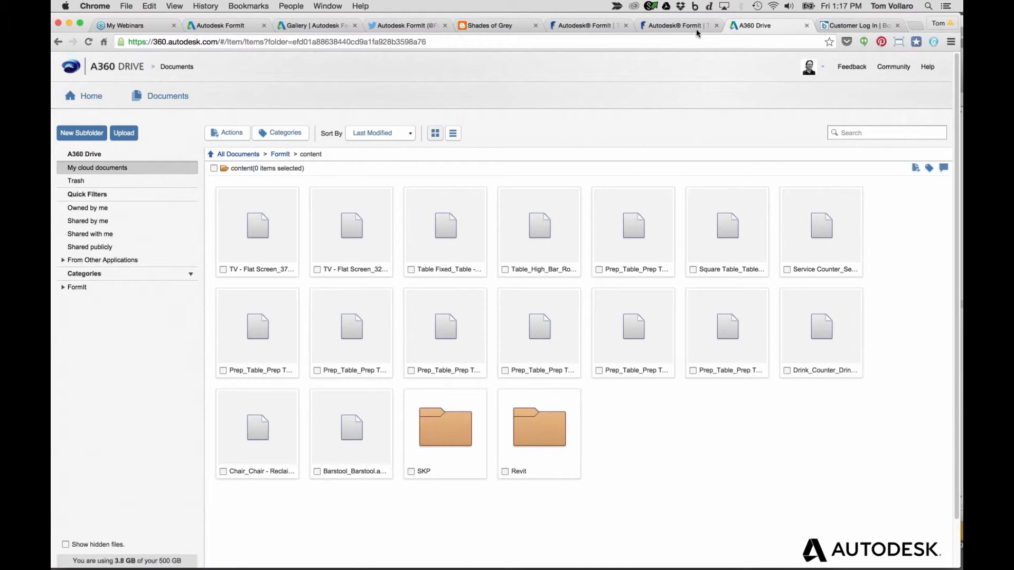
{"action": "left_click", "coordinate": [587, 25]}
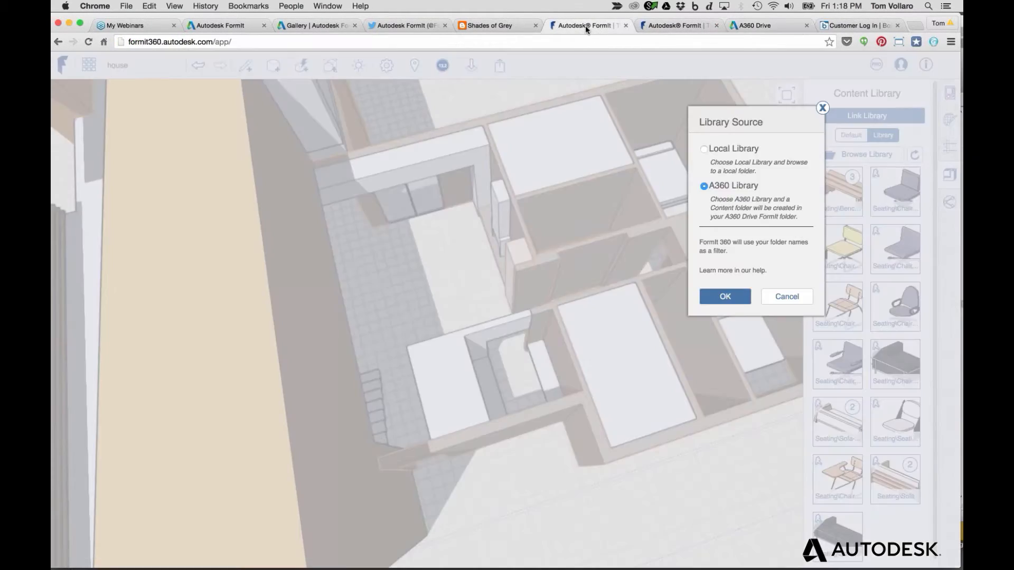
Confirm A360 Library as the content source and browse its Tables and Storage folders
{"action": "left_click", "coordinate": [795, 301]}
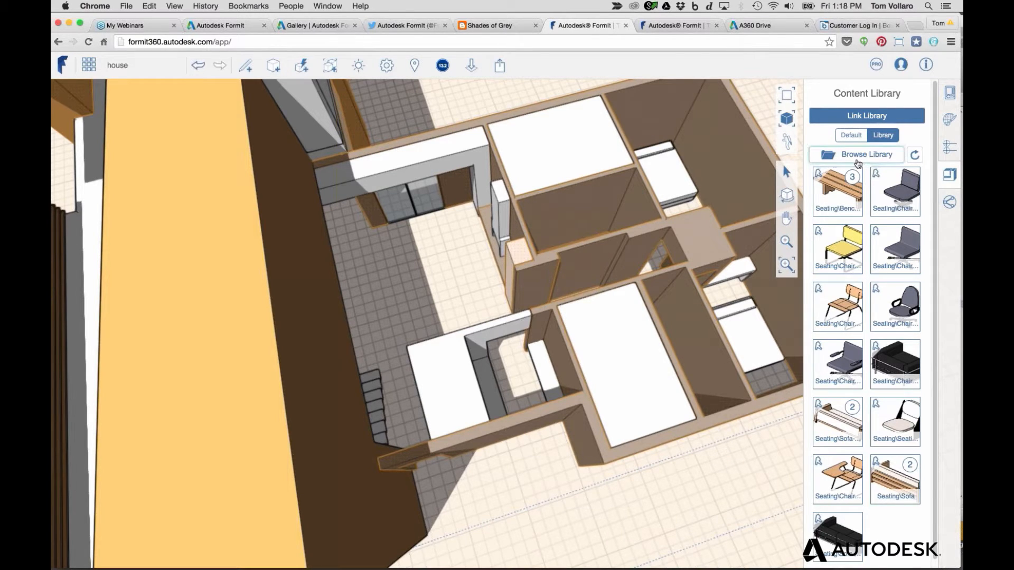
{"action": "left_click", "coordinate": [855, 162]}
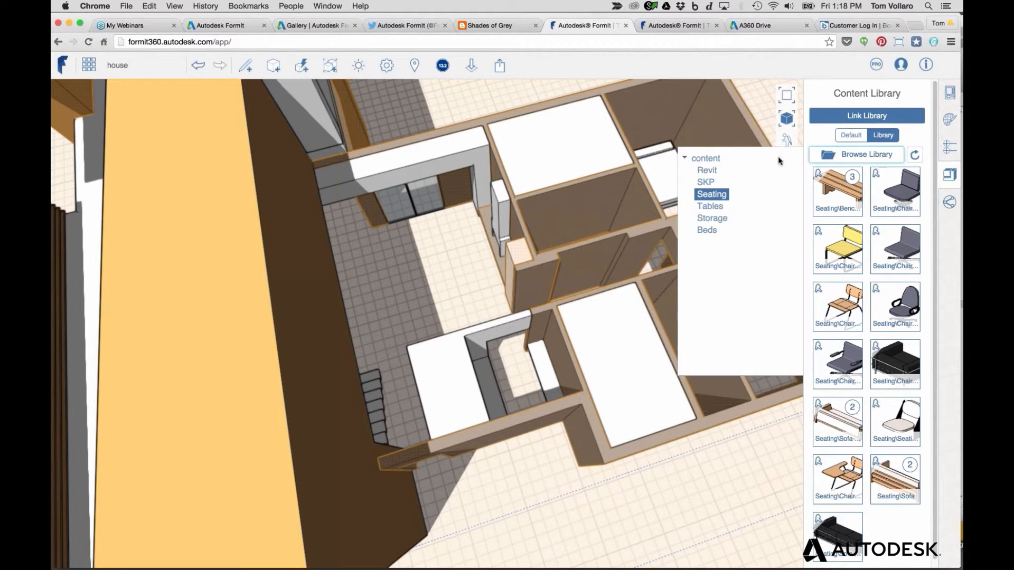
{"action": "left_click", "coordinate": [713, 213]}
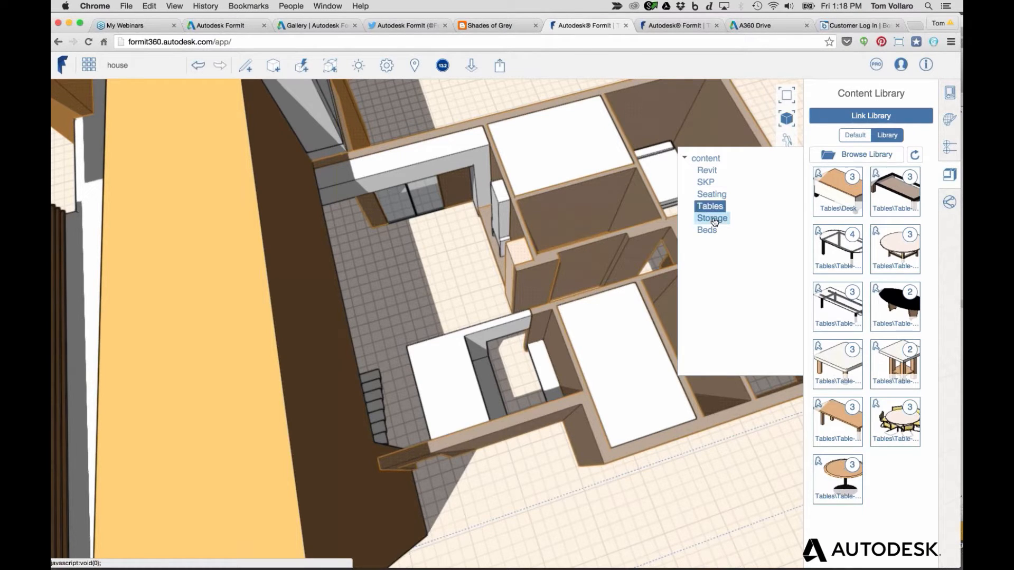
{"action": "left_click", "coordinate": [715, 221]}
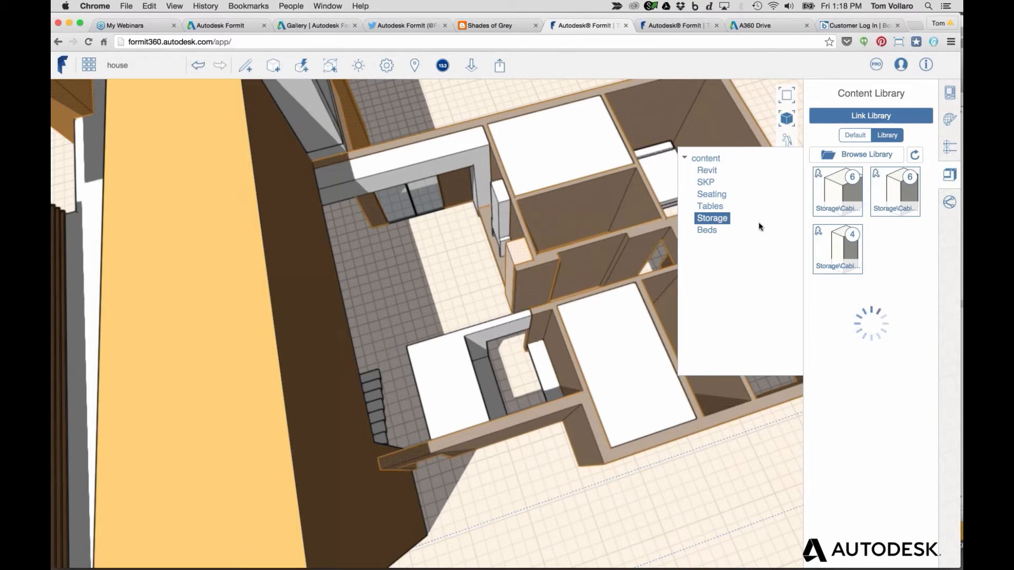
Return to Tables and try dragging the round dining table into the model
{"action": "left_click", "coordinate": [708, 209]}
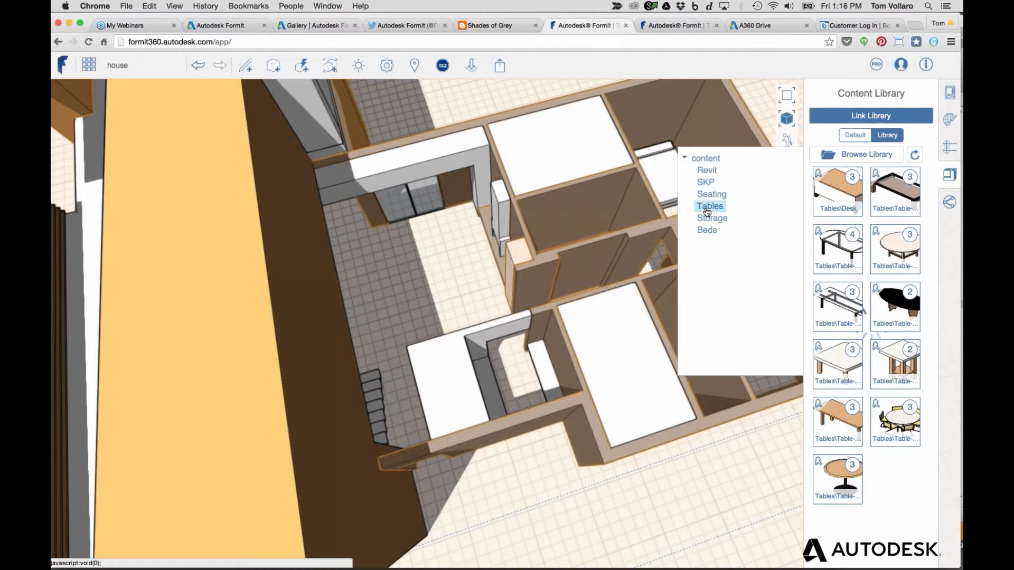
{"action": "left_click", "coordinate": [914, 236]}
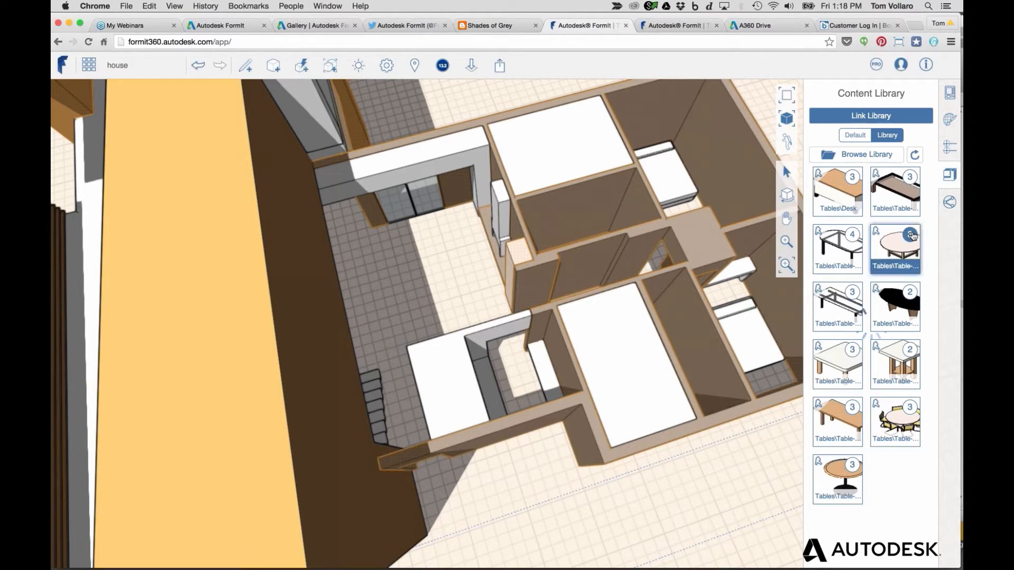
{"action": "left_click_drag", "start_coordinate": [912, 236], "coordinate": [456, 278]}
Toggle the library to Default and back to Library, then refresh the linked A360 contents
{"action": "left_click", "coordinate": [855, 135]}
{"action": "left_click", "coordinate": [887, 136]}
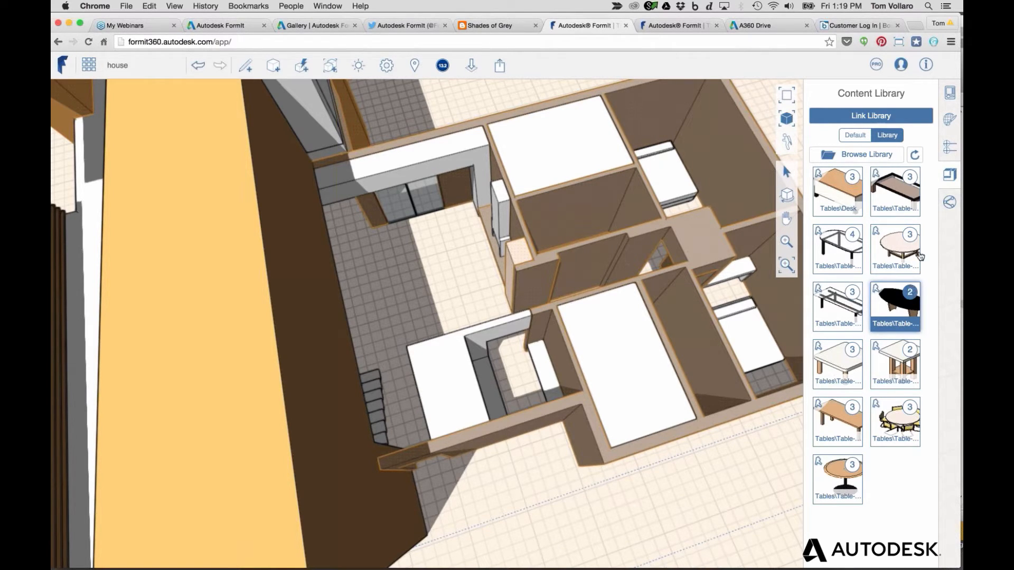
{"action": "left_click", "coordinate": [915, 155]}
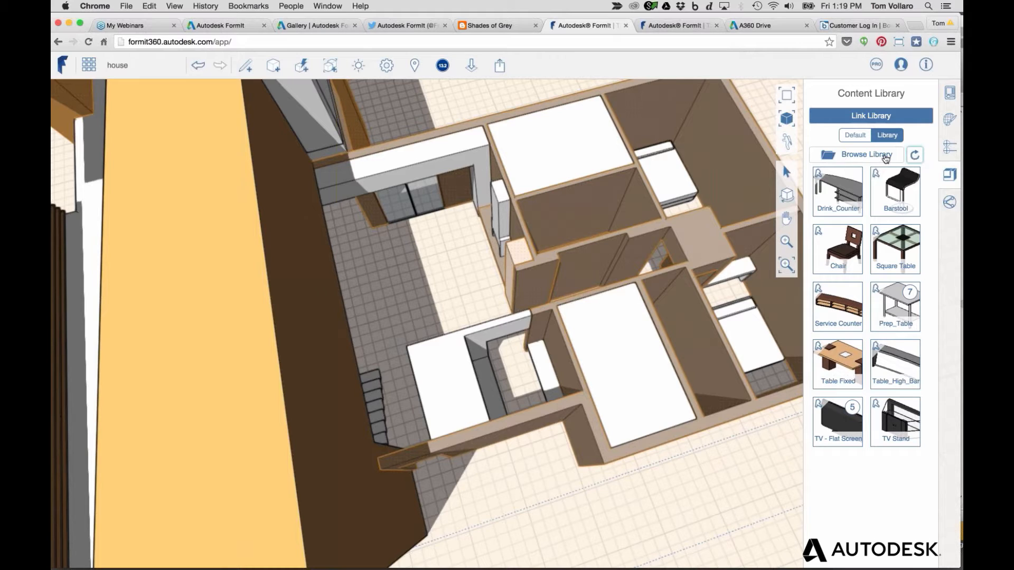
Place a 36" diameter Table-Dining Round from the Tables folder on the central room floor
{"action": "left_click", "coordinate": [862, 156]}
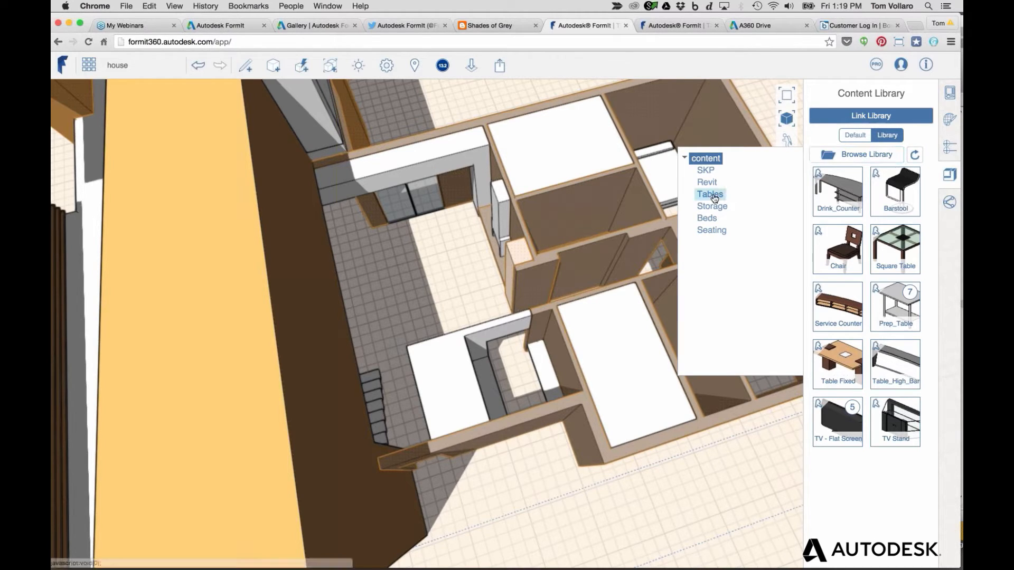
{"action": "left_click", "coordinate": [711, 195]}
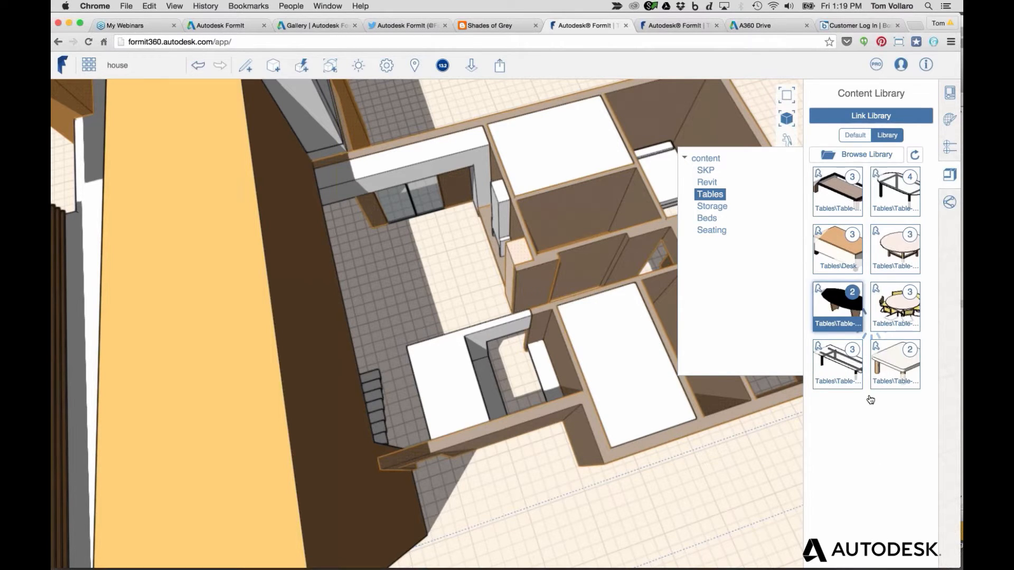
{"action": "left_click", "coordinate": [899, 236]}
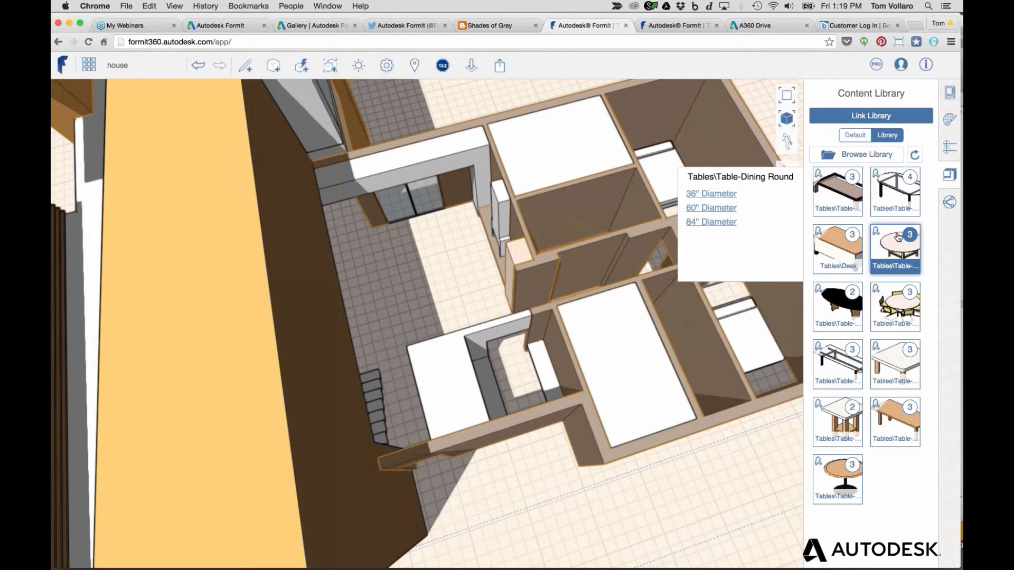
{"action": "left_click", "coordinate": [709, 194]}
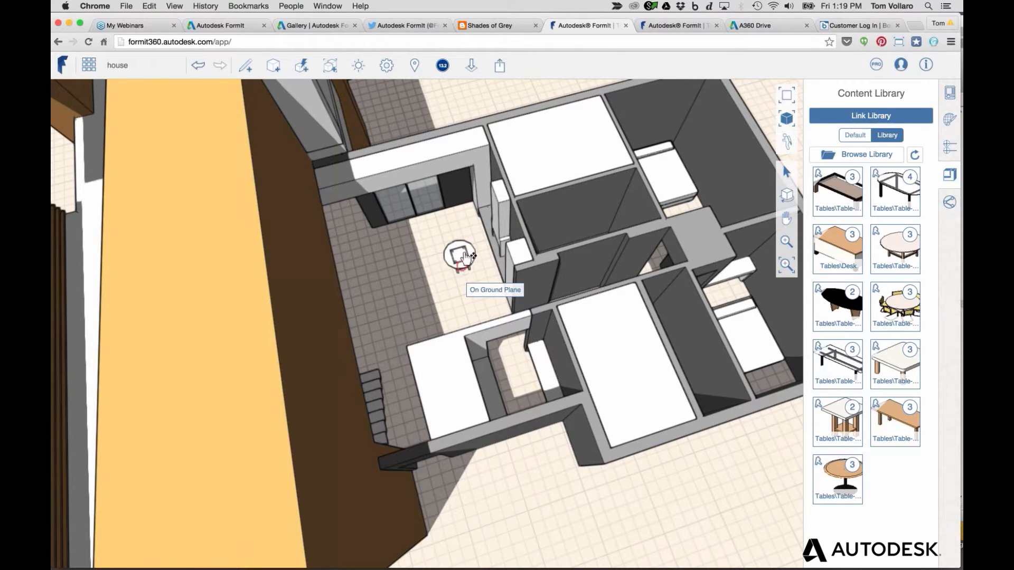
{"action": "left_click", "coordinate": [441, 259]}
{"action": "scroll", "coordinate": [443, 259], "scroll_direction": "up", "scroll_amount": 5}
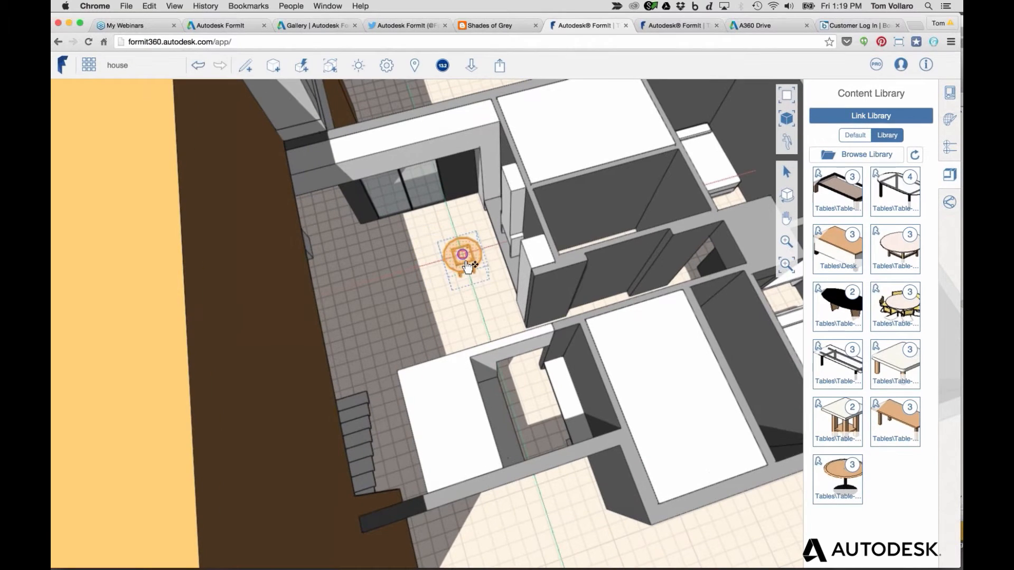
{"action": "left_click", "coordinate": [466, 302]}
{"action": "scroll", "coordinate": [455, 271], "scroll_direction": "up", "scroll_amount": 5}
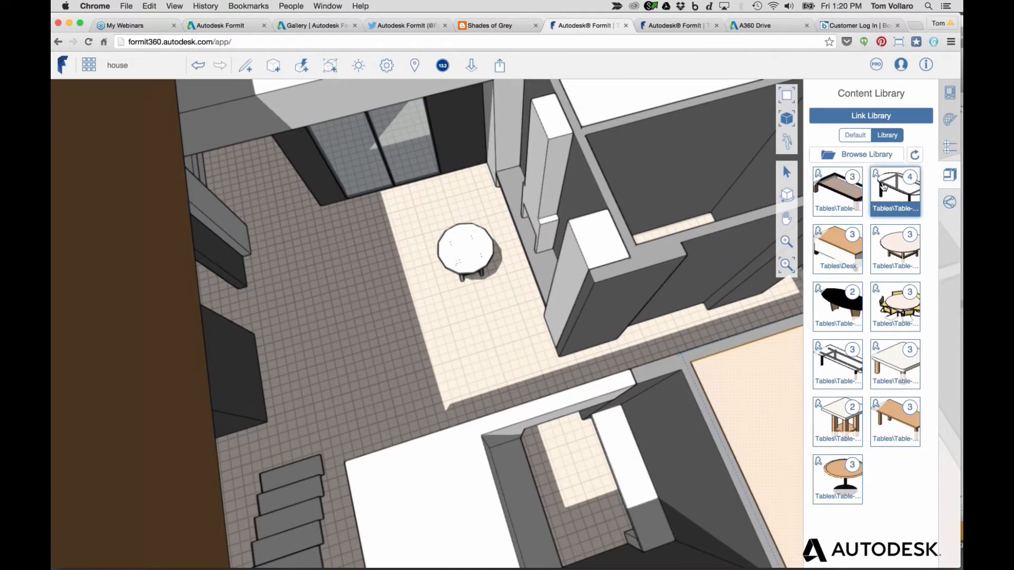
{"action": "left_click", "coordinate": [866, 155]}
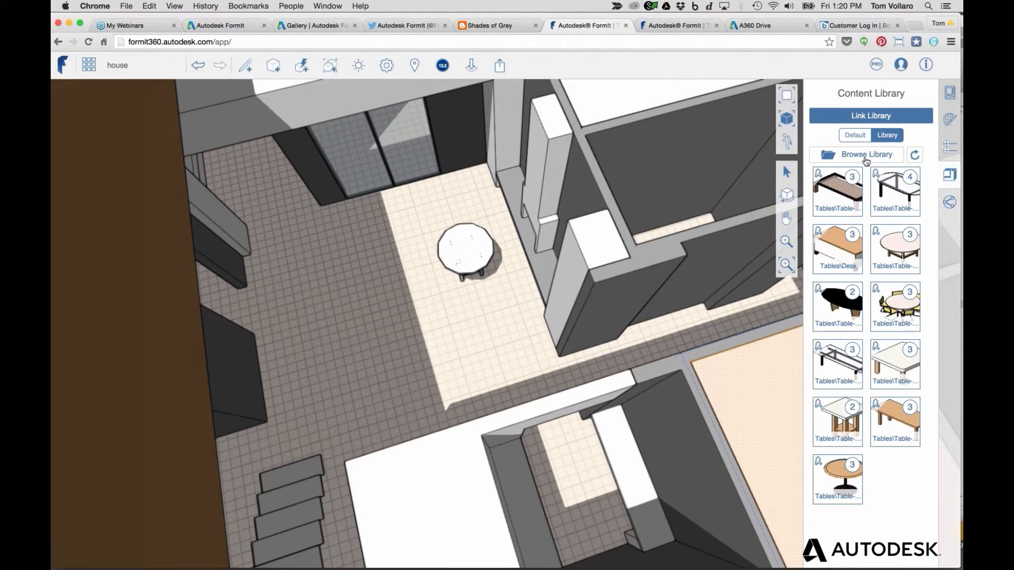
{"action": "left_click", "coordinate": [854, 156]}
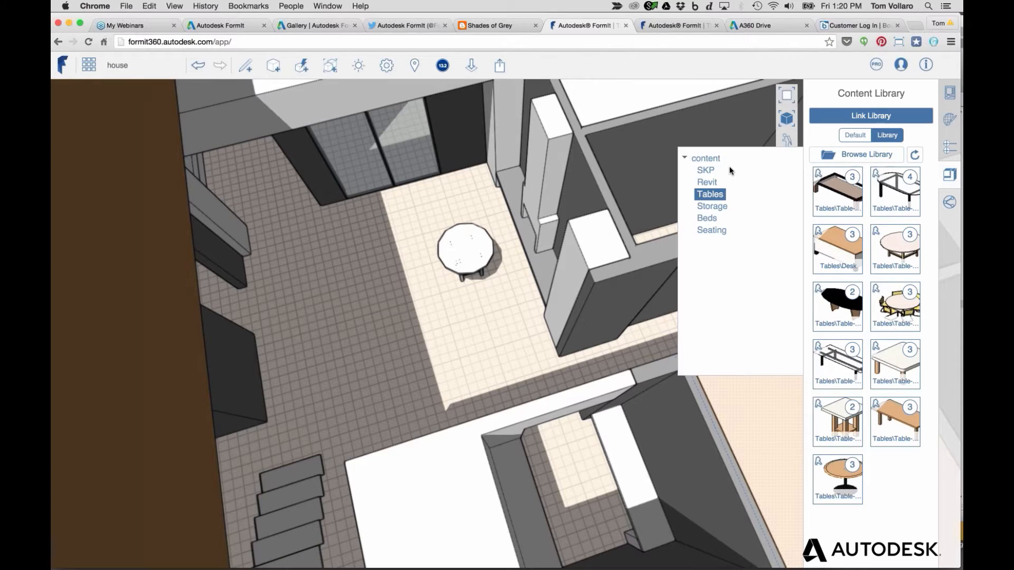
Place the yellow chair from the Seating folder on the floor beside the round table
{"action": "left_click", "coordinate": [711, 231]}
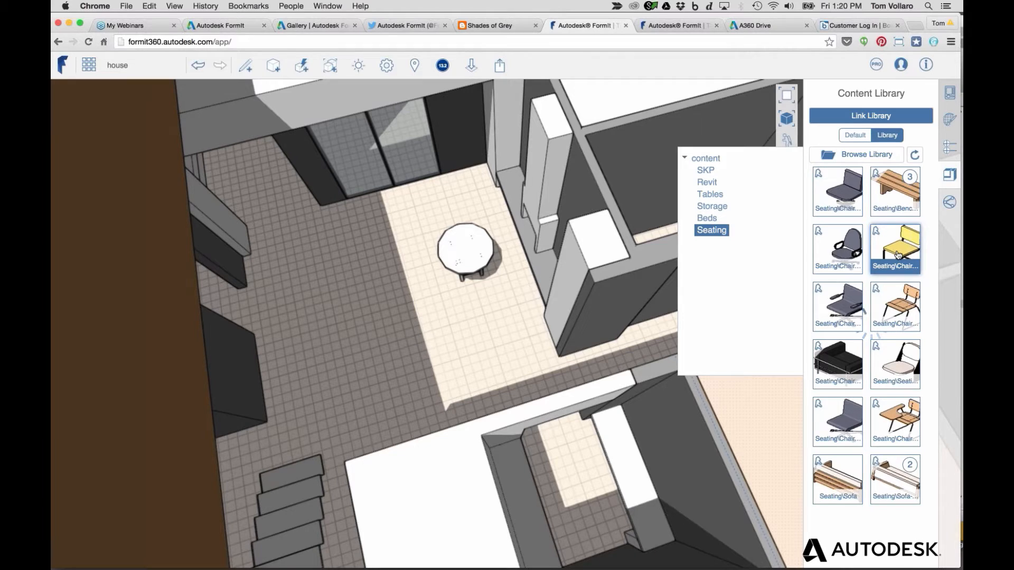
{"action": "left_click", "coordinate": [896, 255]}
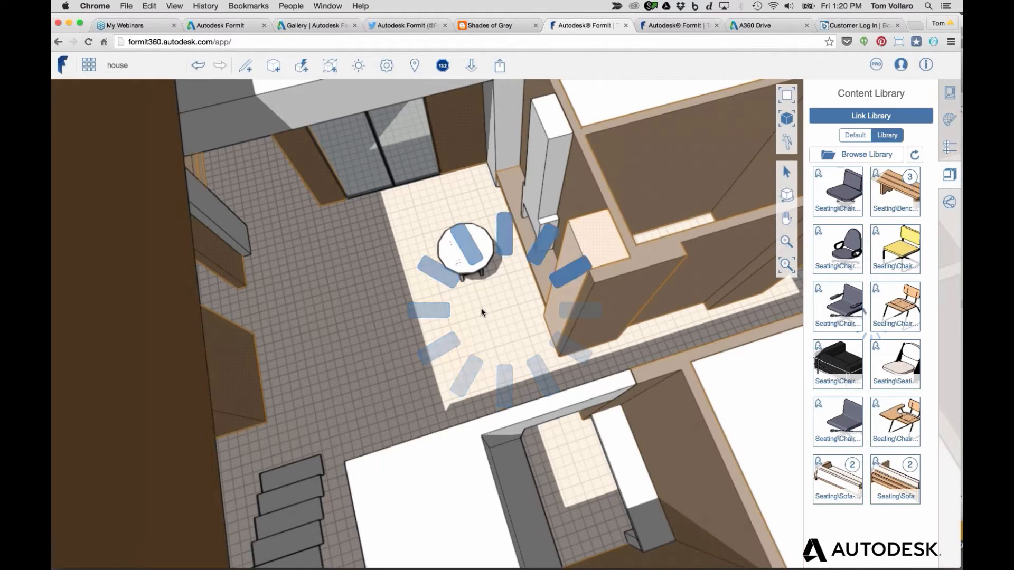
{"action": "left_click", "coordinate": [481, 310]}
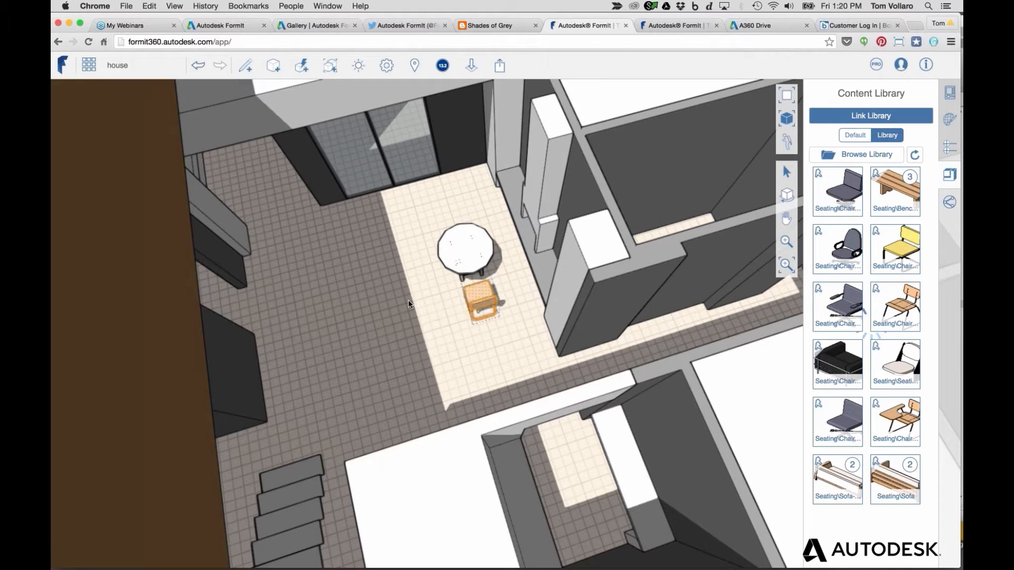
{"action": "key", "text": "Escape"}
{"action": "right_click_drag", "start_coordinate": [437, 274], "coordinate": [438, 326]}
{"action": "scroll", "coordinate": [437, 325], "scroll_direction": "up", "scroll_amount": 10}
{"action": "scroll", "coordinate": [513, 336], "scroll_direction": "down", "scroll_amount": 3}
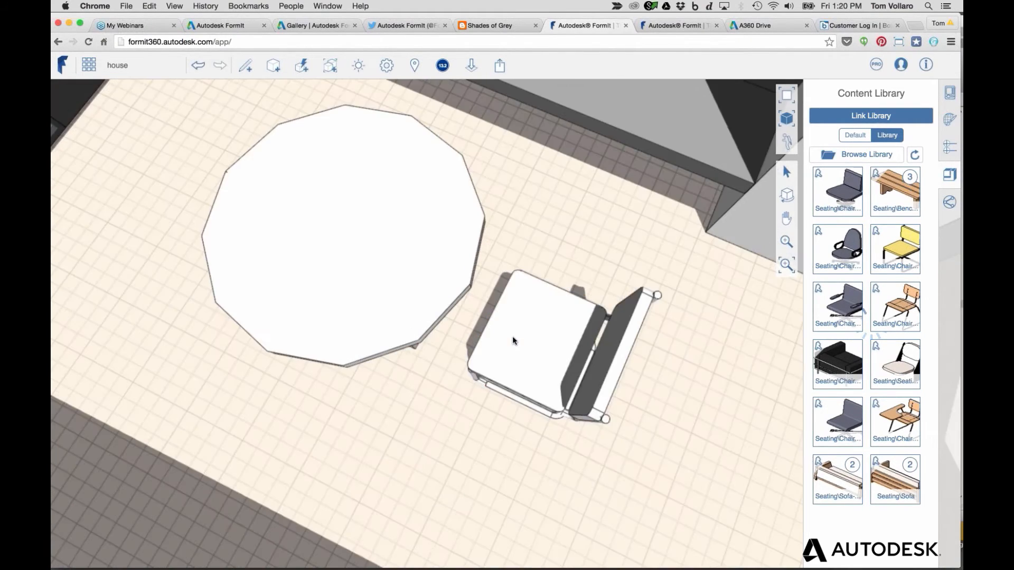
Radially array the chair with 3 copies around the table's centre through 270°
{"action": "left_click", "coordinate": [511, 312]}
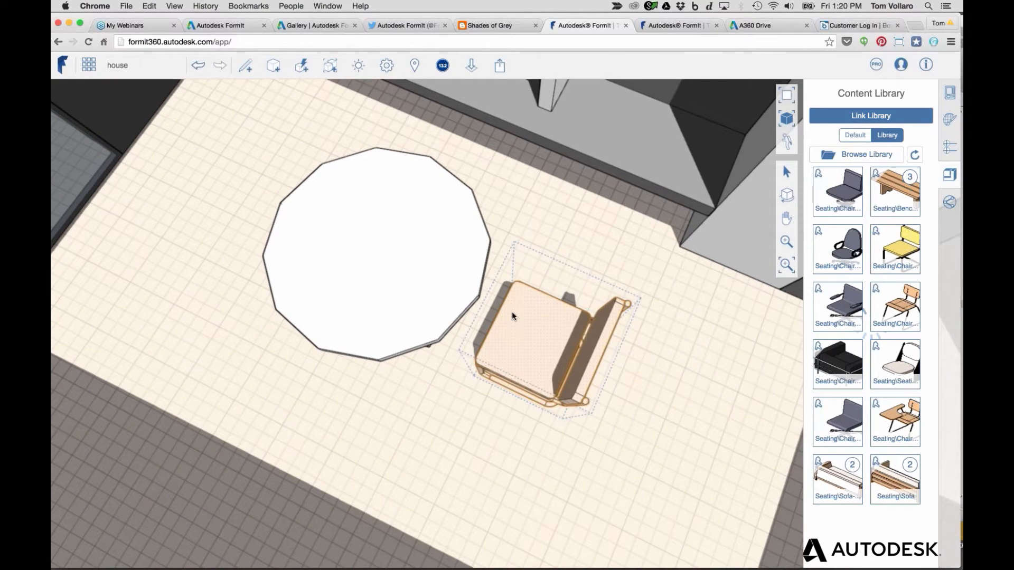
{"action": "right_click", "coordinate": [512, 312]}
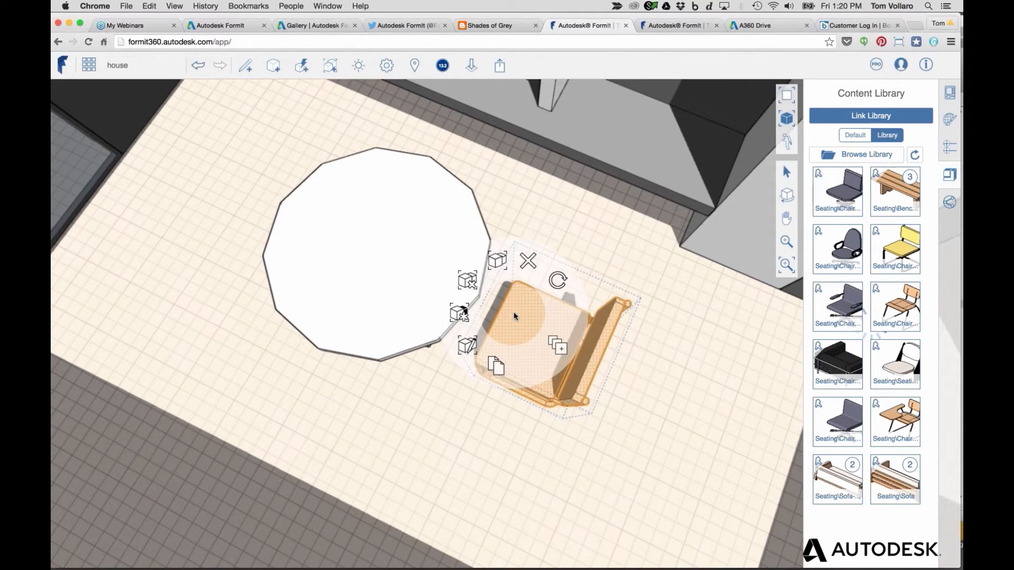
{"action": "left_click", "coordinate": [558, 346]}
{"action": "left_click", "coordinate": [543, 439]}
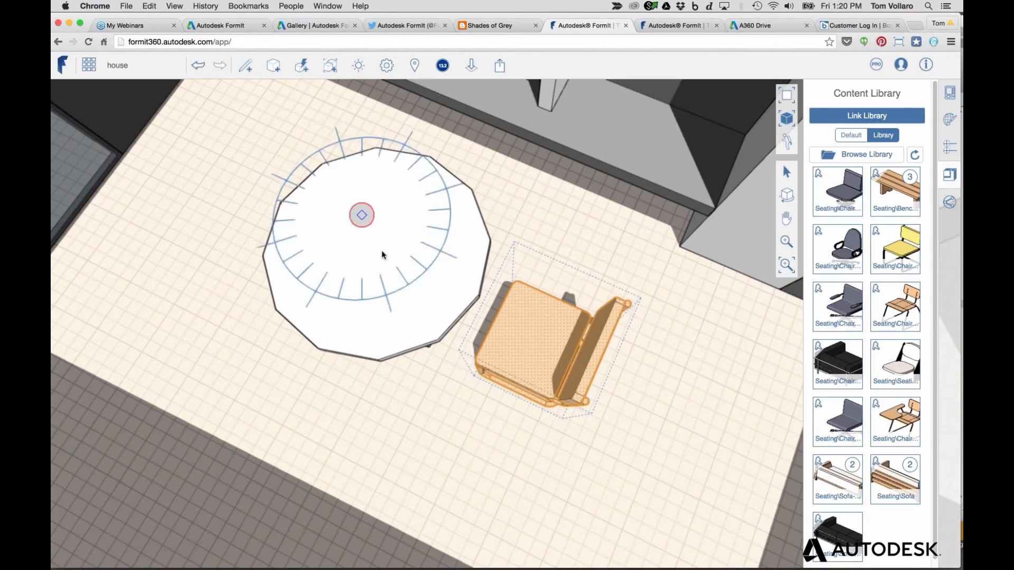
{"action": "left_click", "coordinate": [377, 247]}
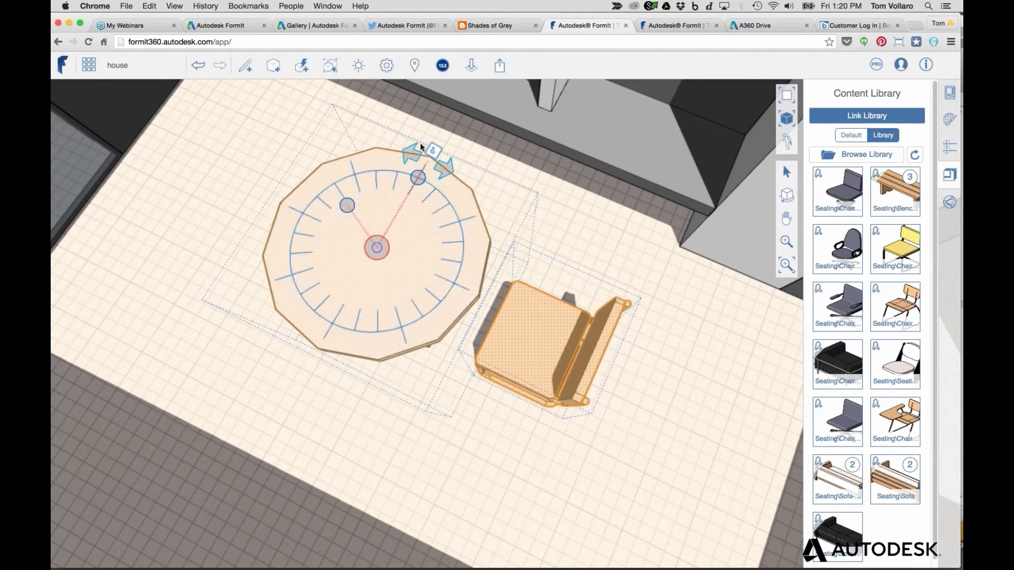
{"action": "left_click", "coordinate": [406, 153]}
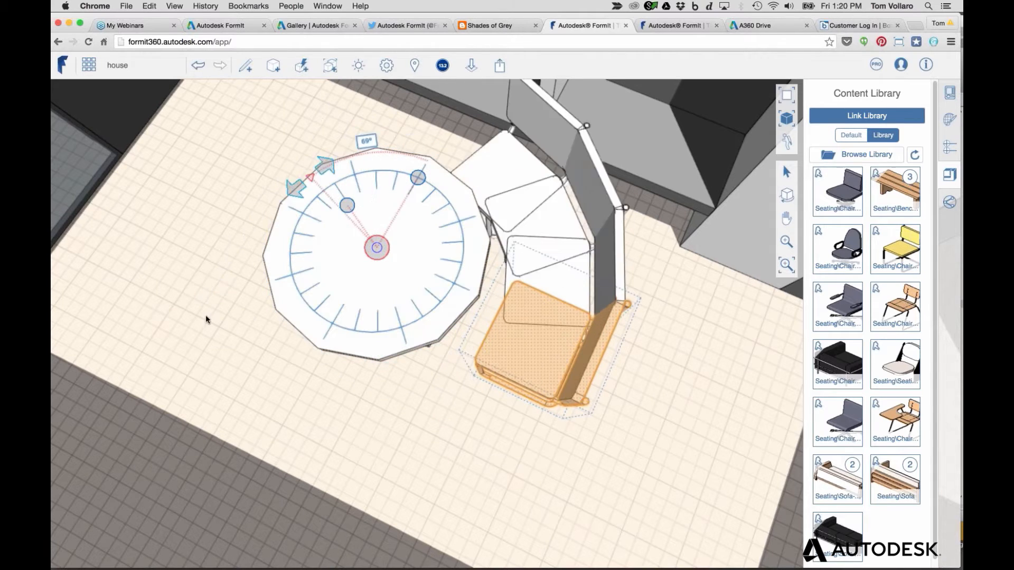
{"action": "left_click", "coordinate": [464, 295]}
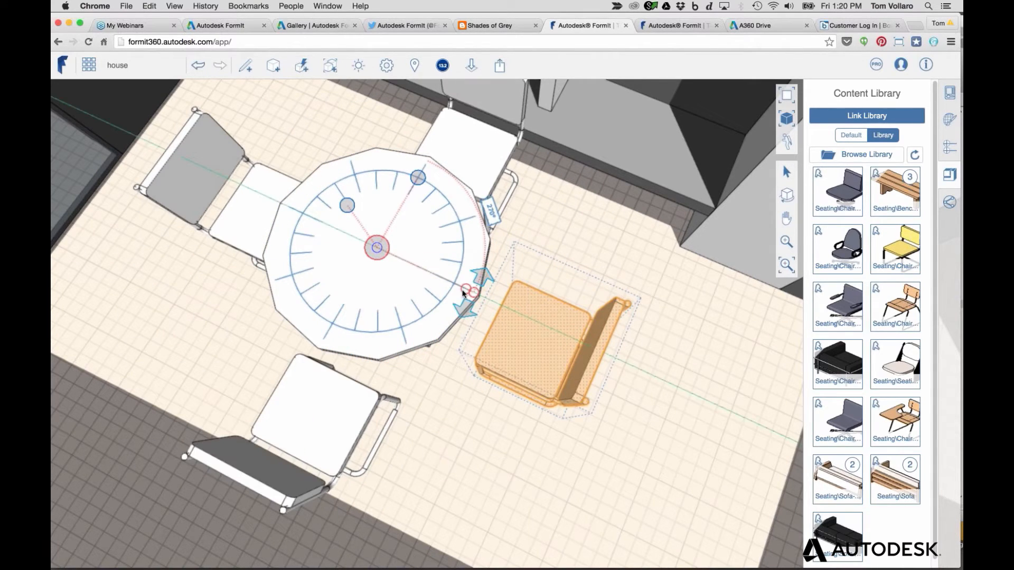
{"action": "left_click", "coordinate": [452, 428]}
{"action": "left_click", "coordinate": [453, 429]}
Orbit to an angled view of the dining set and select the dining table
{"action": "scroll", "coordinate": [453, 429], "scroll_direction": "up", "scroll_amount": 3}
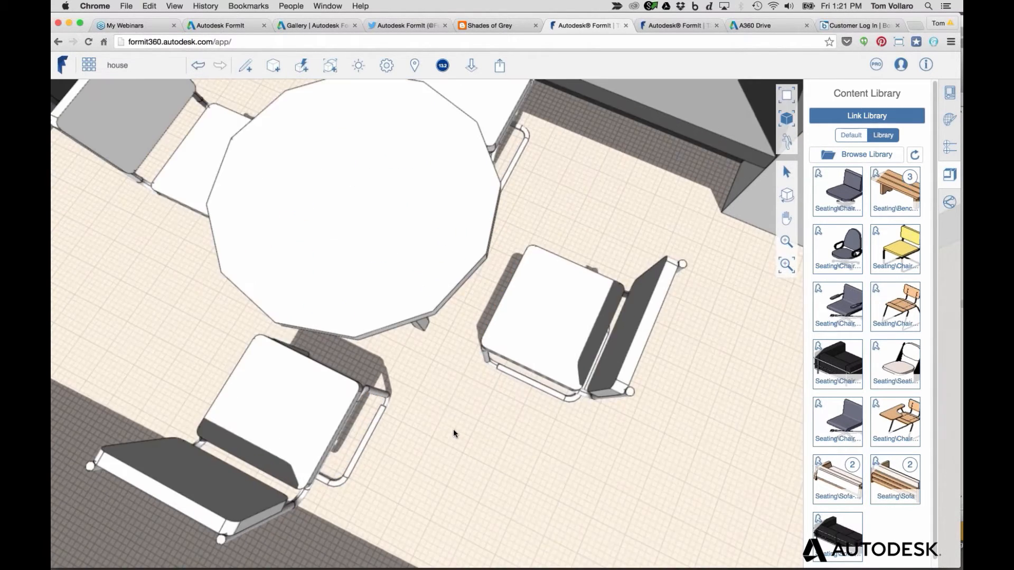
{"action": "scroll", "coordinate": [453, 429], "scroll_direction": "down", "scroll_amount": 3}
{"action": "middle_click_drag", "start_coordinate": [504, 457], "coordinate": [474, 400]}
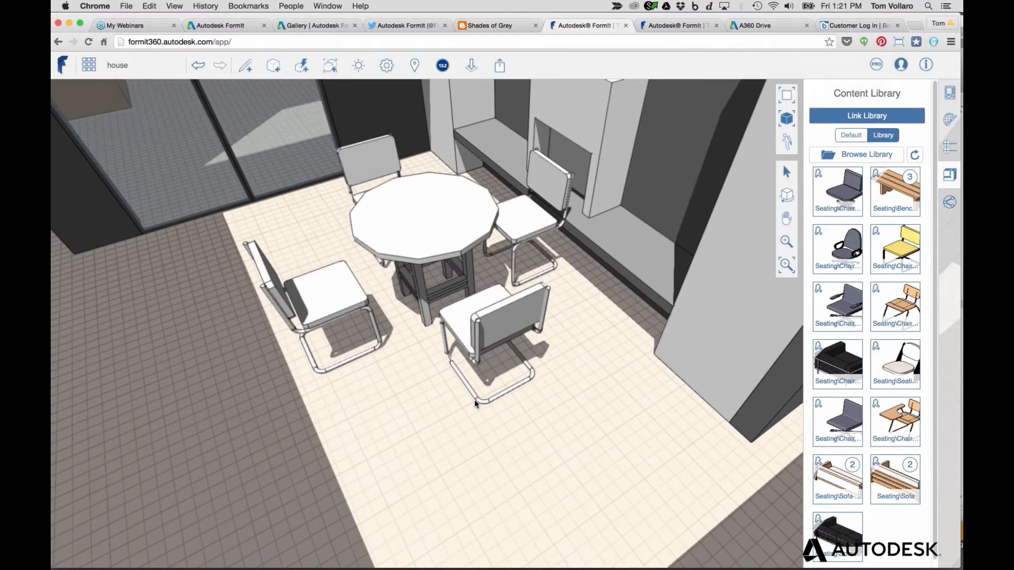
{"action": "scroll", "coordinate": [475, 400], "scroll_direction": "down", "scroll_amount": 5}
{"action": "left_click", "coordinate": [443, 305]}
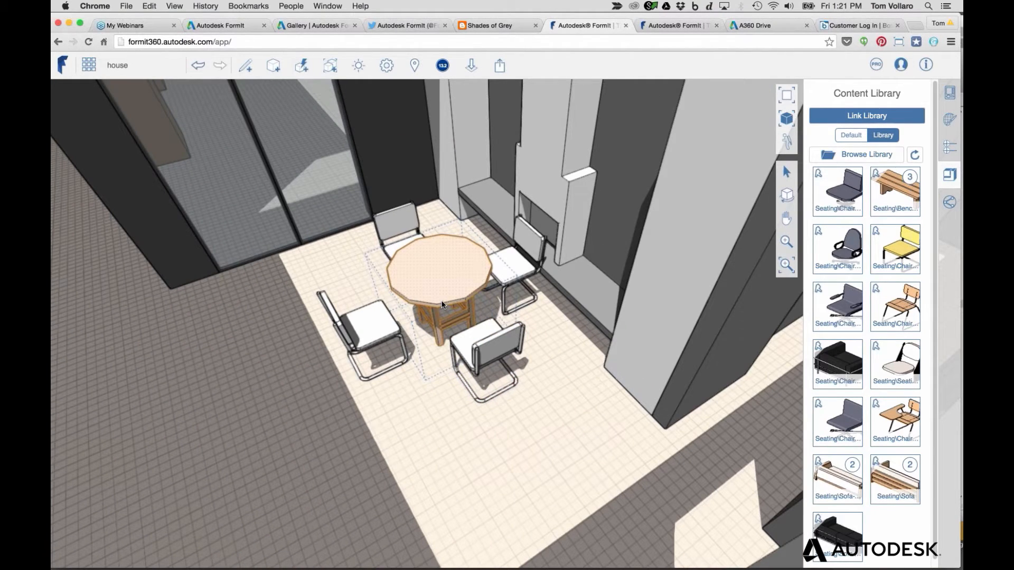
Set the dining table group's Category to Furniture and finish editing the group
{"action": "double_click", "coordinate": [443, 305]}
{"action": "left_click", "coordinate": [950, 95]}
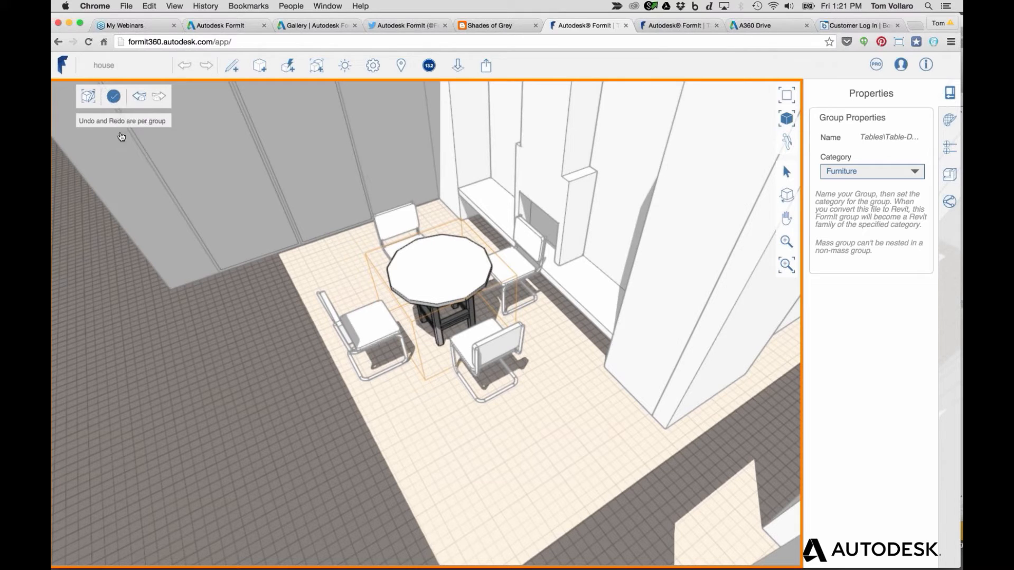
{"action": "double_click", "coordinate": [336, 240]}
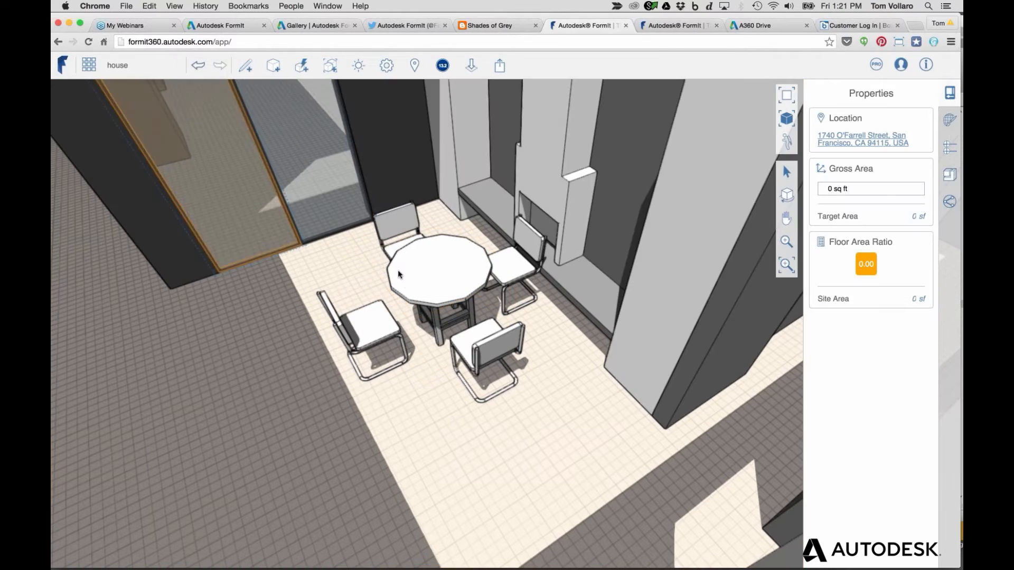
{"action": "double_click", "coordinate": [495, 293]}
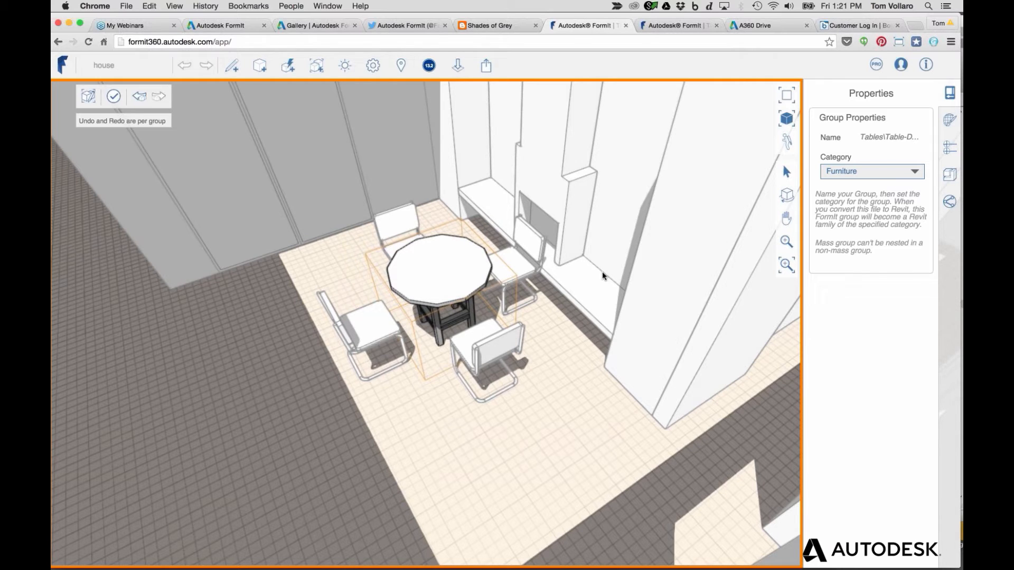
{"action": "scroll", "coordinate": [537, 321], "scroll_direction": "up", "scroll_amount": 2}
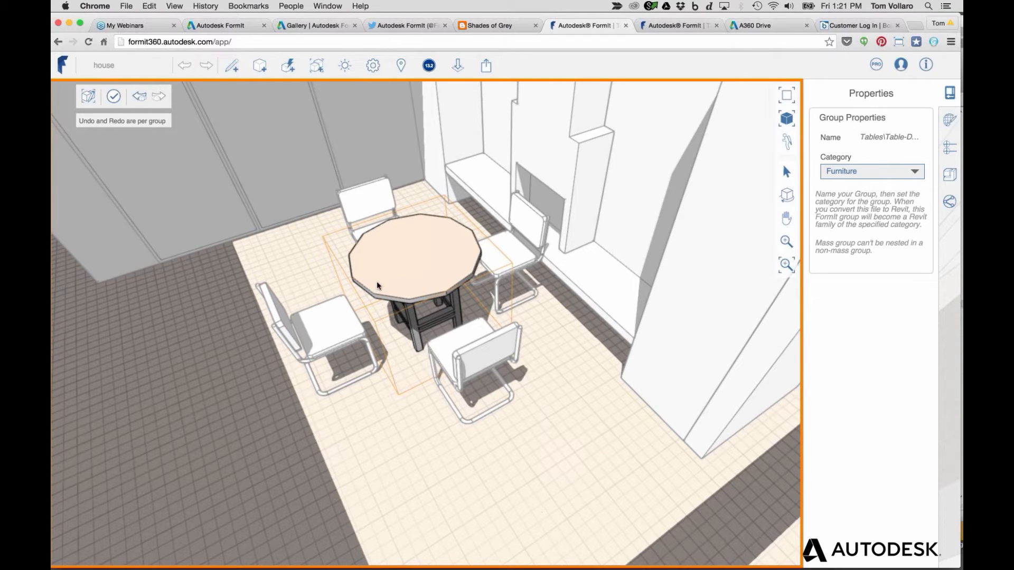
{"action": "left_click", "coordinate": [114, 97]}
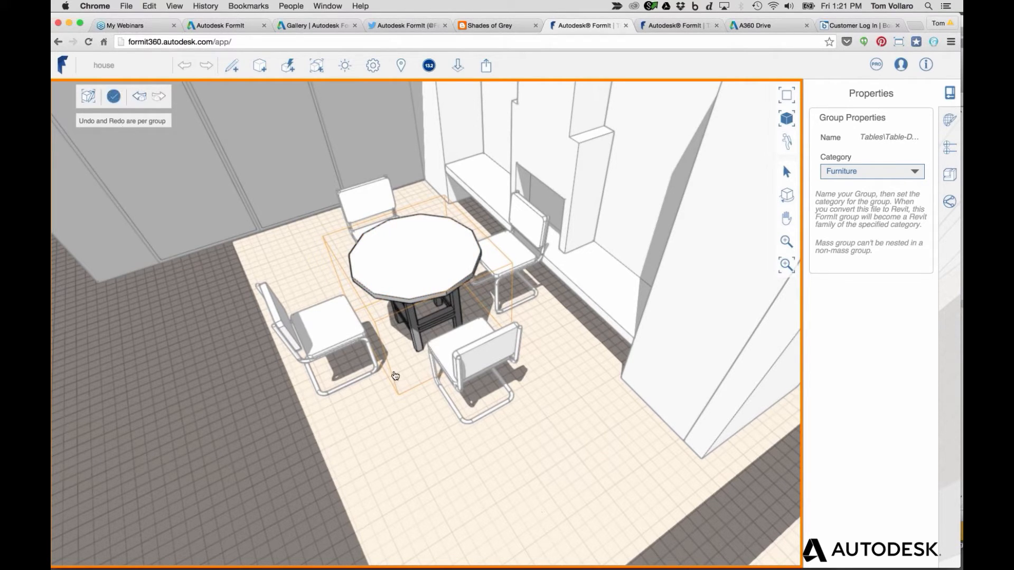
{"action": "double_click", "coordinate": [225, 333]}
{"action": "scroll", "coordinate": [342, 376], "scroll_direction": "up", "scroll_amount": 3}
{"action": "scroll", "coordinate": [342, 377], "scroll_direction": "down", "scroll_amount": 8}
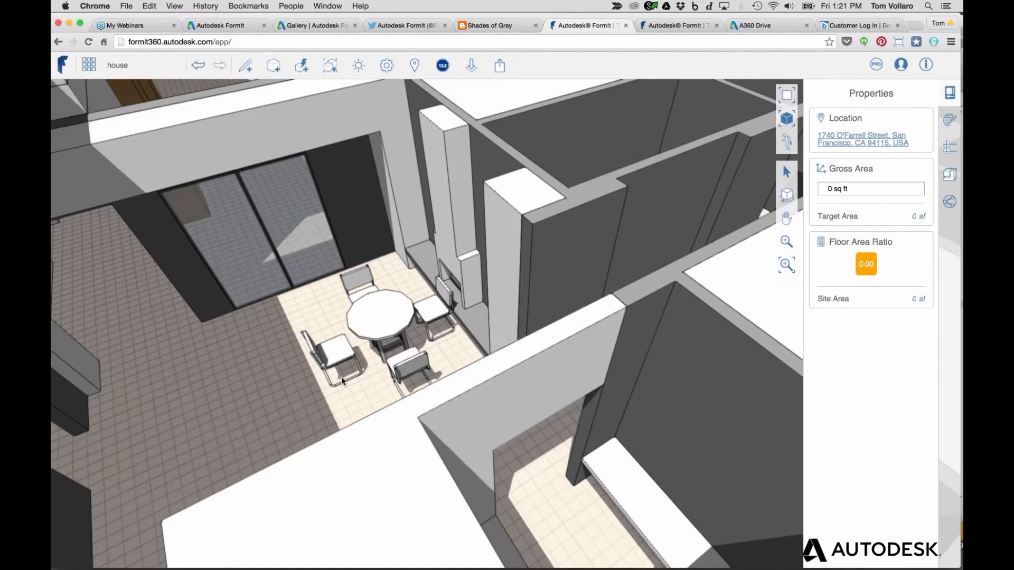
Save the house sketch to A360 Drive with Save Sketch, then switch to the Remote Desktop Revit session
{"action": "scroll", "coordinate": [280, 383], "scroll_direction": "up", "scroll_amount": 5}
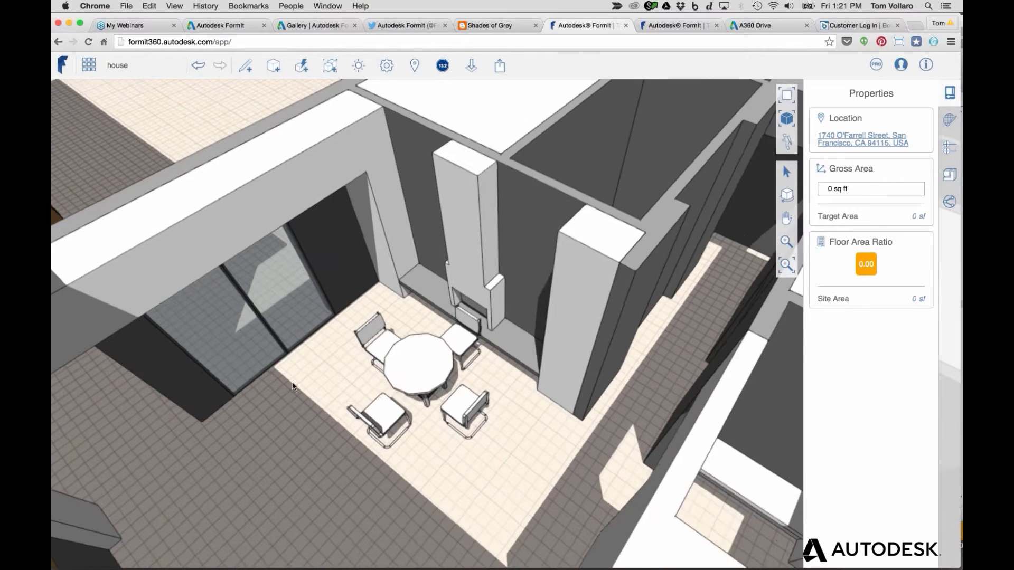
{"action": "right_click_drag", "start_coordinate": [292, 382], "coordinate": [292, 377]}
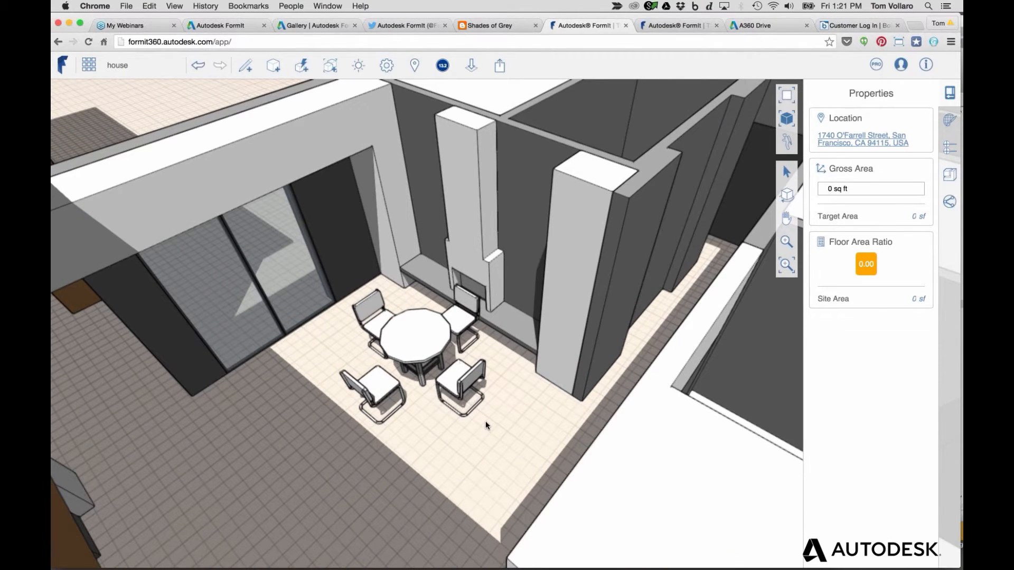
{"action": "scroll", "coordinate": [486, 421], "scroll_direction": "down", "scroll_amount": 8}
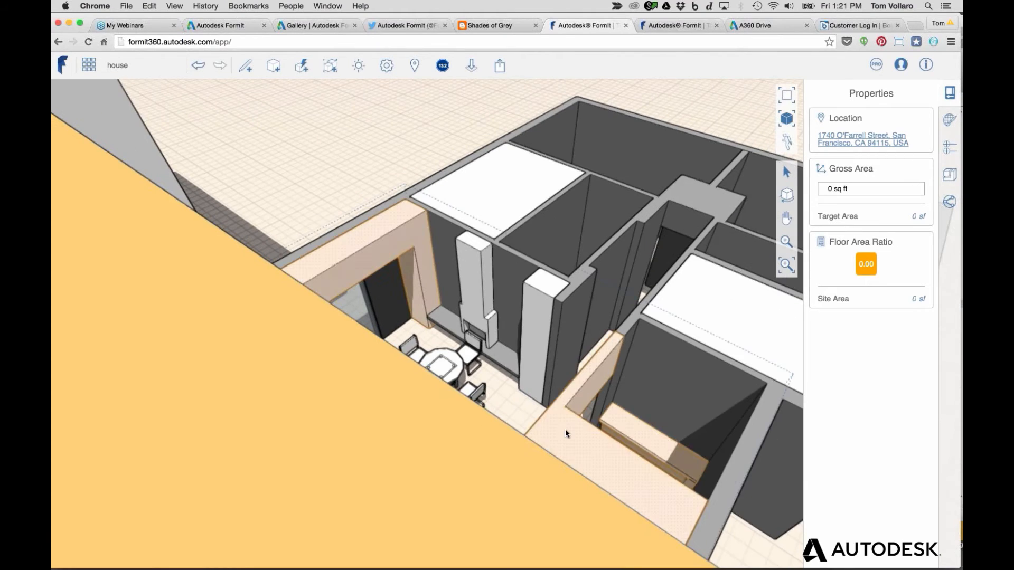
{"action": "scroll", "coordinate": [565, 429], "scroll_direction": "down", "scroll_amount": 8}
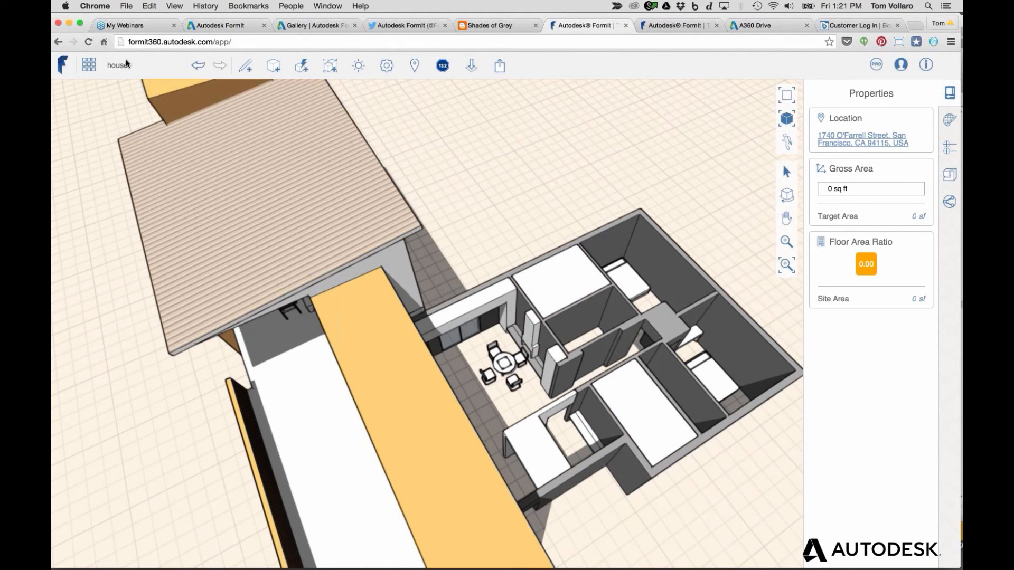
{"action": "left_click", "coordinate": [88, 65]}
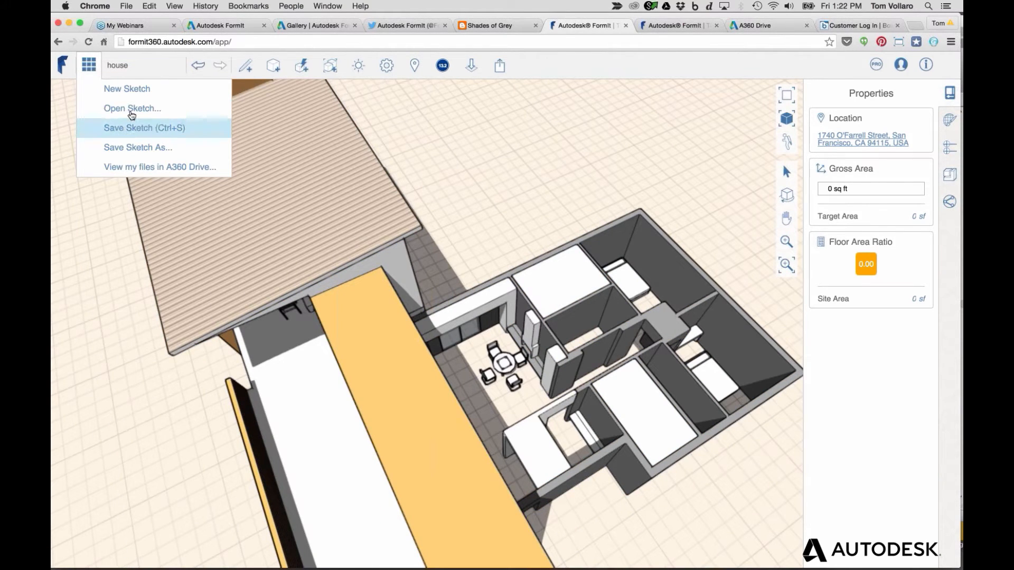
{"action": "left_click", "coordinate": [129, 127]}
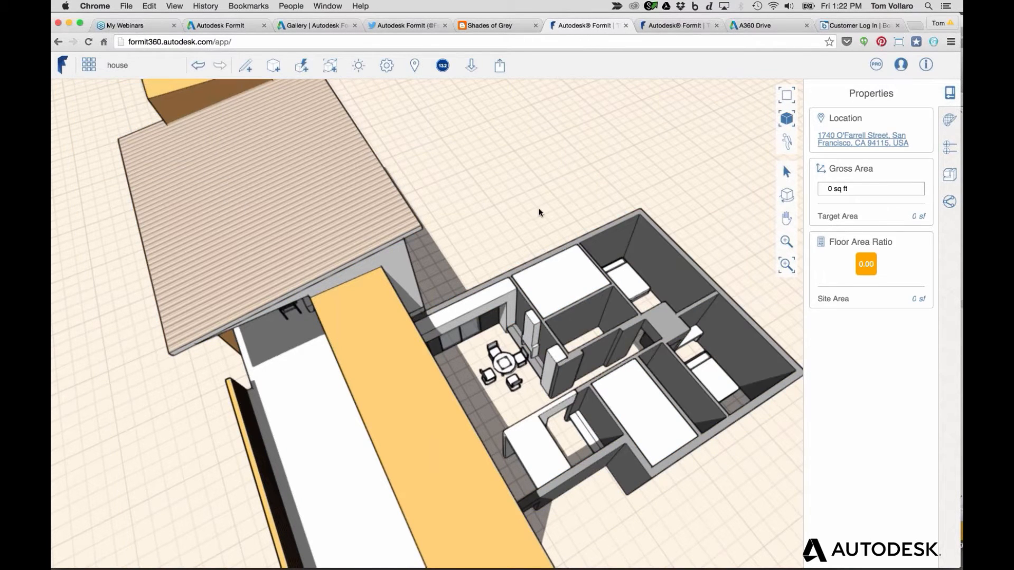
{"action": "scroll", "coordinate": [503, 213], "scroll_direction": "down", "scroll_amount": 5}
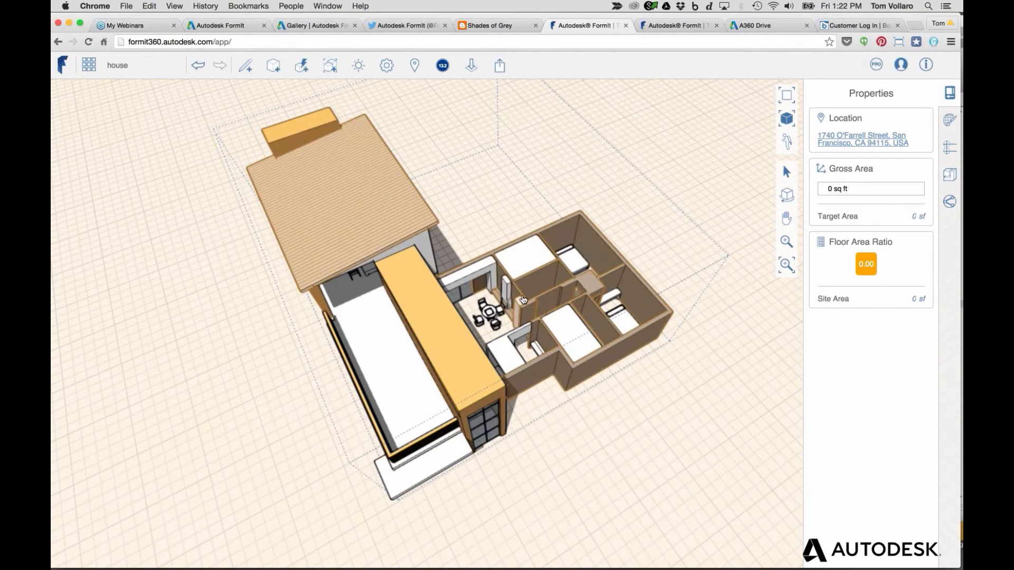
{"action": "key", "text": "super+Tab"}
{"action": "key", "text": "super+Tab"}
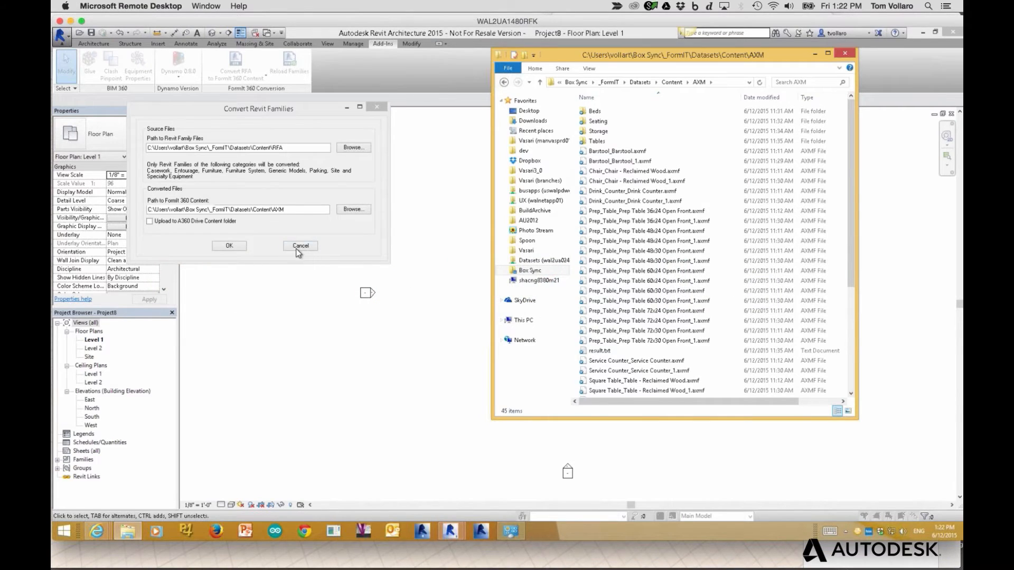
Cancel the Convert Revit Families dialog and switch to Project3's Level 1 floor plan
{"action": "left_click", "coordinate": [297, 249]}
{"action": "left_click", "coordinate": [306, 247]}
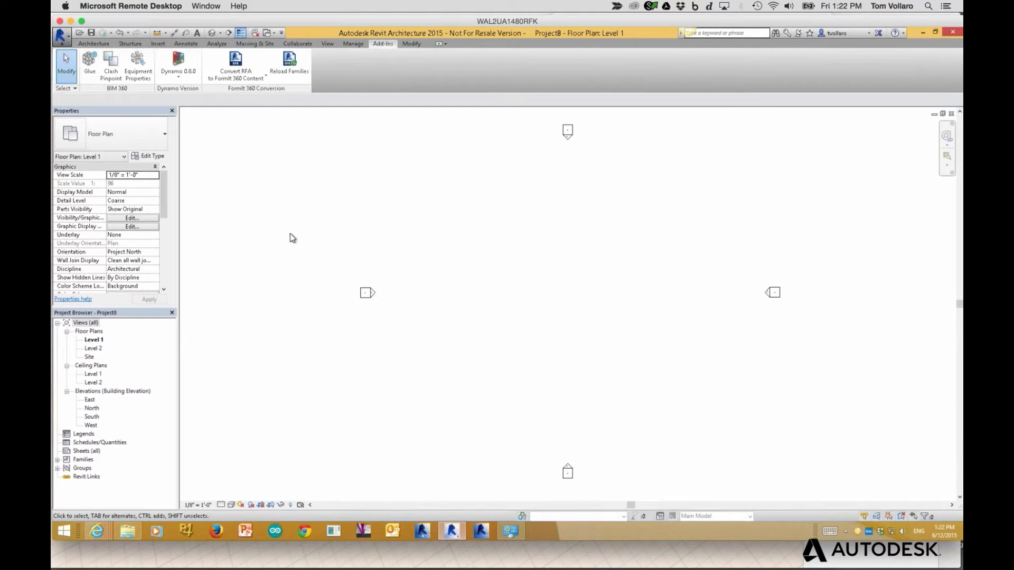
{"action": "key", "text": "ctrl+Tab"}
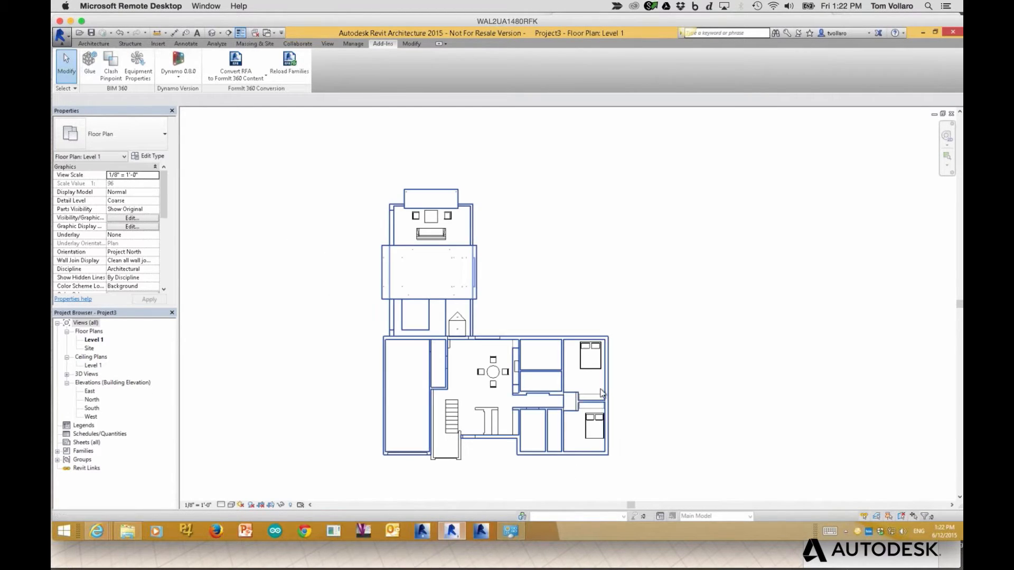
Zoom into Project3's 3D view of the converted house
{"action": "scroll", "coordinate": [557, 419], "scroll_direction": "up", "scroll_amount": 1}
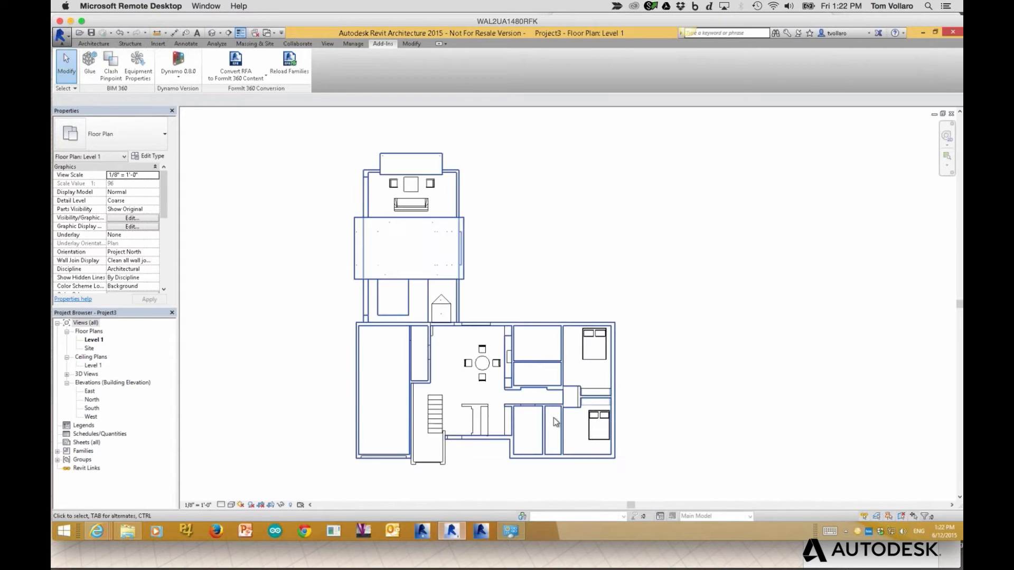
{"action": "scroll", "coordinate": [554, 417], "scroll_direction": "up", "scroll_amount": 1}
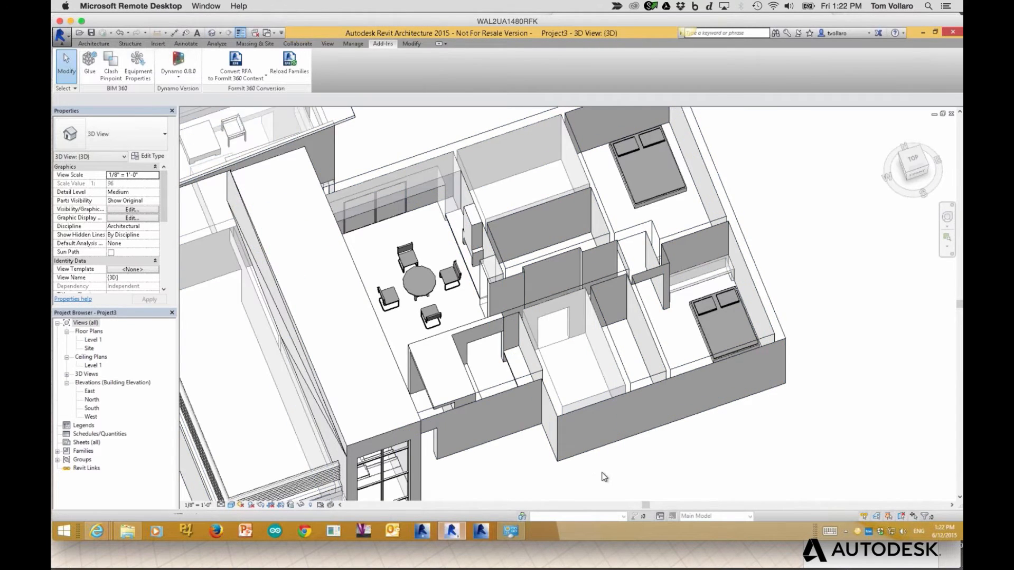
{"action": "scroll", "coordinate": [605, 477], "scroll_direction": "up", "scroll_amount": 1}
{"action": "scroll", "coordinate": [604, 475], "scroll_direction": "down", "scroll_amount": 2}
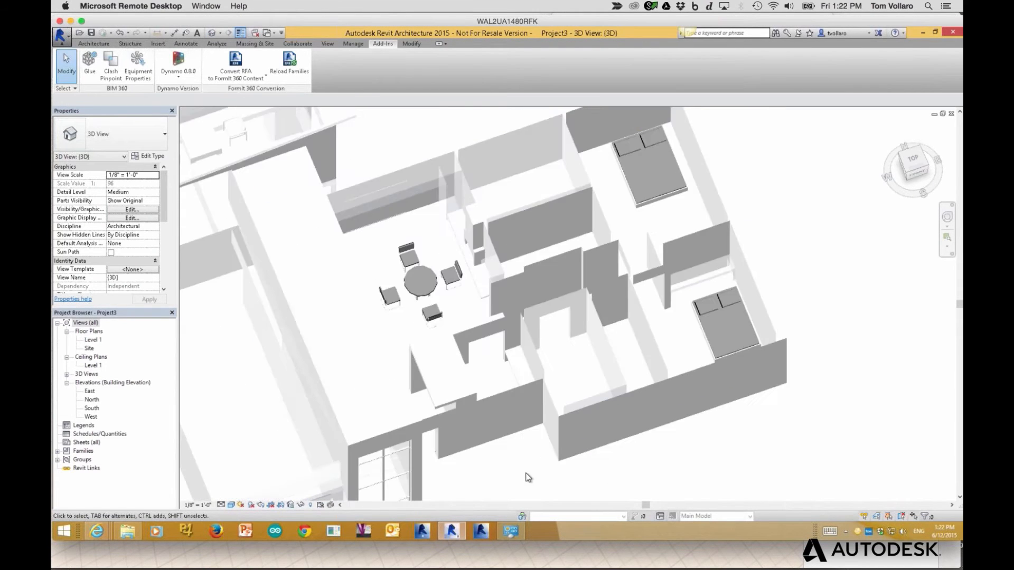
{"action": "right_click", "coordinate": [472, 451]}
{"action": "left_click", "coordinate": [653, 444]}
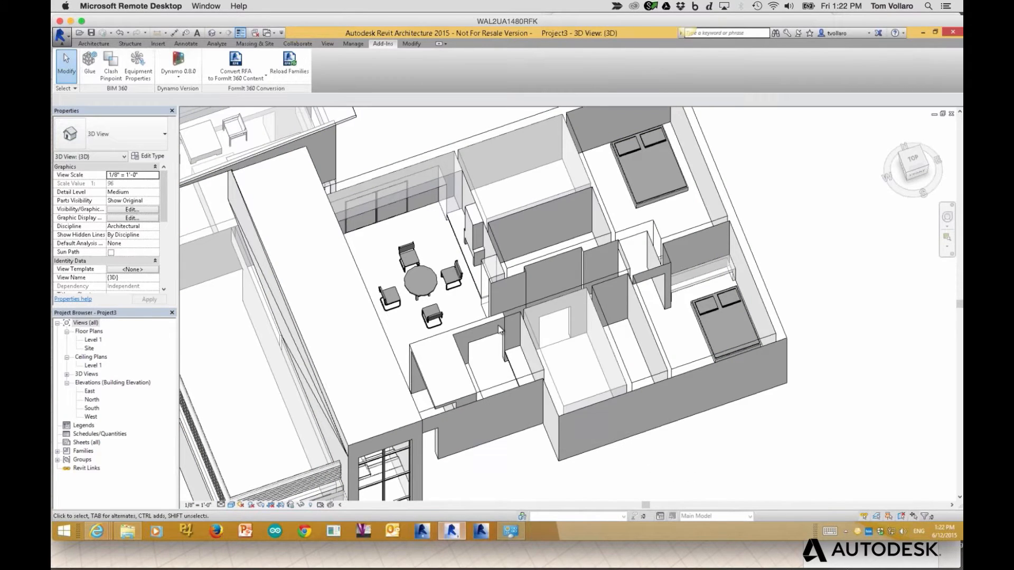
Select the long side mass and a glass door mass panel to check what they are
{"action": "left_click", "coordinate": [348, 256]}
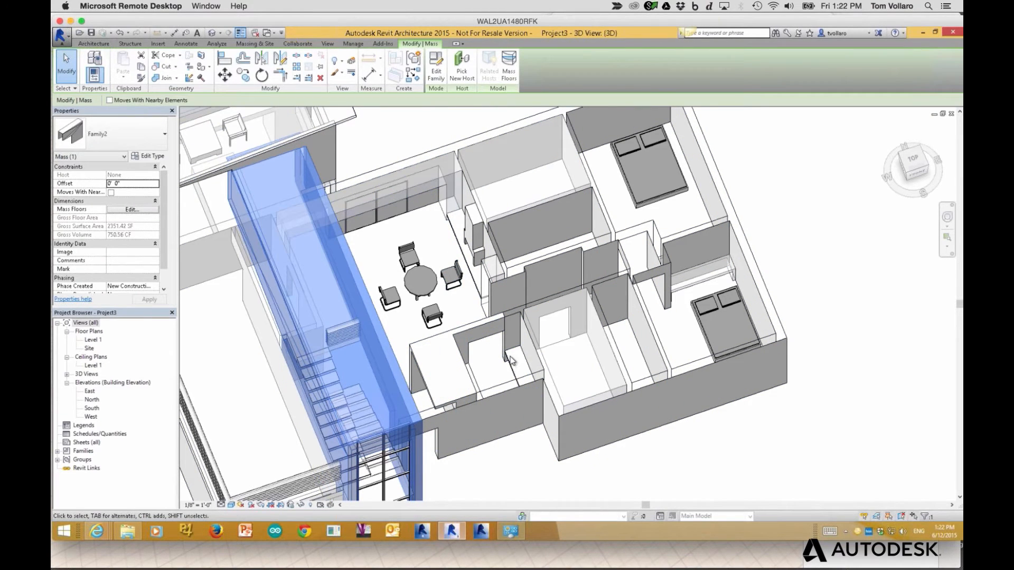
{"action": "left_click", "coordinate": [465, 462]}
{"action": "middle_click_drag", "start_coordinate": [470, 442], "coordinate": [459, 334]}
{"action": "scroll", "coordinate": [391, 409], "scroll_direction": "down", "scroll_amount": 5}
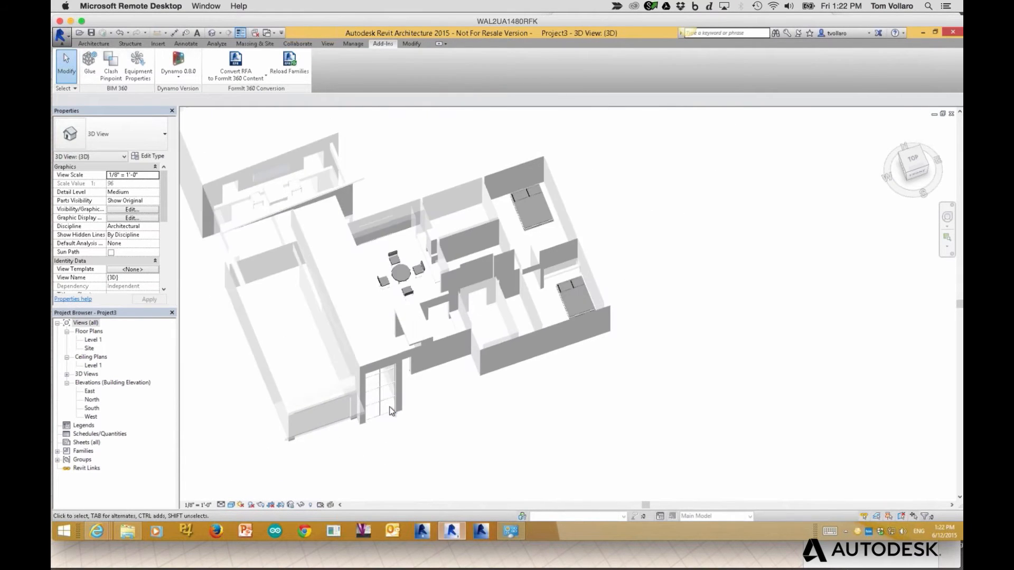
{"action": "scroll", "coordinate": [389, 408], "scroll_direction": "up", "scroll_amount": 4}
{"action": "scroll", "coordinate": [391, 411], "scroll_direction": "up", "scroll_amount": 2}
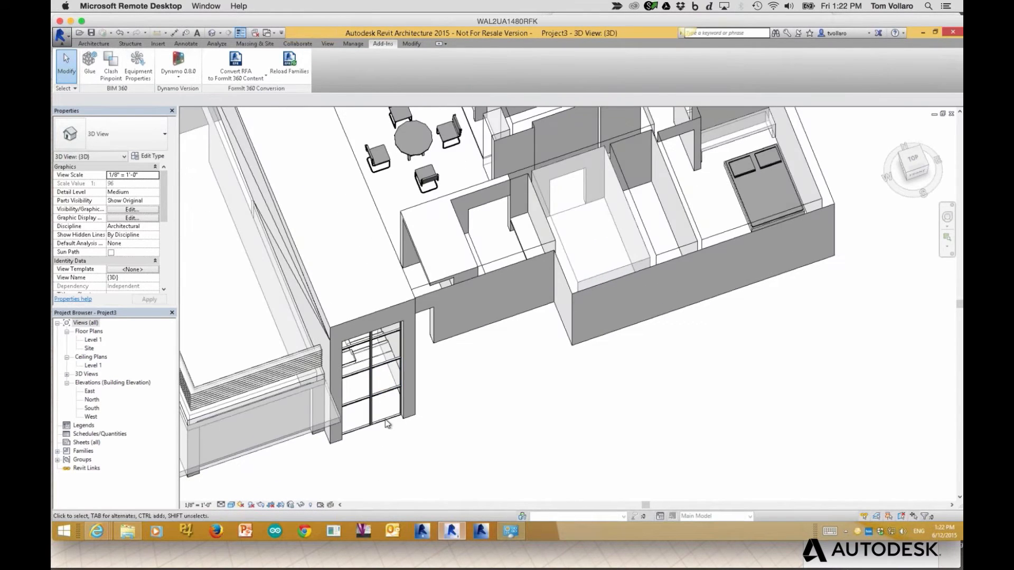
{"action": "left_click", "coordinate": [384, 422]}
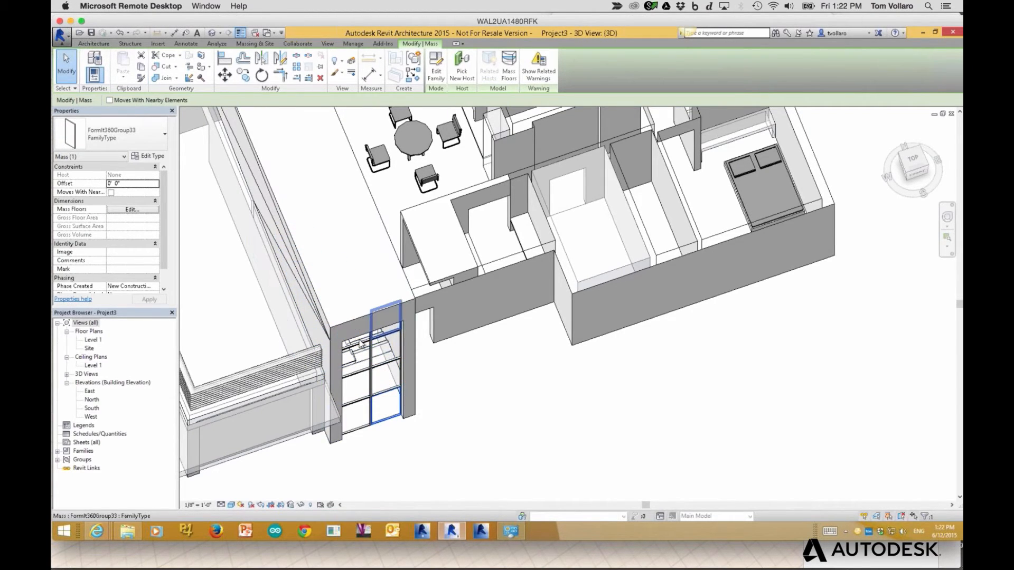
Open the FormIt360Group33 mass family for editing and zoom in on it
{"action": "double_click", "coordinate": [387, 419]}
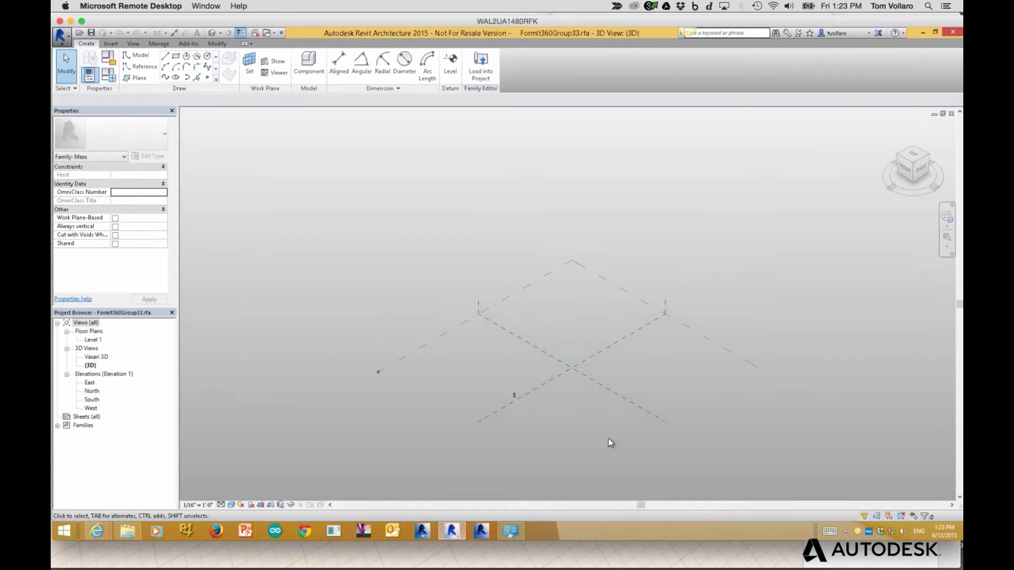
{"action": "scroll", "coordinate": [513, 417], "scroll_direction": "up", "scroll_amount": 2}
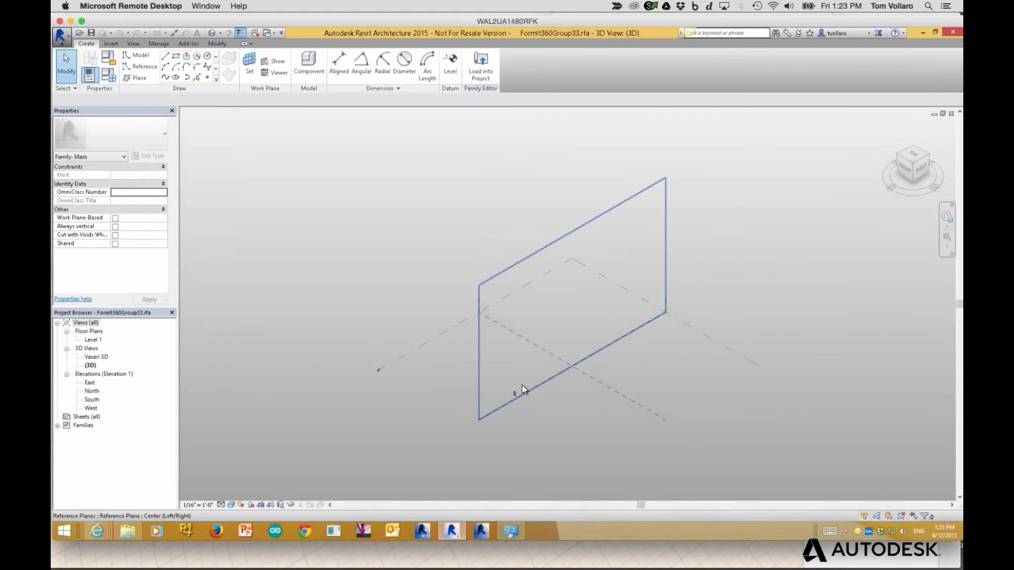
{"action": "scroll", "coordinate": [518, 392], "scroll_direction": "up", "scroll_amount": 6}
{"action": "scroll", "coordinate": [510, 397], "scroll_direction": "up", "scroll_amount": 5}
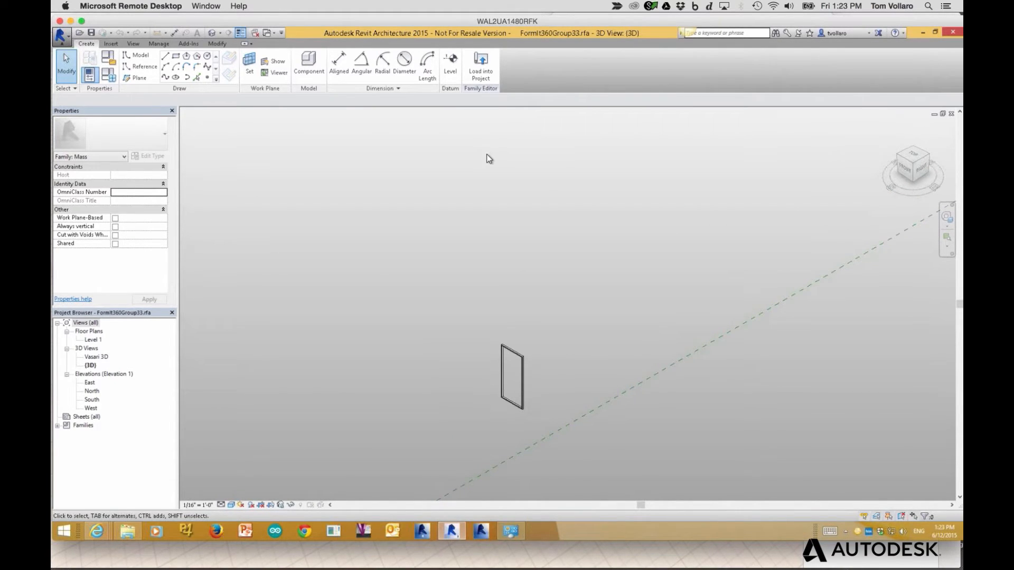
Return to Project3's 3D view and select the bed in the upper bedroom
{"action": "key", "text": "ctrl+Tab"}
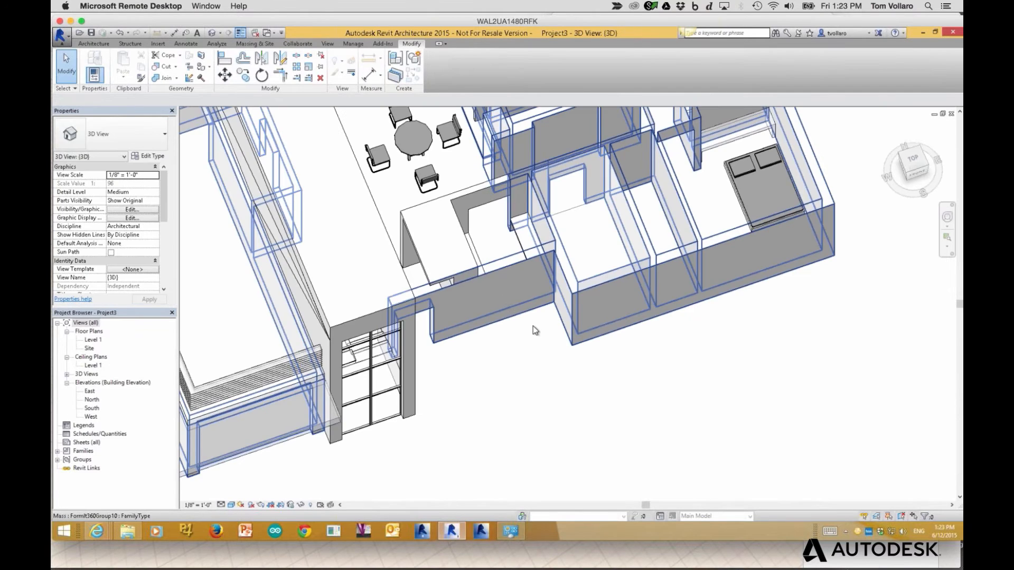
{"action": "mouse_move", "coordinate": [824, 350]}
{"action": "middle_mouse_down"}
{"action": "mouse_move", "coordinate": [770, 531]}
{"action": "mouse_move", "coordinate": [785, 525]}
{"action": "middle_mouse_up"}
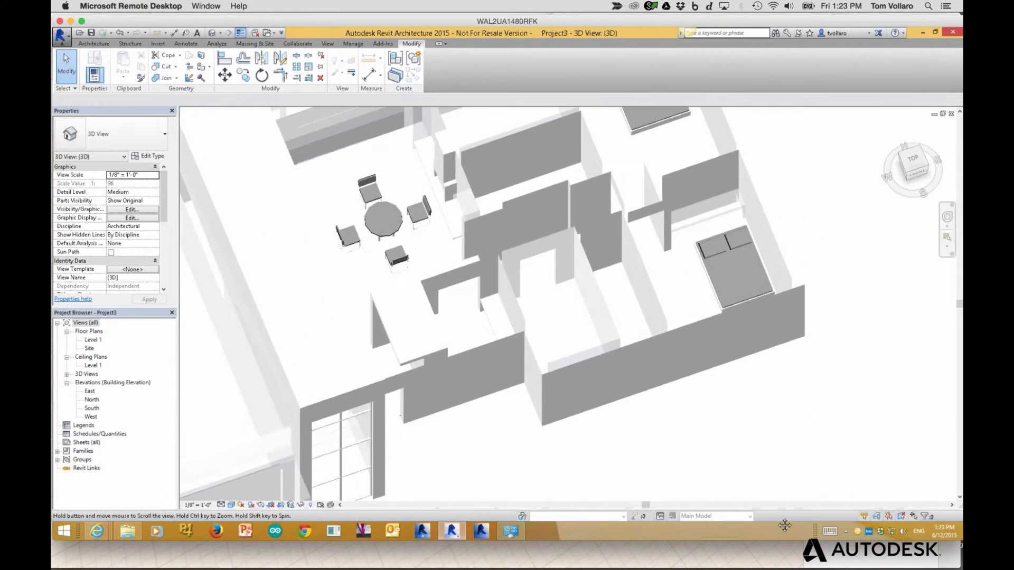
{"action": "scroll", "coordinate": [690, 176], "scroll_direction": "down", "scroll_amount": 3}
{"action": "middle_click_drag", "start_coordinate": [690, 177], "coordinate": [759, 313]}
{"action": "scroll", "coordinate": [739, 338], "scroll_direction": "down", "scroll_amount": 1}
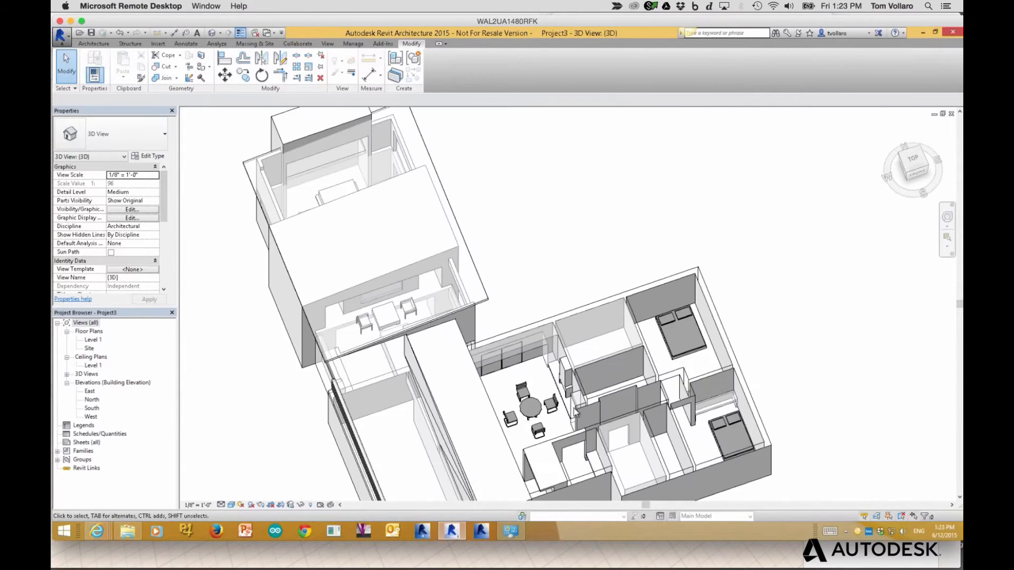
{"action": "left_click", "coordinate": [667, 343]}
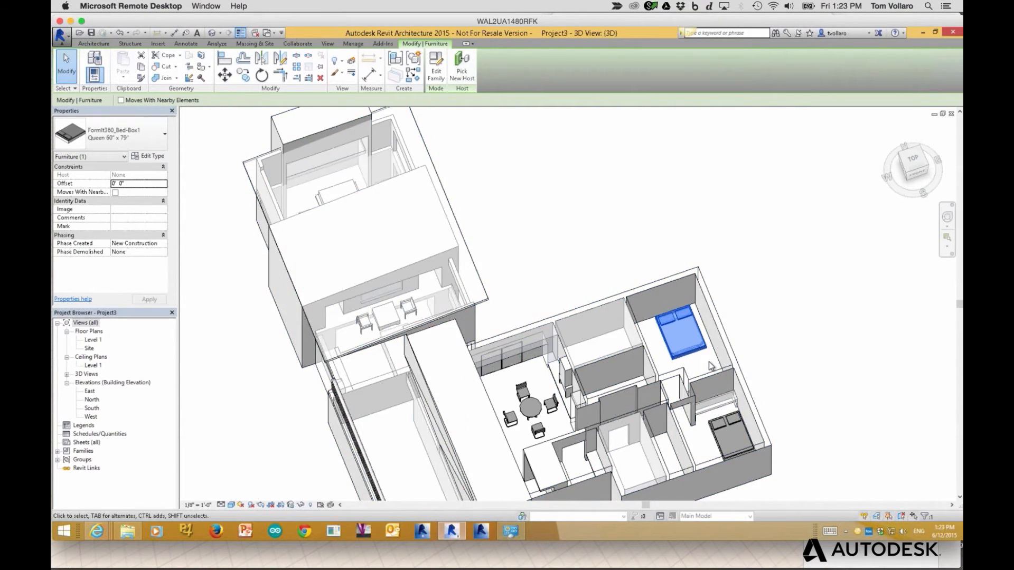
{"action": "scroll", "coordinate": [710, 365], "scroll_direction": "up", "scroll_amount": 2}
{"action": "scroll", "coordinate": [702, 355], "scroll_direction": "up", "scroll_amount": 2}
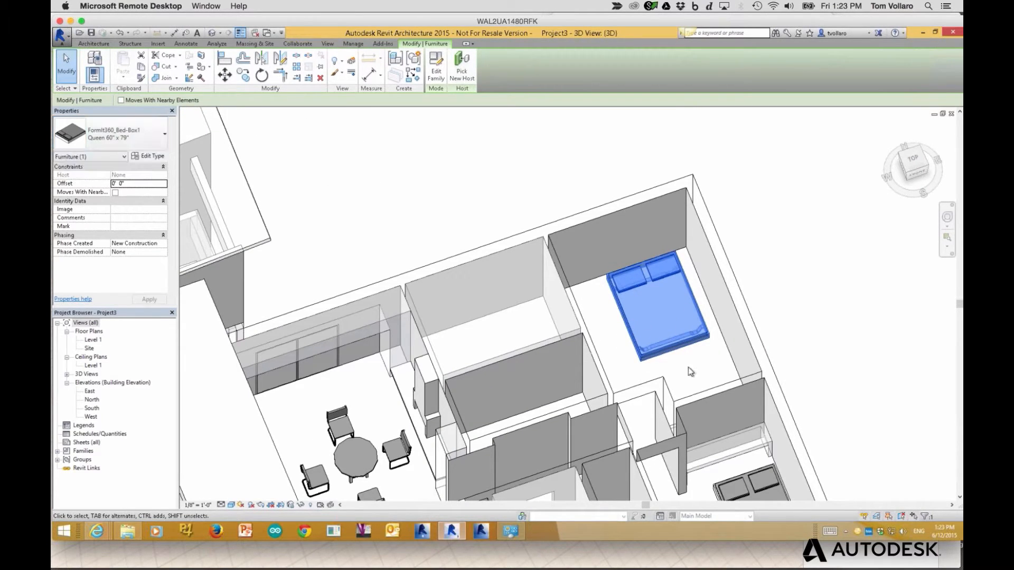
Open the bed family's Ref. Level plan and select the left pillow extrusion
{"action": "double_click", "coordinate": [631, 326]}
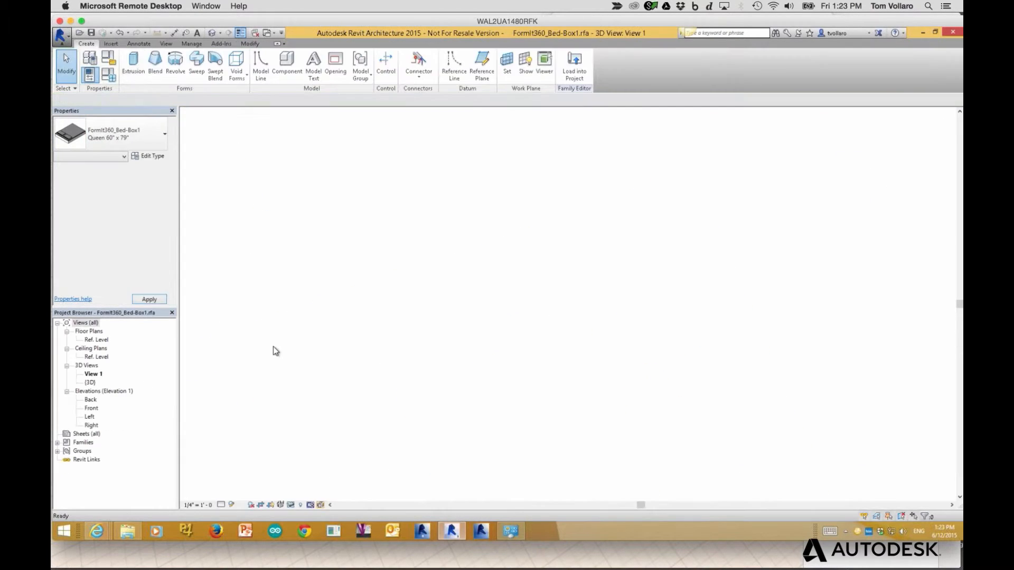
{"action": "left_click", "coordinate": [105, 340]}
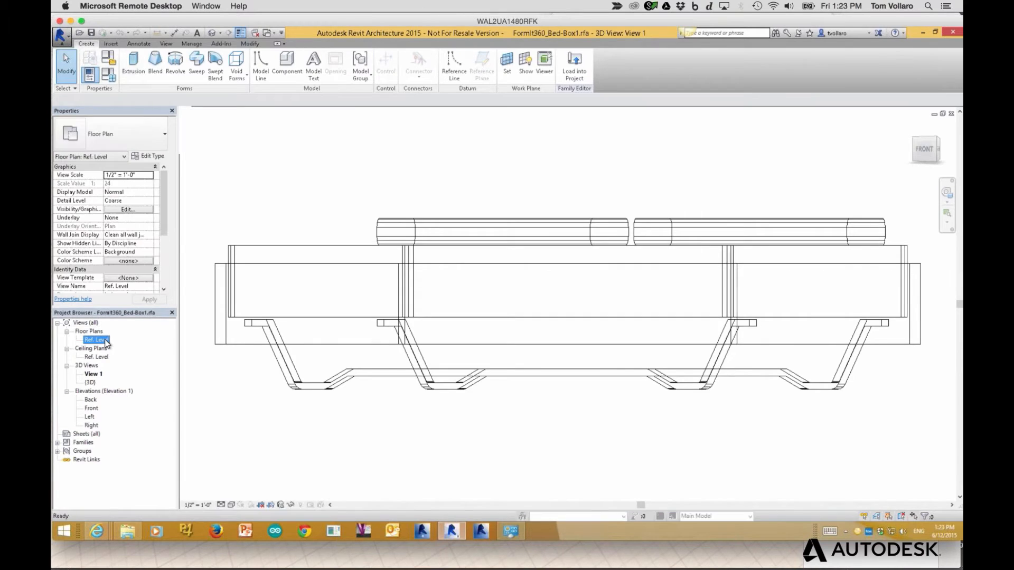
{"action": "double_click", "coordinate": [105, 341]}
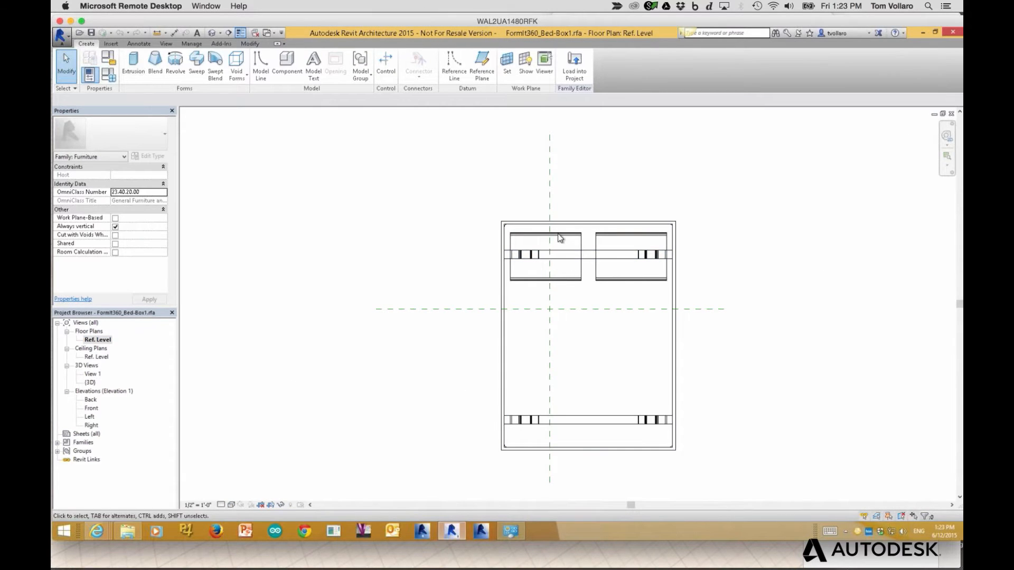
{"action": "left_click", "coordinate": [561, 236]}
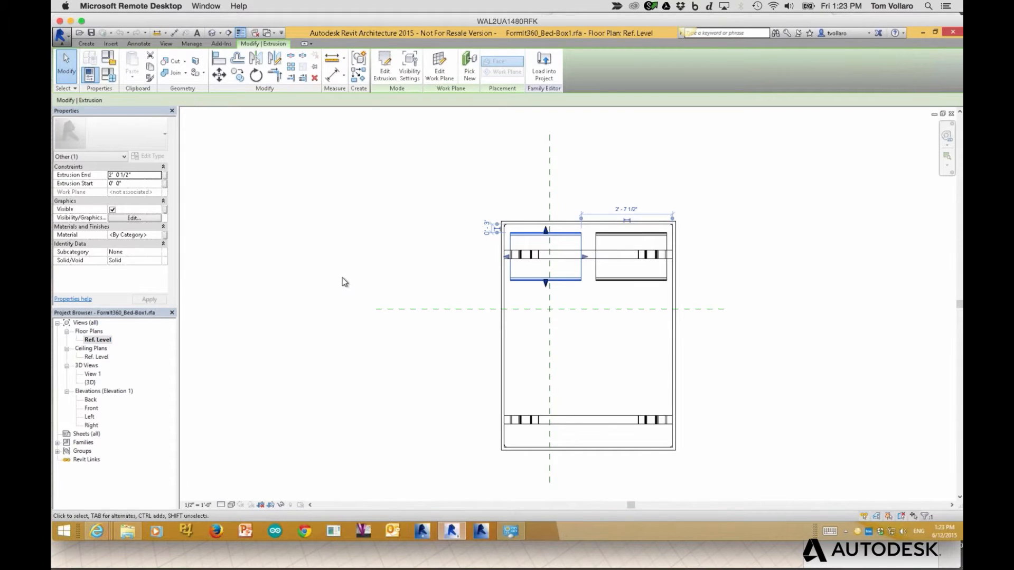
Switch back to Project3's 3D view and zoom out to show the whole house
{"action": "key", "text": "ctrl+Tab"}
{"action": "key", "text": "ctrl+Tab"}
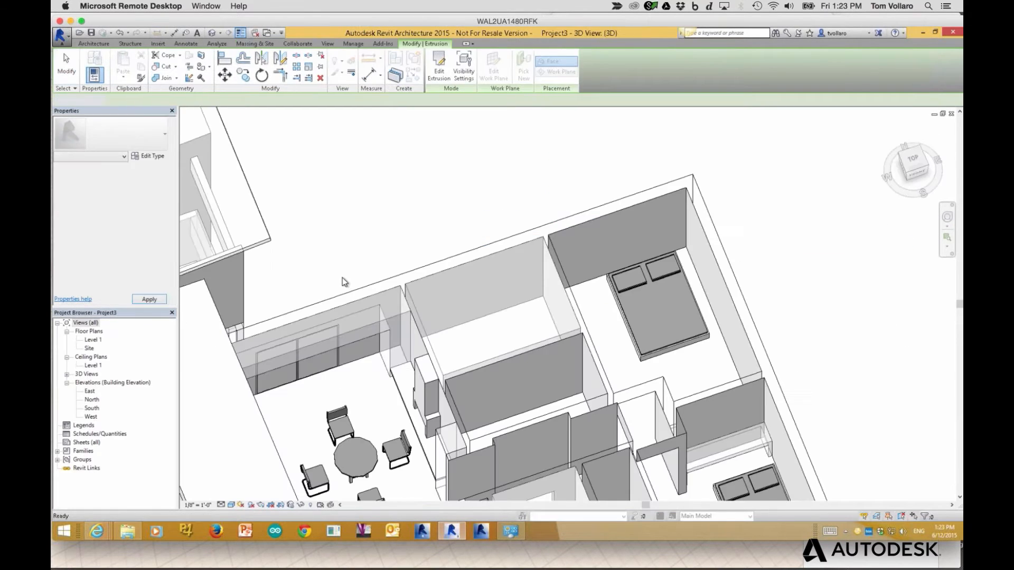
{"action": "middle_click_drag", "start_coordinate": [392, 405], "coordinate": [388, 338]}
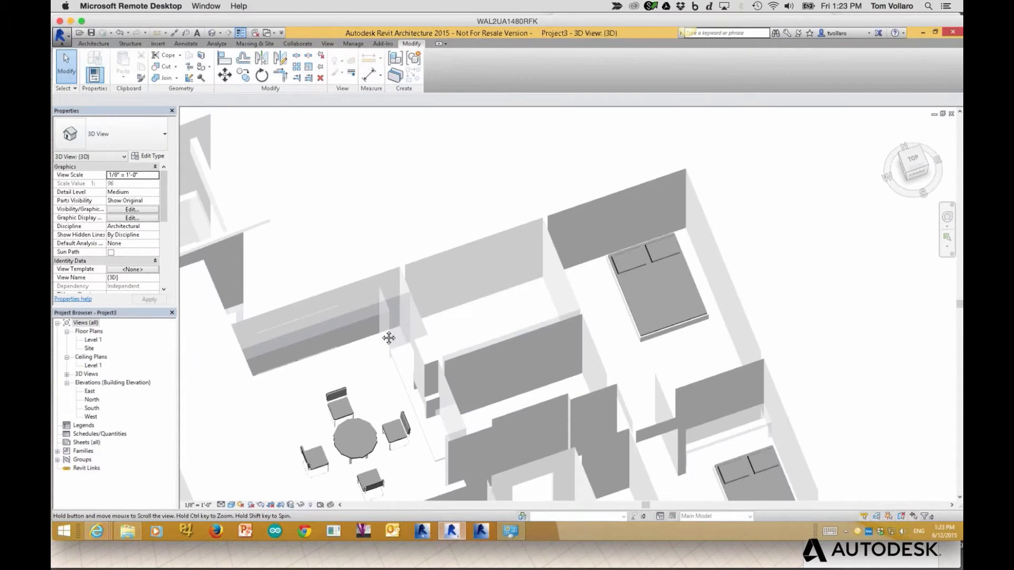
{"action": "scroll", "coordinate": [595, 275], "scroll_direction": "down", "scroll_amount": 1}
{"action": "middle_click_drag", "start_coordinate": [671, 317], "coordinate": [656, 295]}
{"action": "scroll", "coordinate": [607, 311], "scroll_direction": "down", "scroll_amount": 5}
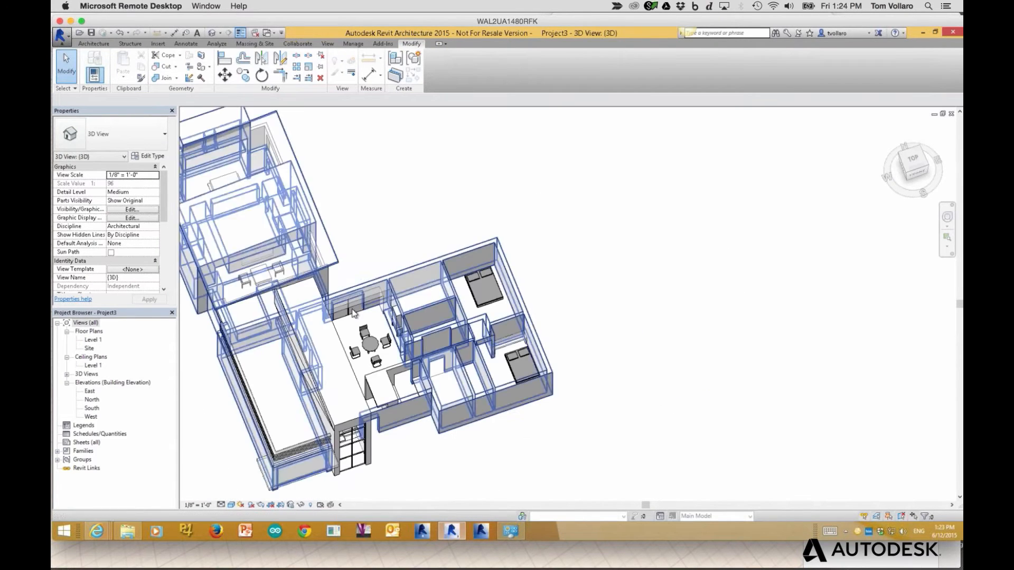
{"action": "left_click", "coordinate": [382, 44]}
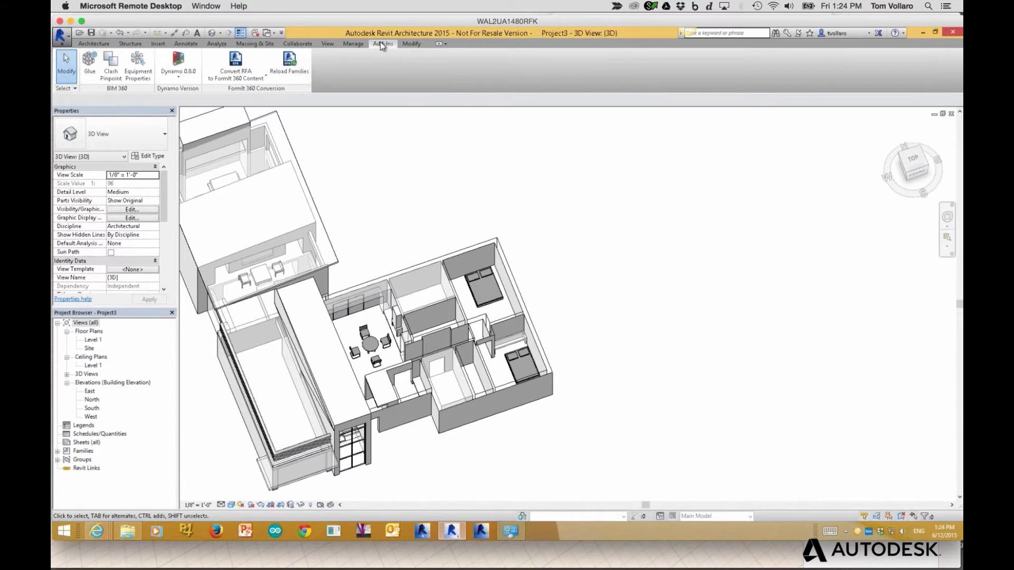
Reload the project's families from Box Sync\_FormIT\Datasets\Content\RFA using Add-Ins > Reload Families
{"action": "left_click", "coordinate": [290, 67]}
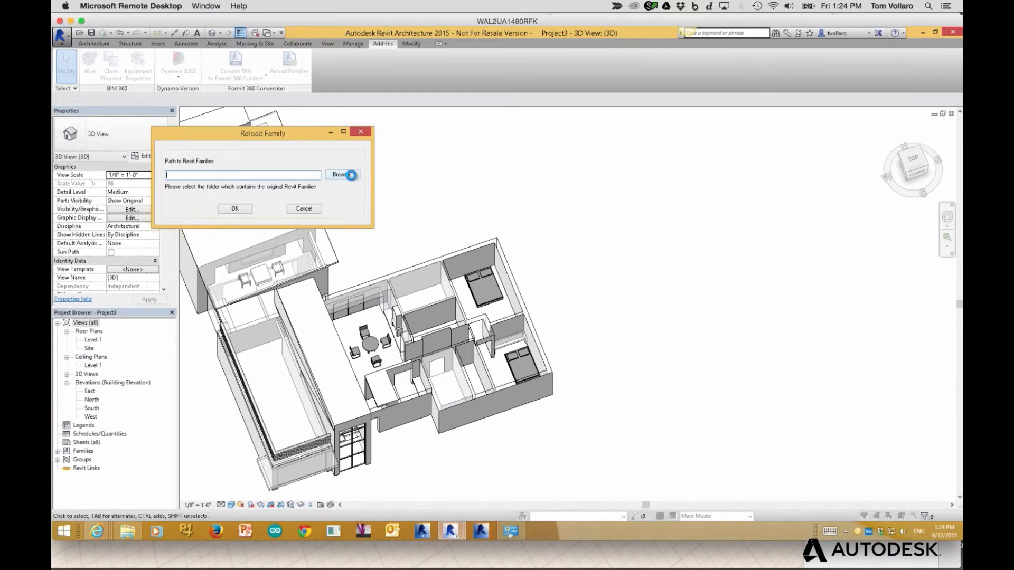
{"action": "left_click", "coordinate": [349, 175]}
{"action": "scroll", "coordinate": [327, 160], "scroll_direction": "down", "scroll_amount": 2}
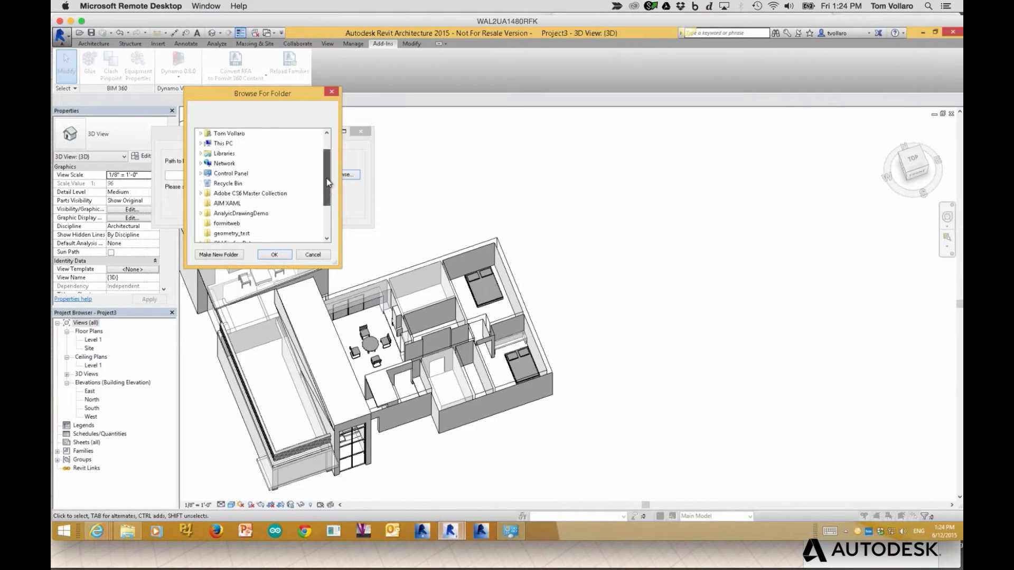
{"action": "scroll", "coordinate": [325, 156], "scroll_direction": "up", "scroll_amount": 2}
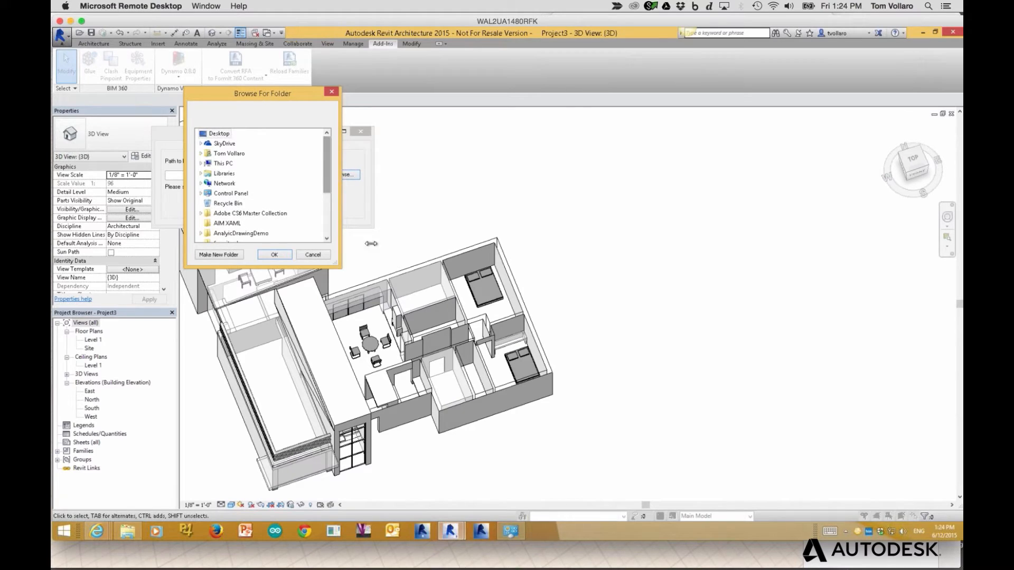
{"action": "left_click_drag", "start_coordinate": [335, 265], "coordinate": [353, 366]}
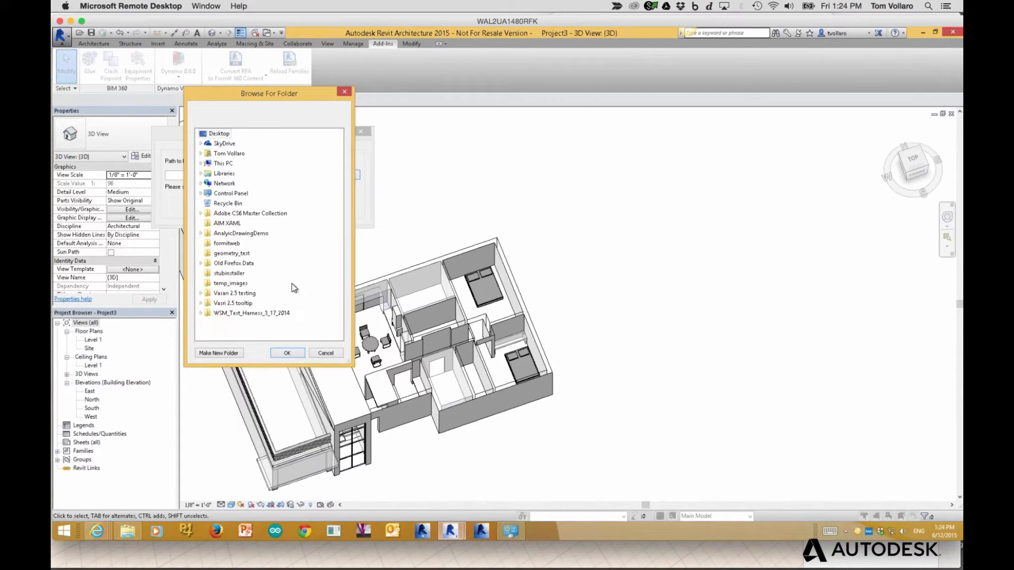
{"action": "left_click", "coordinate": [201, 153]}
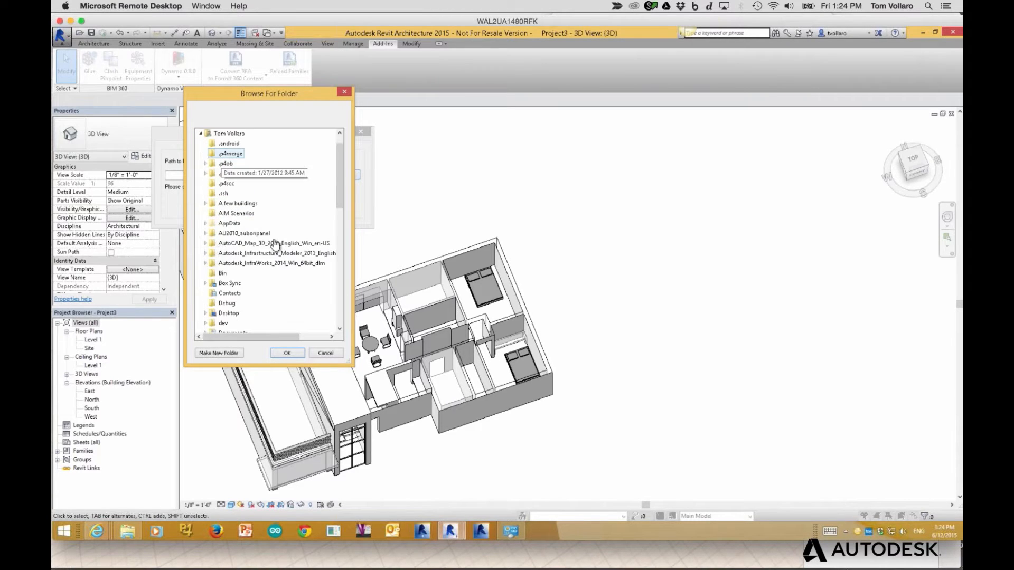
{"action": "double_click", "coordinate": [230, 283]}
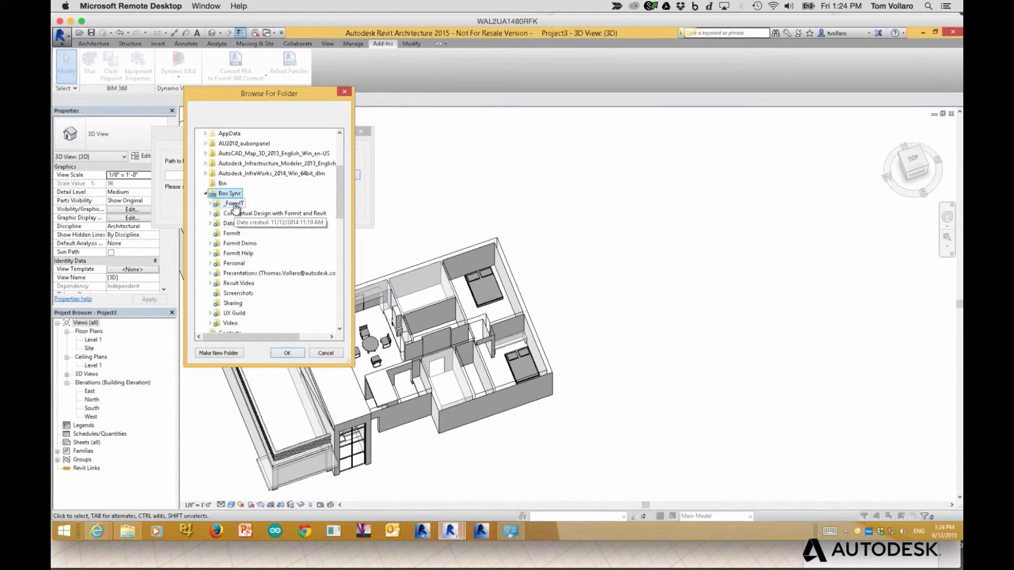
{"action": "double_click", "coordinate": [234, 203]}
{"action": "double_click", "coordinate": [239, 234]}
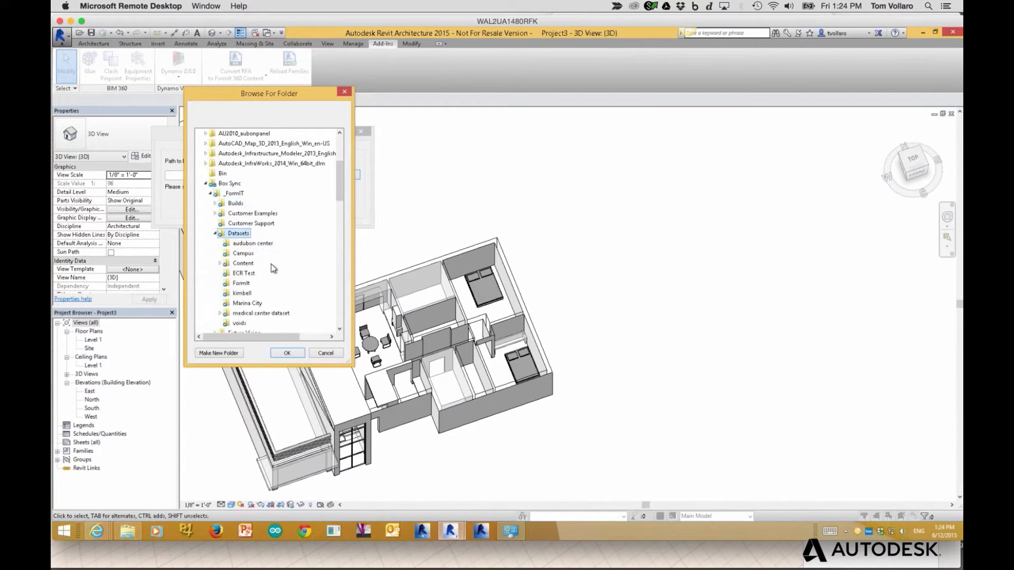
{"action": "double_click", "coordinate": [243, 263]}
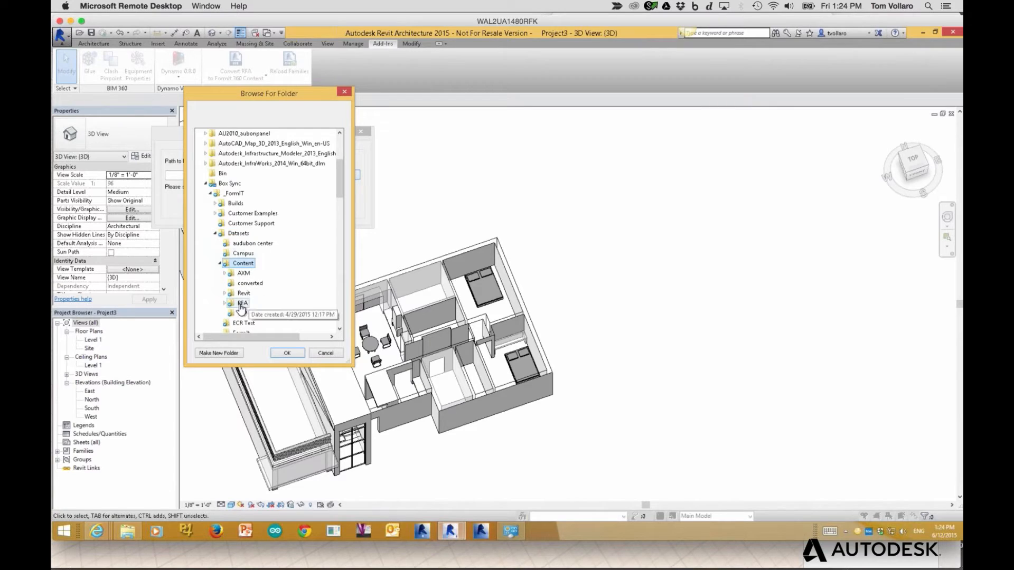
{"action": "double_click", "coordinate": [242, 305]}
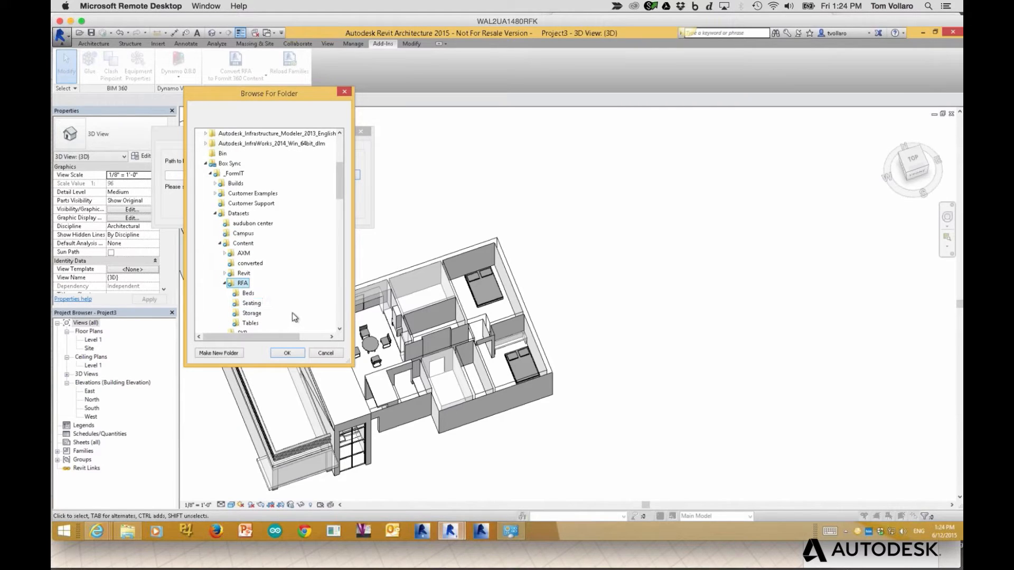
{"action": "left_click", "coordinate": [294, 354]}
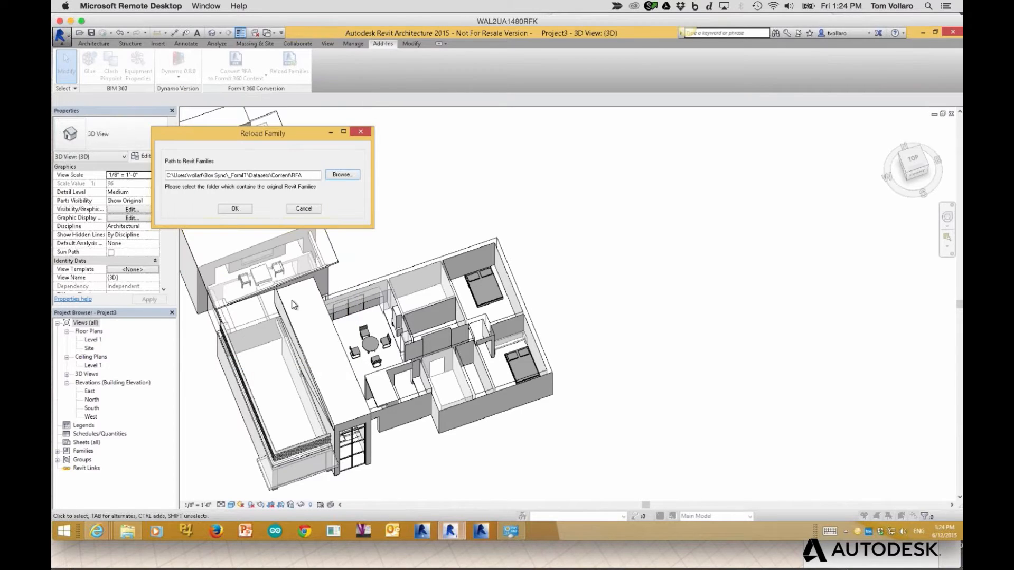
{"action": "left_click", "coordinate": [235, 209]}
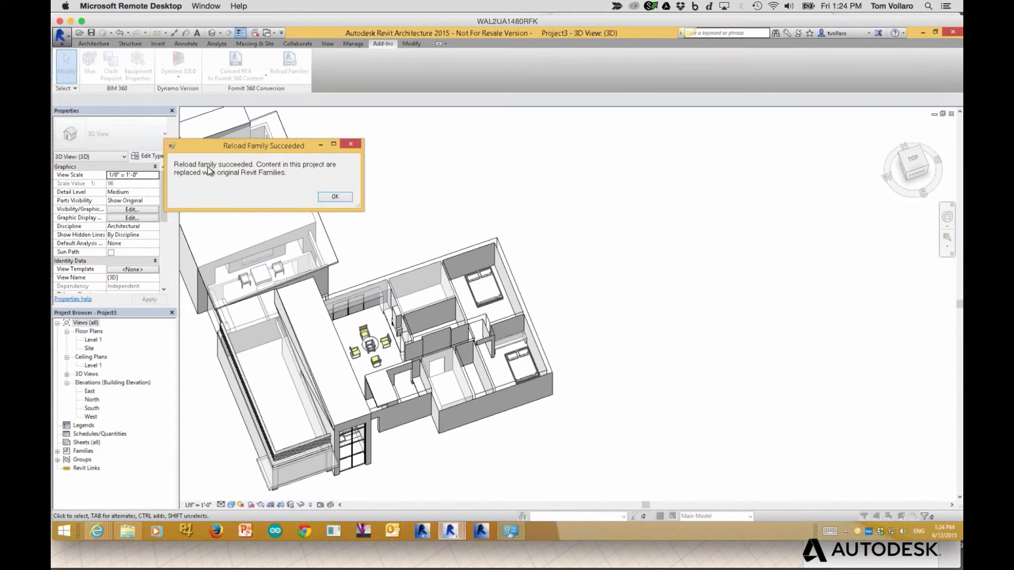
Inspect the reloaded Bed-Box family's Ref. Level plan, then switch to FormIt in Chrome
{"action": "left_click", "coordinate": [335, 197]}
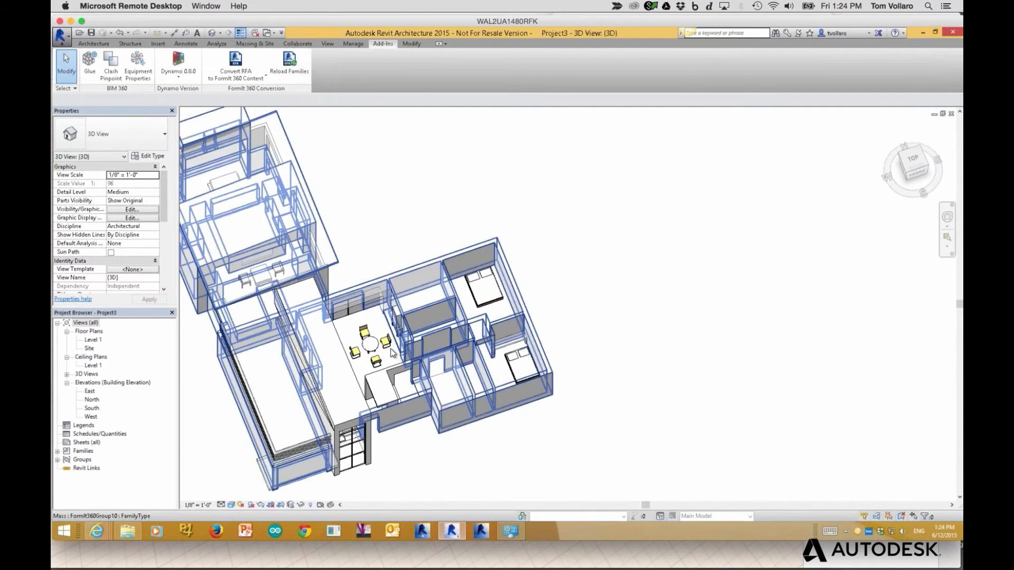
{"action": "scroll", "coordinate": [388, 349], "scroll_direction": "up", "scroll_amount": 2}
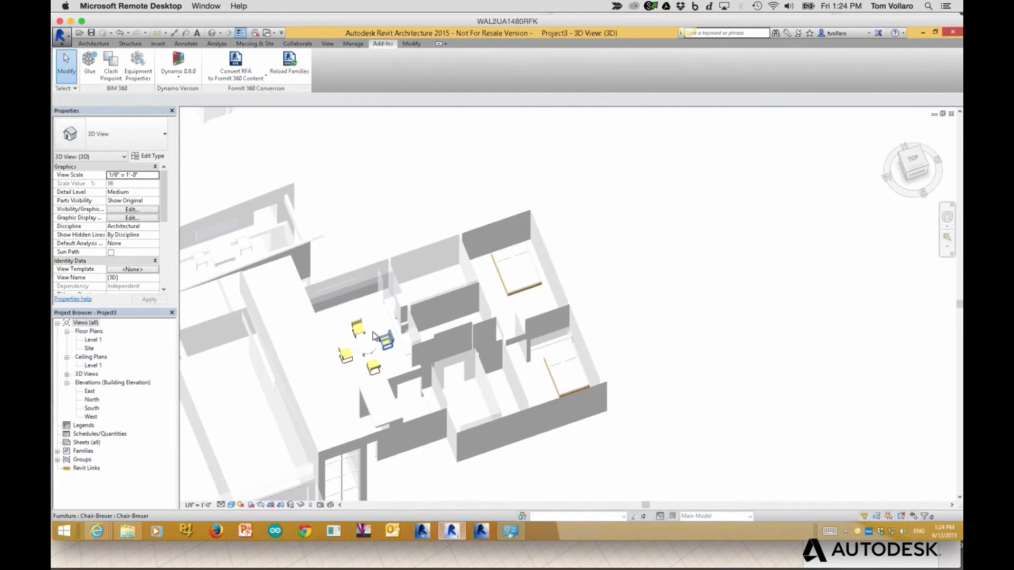
{"action": "scroll", "coordinate": [373, 340], "scroll_direction": "up", "scroll_amount": 3}
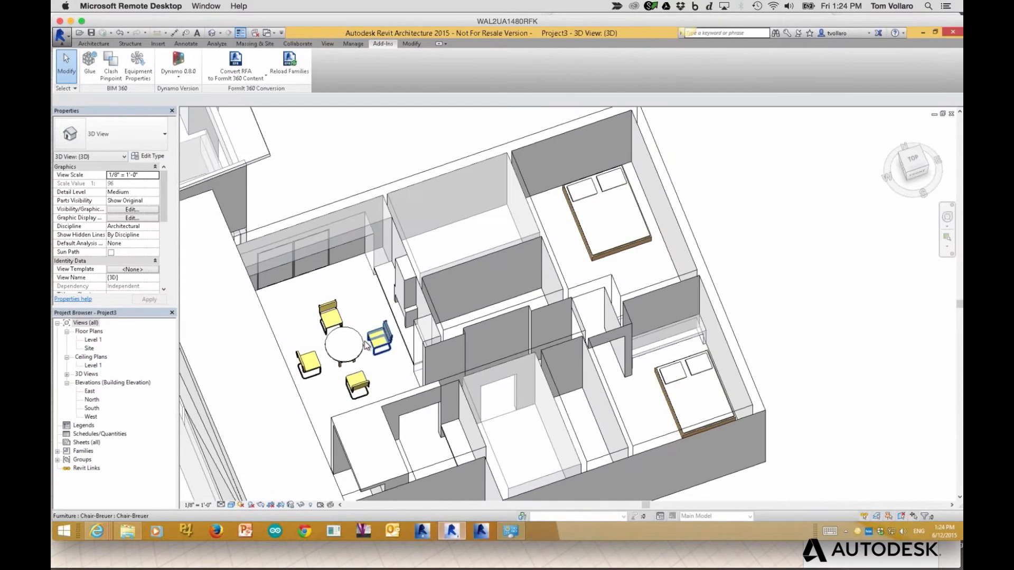
{"action": "left_click", "coordinate": [585, 237]}
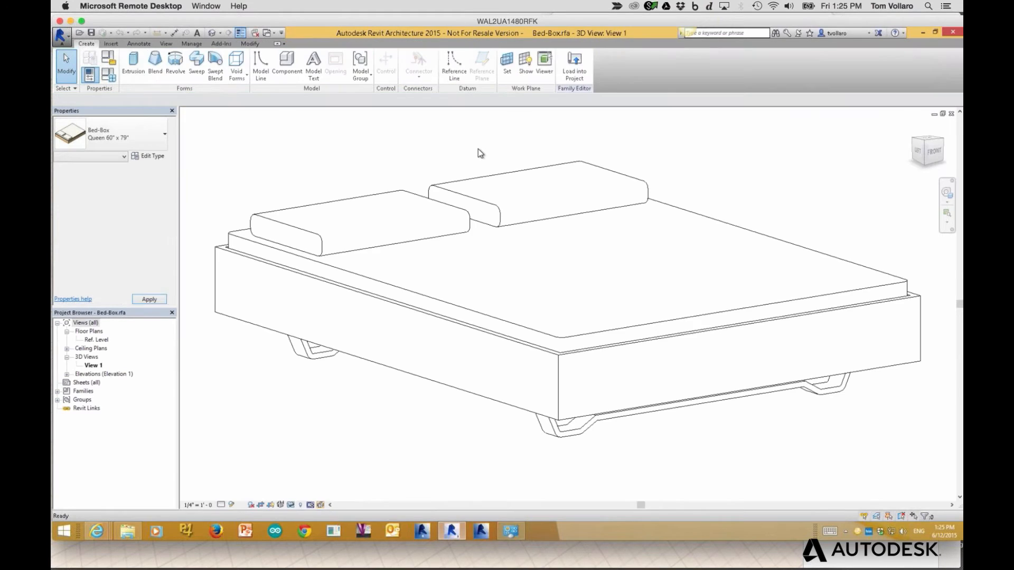
{"action": "left_click", "coordinate": [98, 340]}
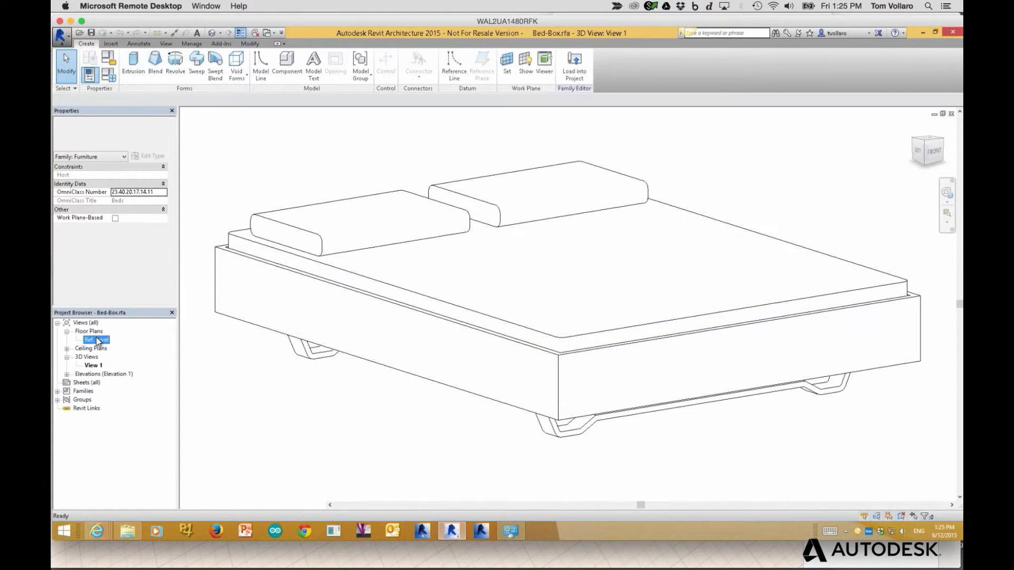
{"action": "double_click", "coordinate": [98, 340]}
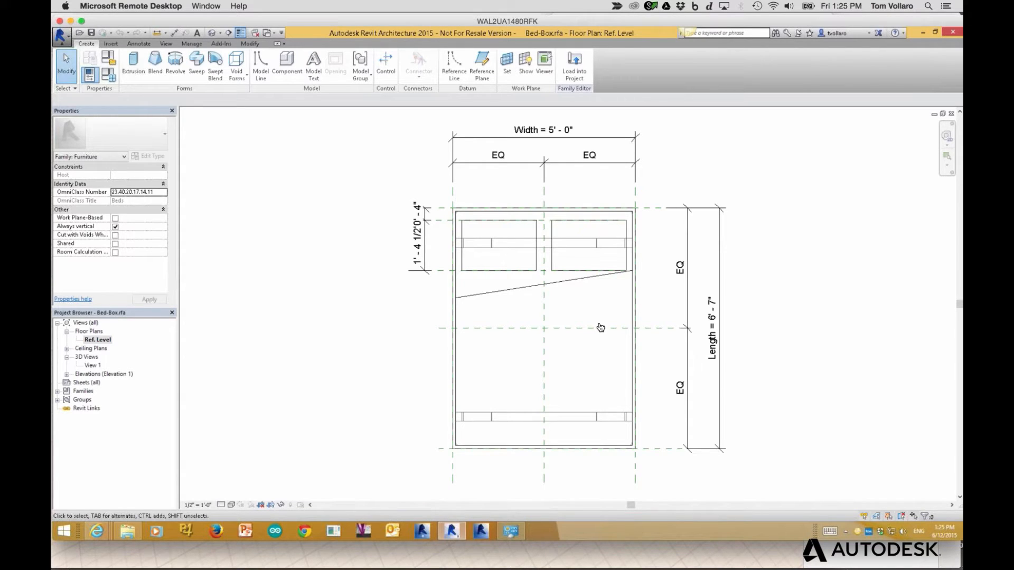
{"action": "key", "text": "super+Tab"}
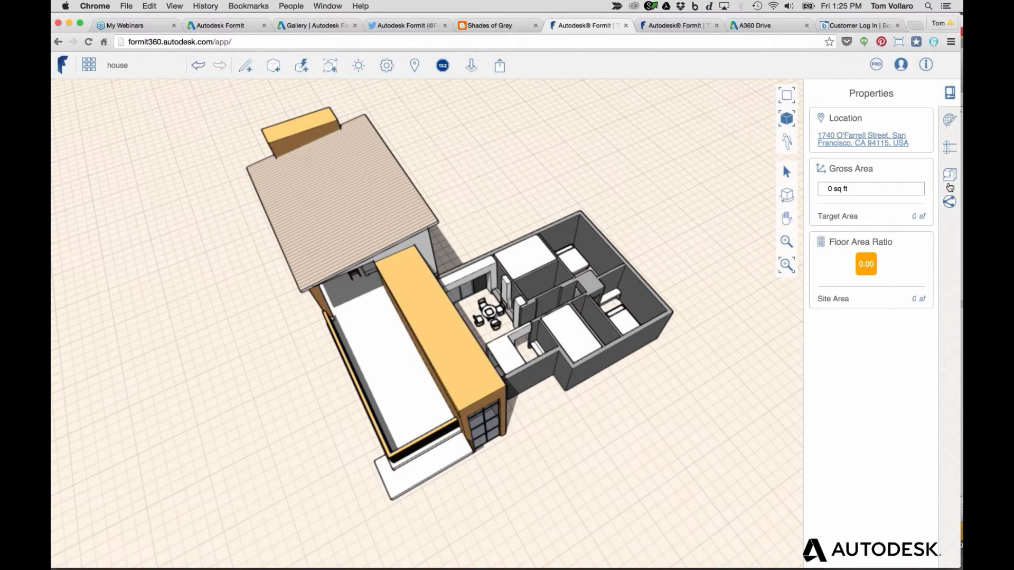
Reopen FormIt's Content Library of seating items and zoom into the house
{"action": "left_click", "coordinate": [950, 177]}
{"action": "left_click", "coordinate": [951, 178]}
{"action": "left_click", "coordinate": [951, 178]}
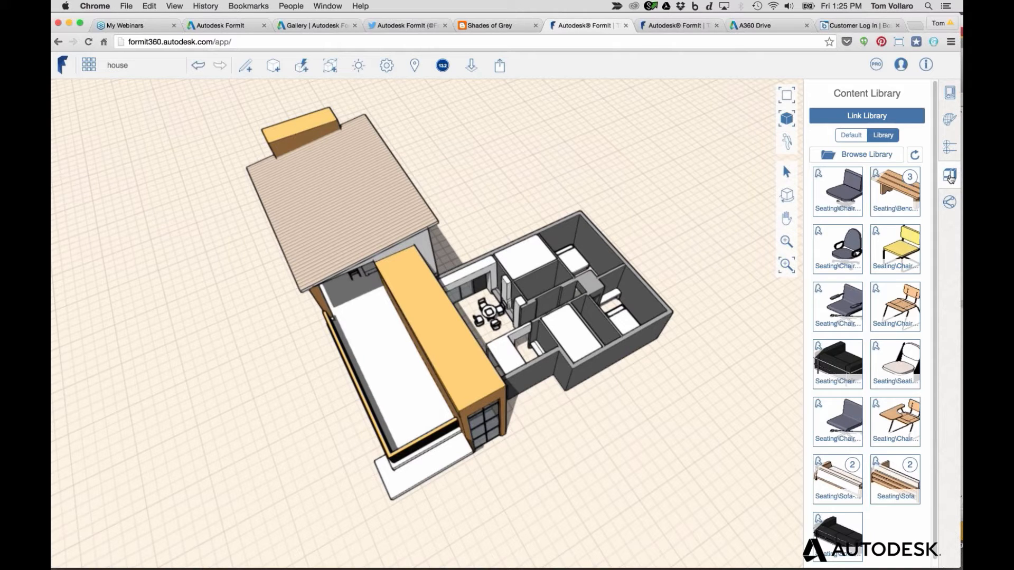
{"action": "scroll", "coordinate": [665, 310], "scroll_direction": "up", "scroll_amount": 5}
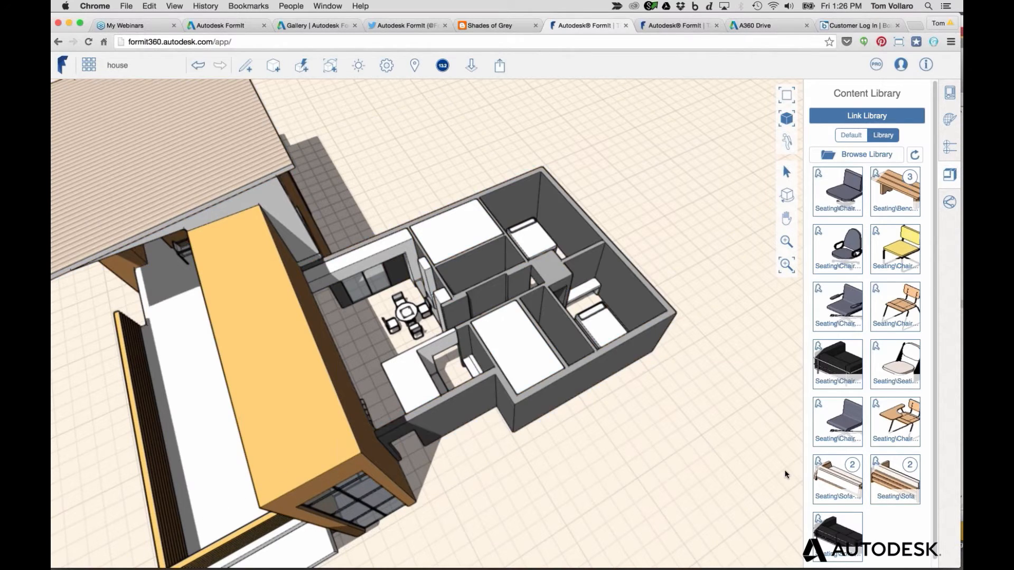
Leave FormIt and bring forward the remote Revit session showing the Bed-Box floor plan
{"action": "left_click", "coordinate": [944, 401]}
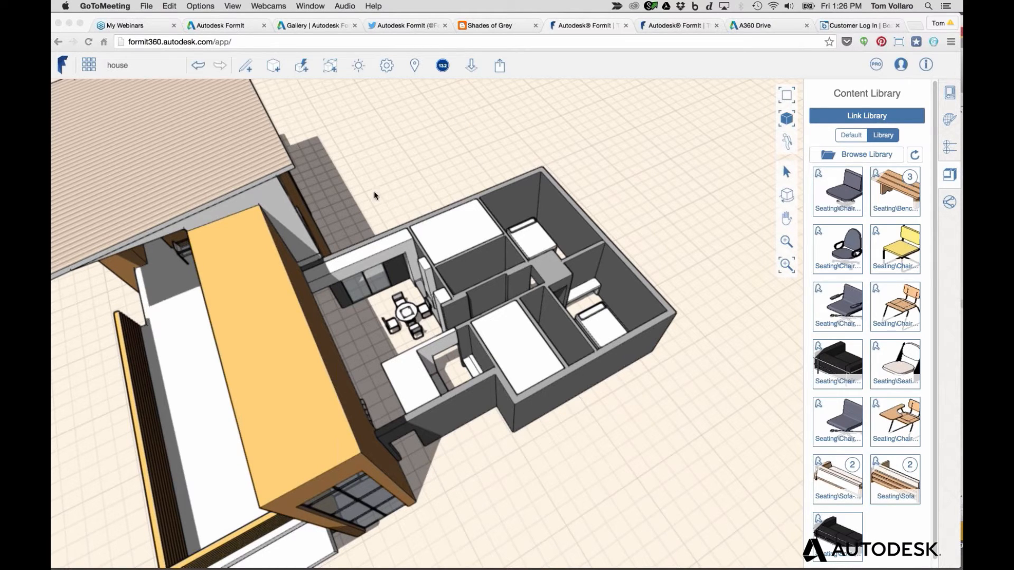
{"action": "key", "text": "super+Tab"}
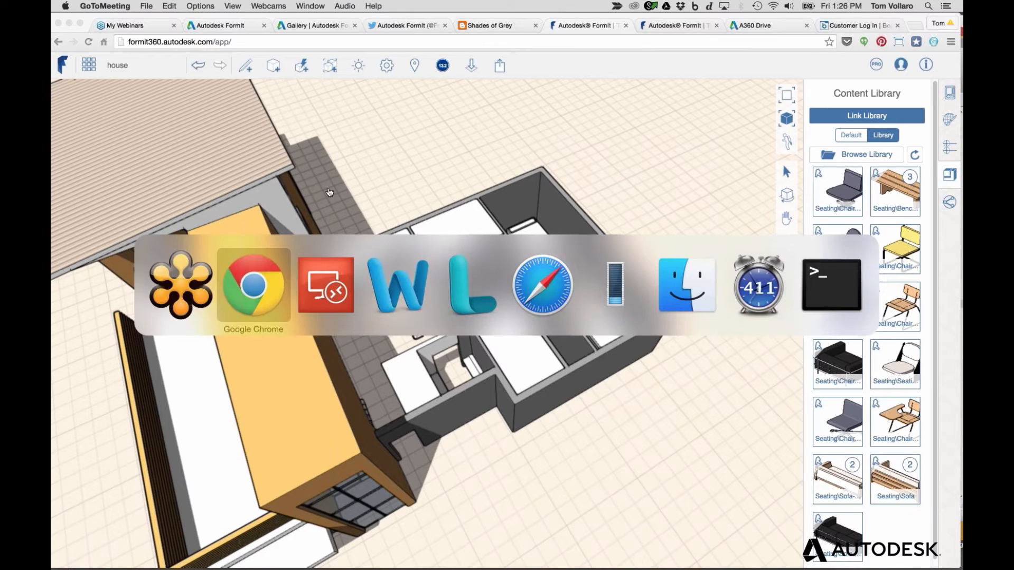
{"action": "key", "text": "super+shift+Tab"}
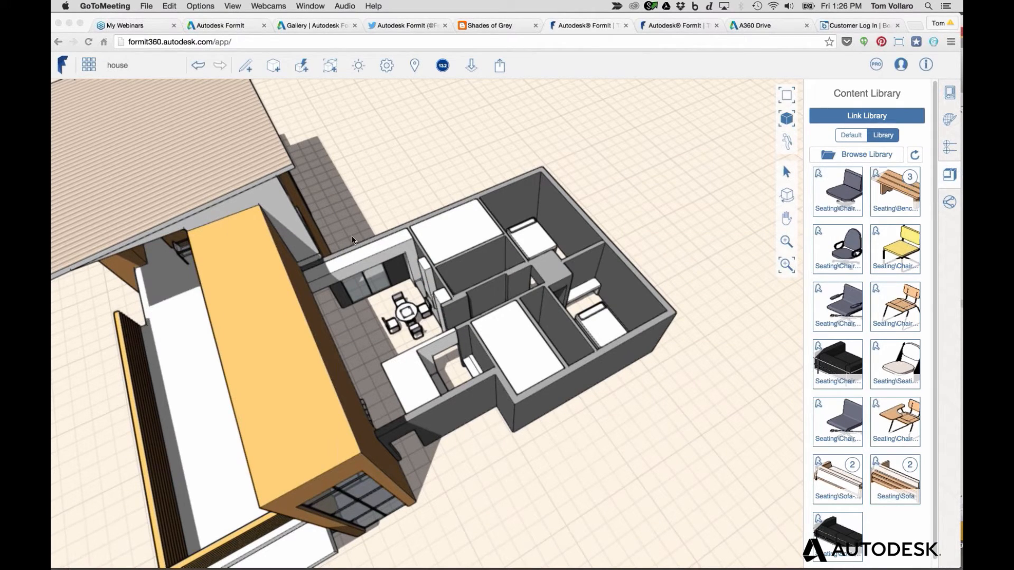
{"action": "key", "text": "super+Tab"}
{"action": "key", "text": "super+Tab"}
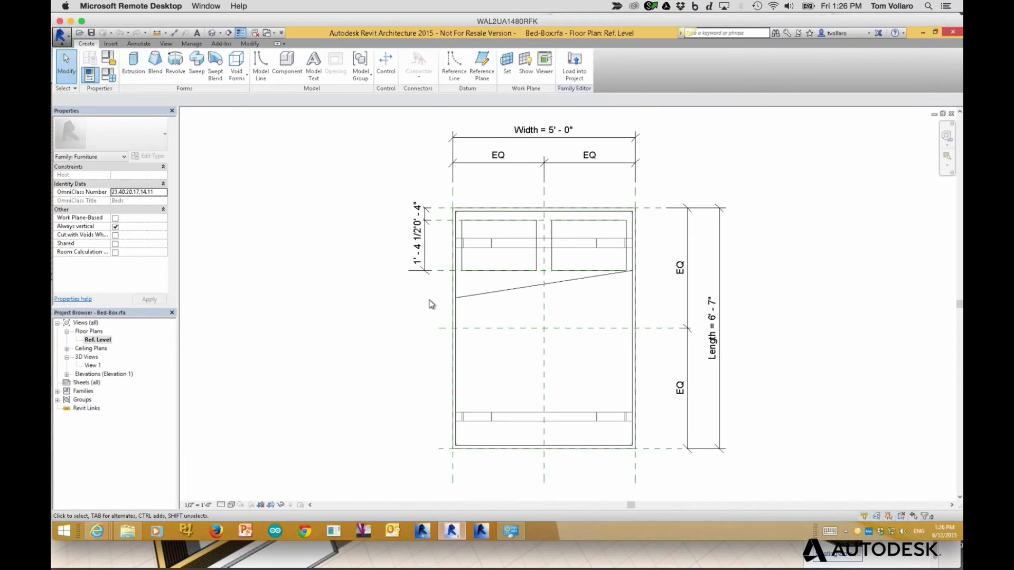
Show Project3's 3D view of the furnished house and the Add-Ins FormIt 360 Conversion panel
{"action": "left_click", "coordinate": [196, 63]}
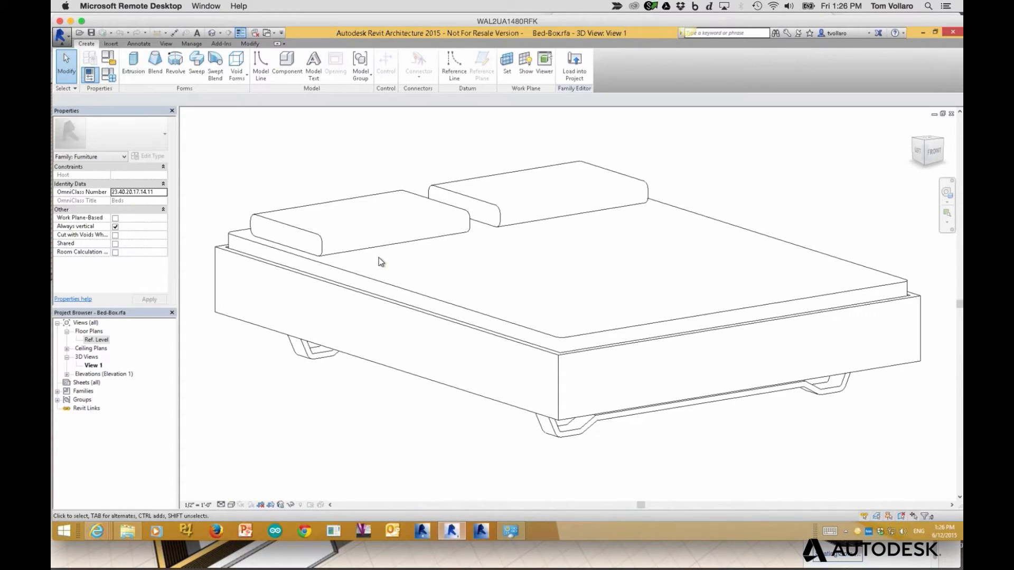
{"action": "key", "text": "ctrl+Tab"}
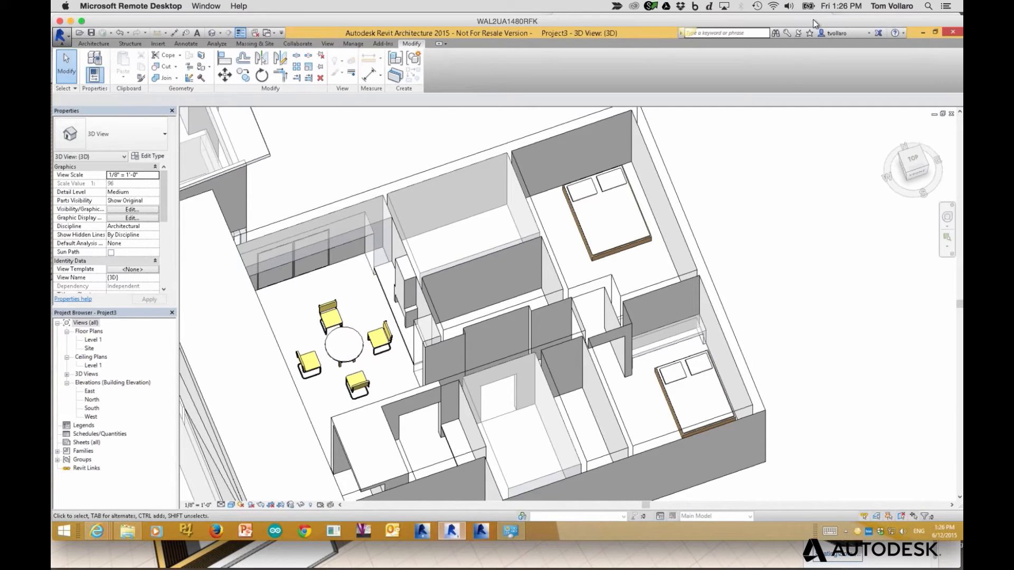
{"action": "left_click", "coordinate": [841, 20]}
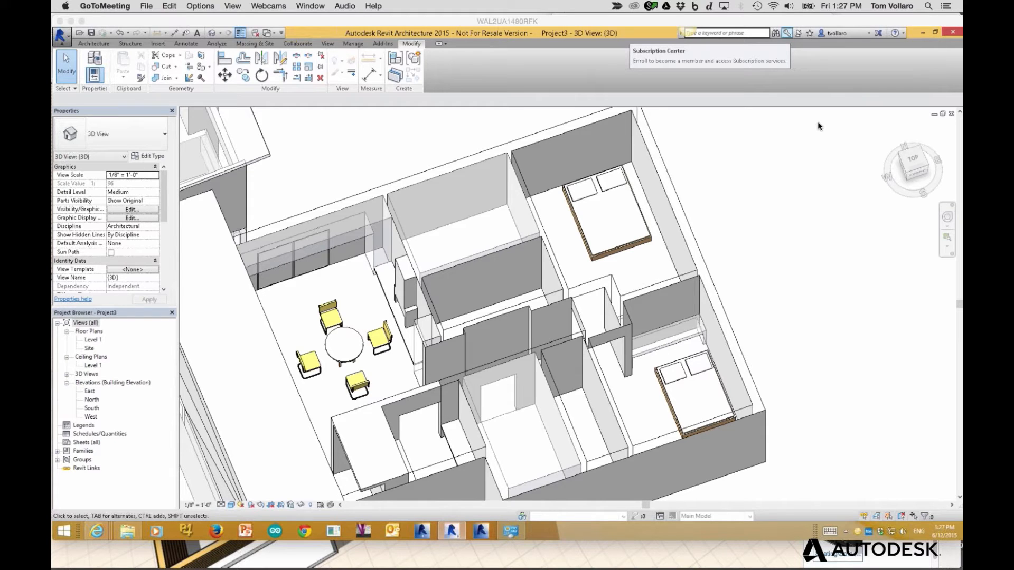
{"action": "key", "text": "super+Tab"}
{"action": "left_click", "coordinate": [544, 72]}
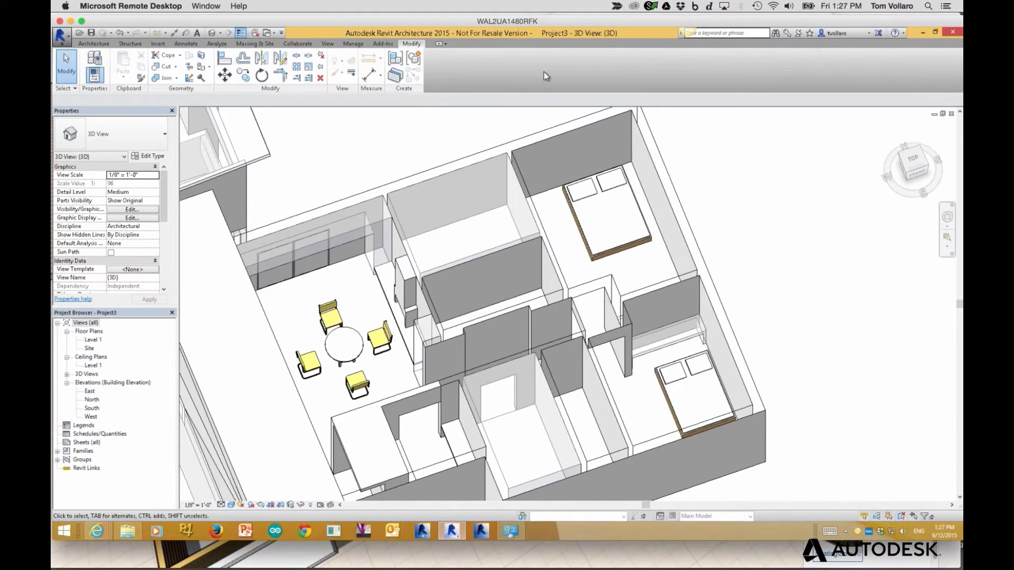
{"action": "left_click", "coordinate": [381, 43]}
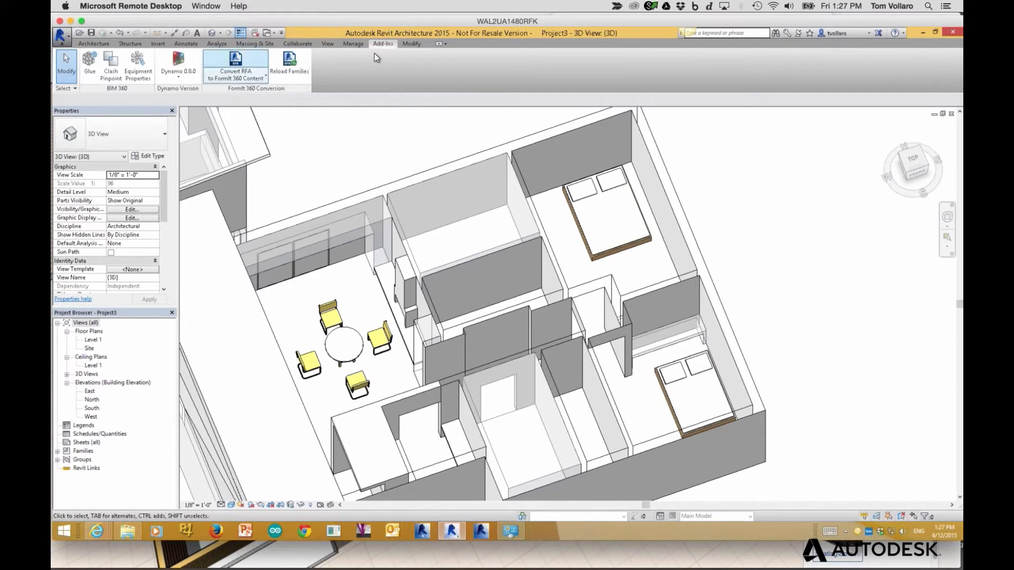
{"action": "left_click", "coordinate": [235, 66]}
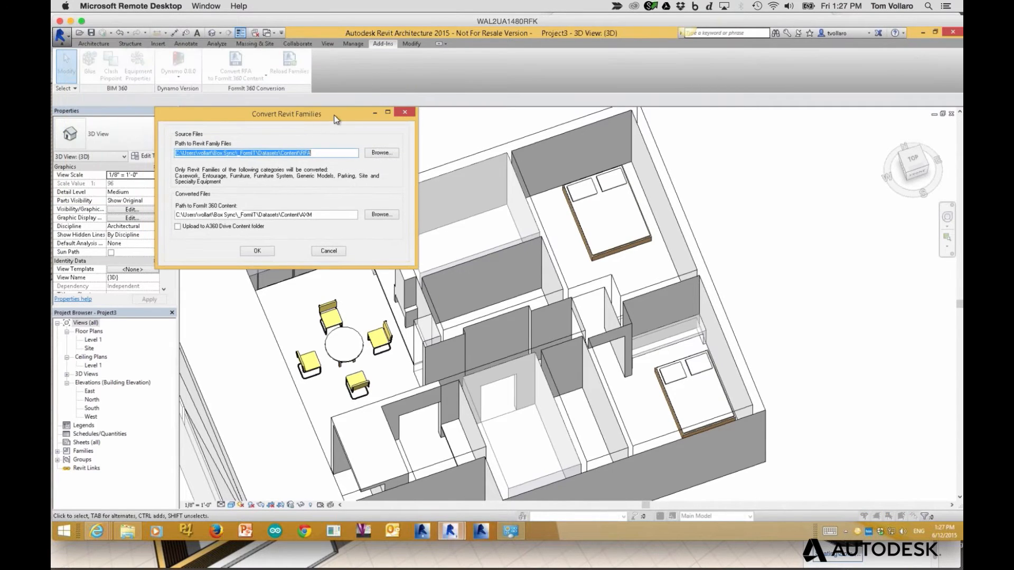
{"action": "left_click_drag", "start_coordinate": [318, 152], "coordinate": [176, 146]}
{"action": "left_click", "coordinate": [324, 215]}
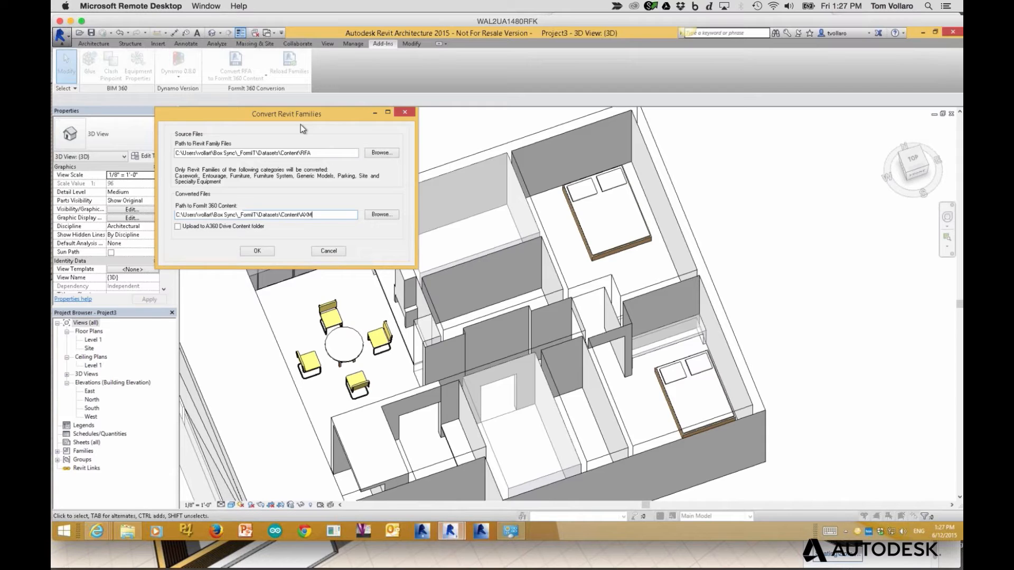
{"action": "left_click_drag", "start_coordinate": [274, 115], "coordinate": [293, 112]}
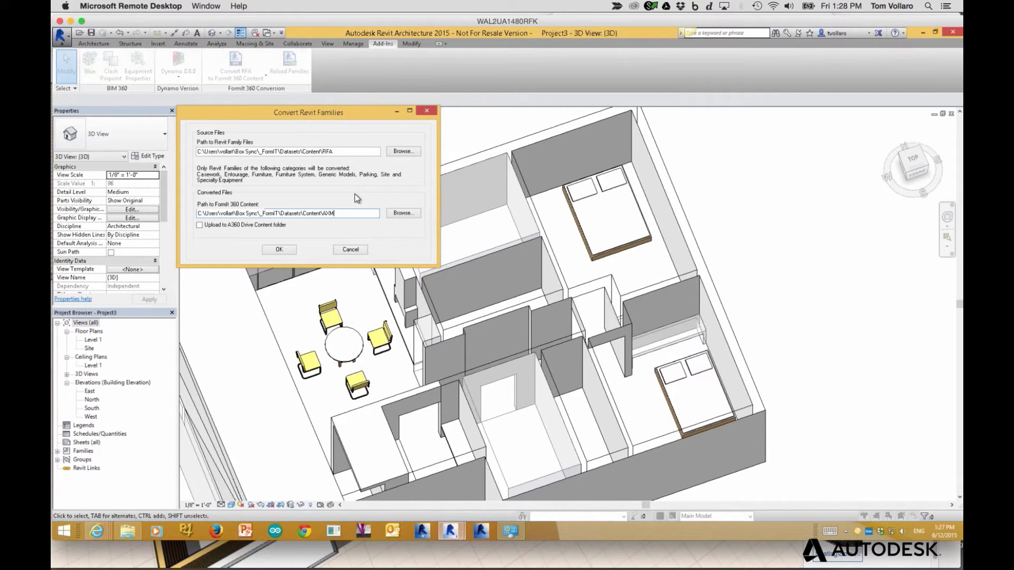
{"action": "left_click", "coordinate": [348, 250]}
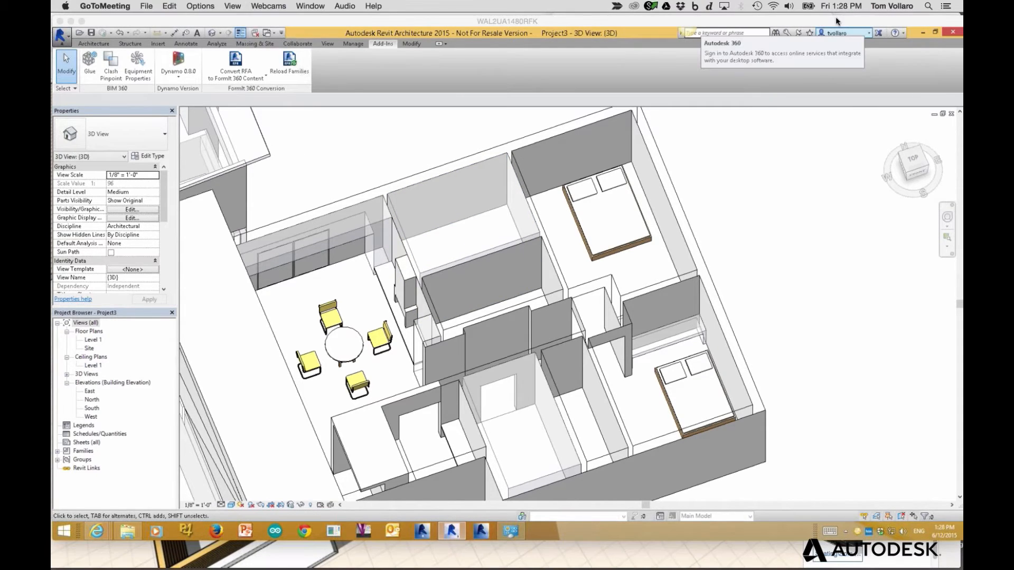
{"action": "left_click", "coordinate": [437, 144]}
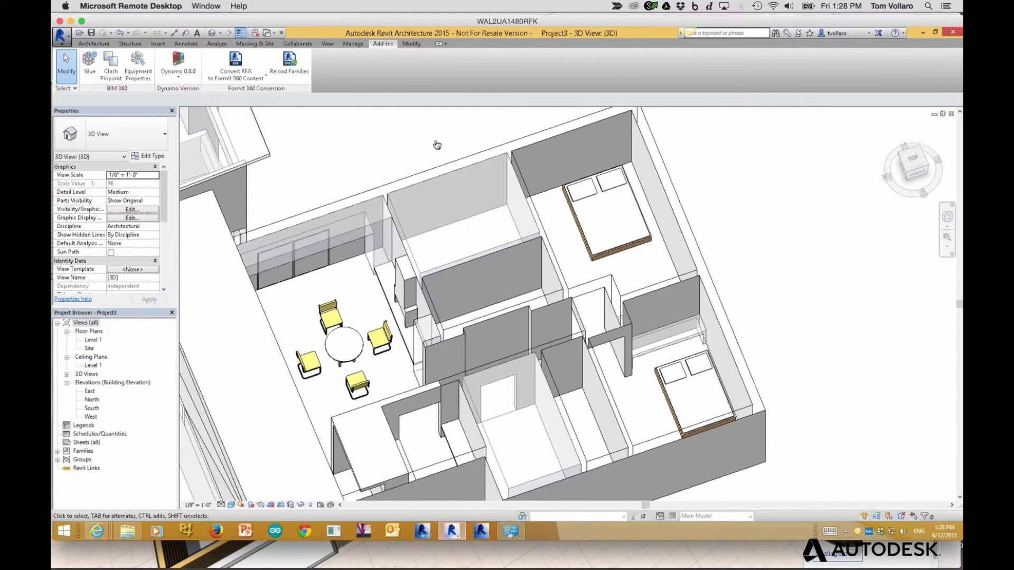
Return to FormIt in Chrome, zoom into the house and select the whole house model
{"action": "key", "text": "super+Tab"}
{"action": "key", "text": "super+Tab"}
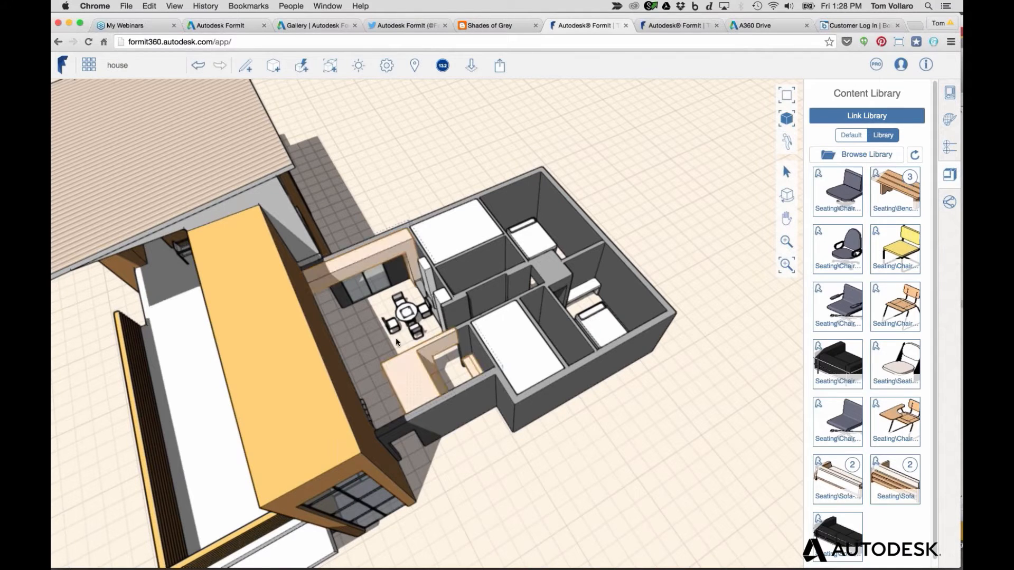
{"action": "scroll", "coordinate": [395, 332], "scroll_direction": "up", "scroll_amount": 3}
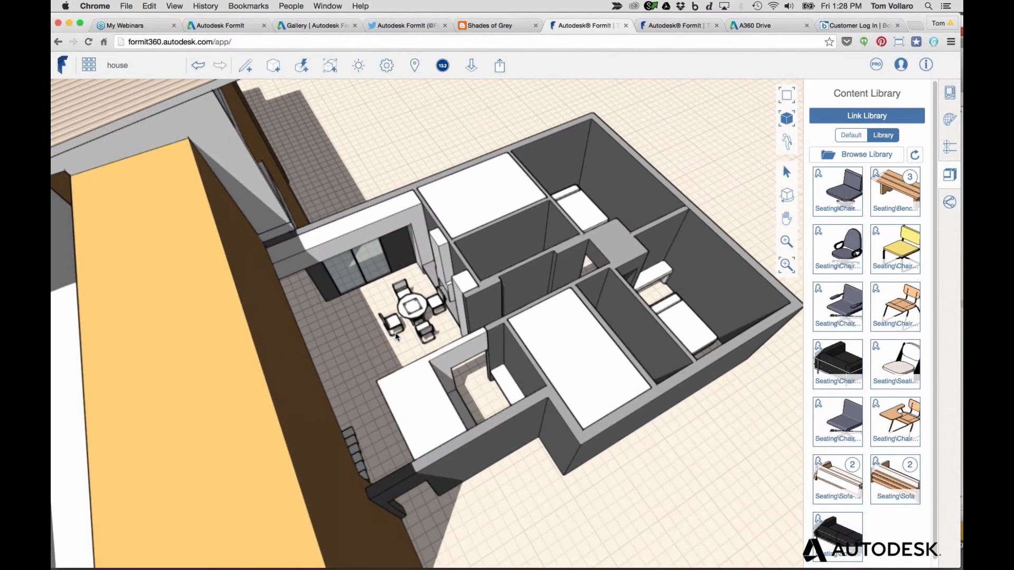
{"action": "scroll", "coordinate": [395, 332], "scroll_direction": "up", "scroll_amount": 1}
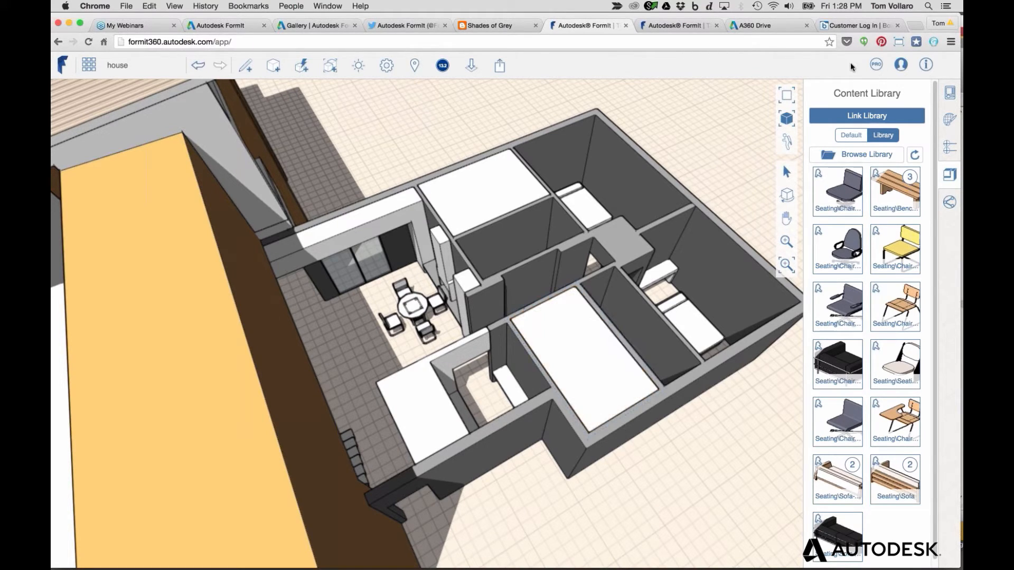
{"action": "left_click", "coordinate": [868, 22]}
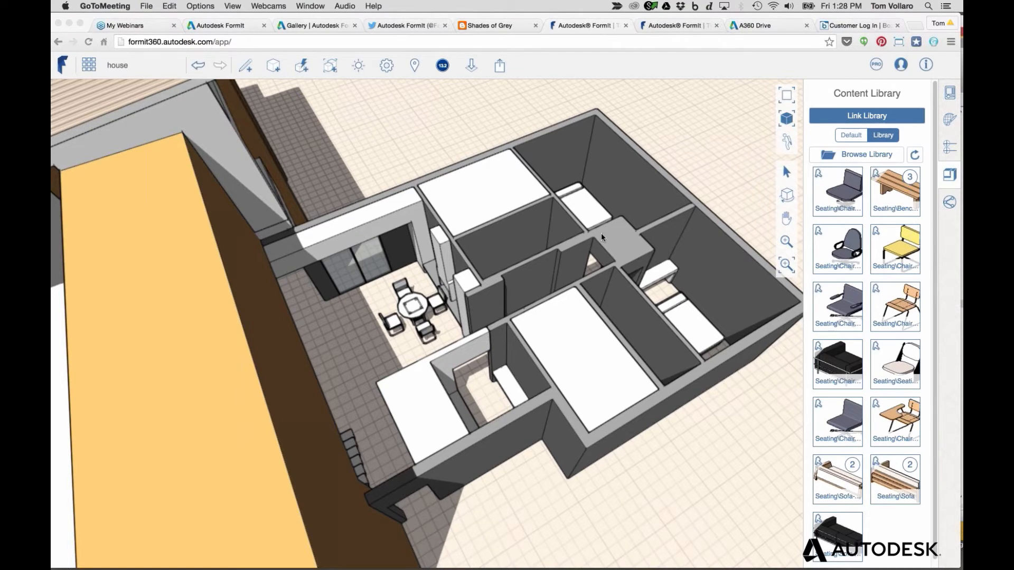
{"action": "left_click", "coordinate": [401, 289]}
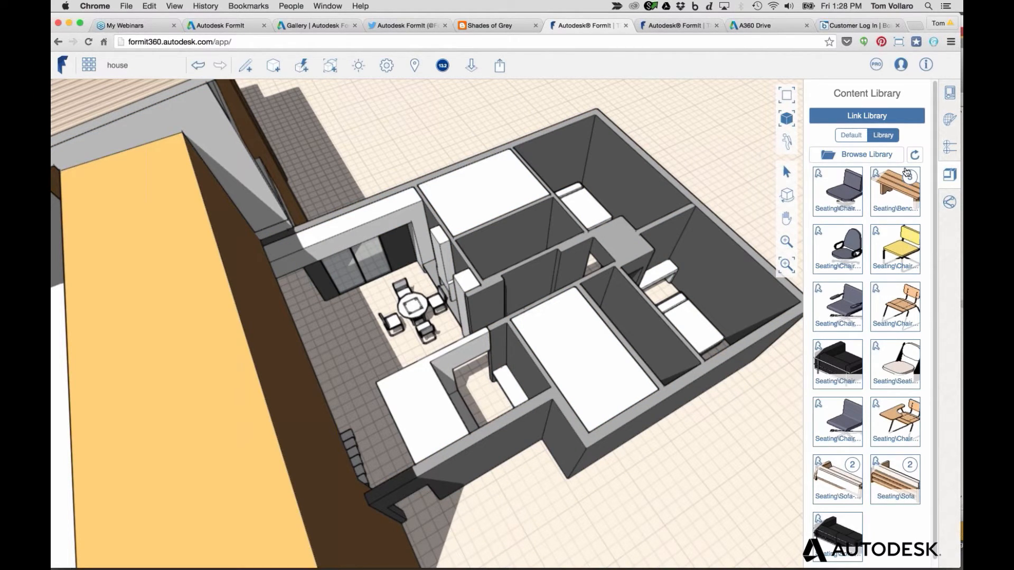
{"action": "key", "text": "super+Tab"}
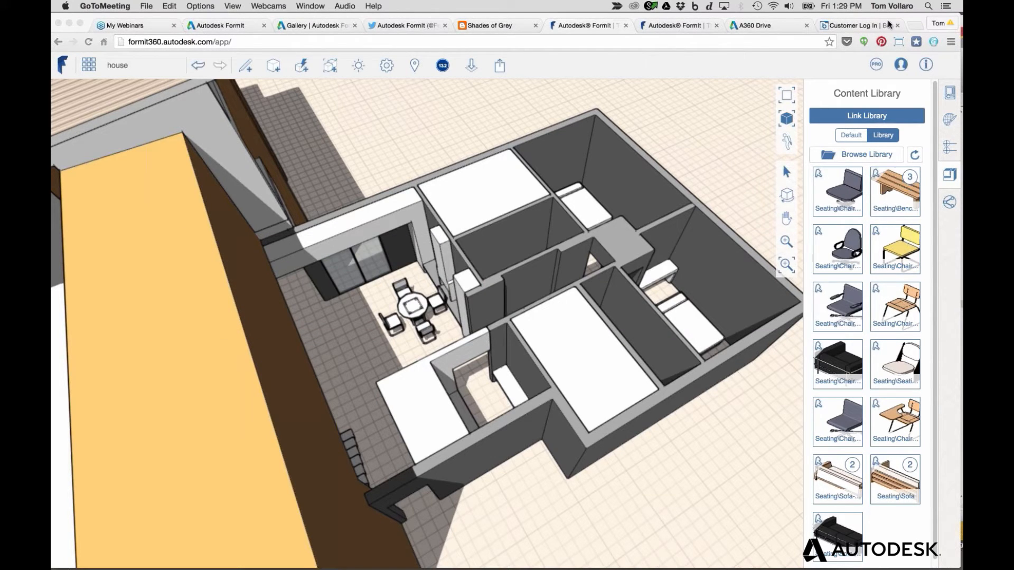
{"action": "left_click_drag", "start_coordinate": [883, 16], "coordinate": [851, 20]}
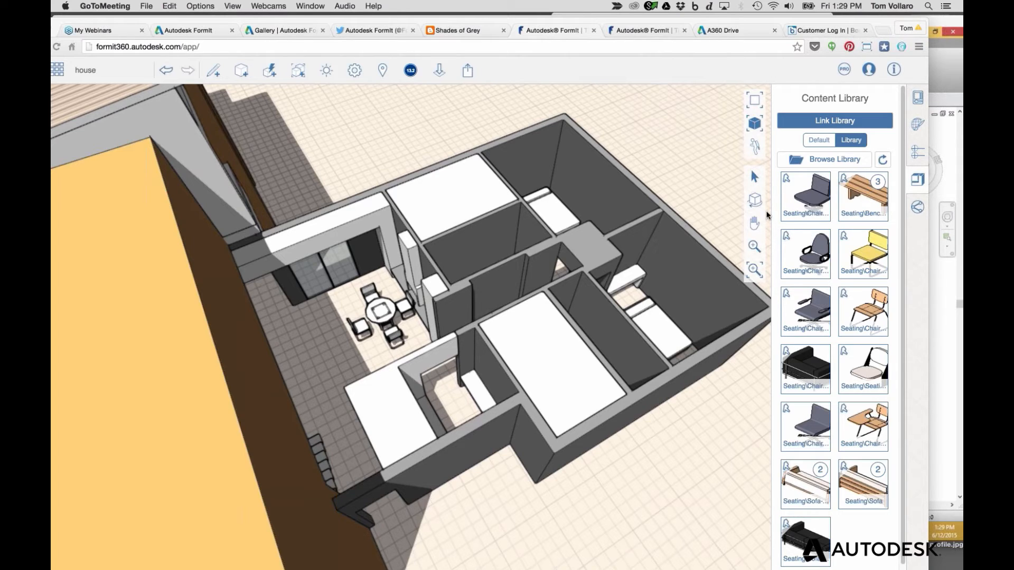
{"action": "left_click", "coordinate": [682, 157]}
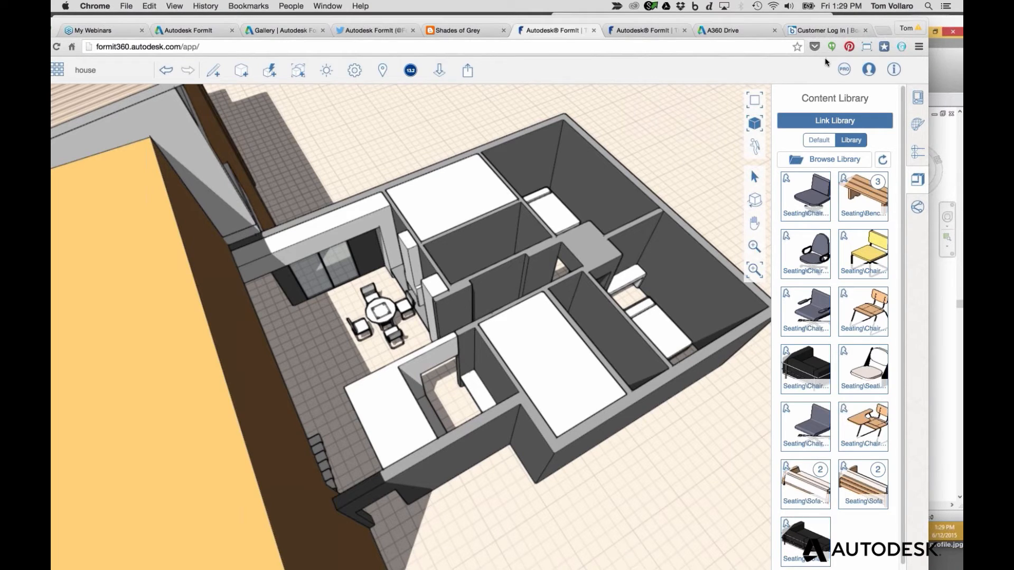
{"action": "left_click", "coordinate": [900, 22]}
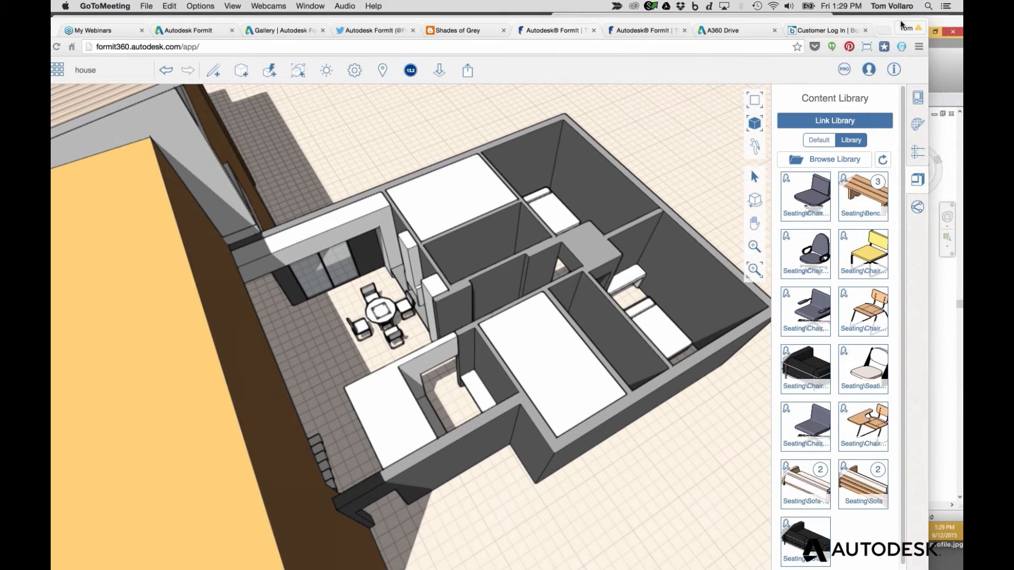
{"action": "left_click", "coordinate": [792, 101]}
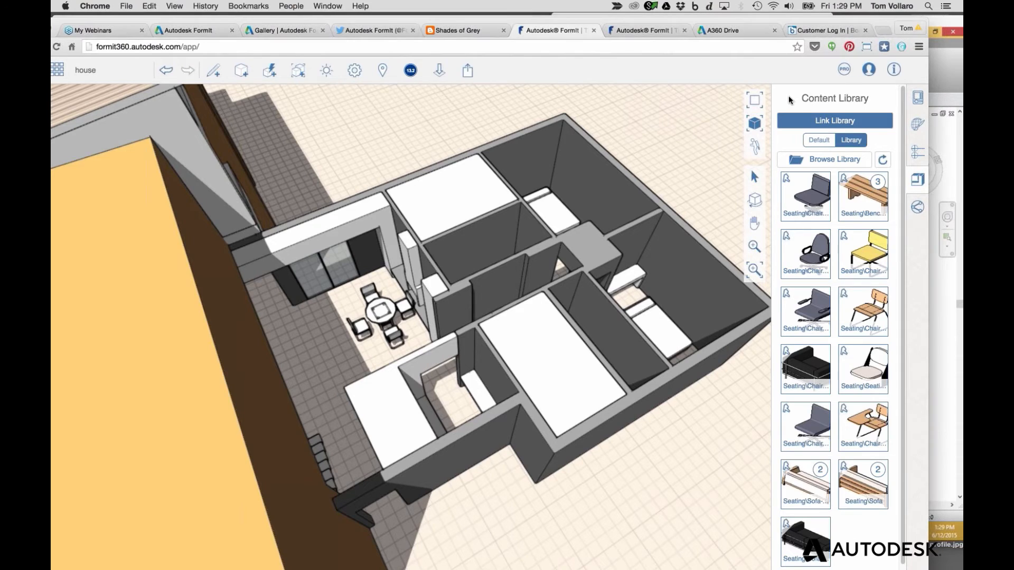
{"action": "left_click", "coordinate": [786, 23]}
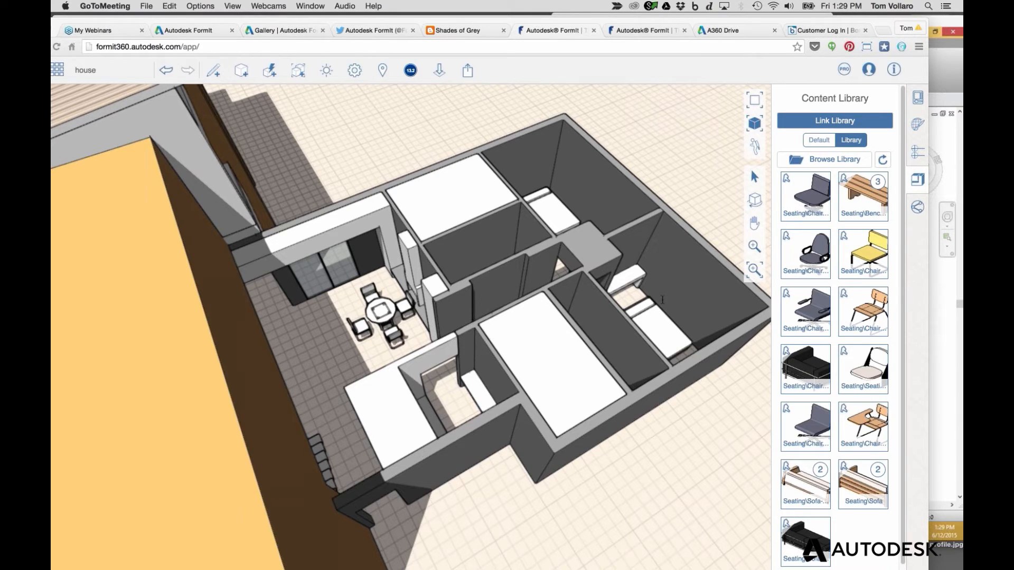
{"action": "left_click", "coordinate": [600, 255]}
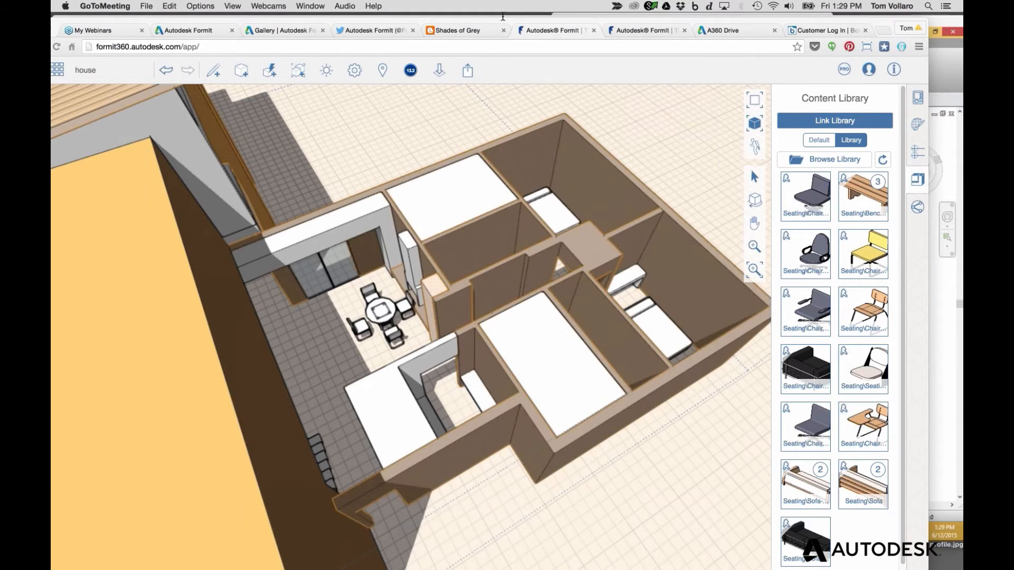
Open the second FormIt browser tab holding the couch sketch
{"action": "left_click", "coordinate": [586, 21]}
{"action": "left_click_drag", "start_coordinate": [586, 20], "coordinate": [585, 18]}
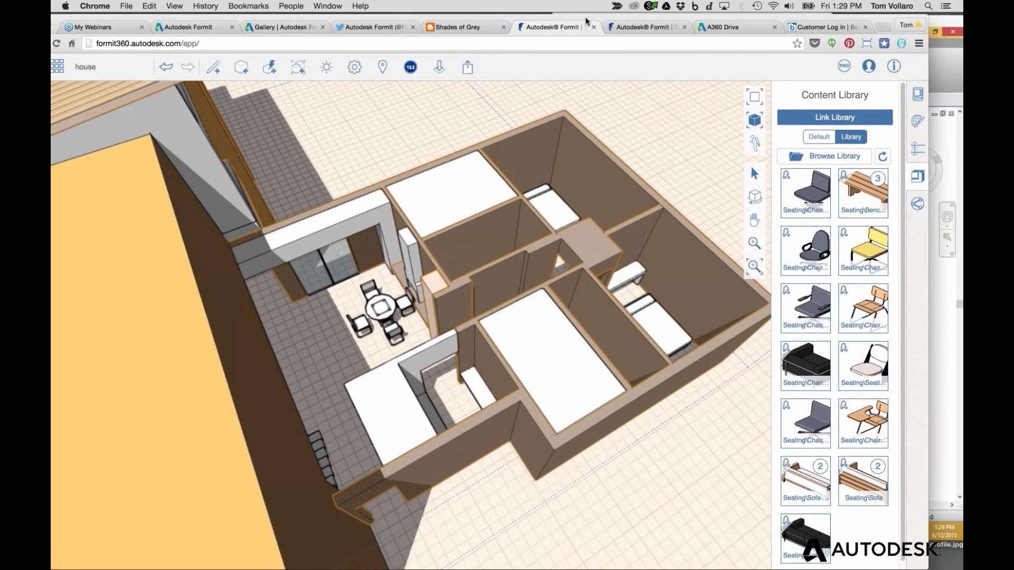
{"action": "left_click", "coordinate": [810, 22]}
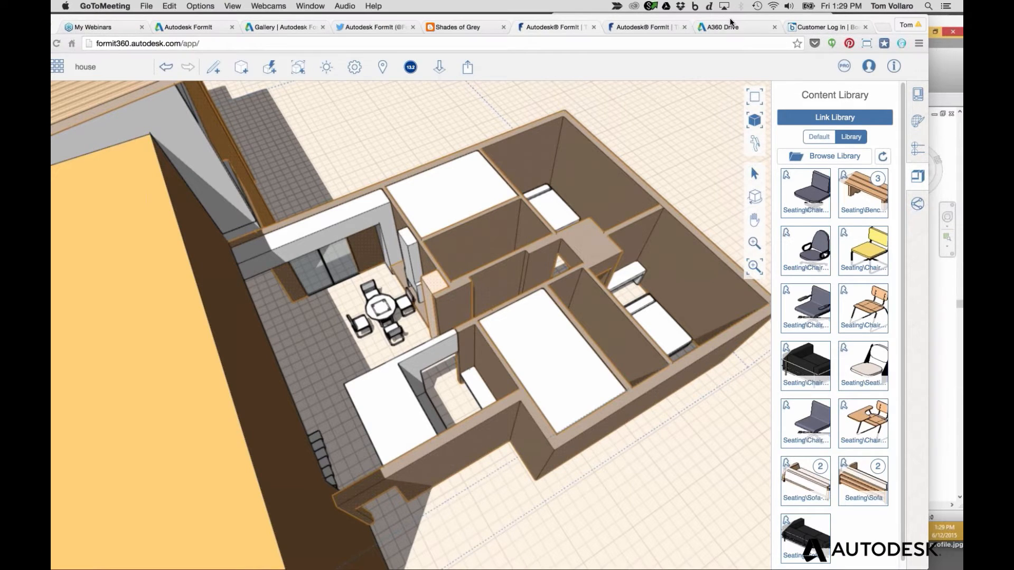
{"action": "left_click", "coordinate": [635, 29]}
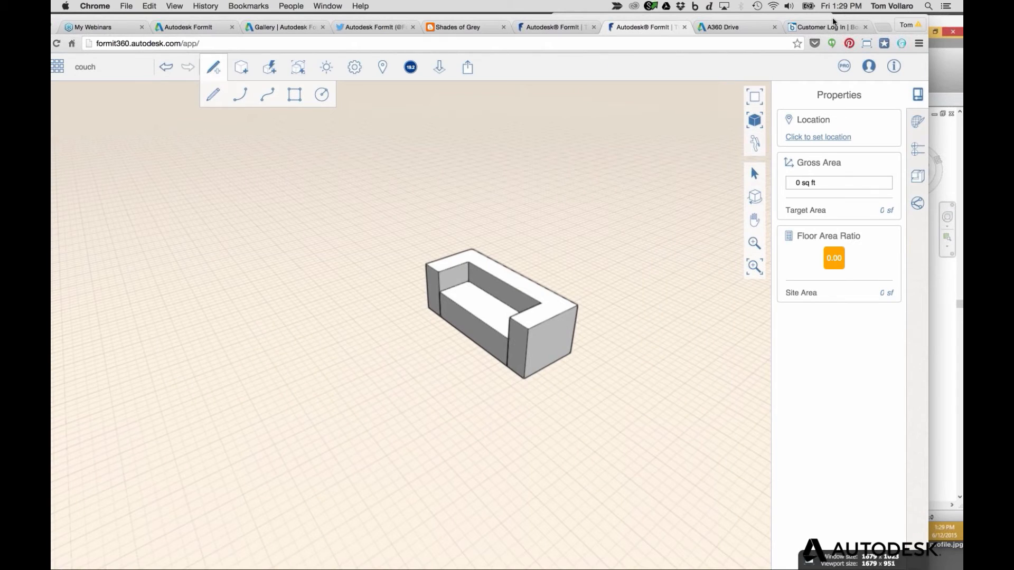
Orbit the view to face the couch's front and select the couch
{"action": "left_click", "coordinate": [454, 324]}
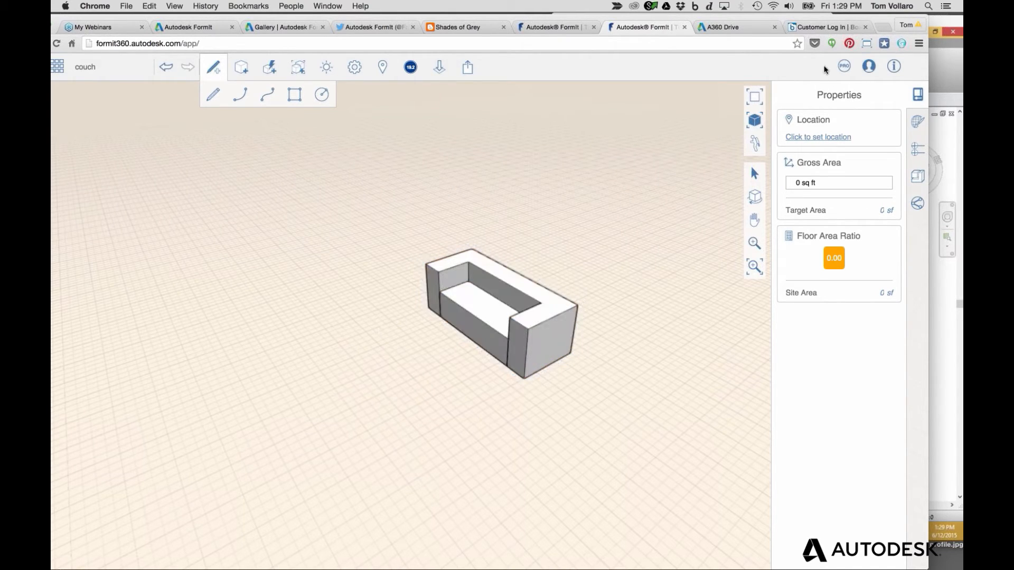
{"action": "left_click", "coordinate": [836, 23]}
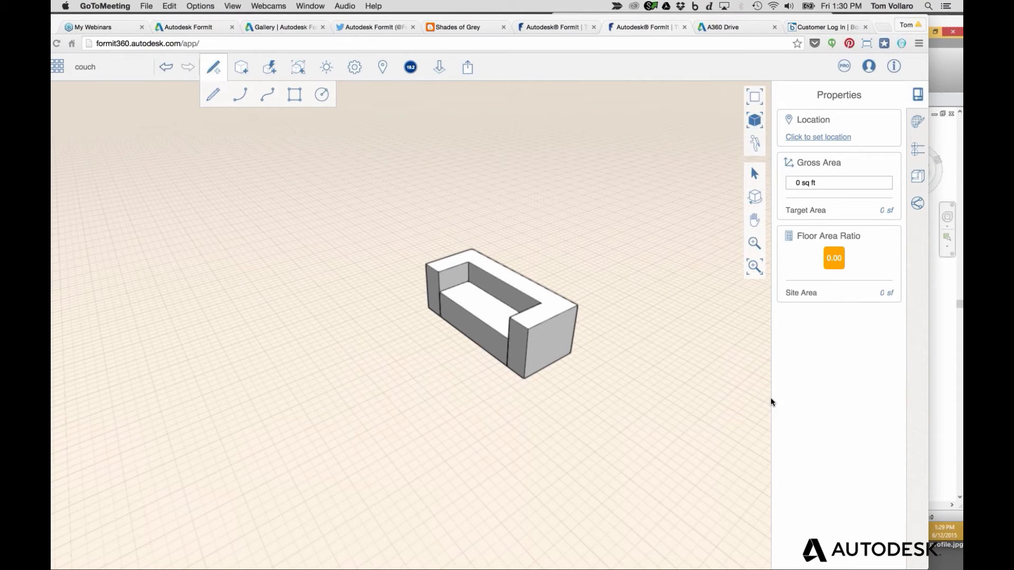
{"action": "left_click", "coordinate": [416, 259]}
{"action": "scroll", "coordinate": [460, 326], "scroll_direction": "up", "scroll_amount": 3}
{"action": "scroll", "coordinate": [459, 329], "scroll_direction": "down", "scroll_amount": 3}
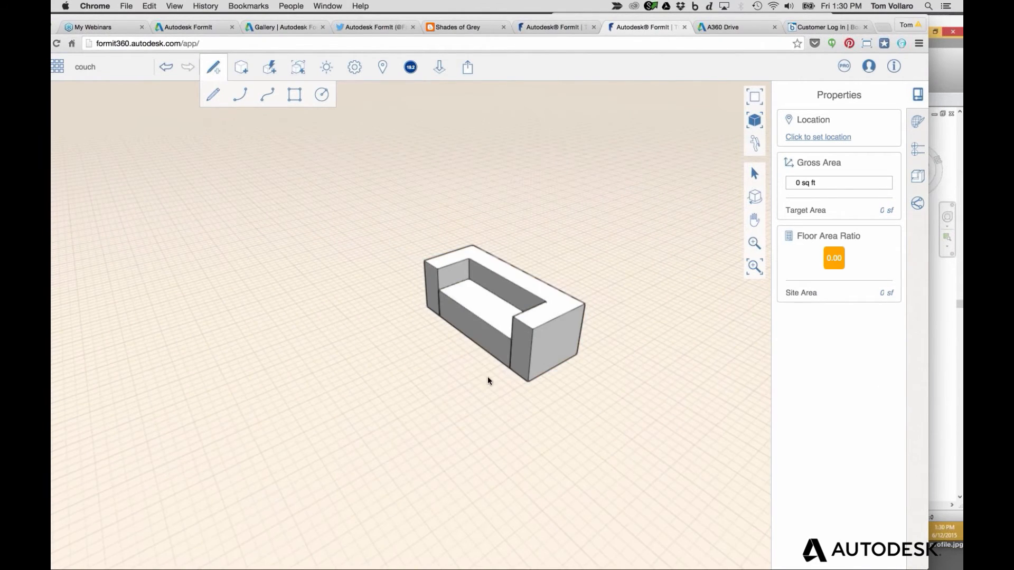
{"action": "middle_click_drag", "start_coordinate": [486, 378], "coordinate": [527, 353]}
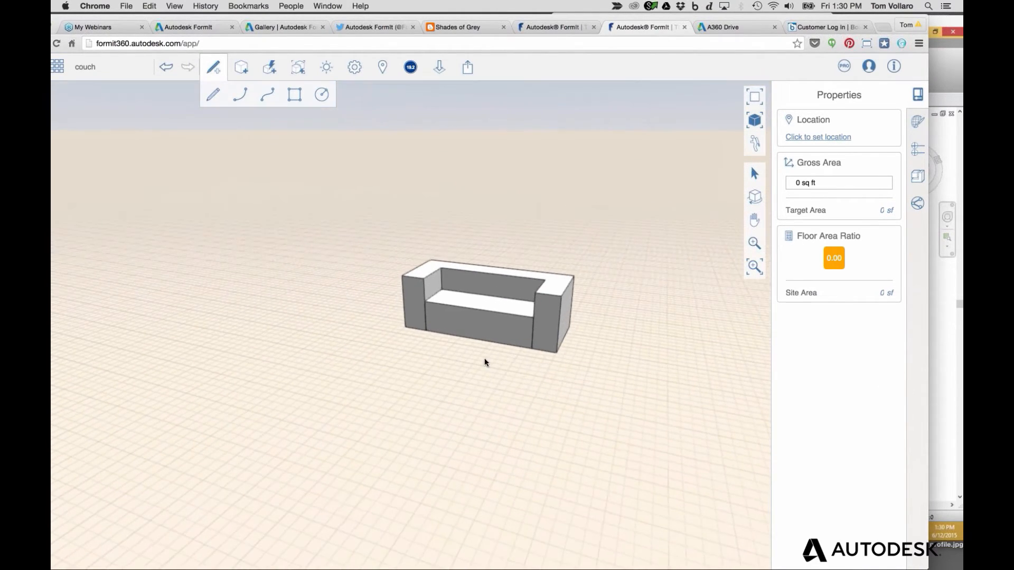
{"action": "scroll", "coordinate": [483, 292], "scroll_direction": "up", "scroll_amount": 3}
{"action": "left_click", "coordinate": [483, 293]}
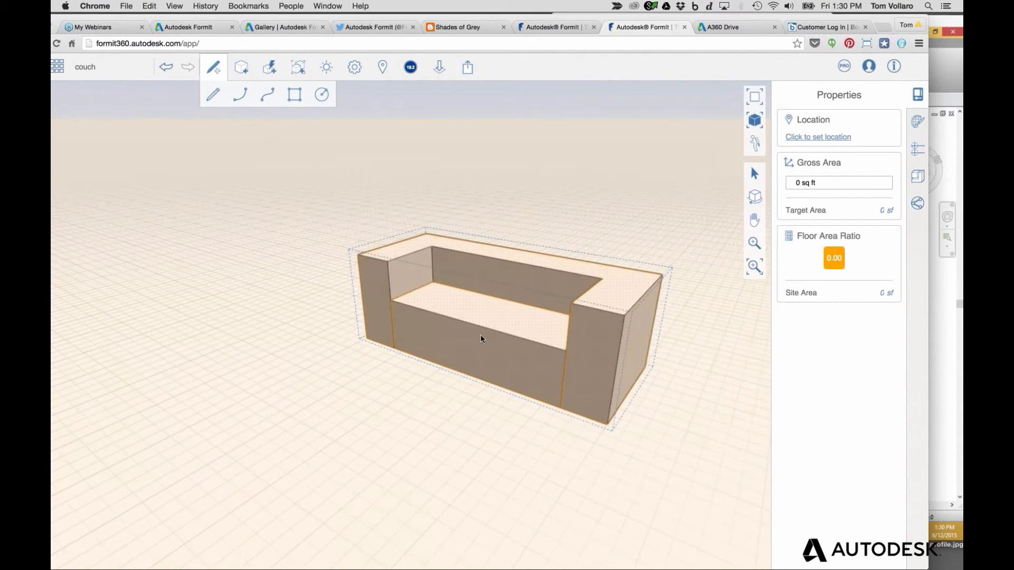
{"action": "left_click", "coordinate": [486, 467]}
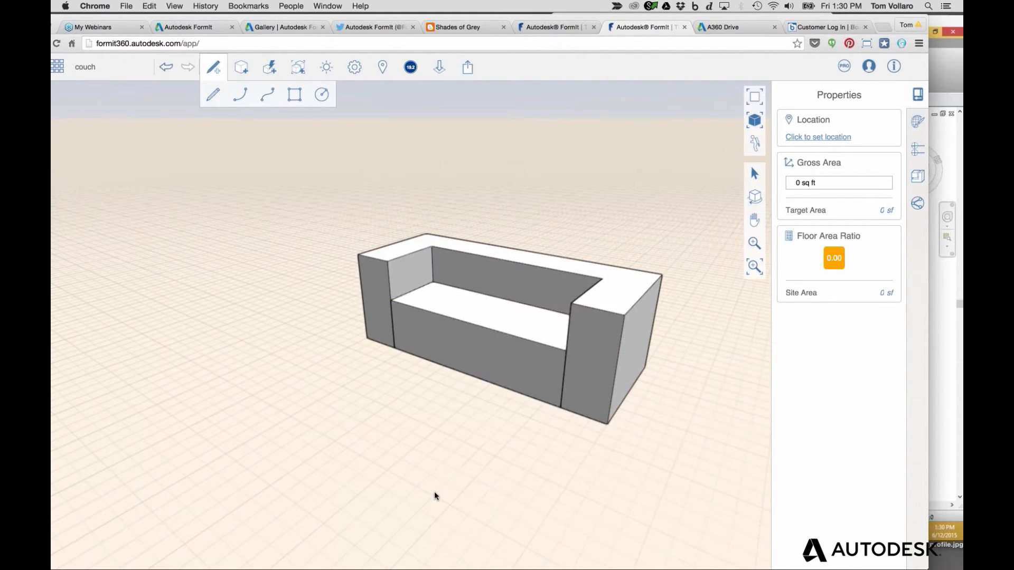
{"action": "scroll", "coordinate": [485, 352], "scroll_direction": "up", "scroll_amount": 3}
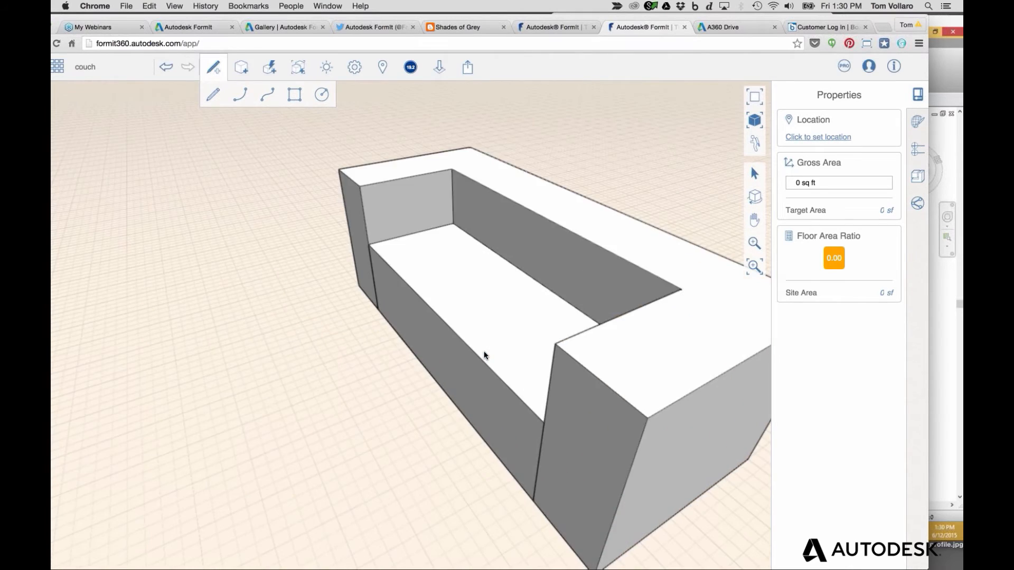
{"action": "scroll", "coordinate": [486, 351], "scroll_direction": "down", "scroll_amount": 5}
{"action": "left_click", "coordinate": [492, 357]}
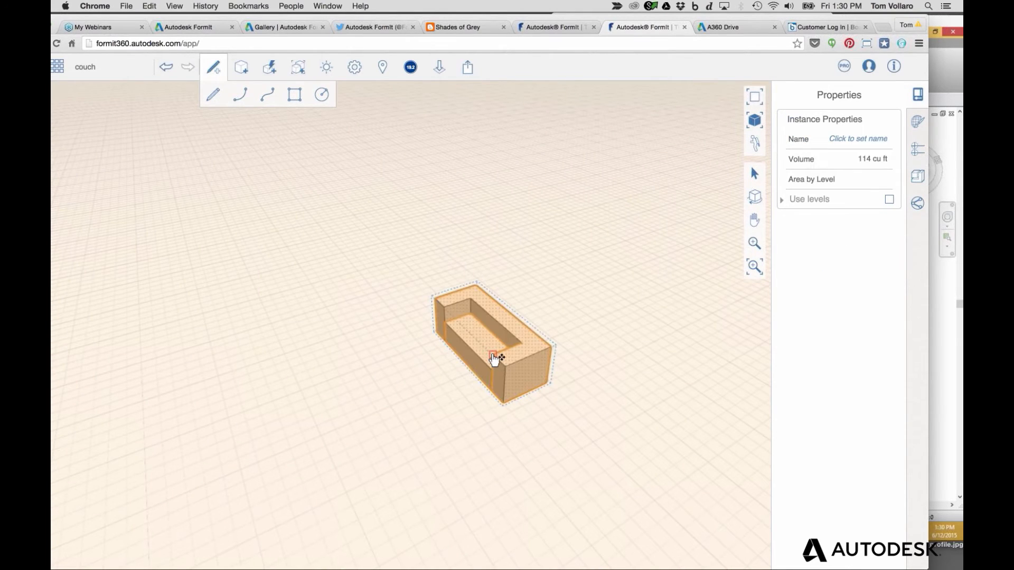
Copy the couch, paste the copy left of the original, and rotate it
{"action": "key", "text": "super+c"}
{"action": "key", "text": "super+v"}
{"action": "left_click", "coordinate": [333, 307]}
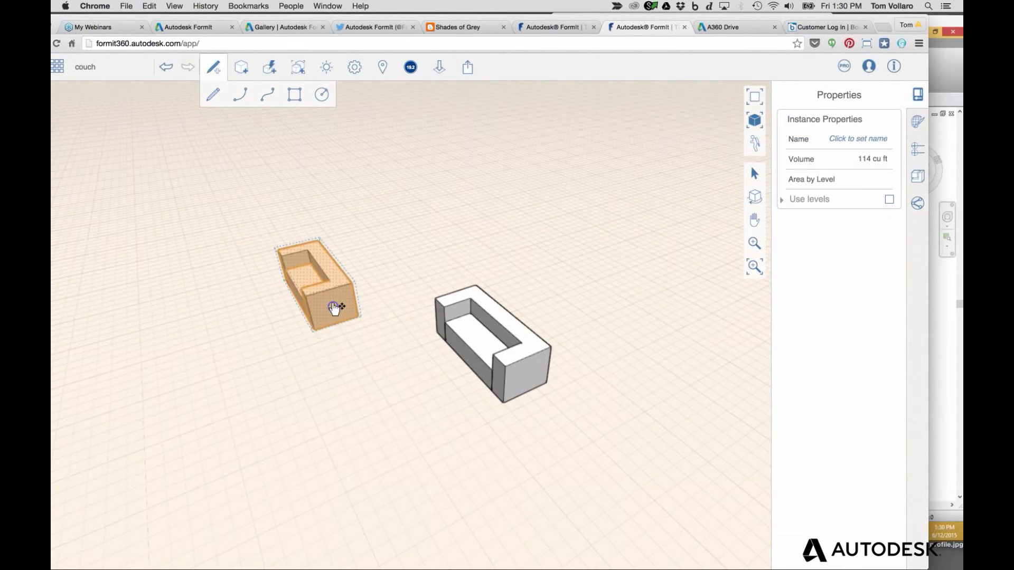
{"action": "right_click", "coordinate": [333, 308]}
{"action": "left_click", "coordinate": [373, 271]}
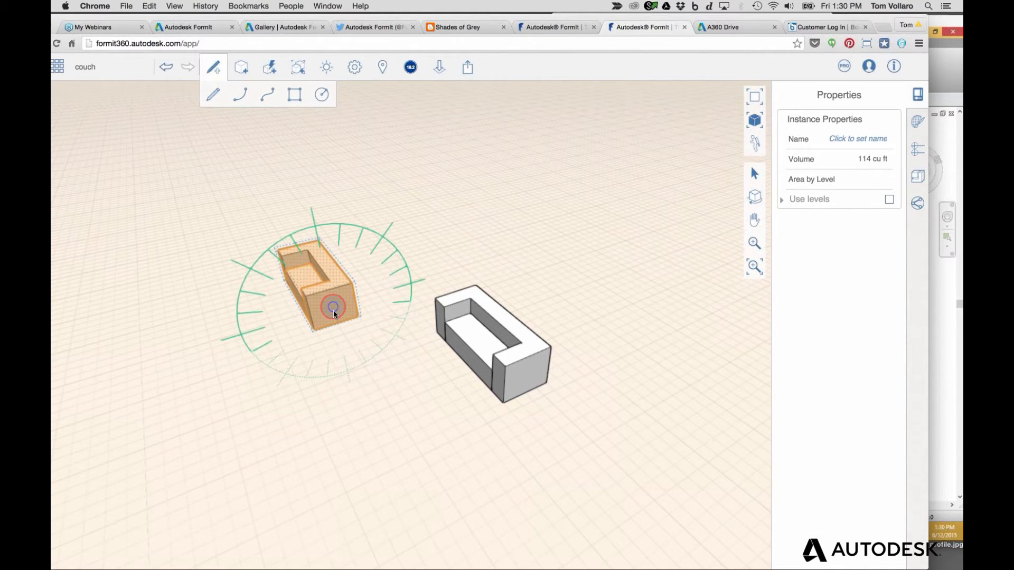
{"action": "left_click", "coordinate": [334, 272]}
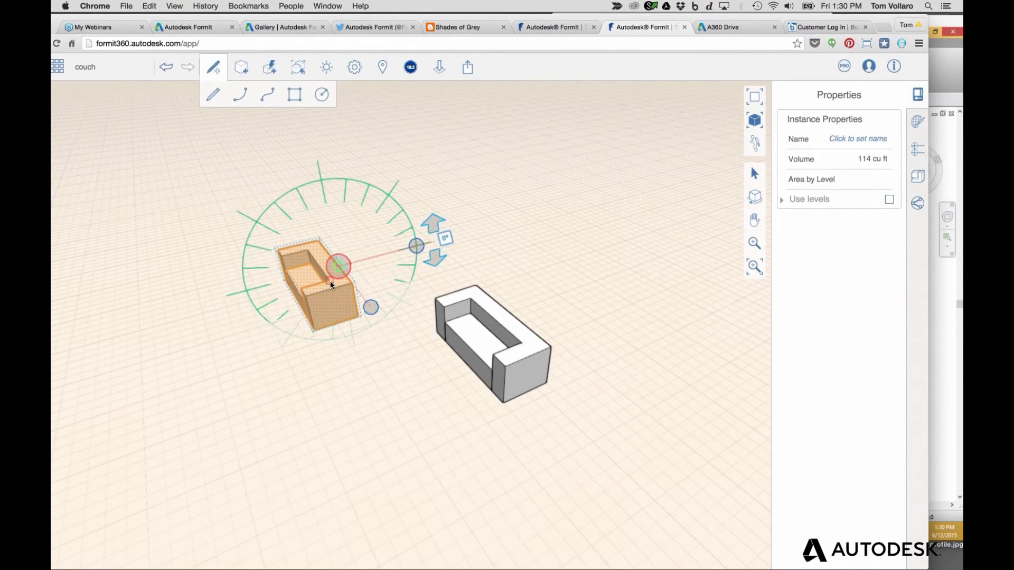
{"action": "key", "text": "Escape"}
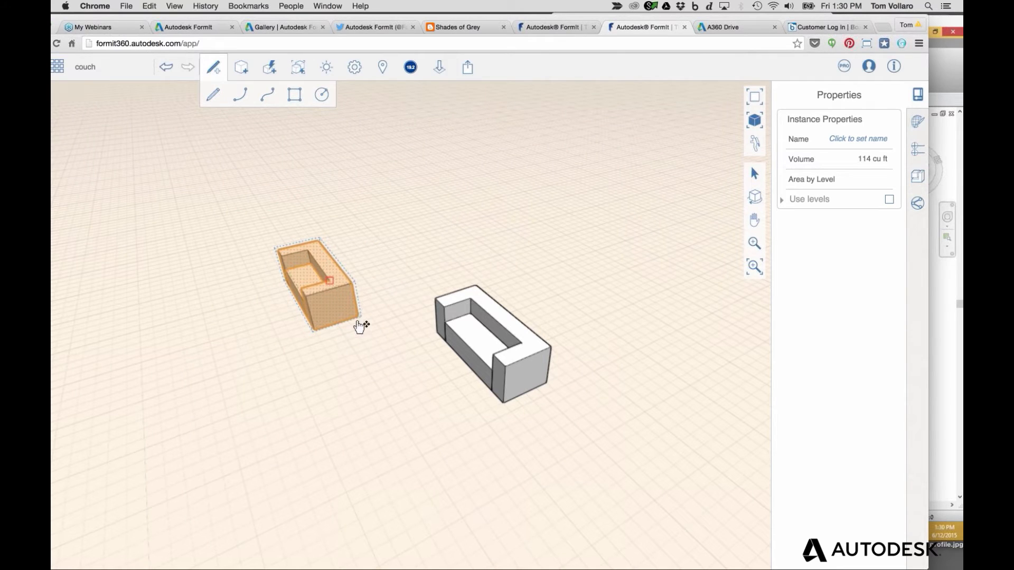
Open the original couch group for editing, showing name couch and category Furniture
{"action": "right_click", "coordinate": [363, 260]}
{"action": "key", "text": "Escape"}
{"action": "key", "text": "Escape"}
{"action": "double_click", "coordinate": [471, 334]}
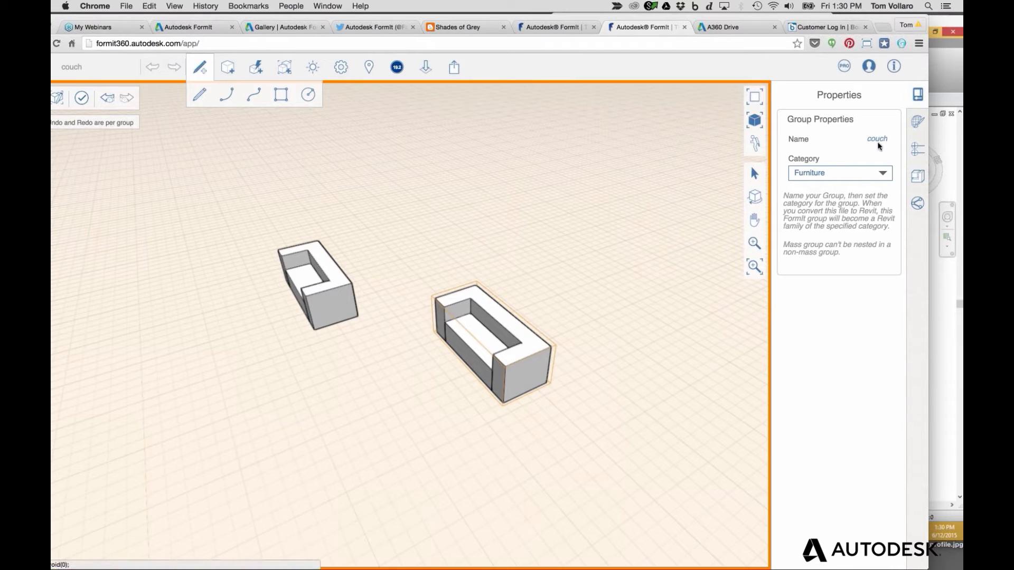
{"action": "left_click", "coordinate": [884, 179]}
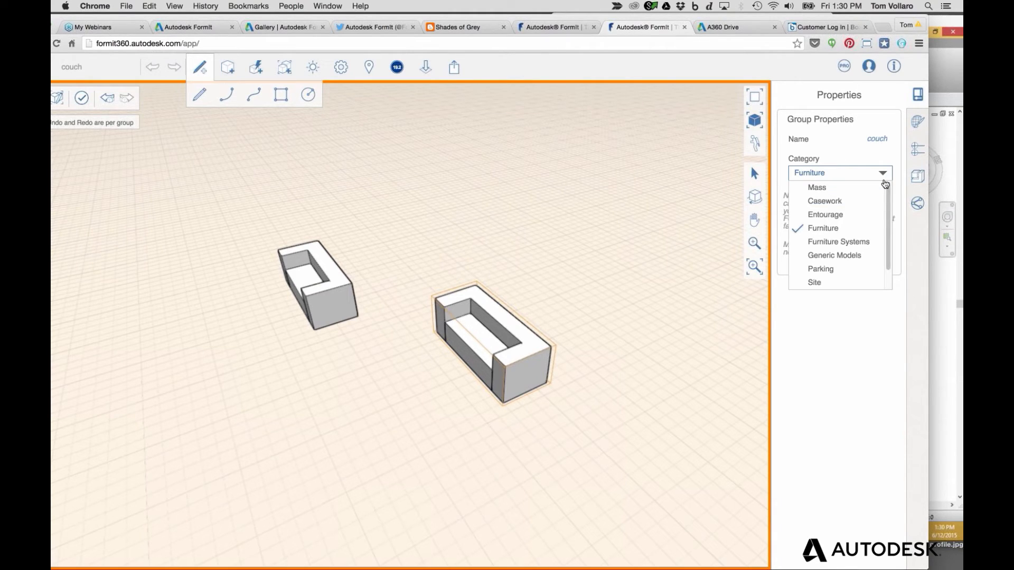
{"action": "left_click_drag", "start_coordinate": [889, 214], "coordinate": [887, 244]}
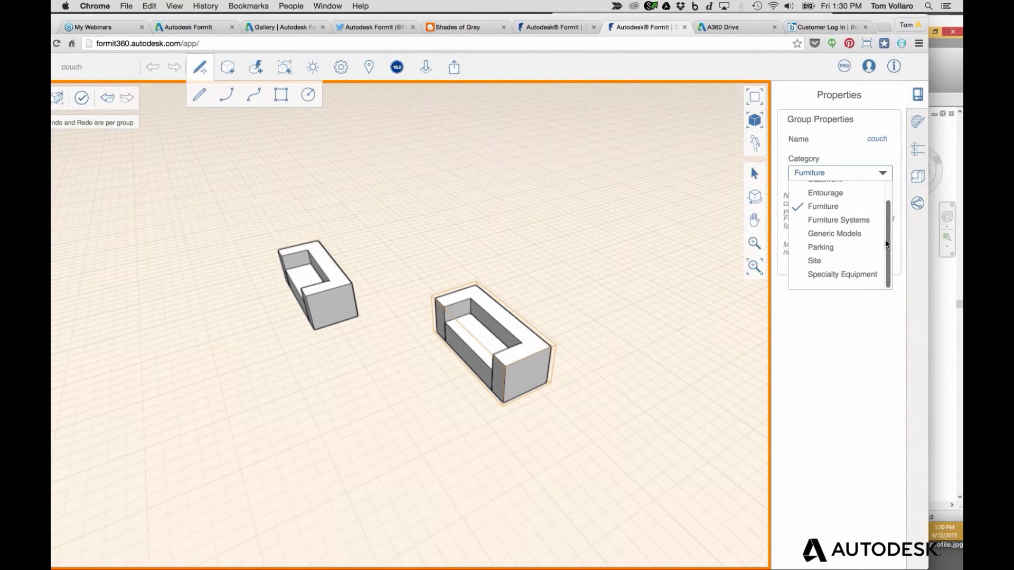
{"action": "left_click", "coordinate": [832, 234]}
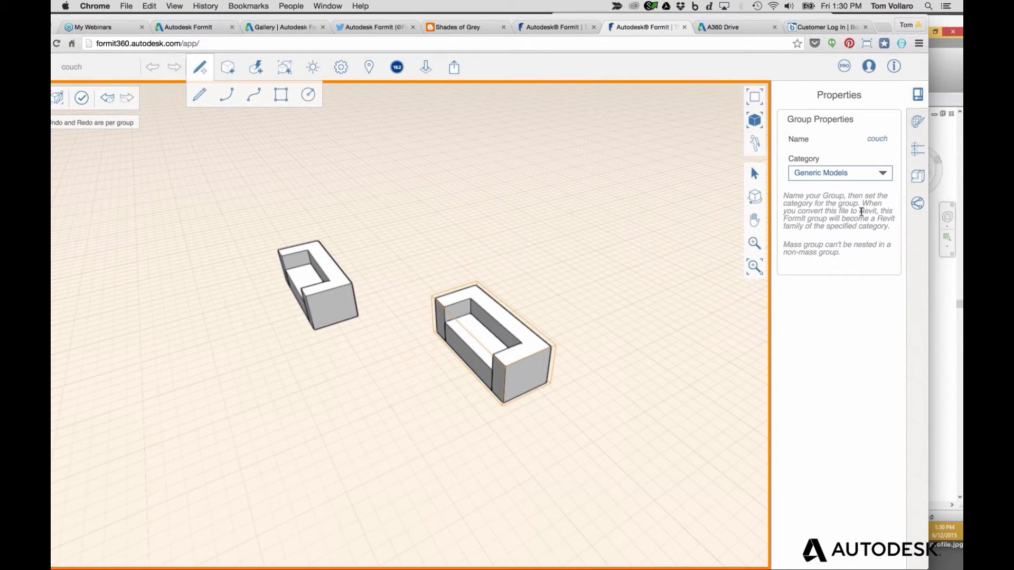
{"action": "left_click", "coordinate": [883, 177]}
{"action": "left_click", "coordinate": [805, 206]}
{"action": "key", "text": "super+Tab"}
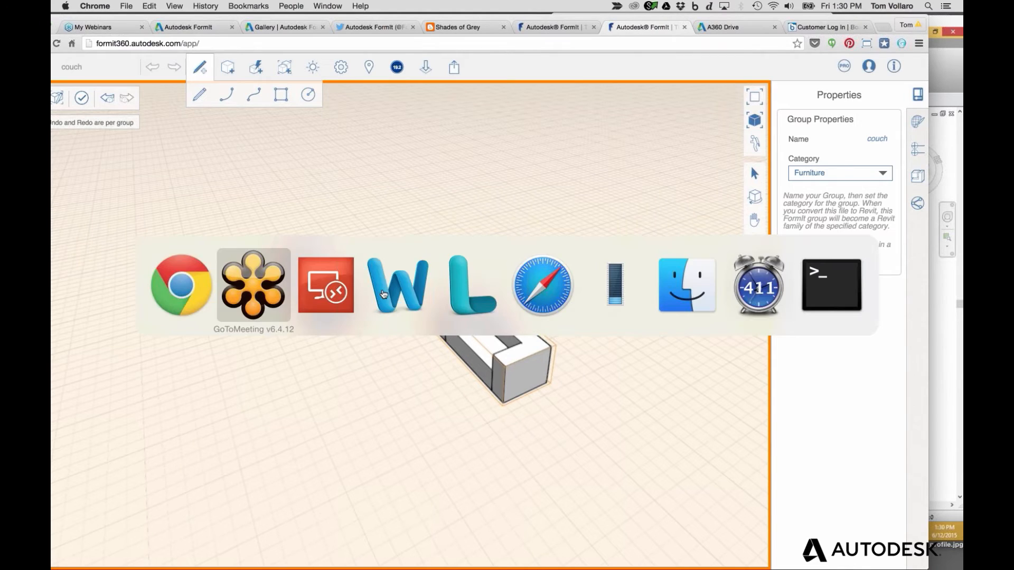
Convert couch.axm into Project8 with Convert FormIt 360 Sketch to RVT, dismissing the warning
{"action": "key", "text": "super+Tab"}
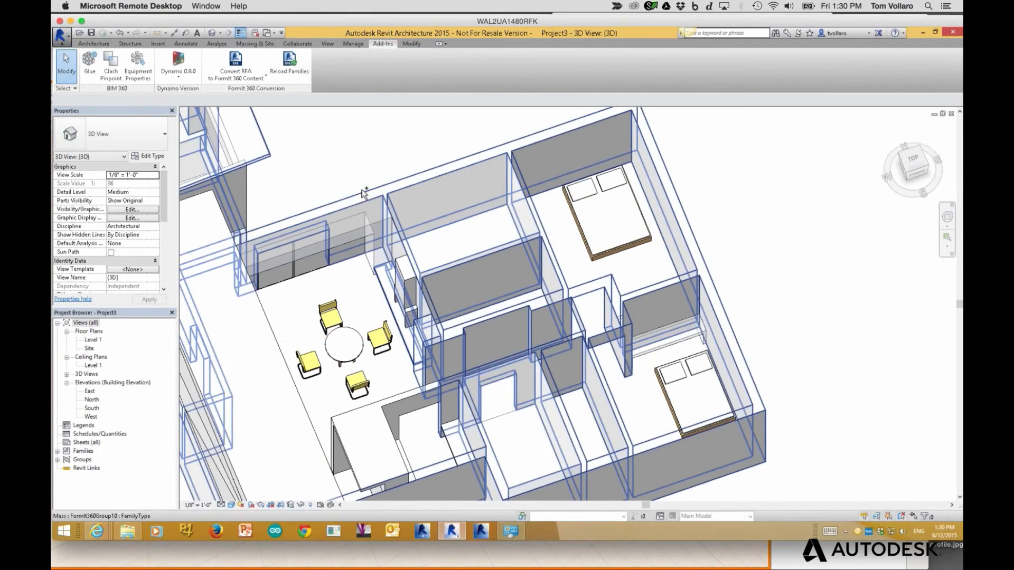
{"action": "key", "text": "ctrl+Tab"}
{"action": "key", "text": "ctrl+Tab"}
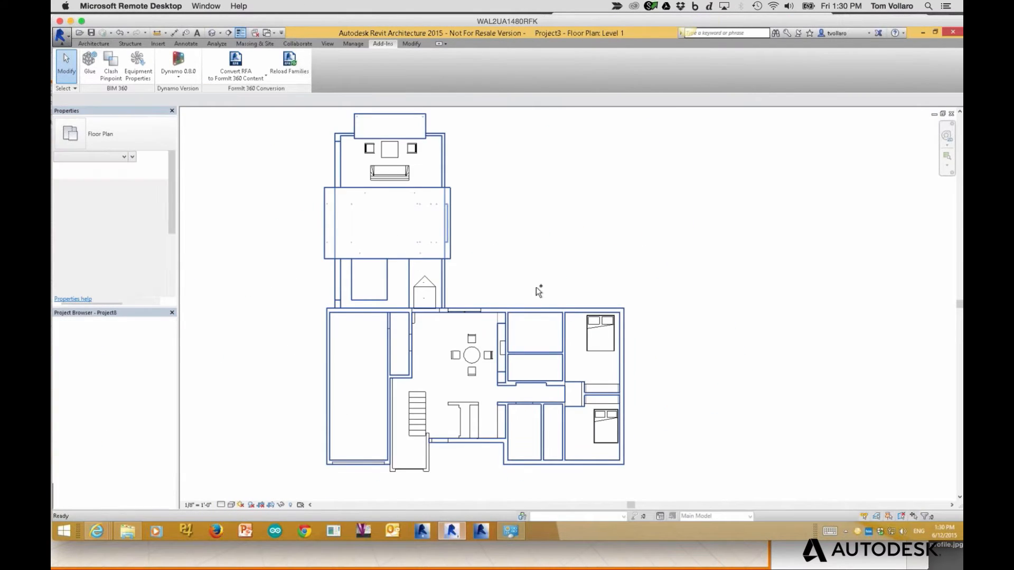
{"action": "left_click", "coordinate": [245, 80]}
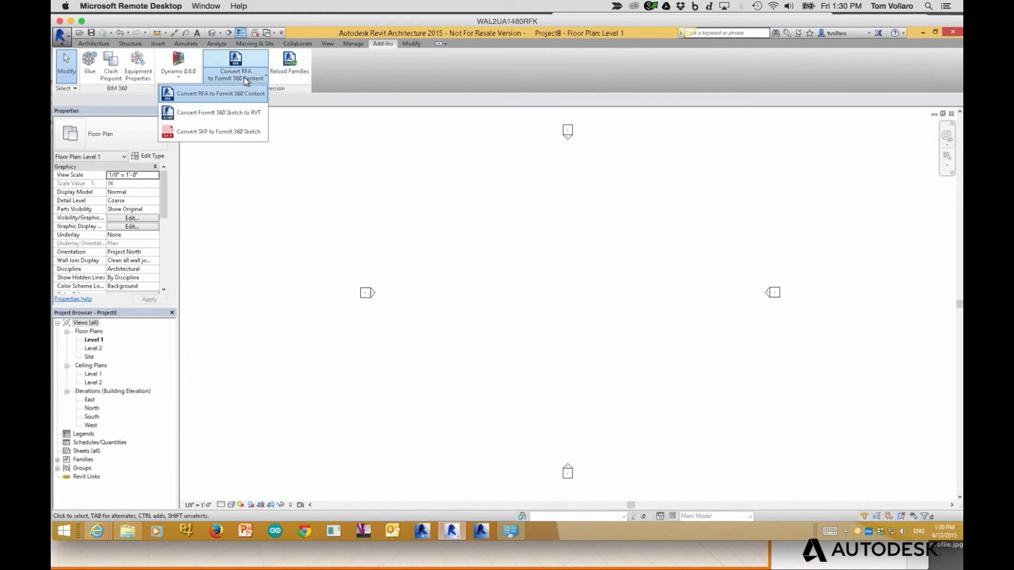
{"action": "left_click", "coordinate": [227, 115]}
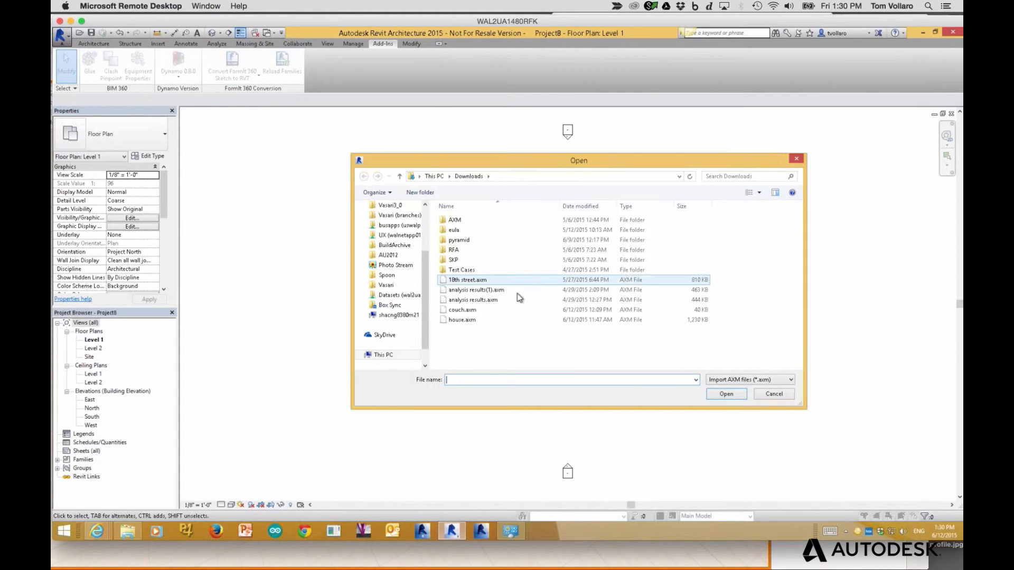
{"action": "left_click", "coordinate": [460, 312]}
{"action": "double_click", "coordinate": [462, 313]}
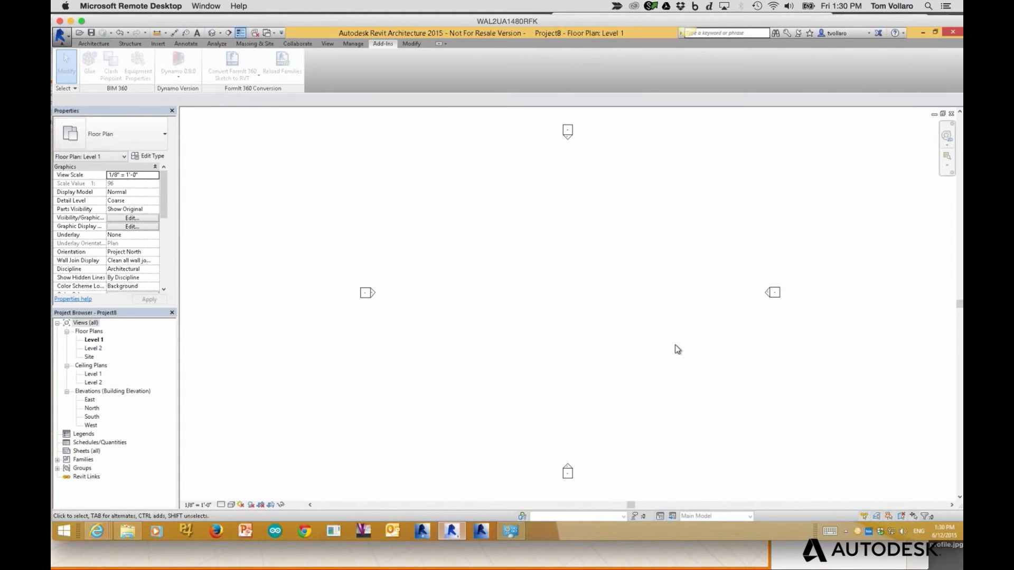
{"action": "left_click", "coordinate": [554, 310]}
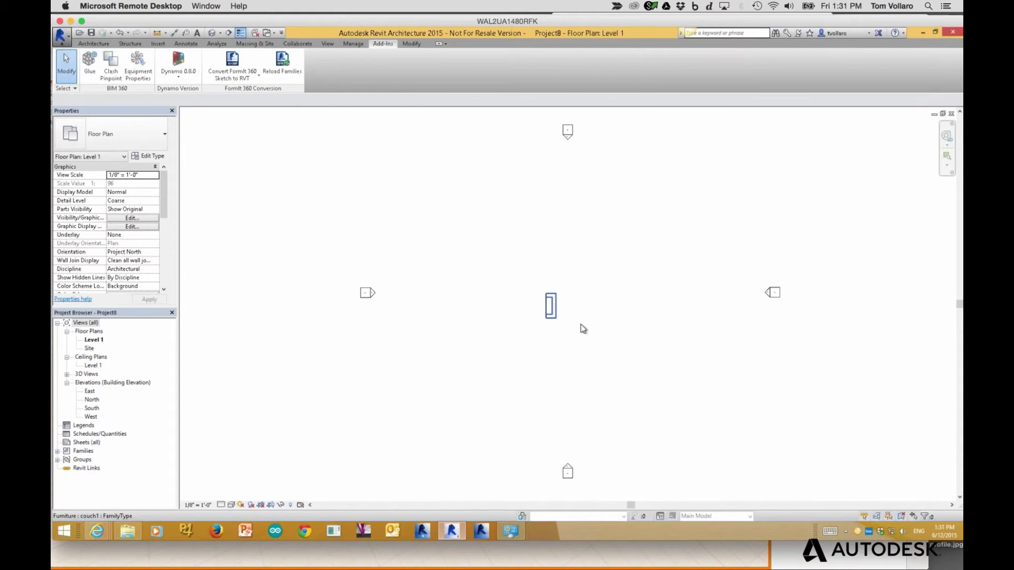
View the imported couch in the {3D} view and select the couch1 family
{"action": "scroll", "coordinate": [552, 306], "scroll_direction": "up", "scroll_amount": 5}
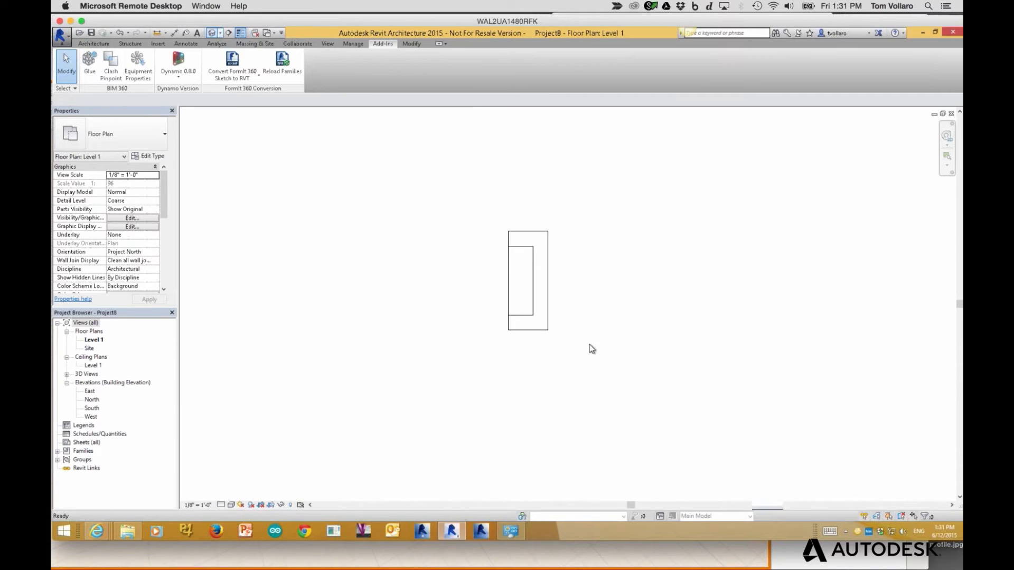
{"action": "left_click", "coordinate": [212, 33]}
{"action": "right_click", "coordinate": [471, 241]}
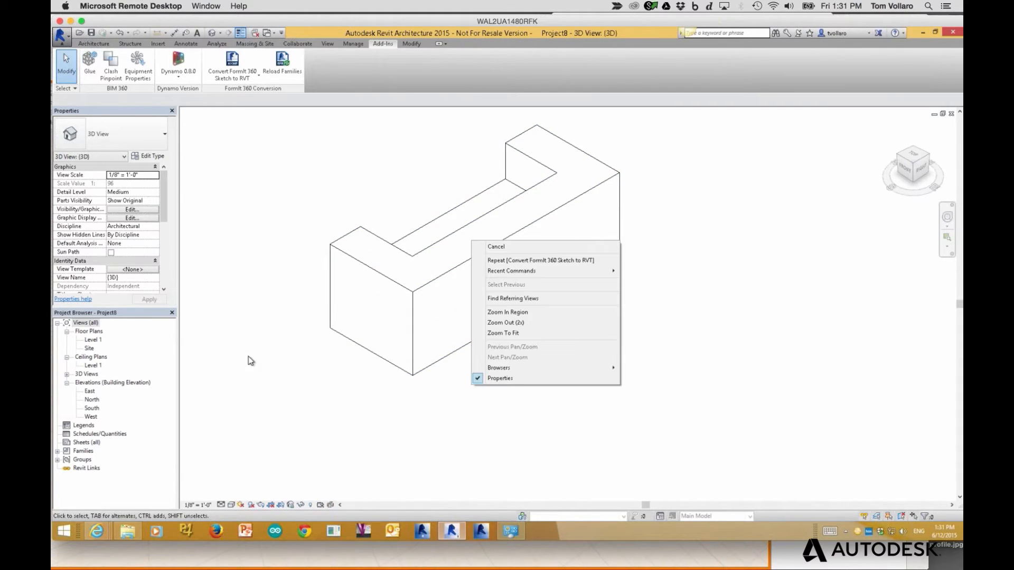
{"action": "left_click", "coordinate": [241, 110]}
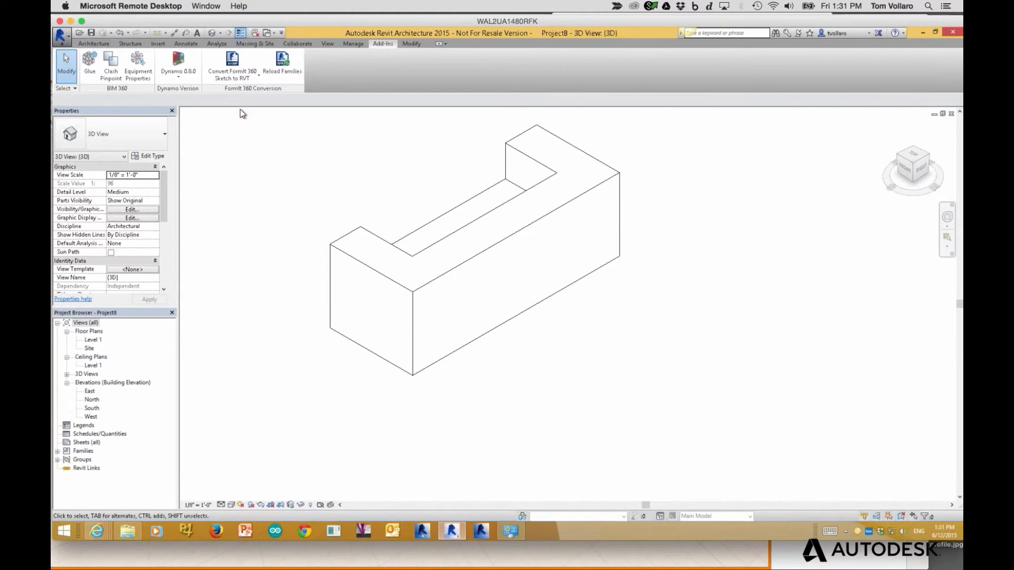
{"action": "left_click", "coordinate": [414, 289]}
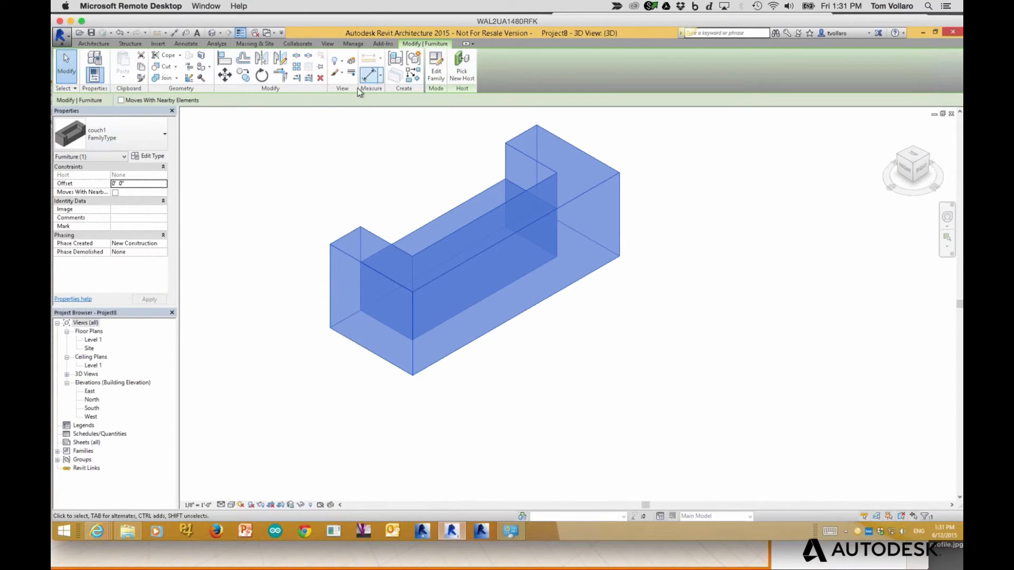
Edit the couch1 family, inspect its extrusion in the Ref. Level plan, then deselect it
{"action": "left_click", "coordinate": [439, 72]}
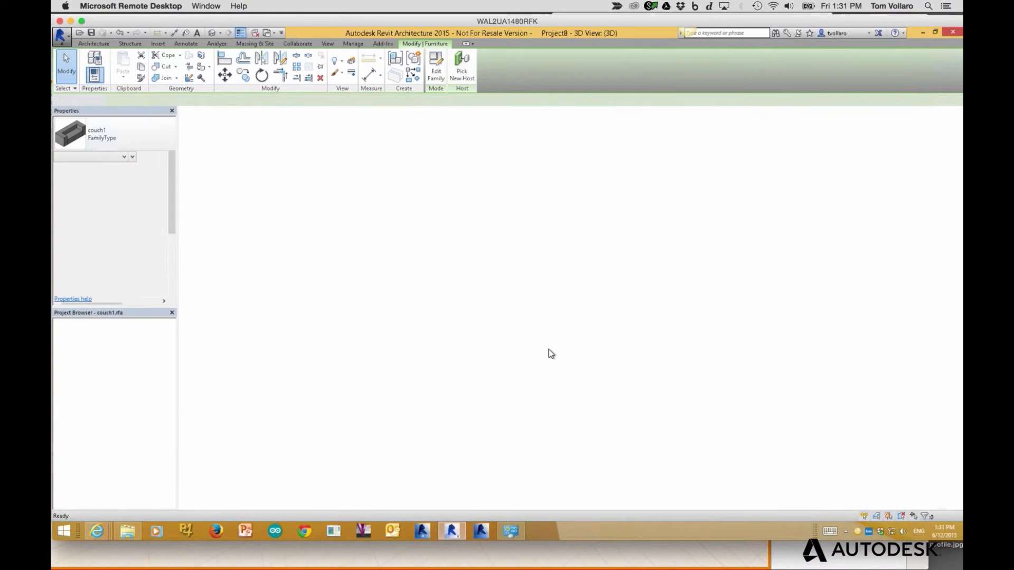
{"action": "left_click", "coordinate": [100, 340]}
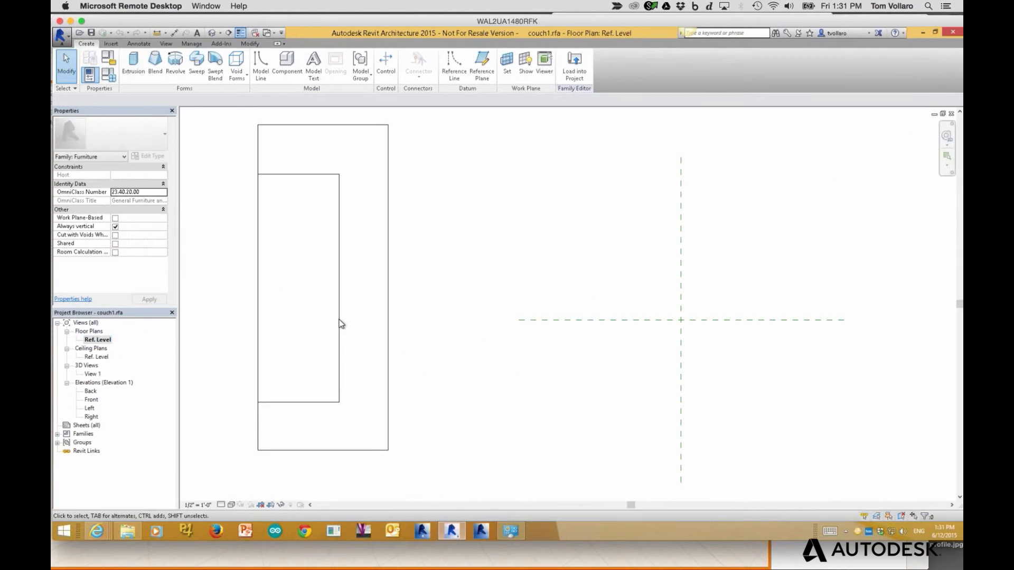
{"action": "scroll", "coordinate": [340, 323], "scroll_direction": "up", "scroll_amount": 3}
{"action": "scroll", "coordinate": [340, 323], "scroll_direction": "down", "scroll_amount": 4}
{"action": "middle_click_drag", "start_coordinate": [390, 333], "coordinate": [522, 339]}
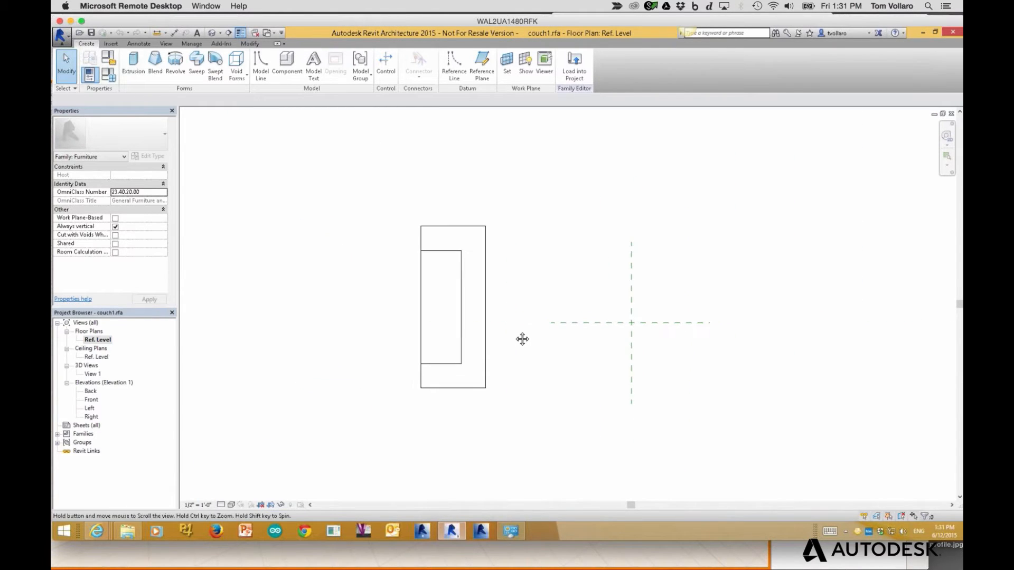
{"action": "left_click", "coordinate": [488, 262]}
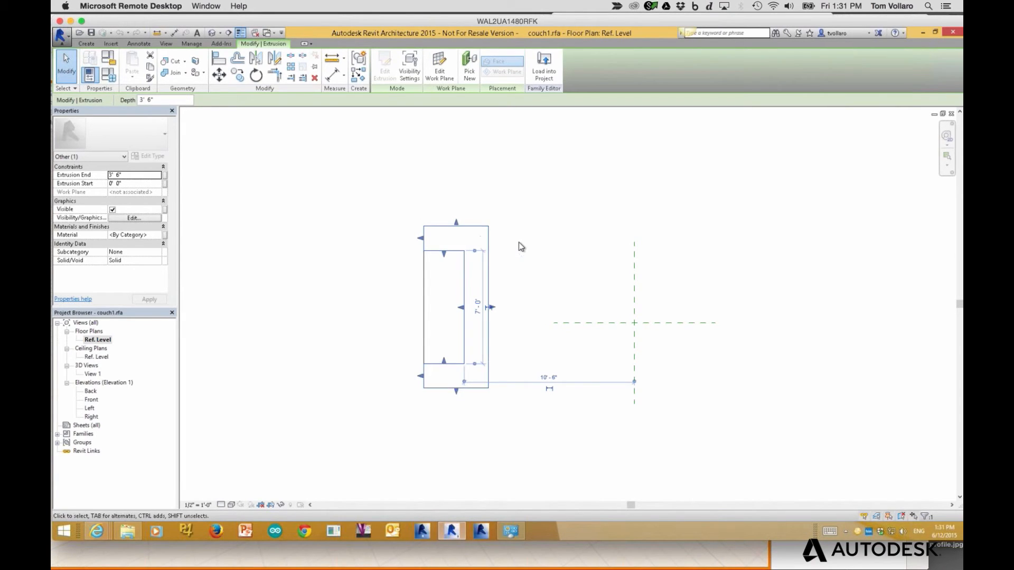
{"action": "left_click", "coordinate": [551, 258]}
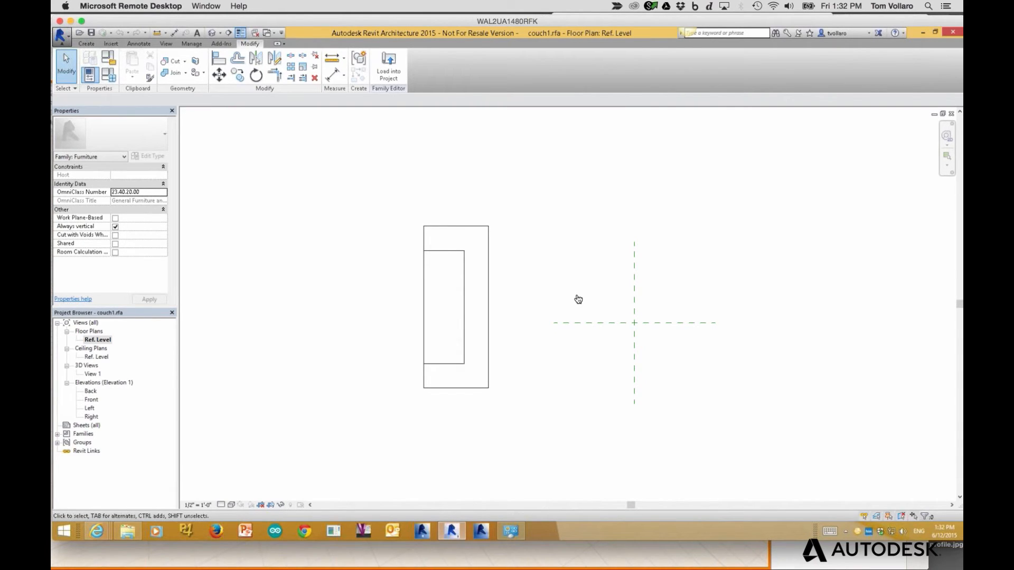
Back in FormIt, exit the couch group edit so both couches show in the sketch
{"action": "key", "text": "super+Tab"}
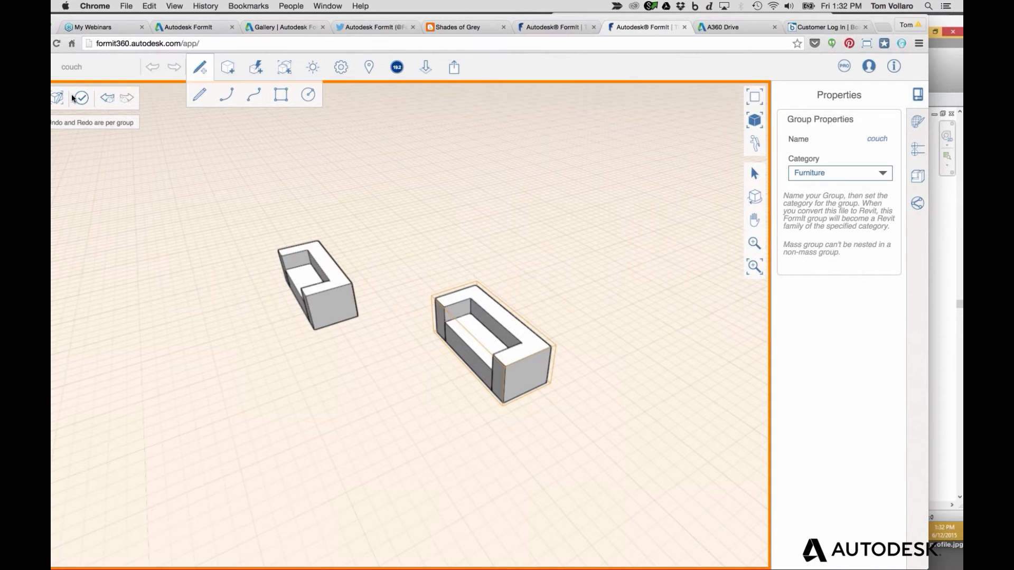
{"action": "left_click", "coordinate": [74, 98]}
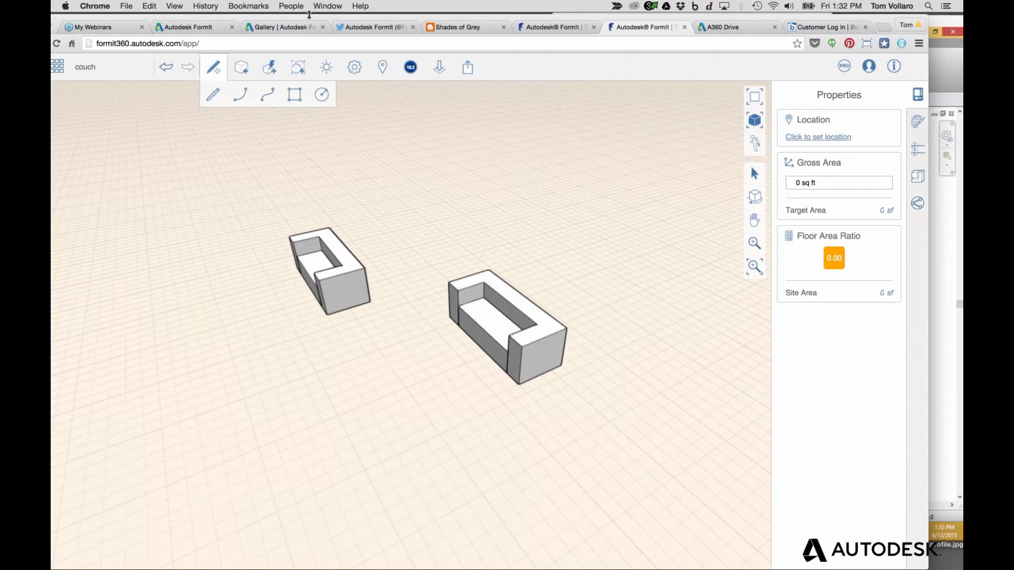
{"action": "left_click_drag", "start_coordinate": [310, 19], "coordinate": [356, 10]}
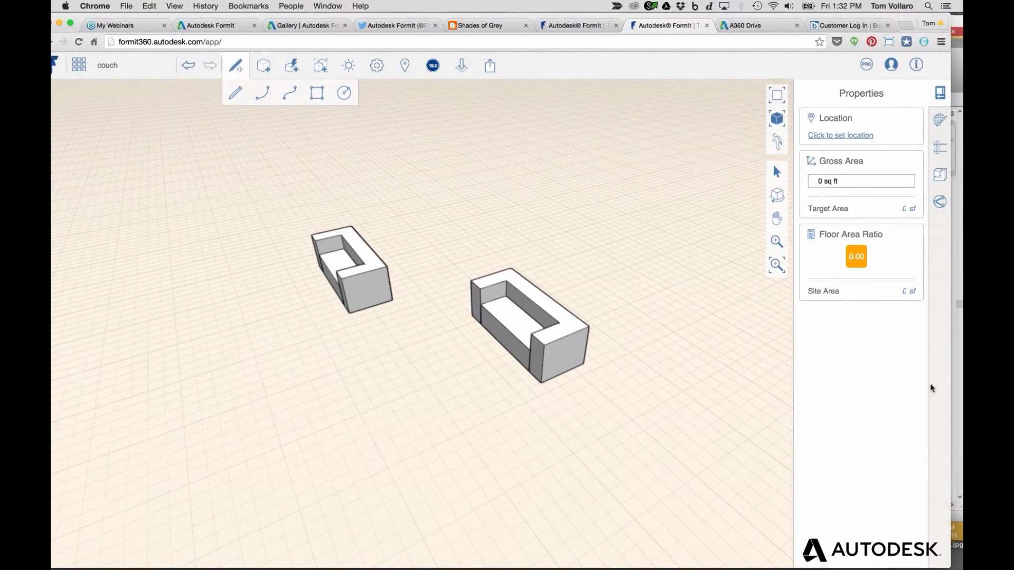
Bring SketchUp Make's Wave_Form_Station_Canopy model in front of the FormIt windows
{"action": "left_click", "coordinate": [922, 402]}
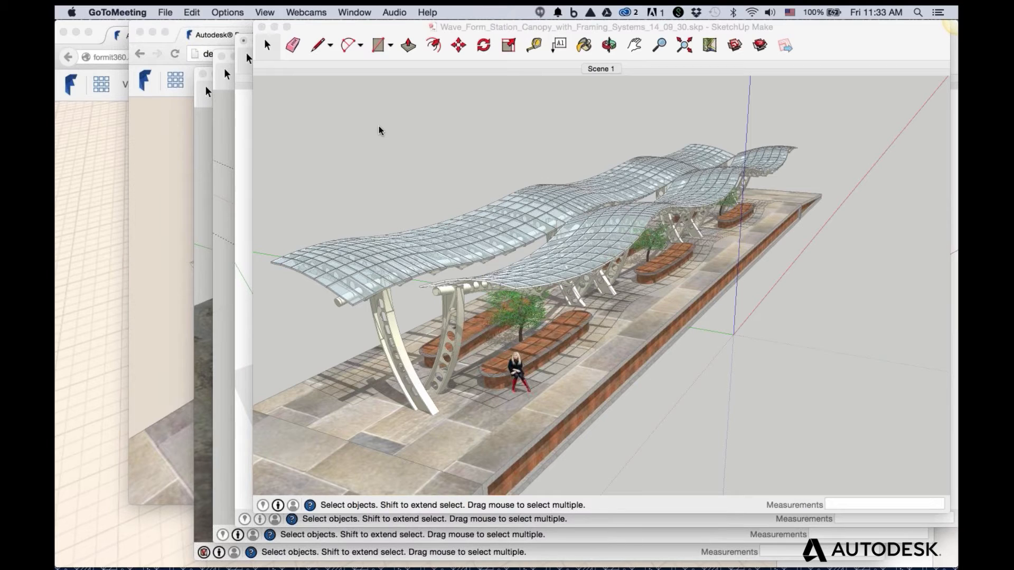
{"action": "left_click", "coordinate": [176, 155]}
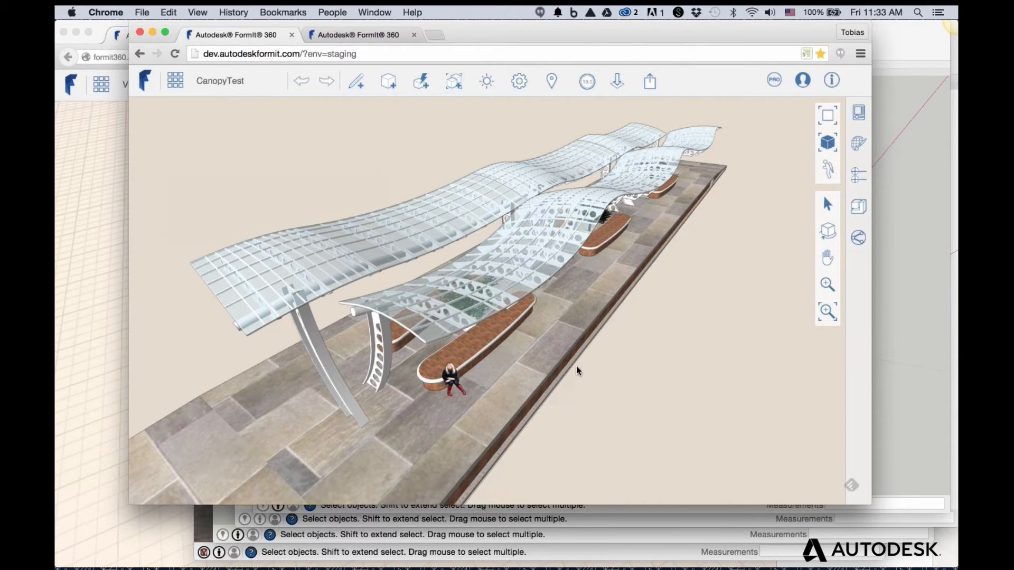
{"action": "scroll", "coordinate": [578, 364], "scroll_direction": "down", "scroll_amount": 8}
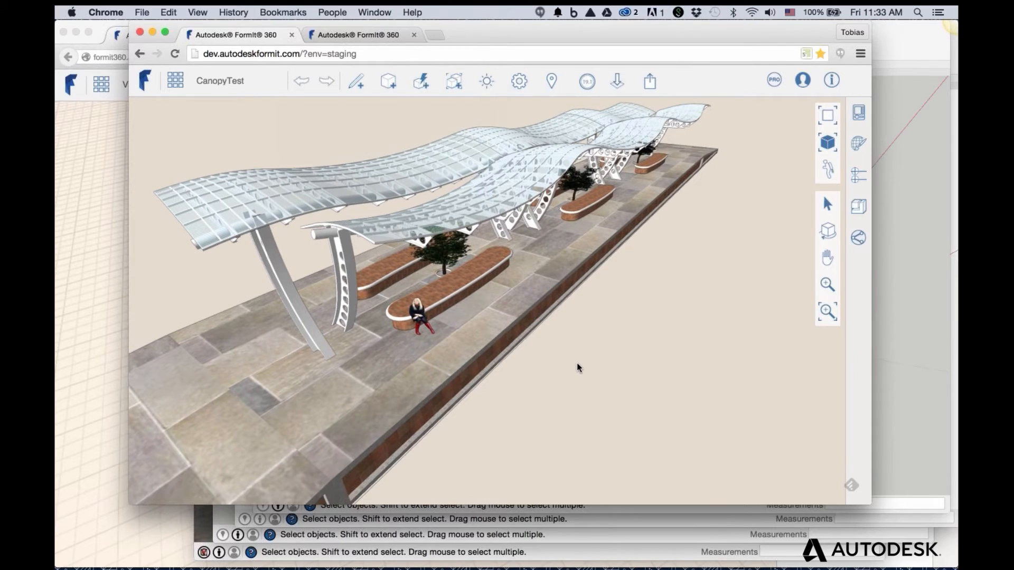
{"action": "middle_click_drag", "start_coordinate": [527, 327], "coordinate": [877, 243]}
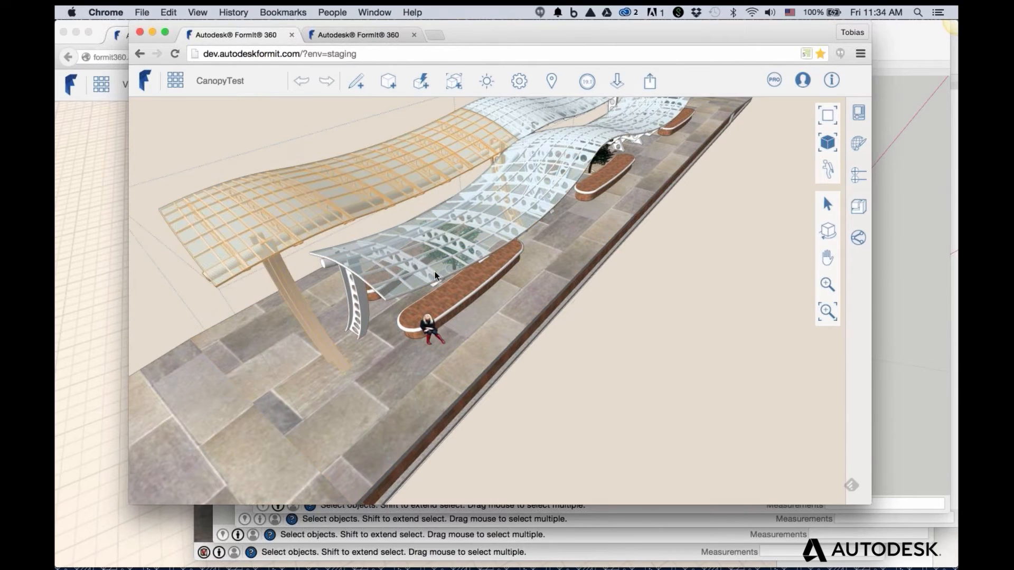
{"action": "scroll", "coordinate": [411, 289], "scroll_direction": "up", "scroll_amount": 3}
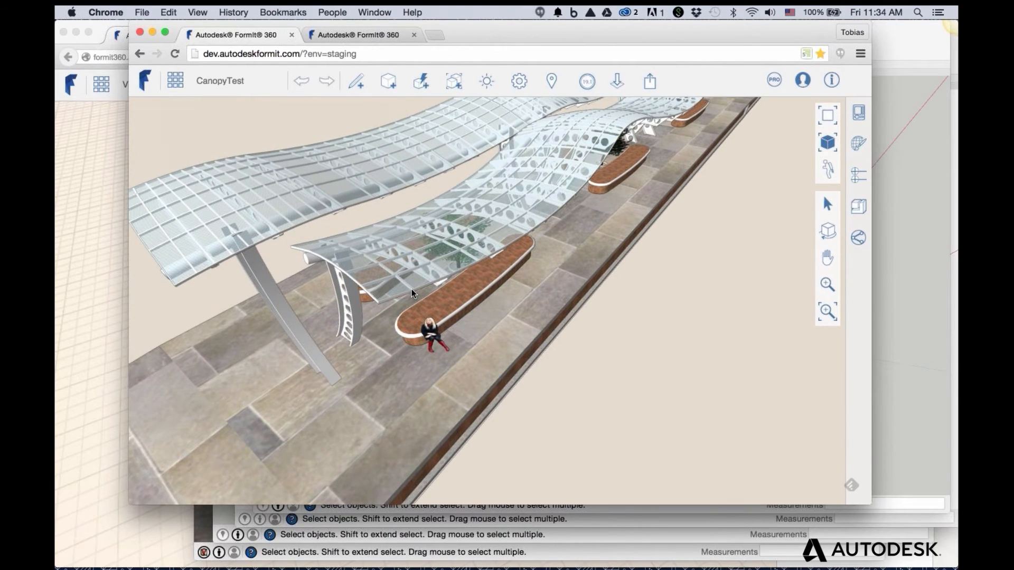
{"action": "middle_click_drag", "start_coordinate": [564, 398], "coordinate": [546, 406]}
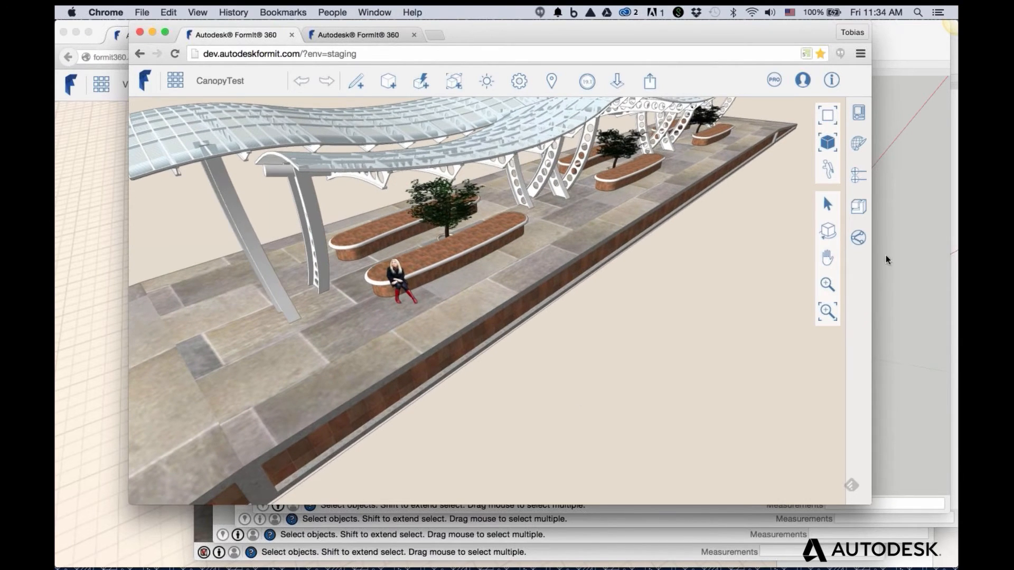
{"action": "left_click", "coordinate": [886, 249]}
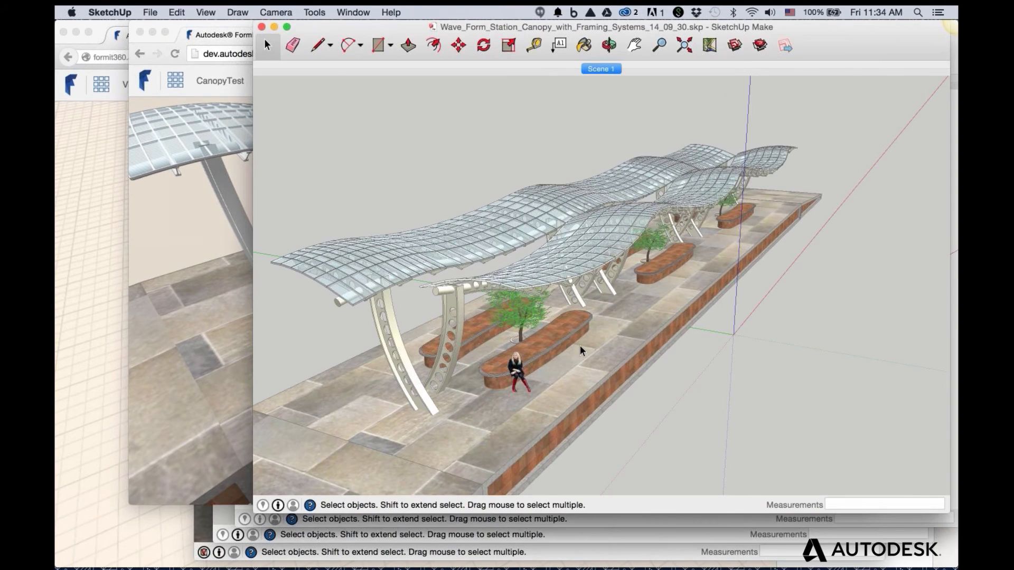
Push/pull the CanopyTest brick edge wall outward 2 feet
{"action": "left_click", "coordinate": [198, 329]}
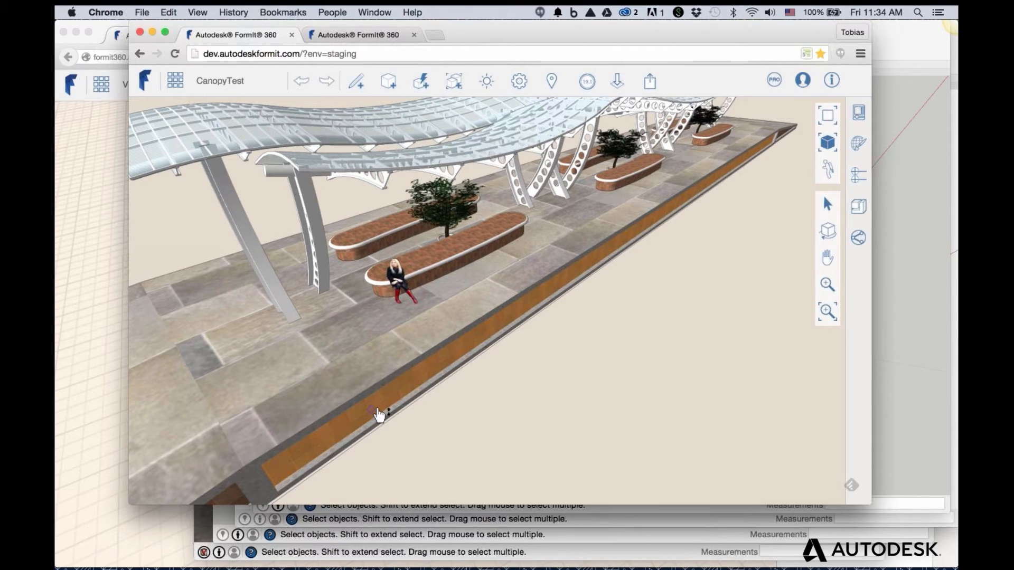
{"action": "left_click_drag", "start_coordinate": [378, 415], "coordinate": [531, 437]}
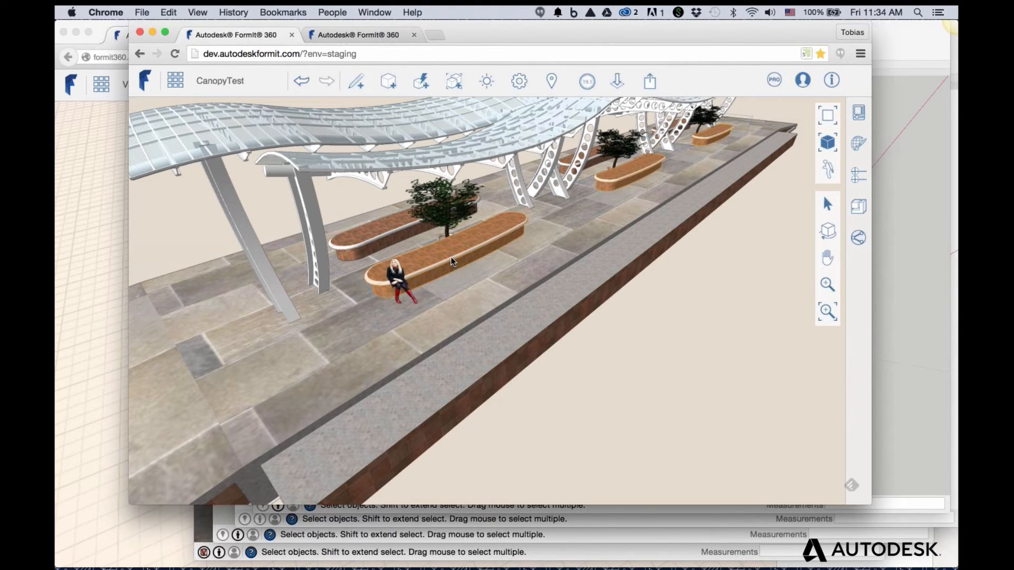
Raise the near planter bench's top face with push/pull, then close the group edit
{"action": "double_click", "coordinate": [462, 284]}
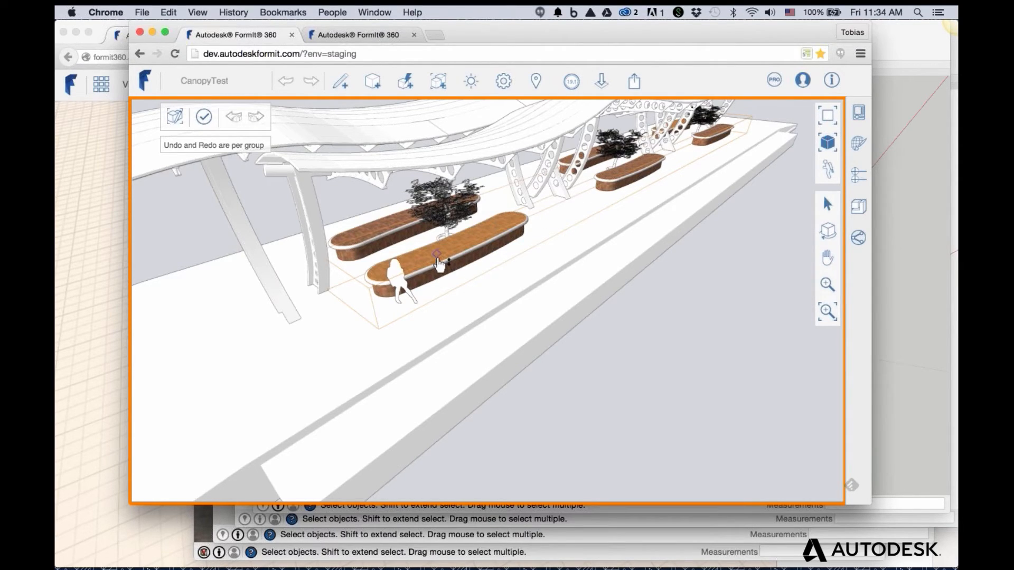
{"action": "left_click_drag", "start_coordinate": [439, 247], "coordinate": [455, 242]}
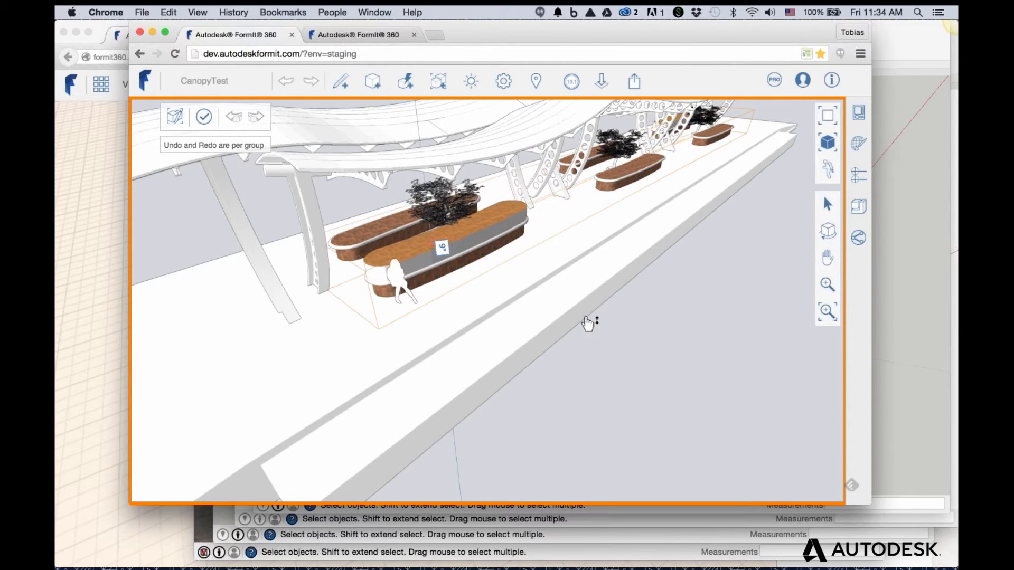
{"action": "key", "text": "Escape"}
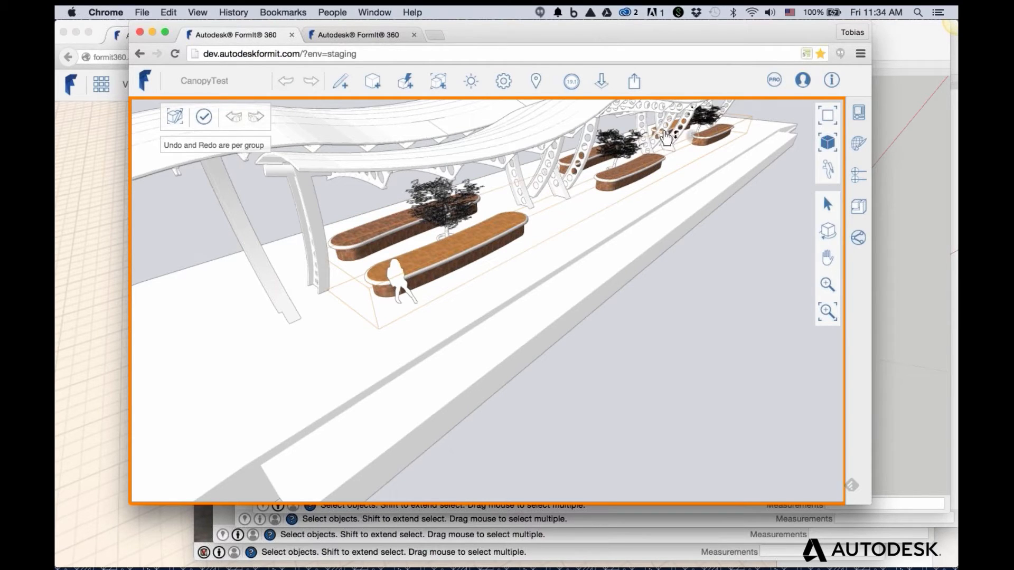
{"action": "left_click_drag", "start_coordinate": [459, 252], "coordinate": [664, 128]}
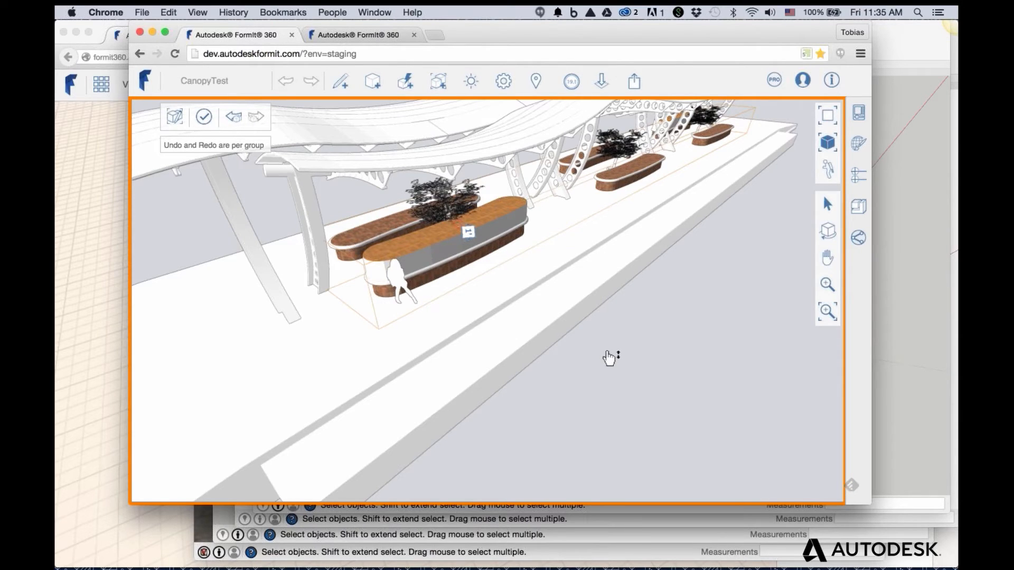
{"action": "double_click", "coordinate": [476, 297]}
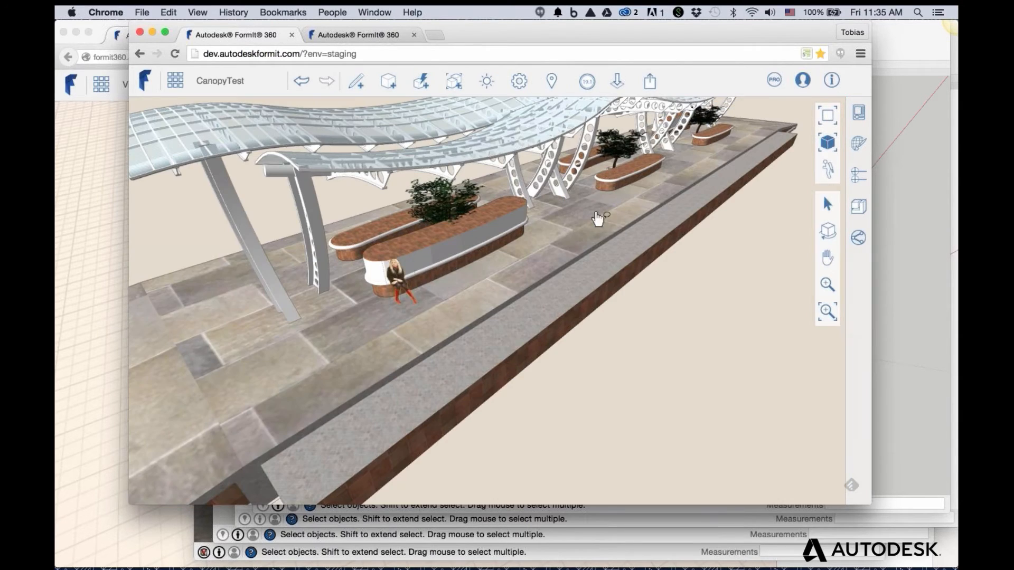
Orbit the FormIt view to a side view of the platform and select the first planter bench
{"action": "scroll", "coordinate": [607, 211], "scroll_direction": "down", "scroll_amount": 8}
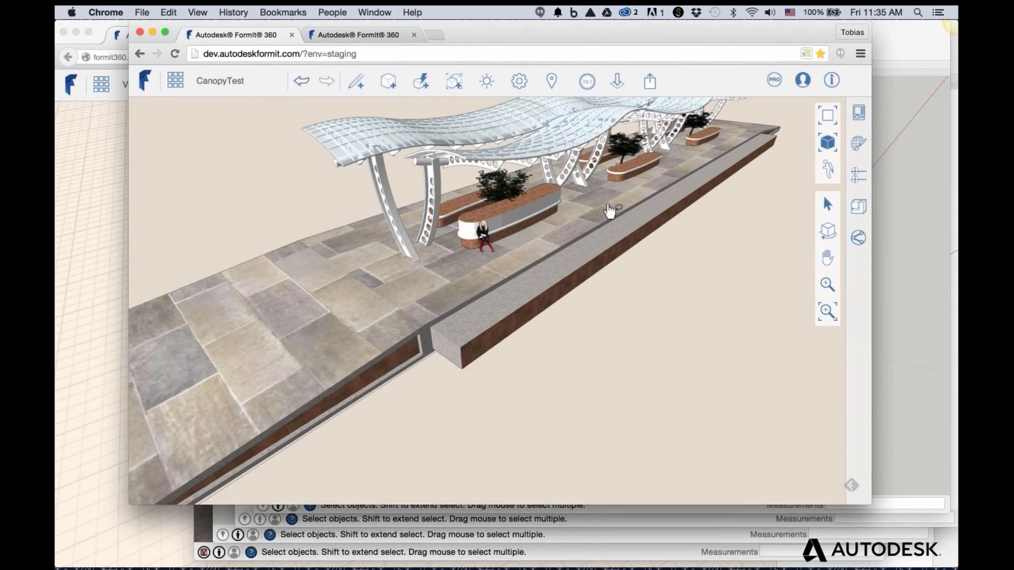
{"action": "right_click_drag", "start_coordinate": [602, 212], "coordinate": [578, 232]}
{"action": "mouse_move", "coordinate": [740, 181]}
{"action": "right_mouse_down"}
{"action": "mouse_move", "coordinate": [651, 227]}
{"action": "mouse_move", "coordinate": [613, 229]}
{"action": "mouse_move", "coordinate": [529, 233]}
{"action": "mouse_move", "coordinate": [499, 215]}
{"action": "mouse_move", "coordinate": [360, 197]}
{"action": "right_mouse_up"}
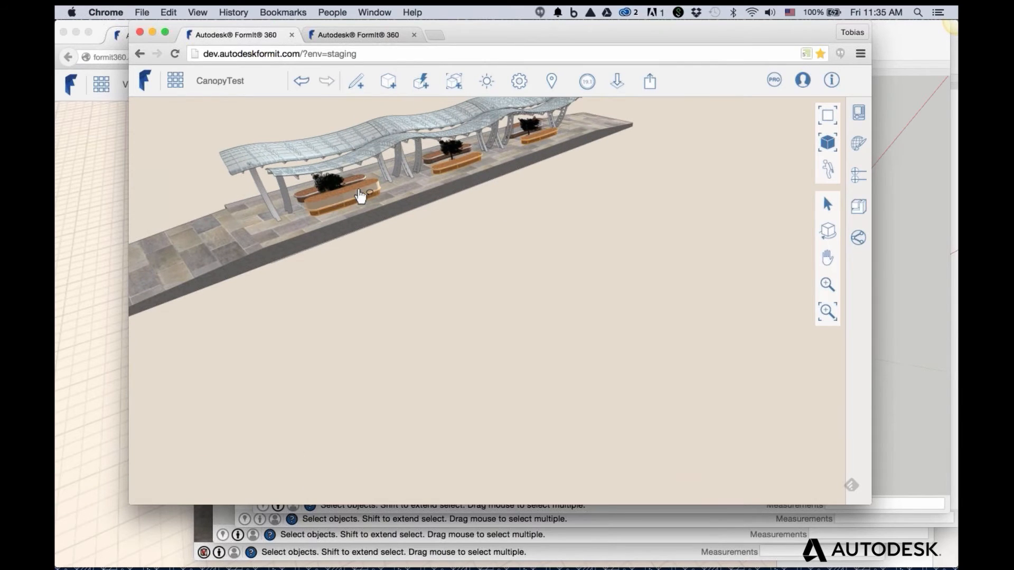
{"action": "left_click", "coordinate": [361, 196]}
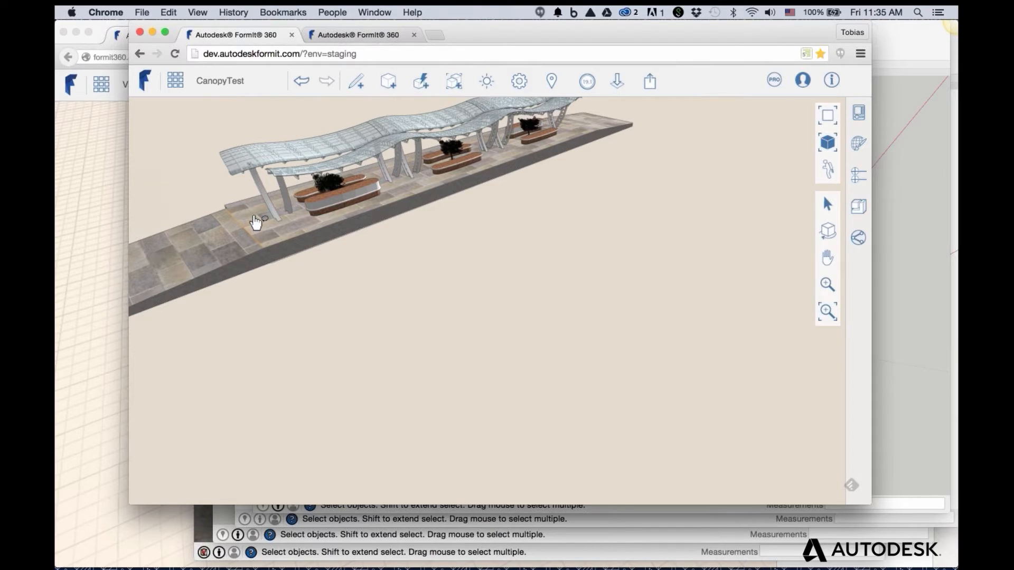
Bring SketchUp Make forward and close the canopy model window
{"action": "scroll", "coordinate": [256, 223], "scroll_direction": "up", "scroll_amount": 1}
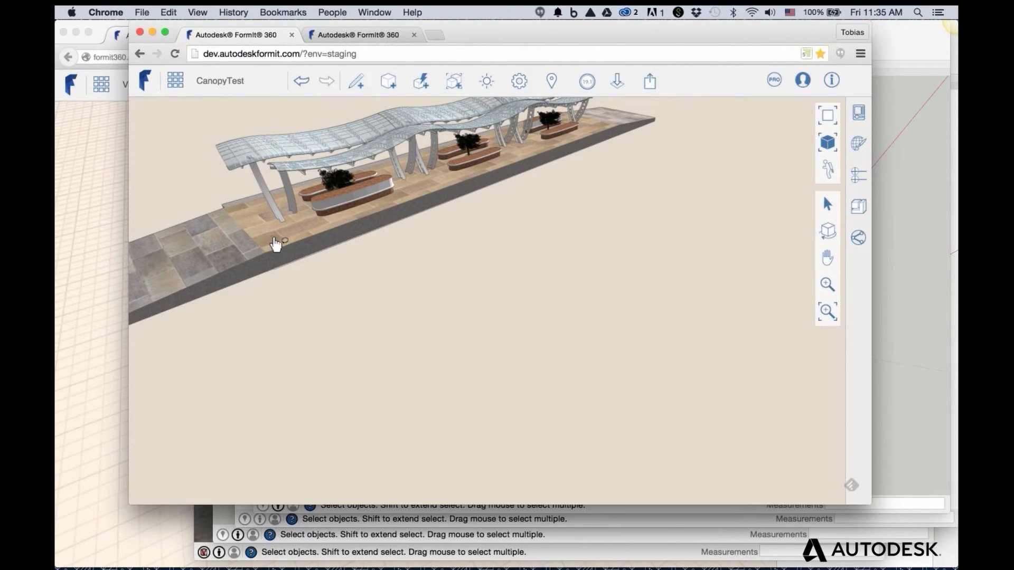
{"action": "left_click", "coordinate": [898, 246]}
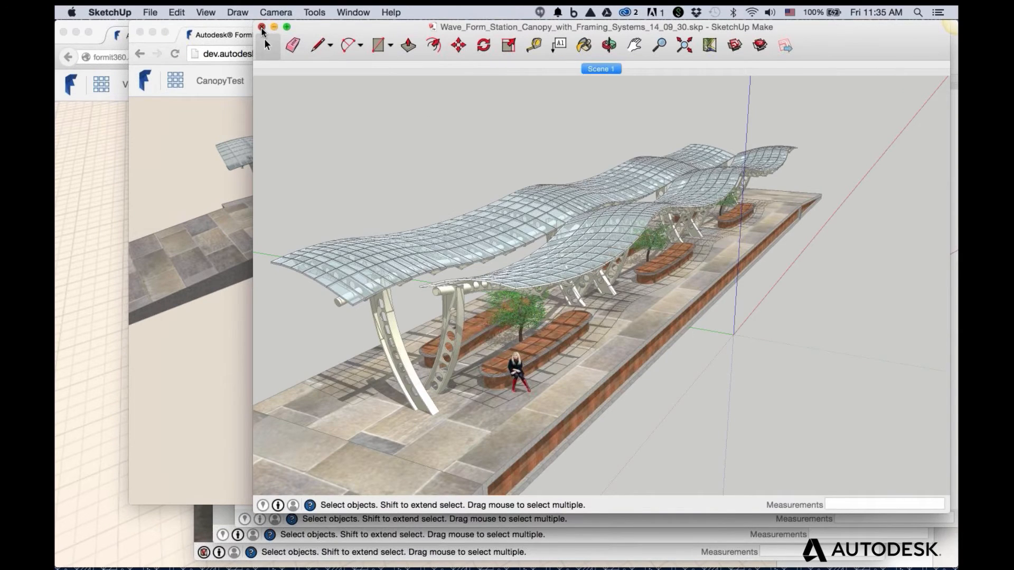
{"action": "left_click", "coordinate": [261, 27]}
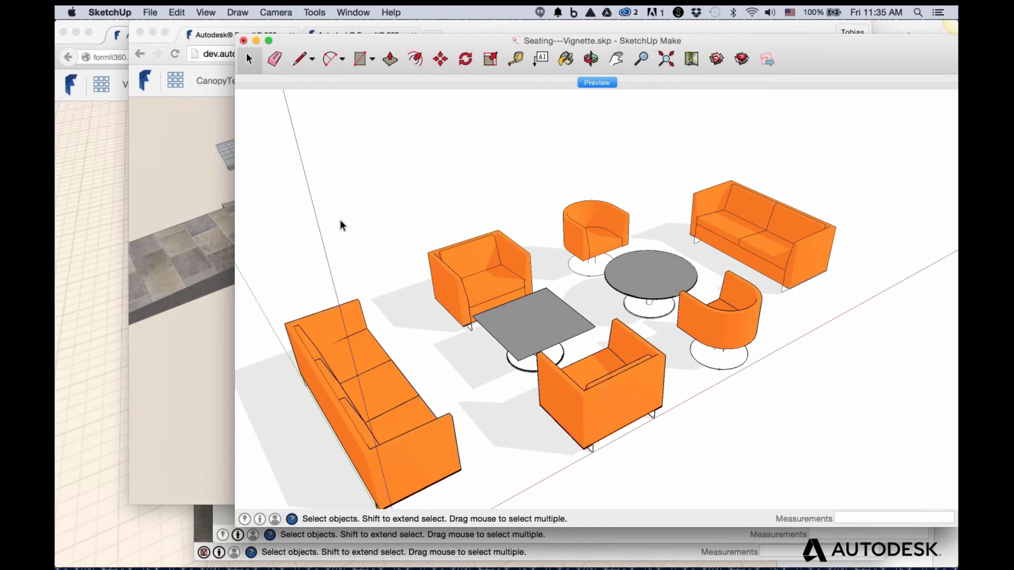
Bring the Chrome FormIt window forward and switch to the second sketch with the city model
{"action": "left_click", "coordinate": [184, 140]}
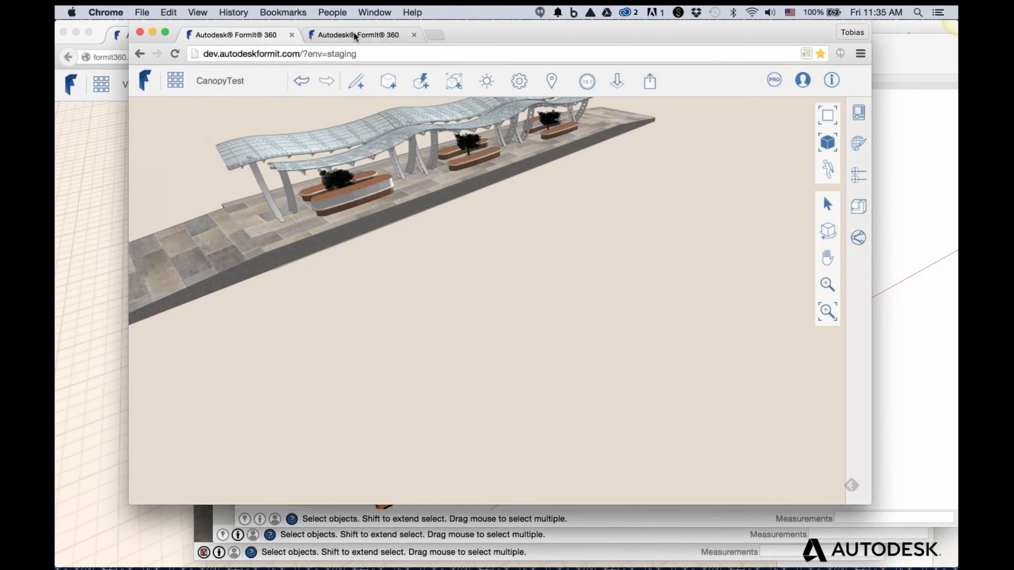
{"action": "left_click", "coordinate": [353, 35]}
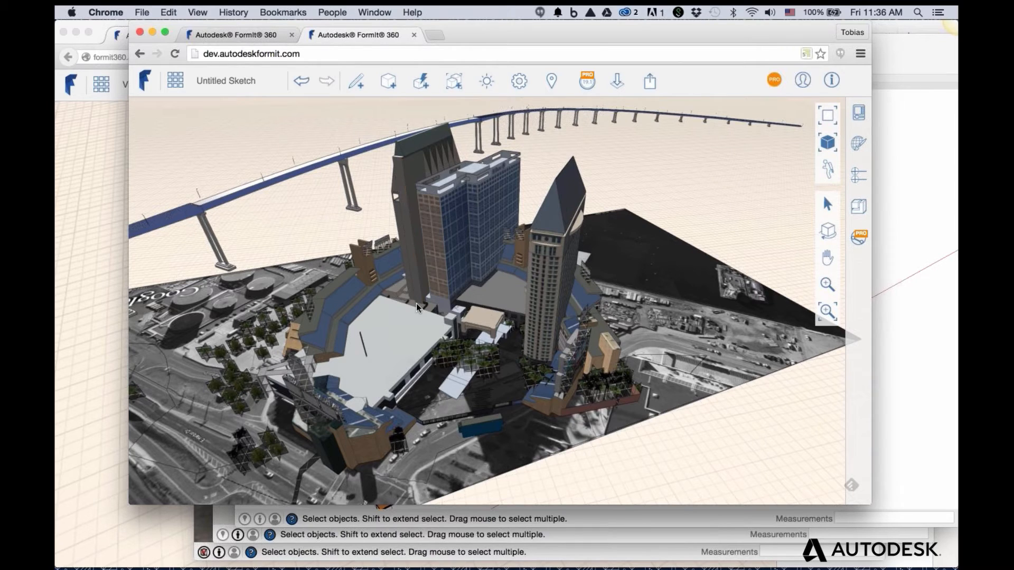
Zoom and orbit in on the blue Hilton hotel tower until its roof parapet fills the view
{"action": "scroll", "coordinate": [416, 303], "scroll_direction": "up", "scroll_amount": 5}
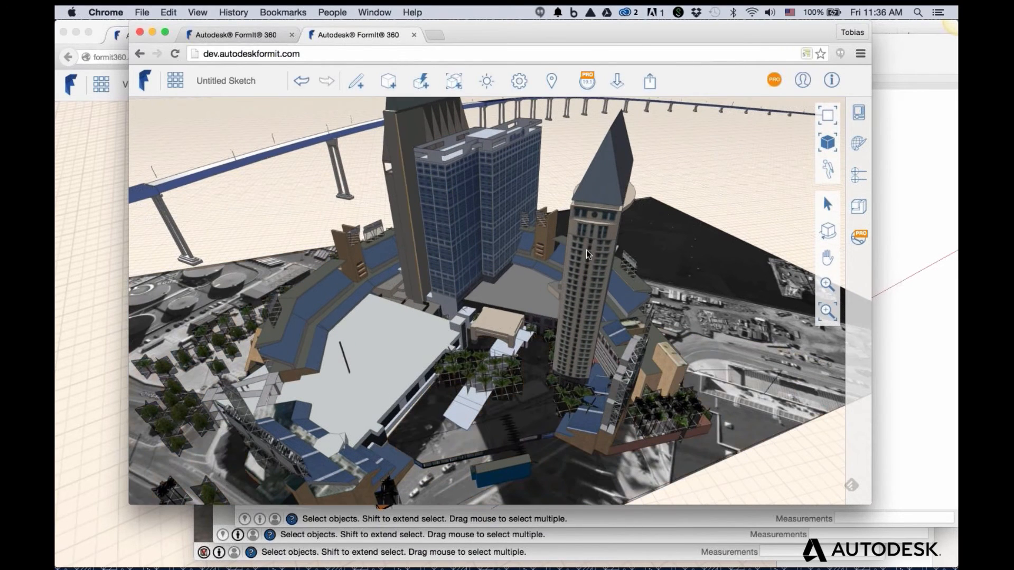
{"action": "scroll", "coordinate": [587, 250], "scroll_direction": "up", "scroll_amount": 2}
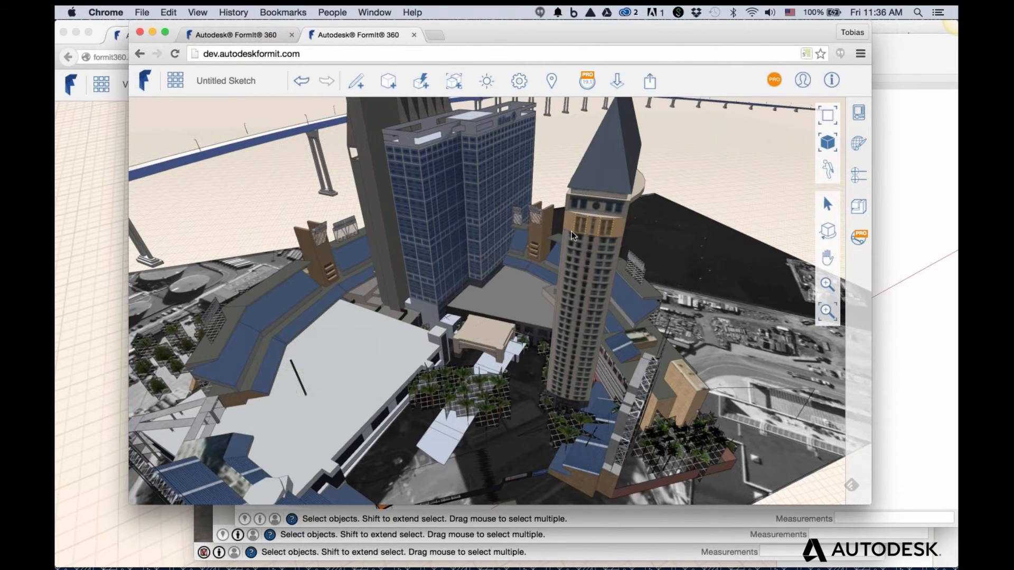
{"action": "scroll", "coordinate": [571, 231], "scroll_direction": "up", "scroll_amount": 2}
{"action": "scroll", "coordinate": [538, 227], "scroll_direction": "up", "scroll_amount": 2}
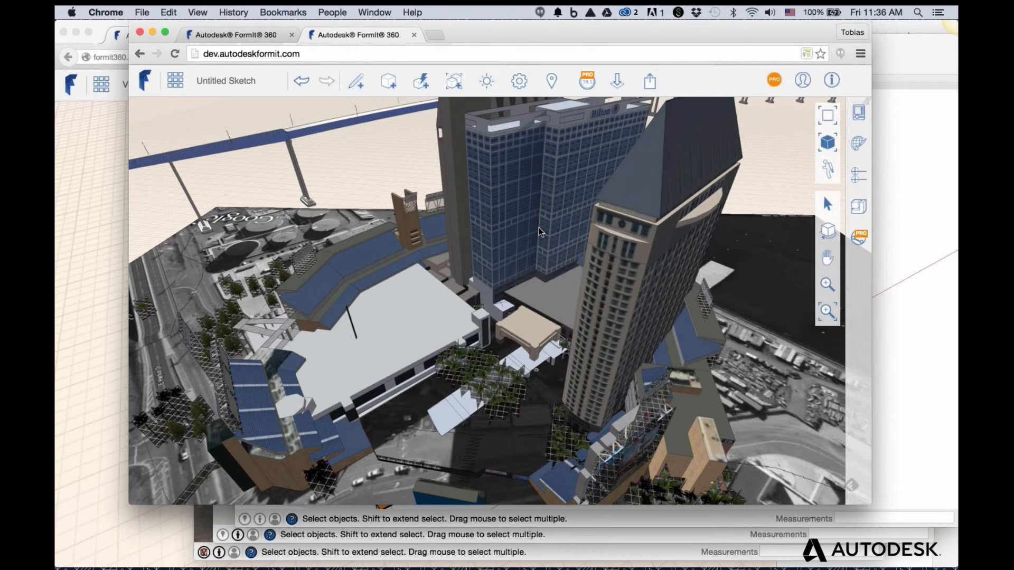
{"action": "middle_click_drag", "start_coordinate": [538, 227], "coordinate": [516, 177]}
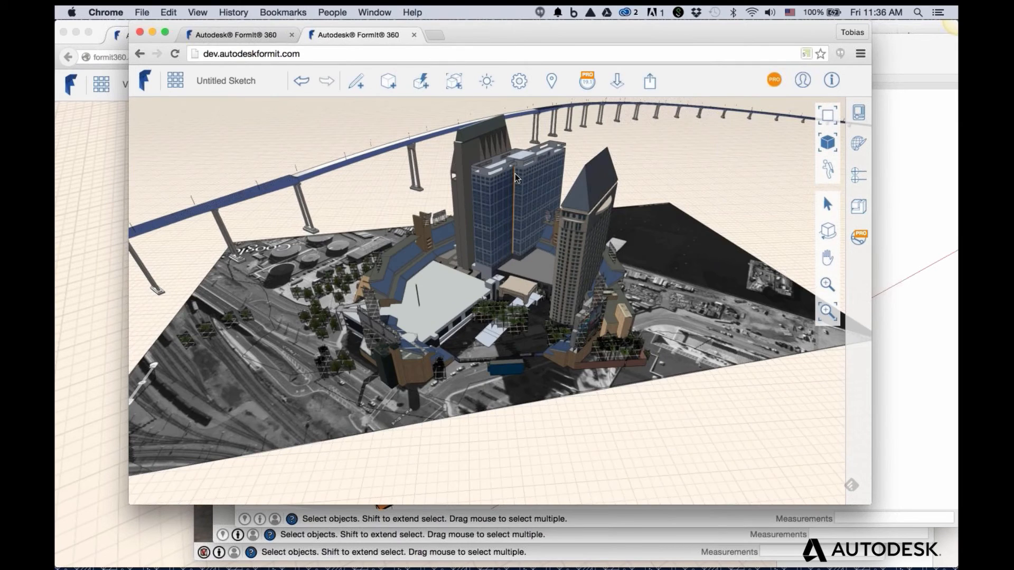
{"action": "scroll", "coordinate": [515, 173], "scroll_direction": "up", "scroll_amount": 3}
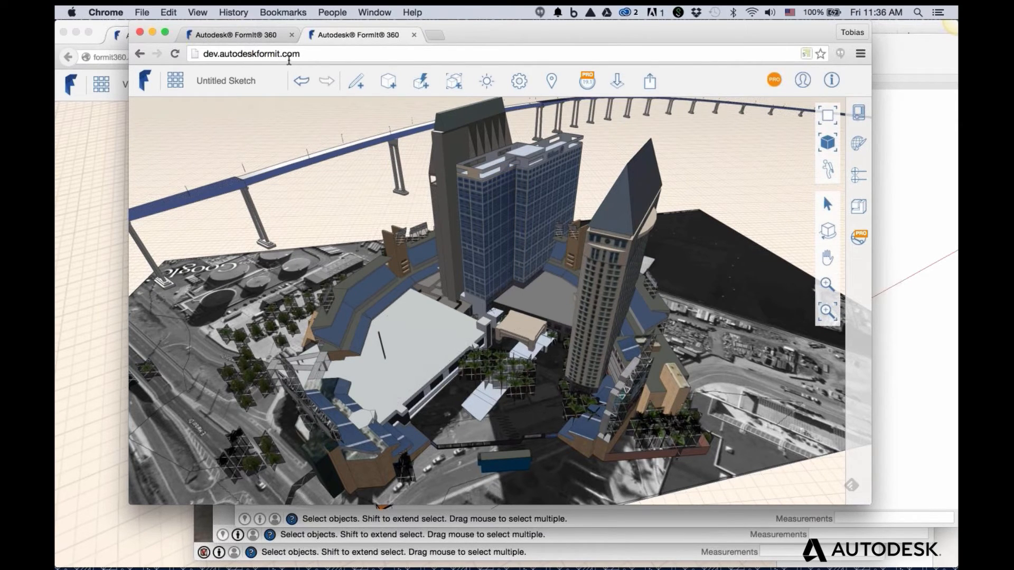
{"action": "scroll", "coordinate": [476, 172], "scroll_direction": "up", "scroll_amount": 5}
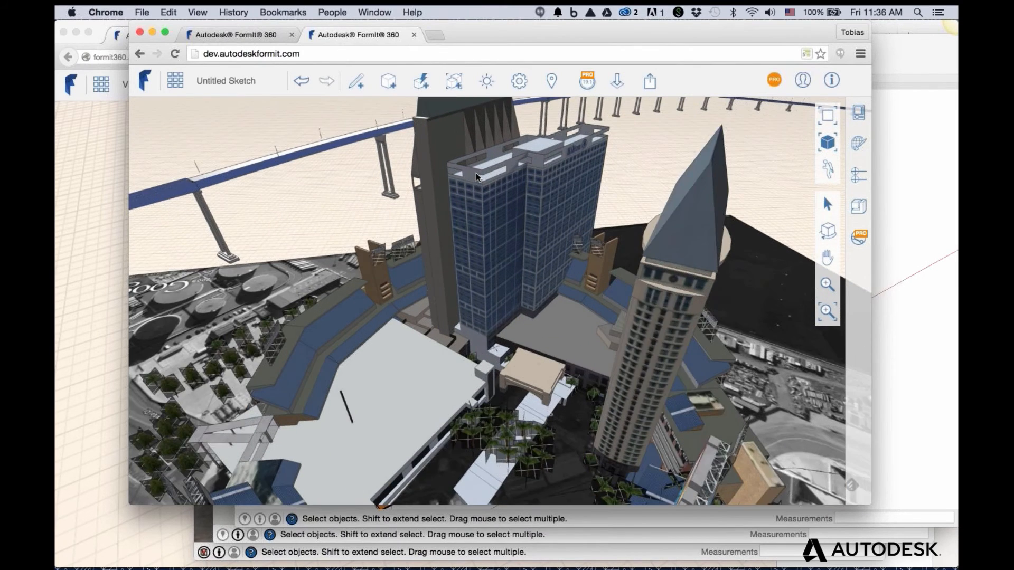
{"action": "scroll", "coordinate": [477, 173], "scroll_direction": "up", "scroll_amount": 8}
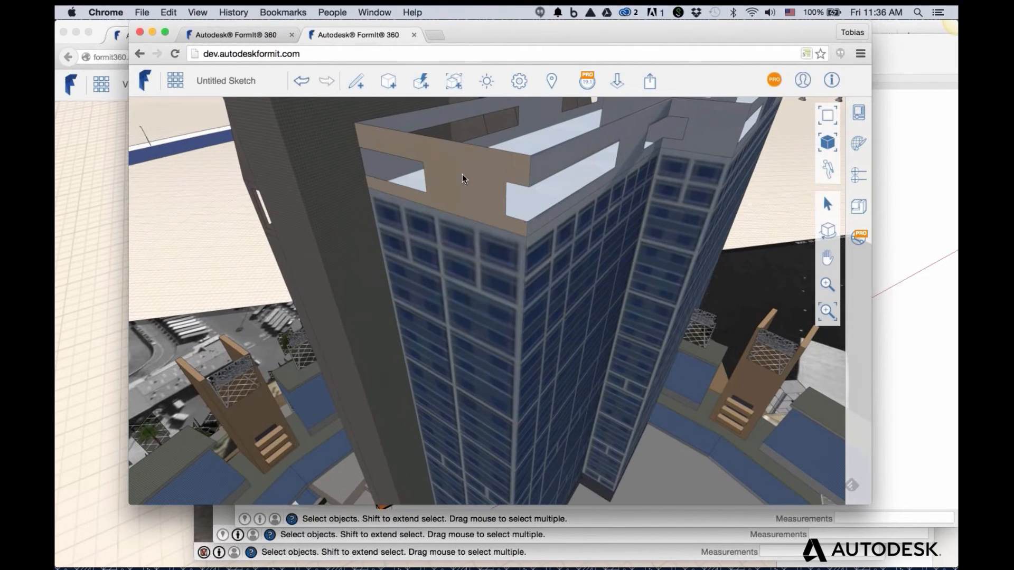
Push/Pull the tan roof parapet faces outward, about 4' and 2'
{"action": "left_click_drag", "start_coordinate": [461, 170], "coordinate": [464, 180]}
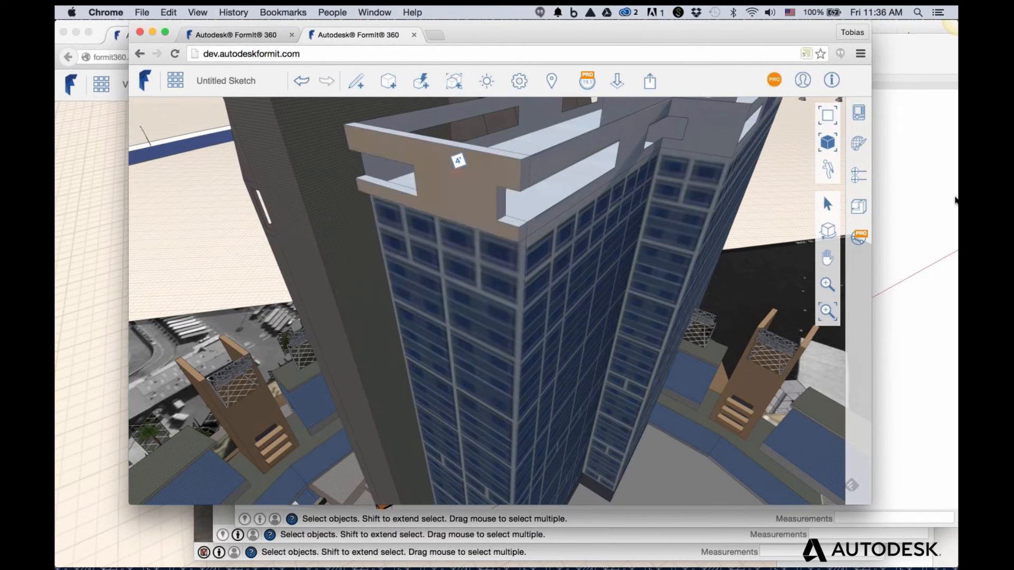
{"action": "left_click", "coordinate": [554, 169]}
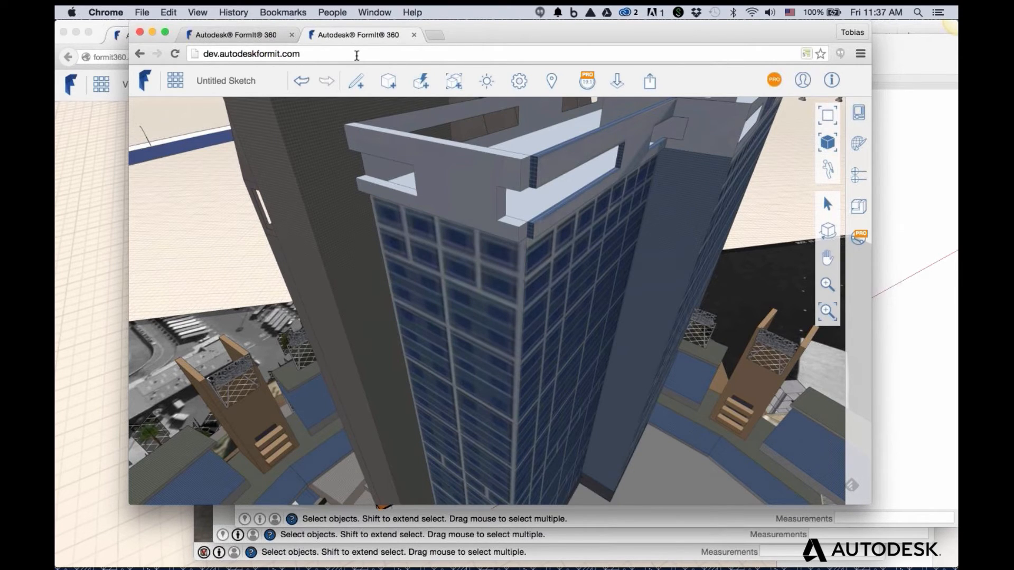
Set the San Diego FormIt window aside and inspect the tub chair and sofa in SketchUp
{"action": "left_click", "coordinate": [153, 34]}
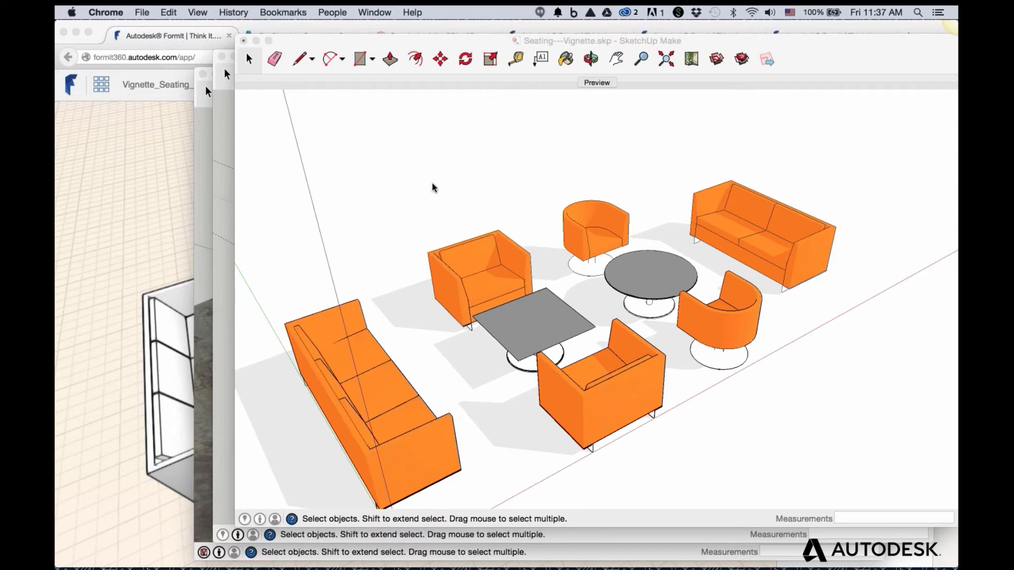
{"action": "left_click", "coordinate": [433, 186]}
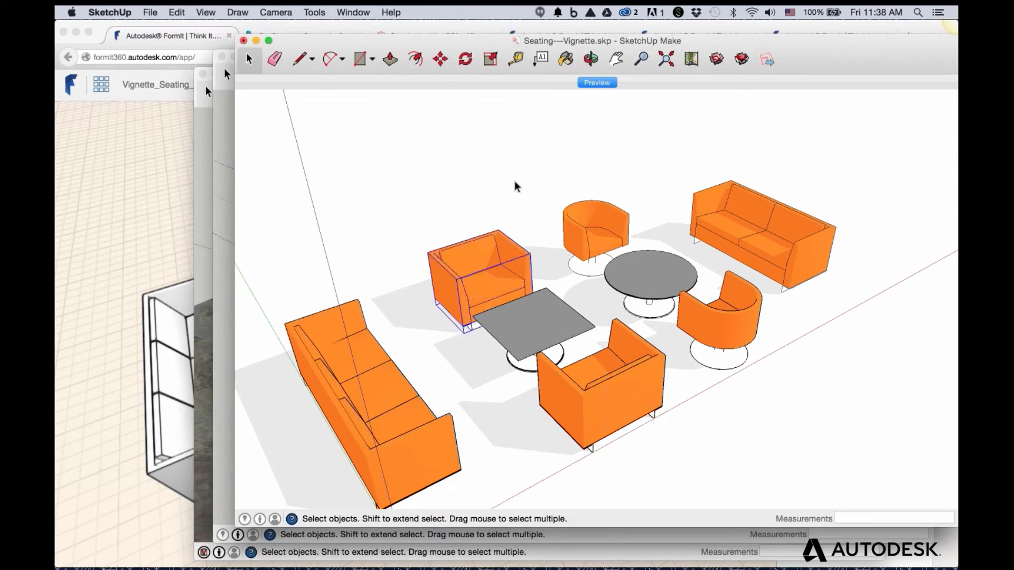
{"action": "left_click", "coordinate": [593, 217]}
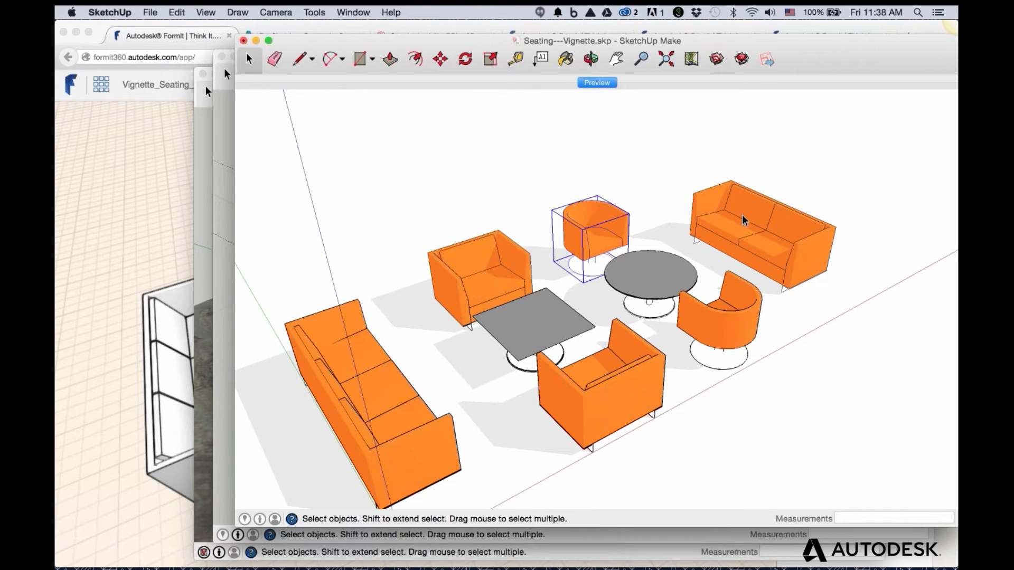
{"action": "left_click", "coordinate": [742, 219]}
{"action": "left_click", "coordinate": [829, 206]}
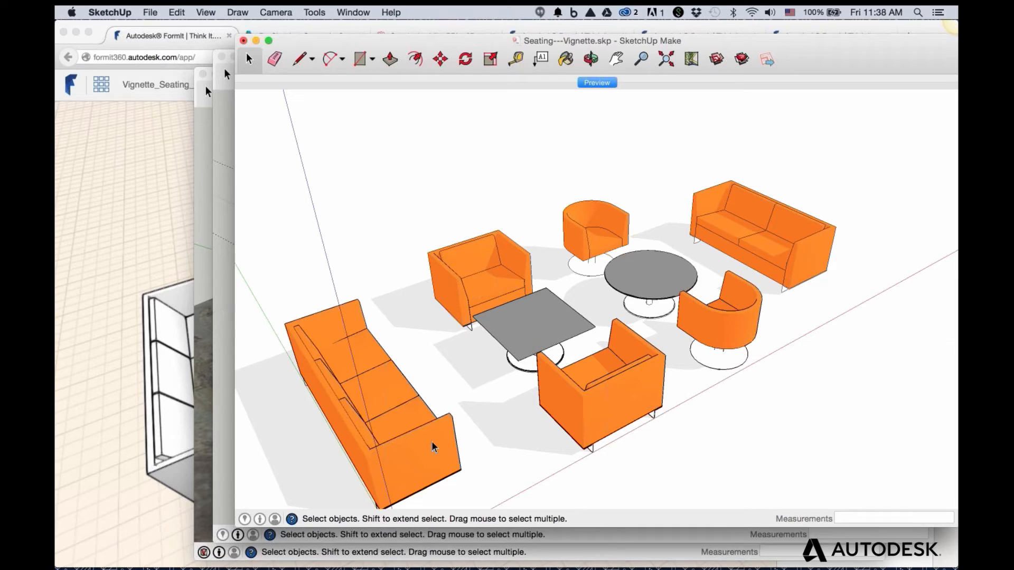
Inspect the long sofa, armchair, tub chair and sofa, then bring the Vignette_Seating_Tables sketch forward
{"action": "left_click", "coordinate": [441, 422]}
{"action": "left_click", "coordinate": [392, 266]}
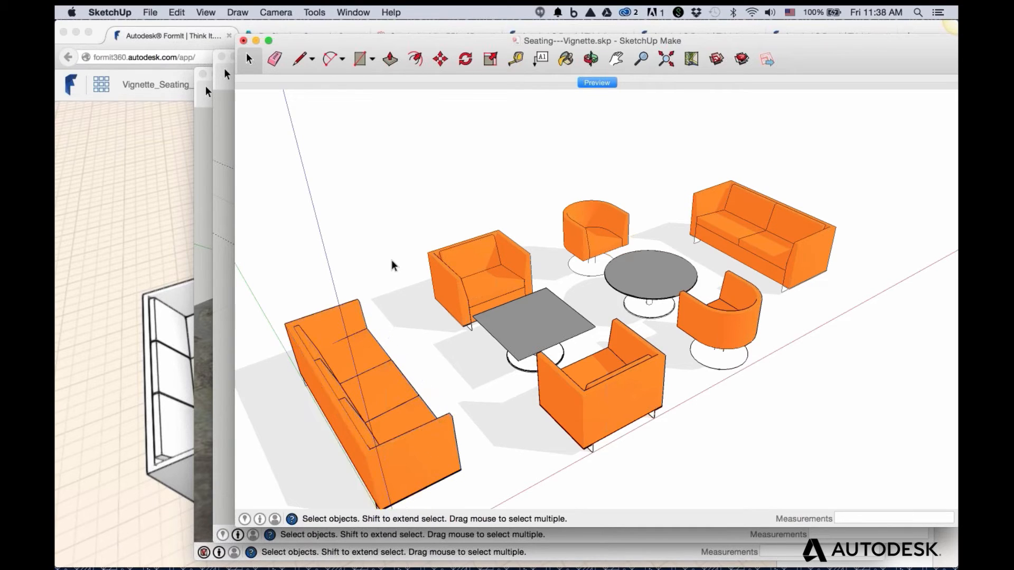
{"action": "left_click", "coordinate": [473, 264]}
{"action": "left_click", "coordinate": [616, 222]}
{"action": "left_click", "coordinate": [722, 219]}
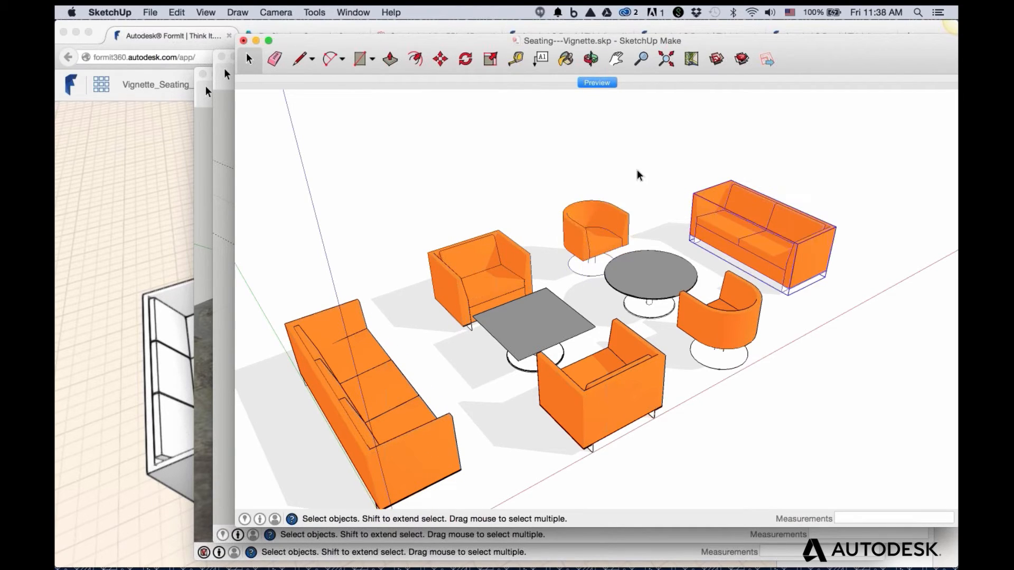
{"action": "left_click", "coordinate": [640, 175]}
{"action": "left_click", "coordinate": [135, 182]}
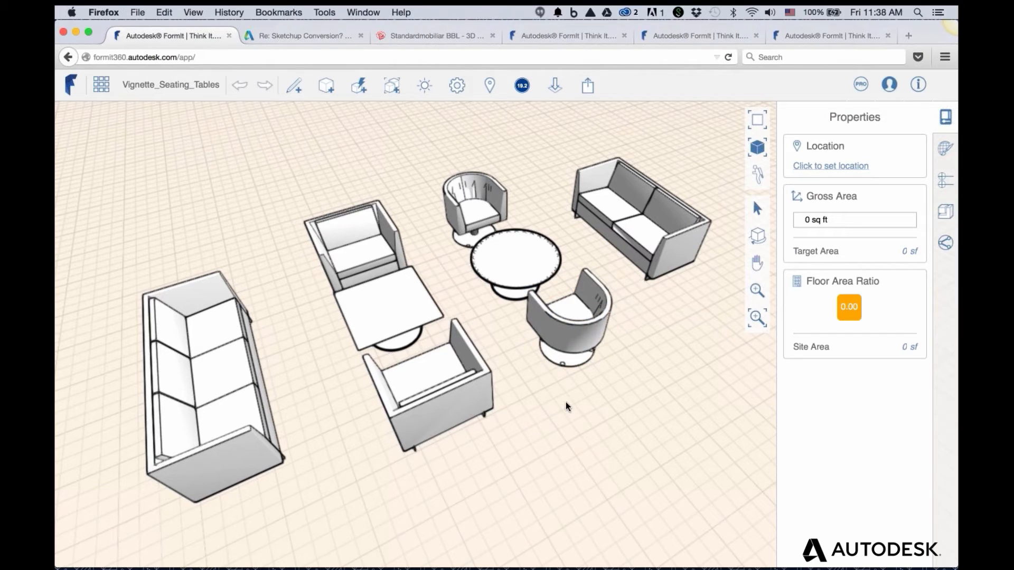
Switch back to the SketchUp Seating---Vignette.skp model with Cmd+Tab
{"action": "key", "text": "super+Tab"}
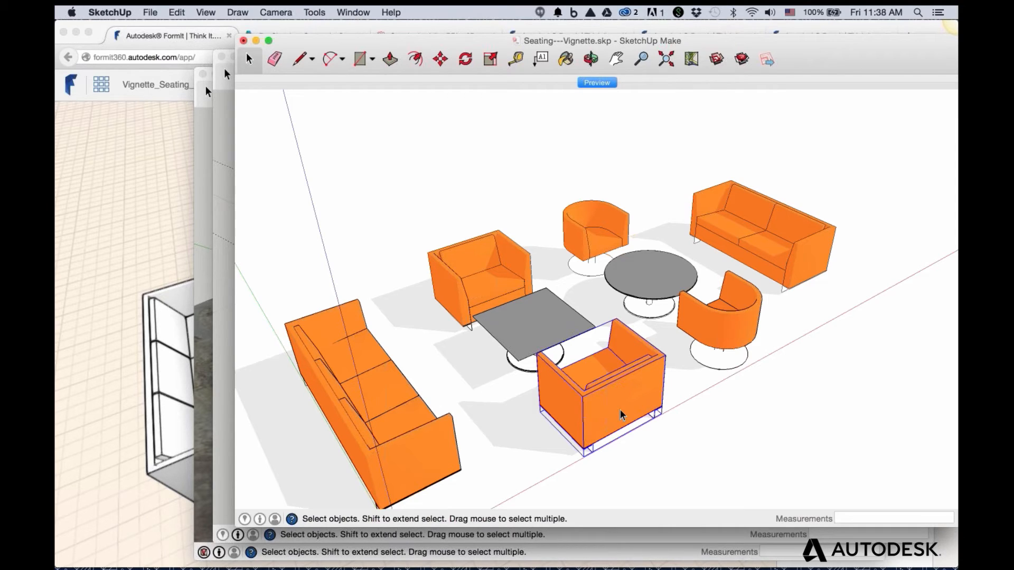
Clear the armchair selection in SketchUp and return to the Vignette_Seating_Tables FormIt sketch
{"action": "left_click", "coordinate": [496, 404]}
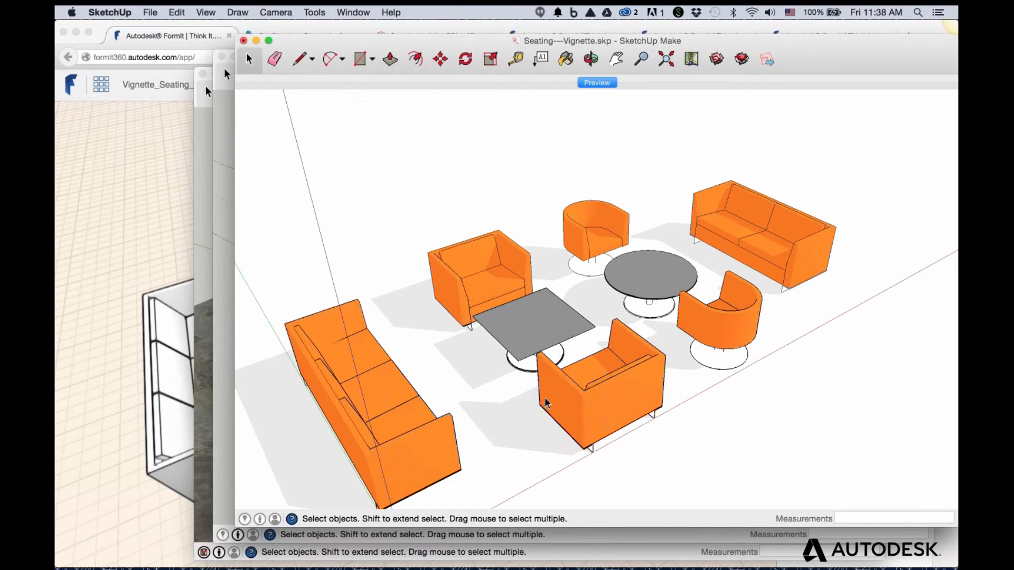
{"action": "left_click", "coordinate": [109, 292]}
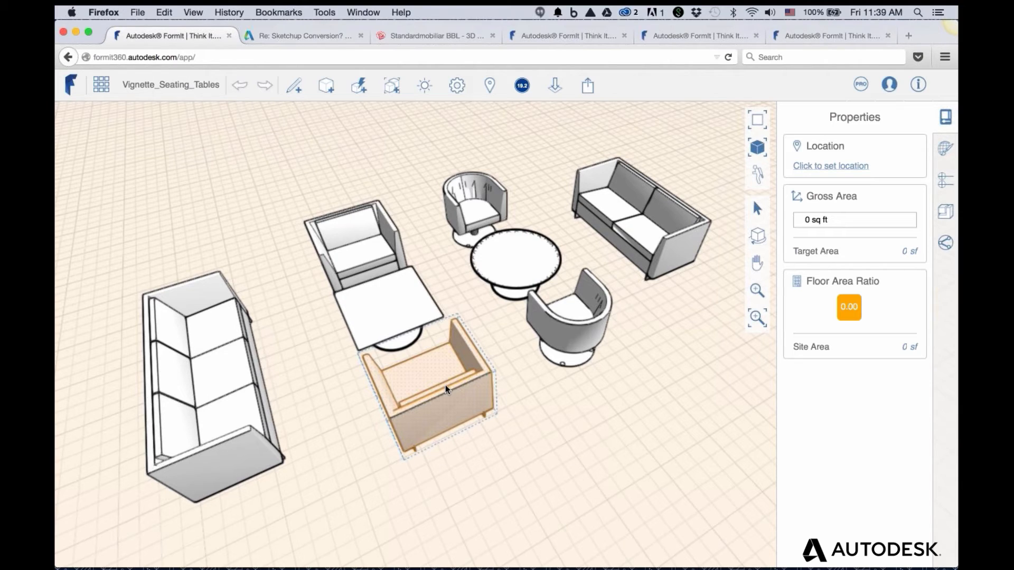
Check the round table and tub chair in FormIt, then switch back to SketchUp
{"action": "left_click", "coordinate": [489, 242]}
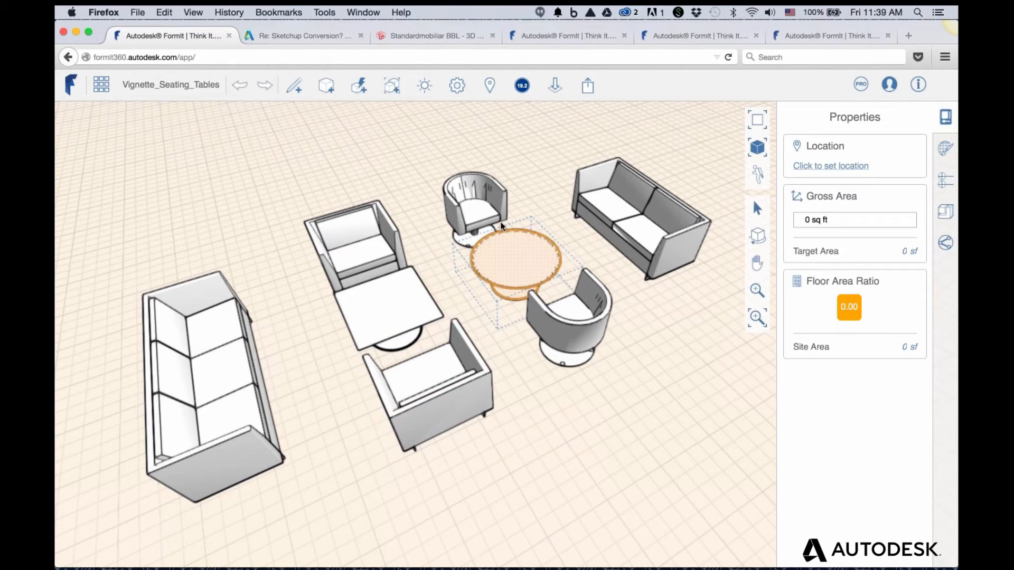
{"action": "left_click", "coordinate": [483, 199]}
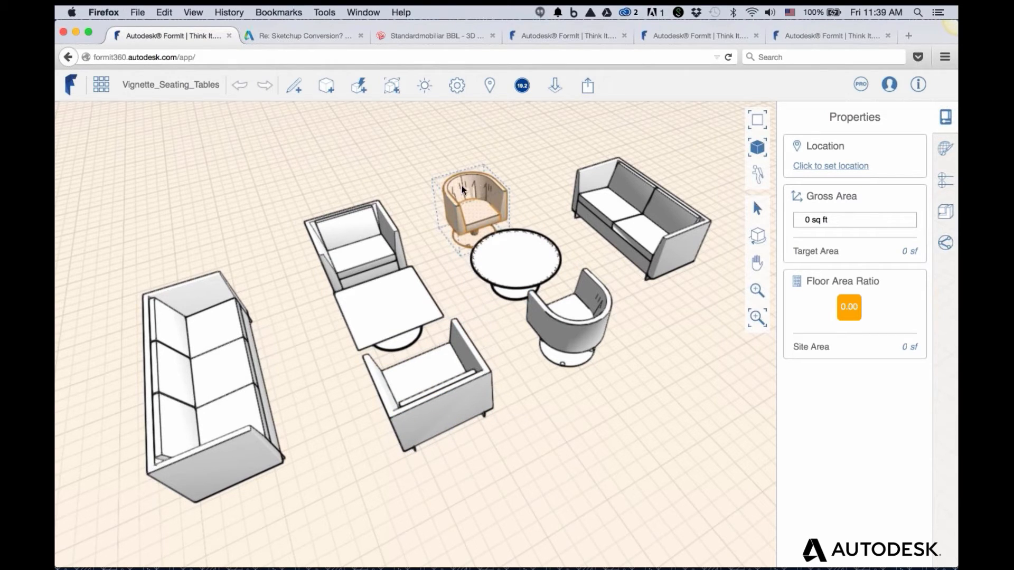
{"action": "left_click", "coordinate": [537, 243]}
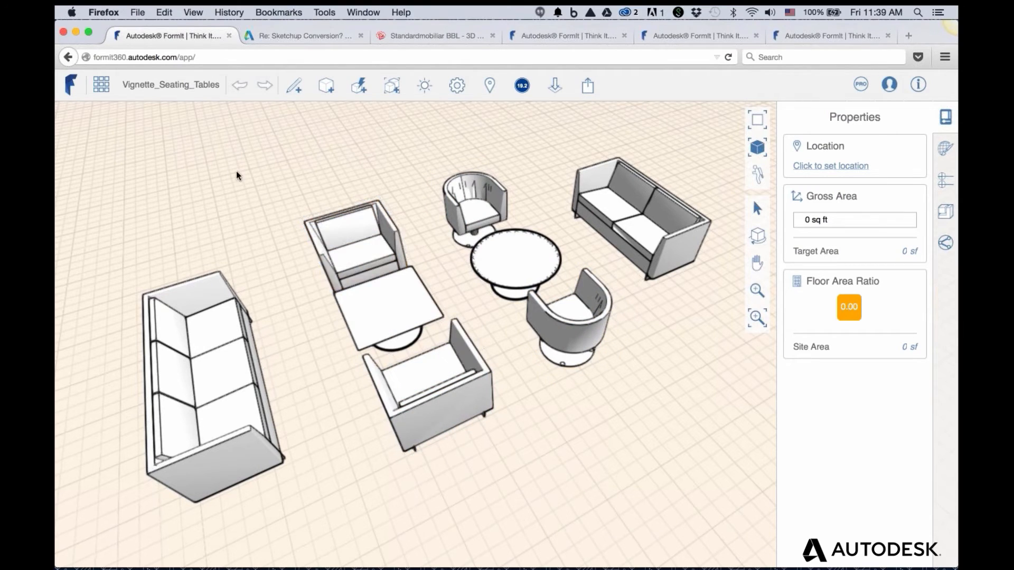
{"action": "key", "text": "super+Tab"}
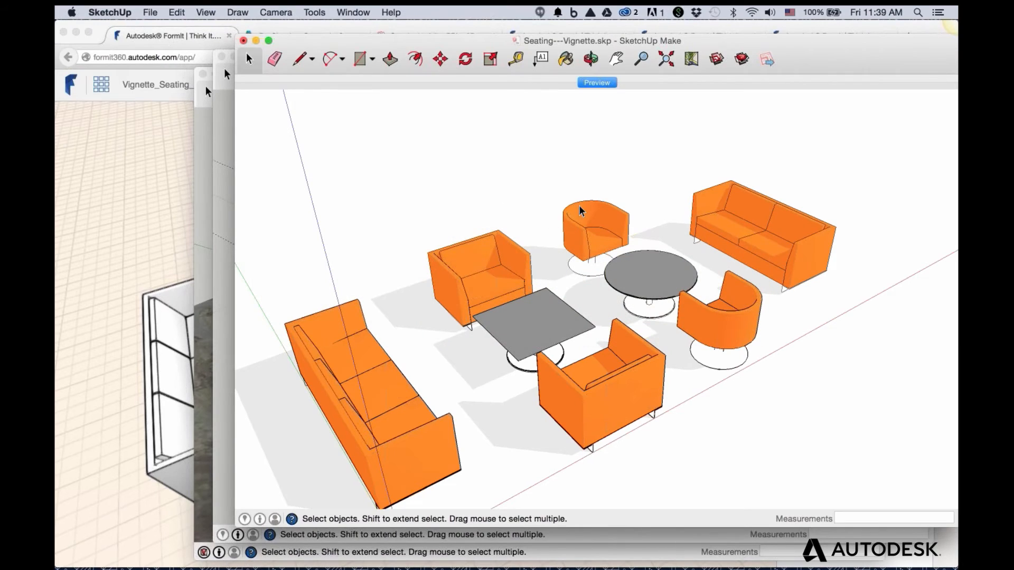
Select the tub chair and left armchair in SketchUp, then clear the selection
{"action": "left_click", "coordinate": [591, 216]}
{"action": "left_click", "coordinate": [516, 247]}
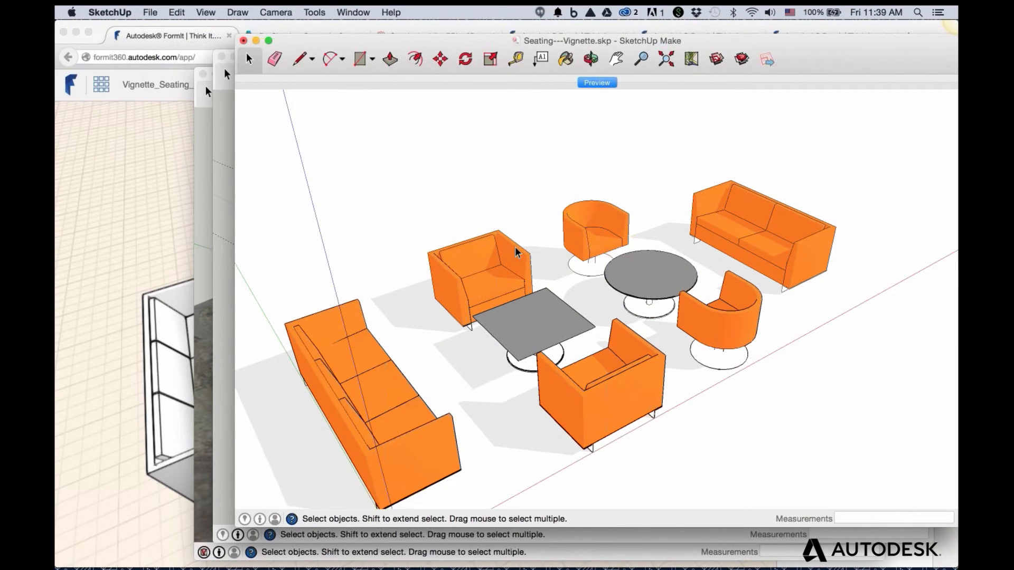
{"action": "left_click", "coordinate": [500, 175]}
Turn on View > Edge Style > Edges to display all model edges
{"action": "left_click", "coordinate": [205, 13]}
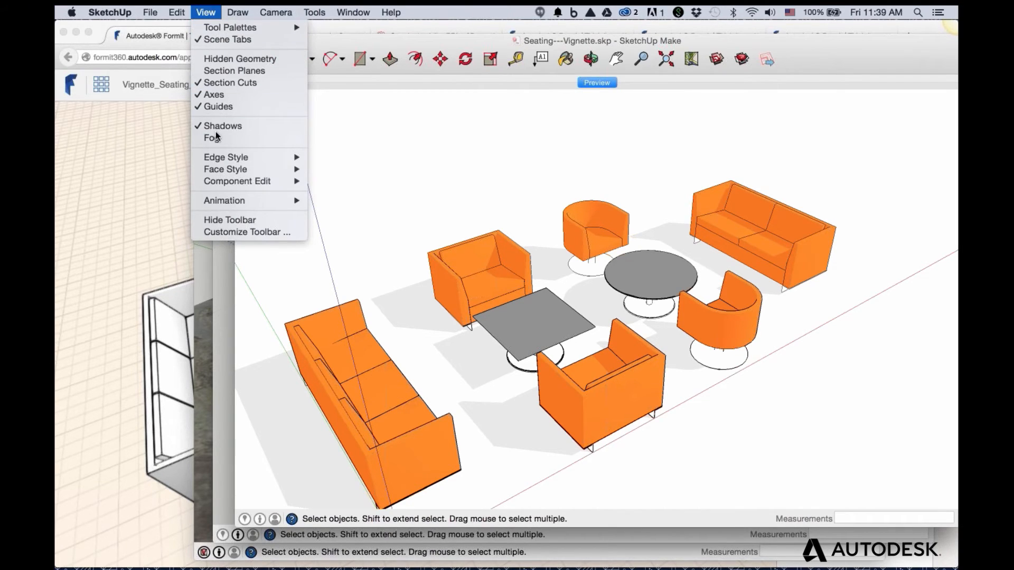
{"action": "mouse_move", "coordinate": [225, 156]}
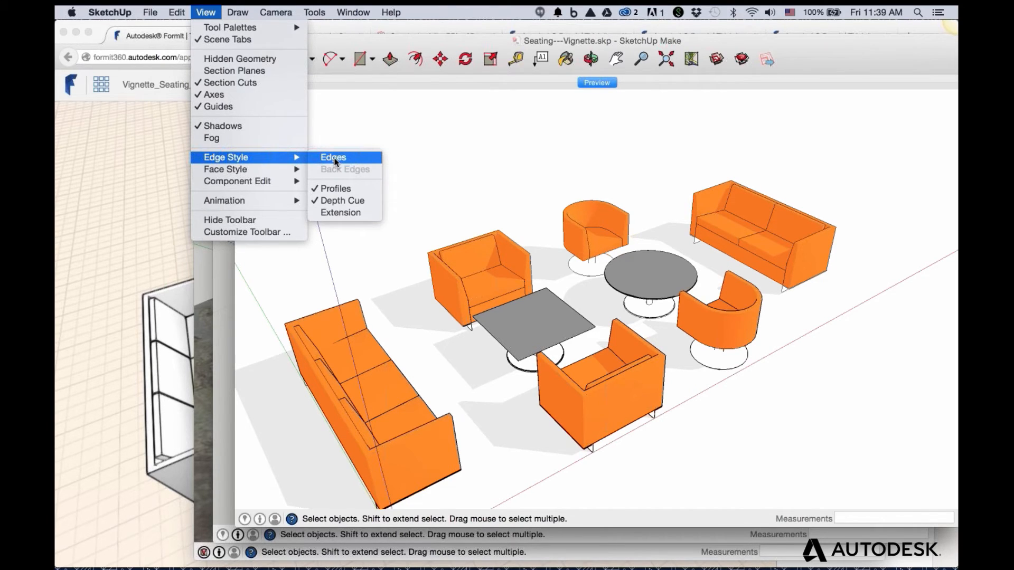
{"action": "left_click", "coordinate": [334, 159]}
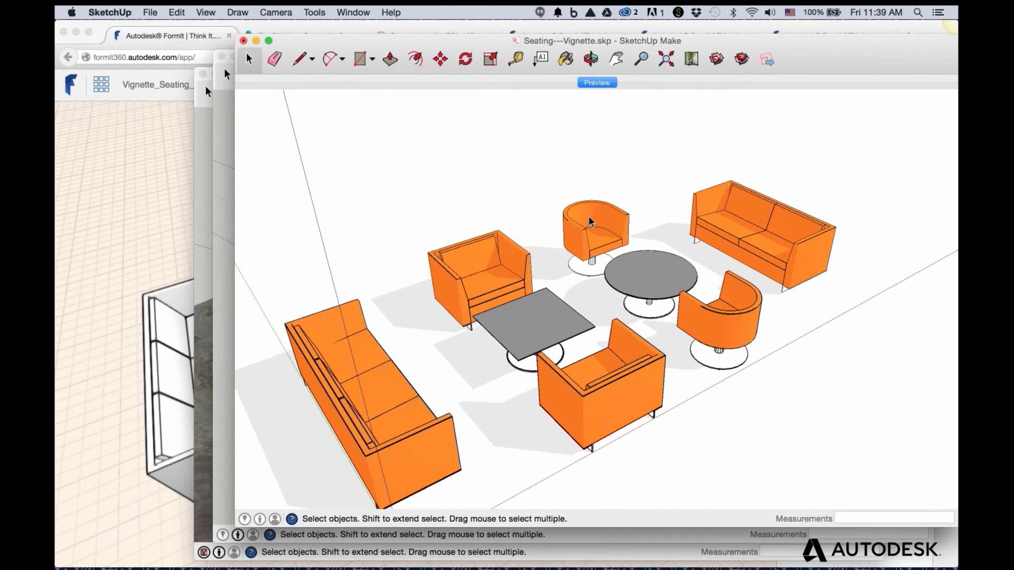
Zoom and orbit around the seating group up close, then bring the FormIt browser window forward
{"action": "scroll", "coordinate": [592, 230], "scroll_direction": "up", "scroll_amount": 4}
{"action": "scroll", "coordinate": [591, 231], "scroll_direction": "up", "scroll_amount": 8}
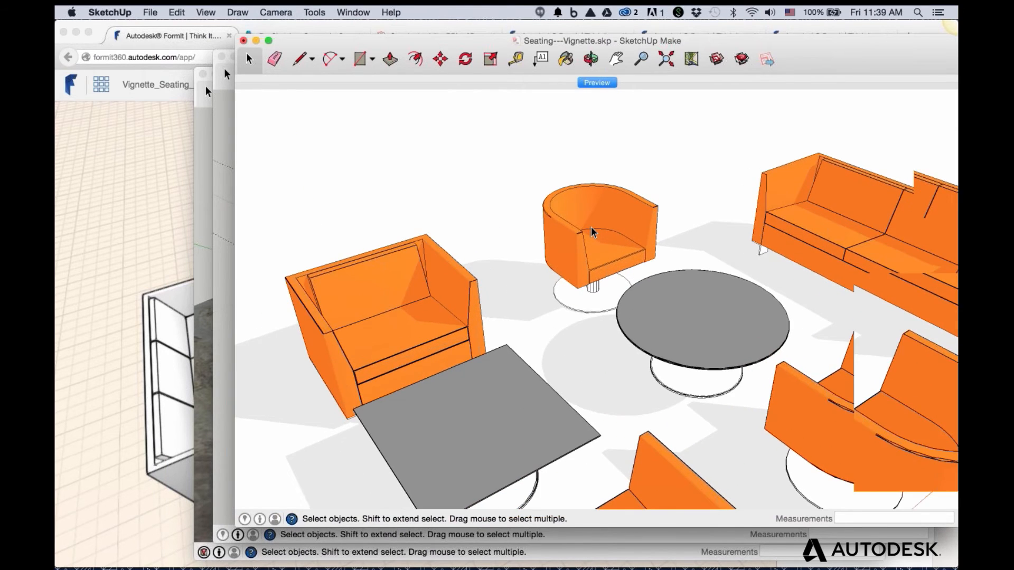
{"action": "scroll", "coordinate": [516, 210], "scroll_direction": "up", "scroll_amount": 3}
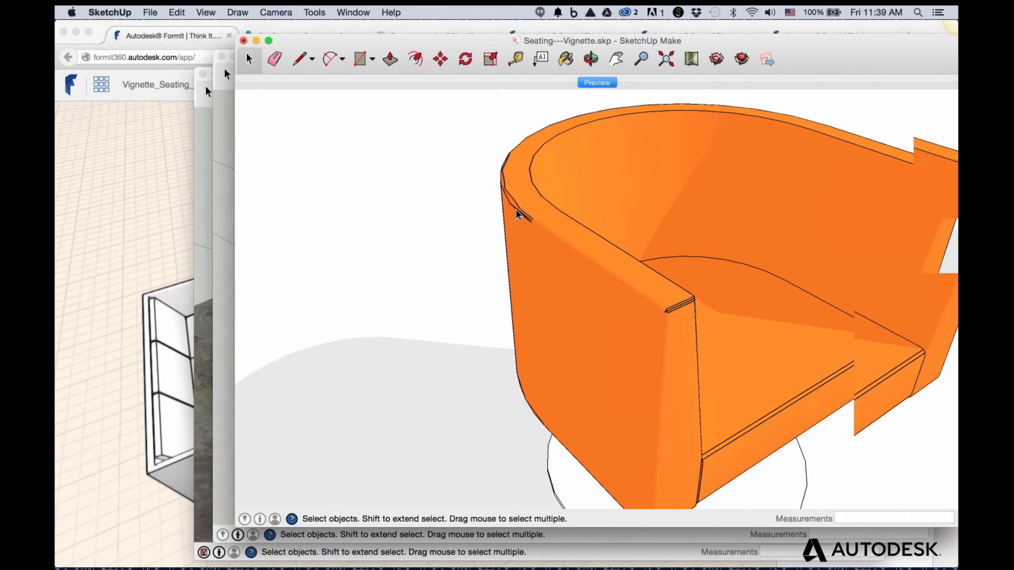
{"action": "scroll", "coordinate": [510, 191], "scroll_direction": "down", "scroll_amount": 1}
{"action": "scroll", "coordinate": [510, 191], "scroll_direction": "down", "scroll_amount": 1}
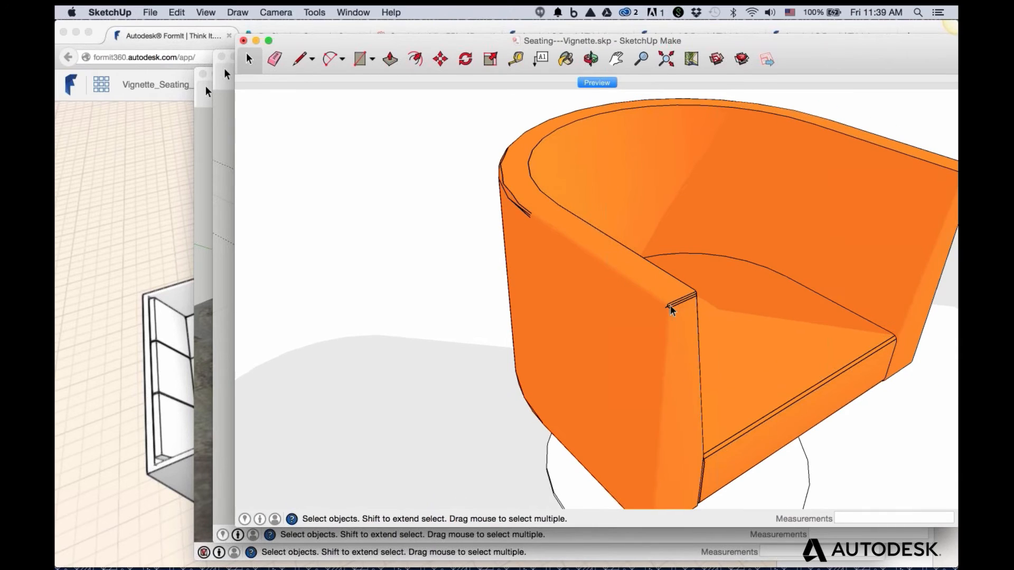
{"action": "scroll", "coordinate": [681, 306], "scroll_direction": "down", "scroll_amount": 3}
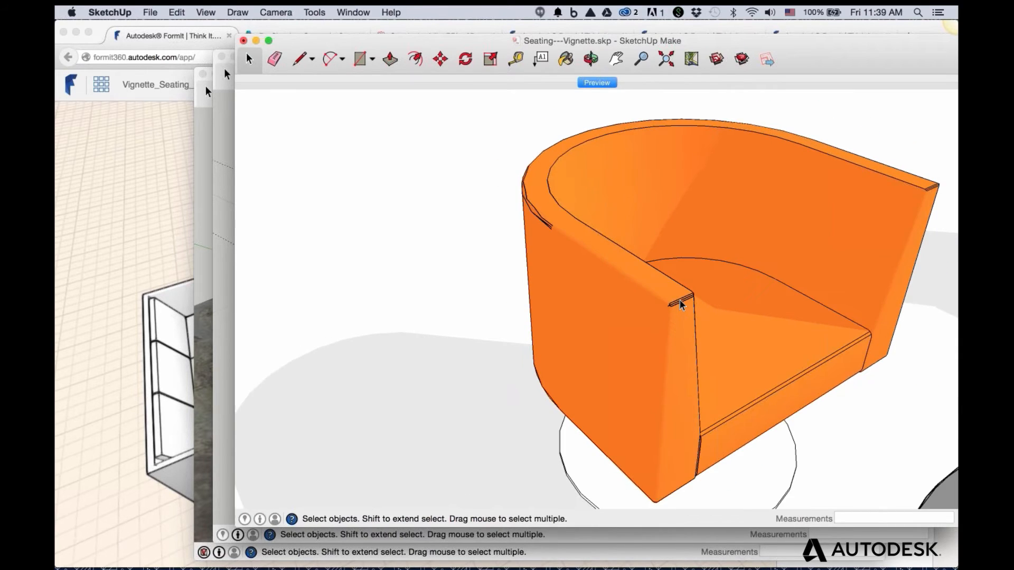
{"action": "scroll", "coordinate": [681, 432], "scroll_direction": "up", "scroll_amount": 5}
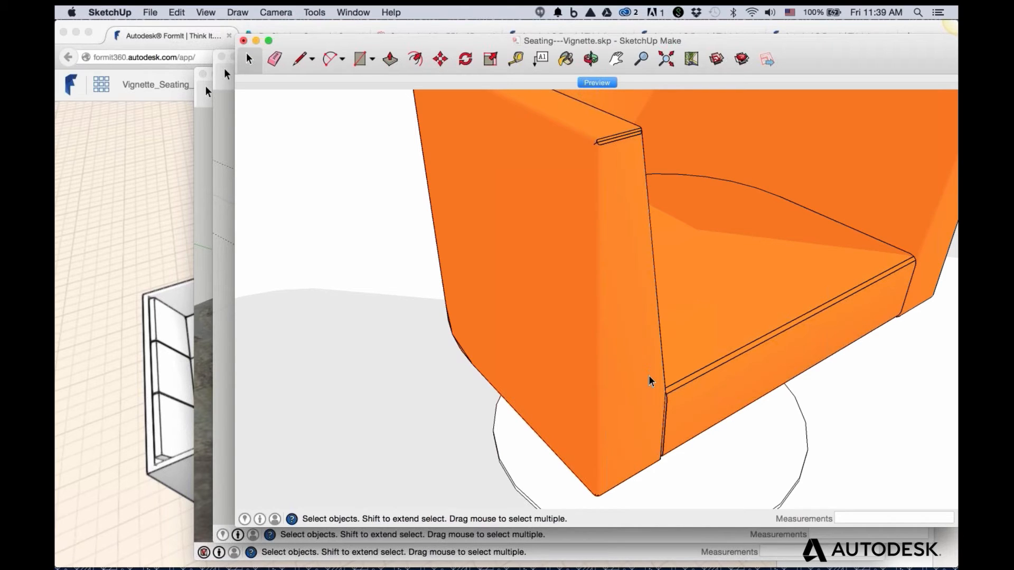
{"action": "scroll", "coordinate": [651, 381], "scroll_direction": "down", "scroll_amount": 5}
{"action": "mouse_move", "coordinate": [711, 407]}
{"action": "middle_mouse_down"}
{"action": "mouse_move", "coordinate": [742, 419]}
{"action": "mouse_move", "coordinate": [742, 361]}
{"action": "middle_mouse_up"}
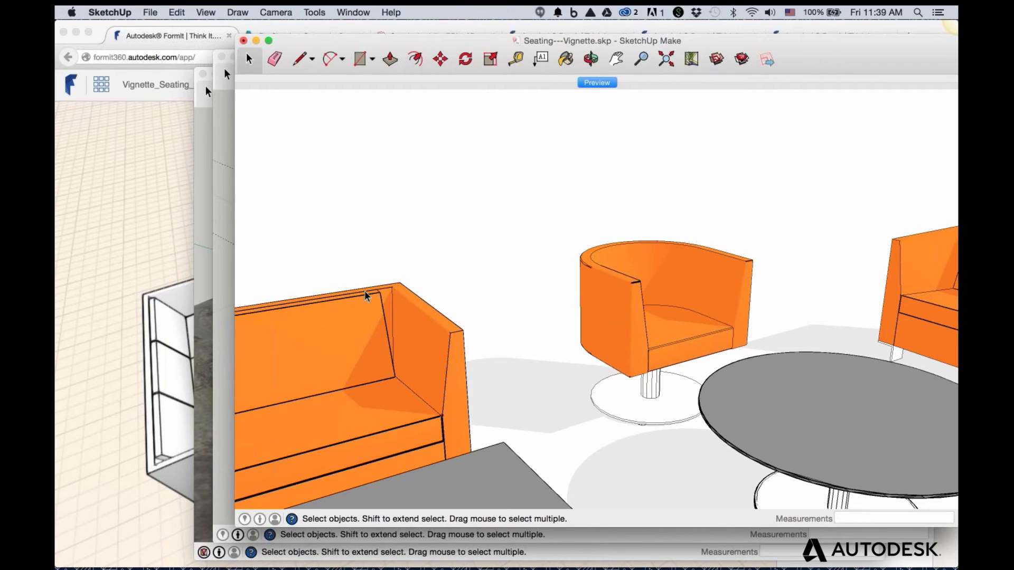
{"action": "scroll", "coordinate": [544, 372], "scroll_direction": "down", "scroll_amount": 6}
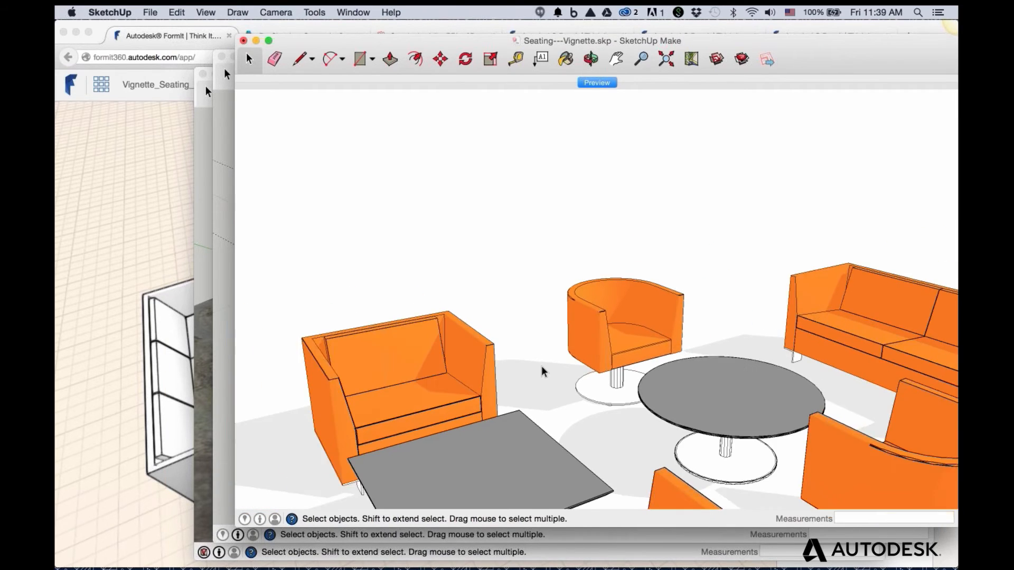
{"action": "scroll", "coordinate": [702, 478], "scroll_direction": "up", "scroll_amount": 3}
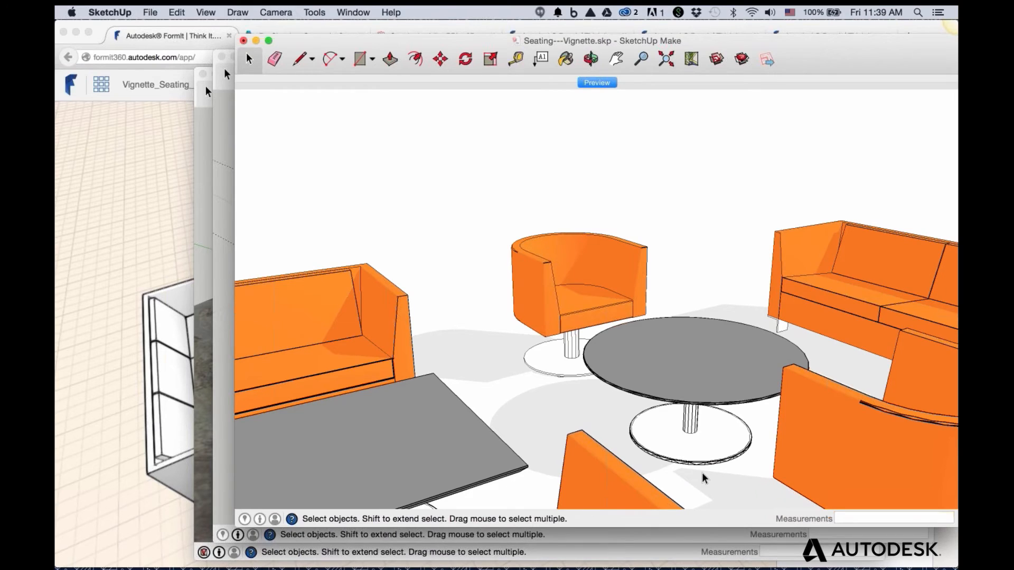
{"action": "scroll", "coordinate": [702, 478], "scroll_direction": "up", "scroll_amount": 5}
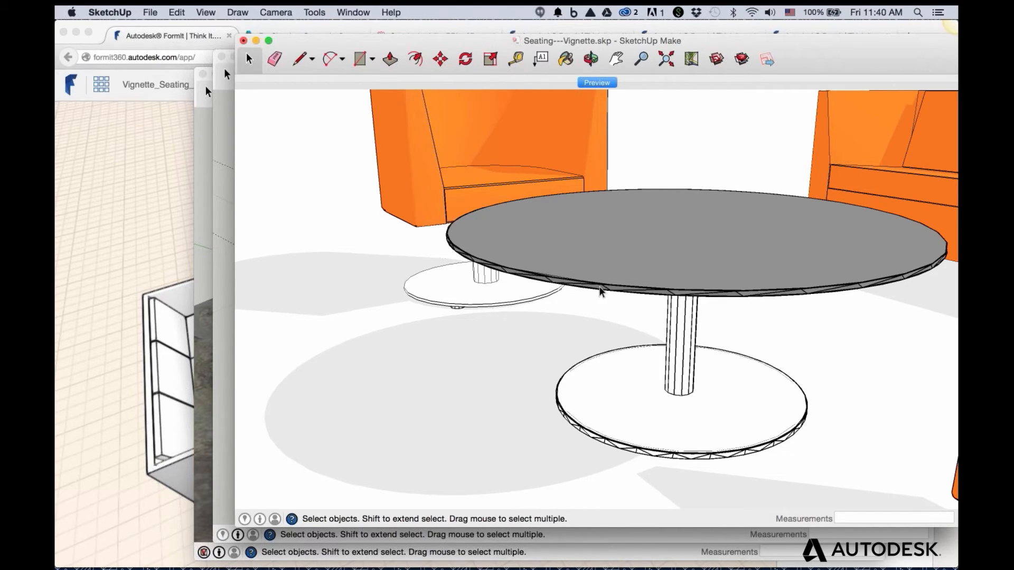
{"action": "left_click", "coordinate": [84, 229]}
{"action": "scroll", "coordinate": [527, 256], "scroll_direction": "up", "scroll_amount": 5}
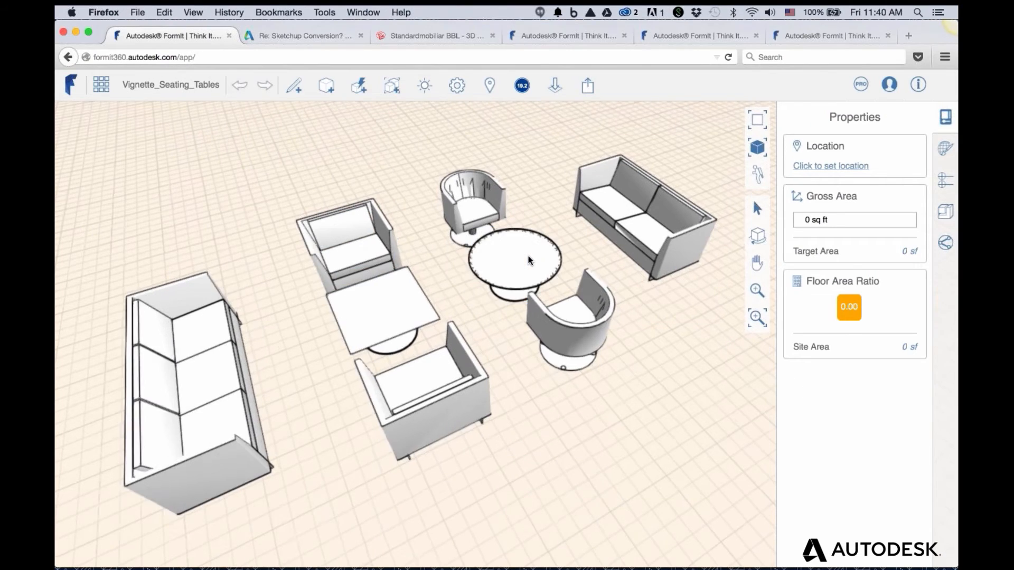
{"action": "scroll", "coordinate": [527, 255], "scroll_direction": "up", "scroll_amount": 3}
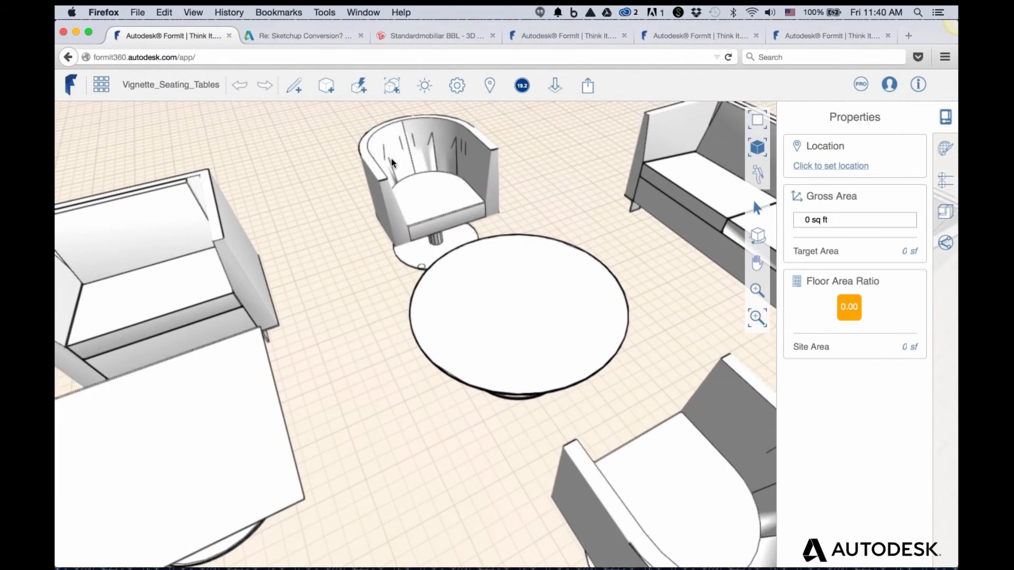
{"action": "scroll", "coordinate": [369, 133], "scroll_direction": "up", "scroll_amount": 5}
{"action": "scroll", "coordinate": [372, 146], "scroll_direction": "down", "scroll_amount": 3}
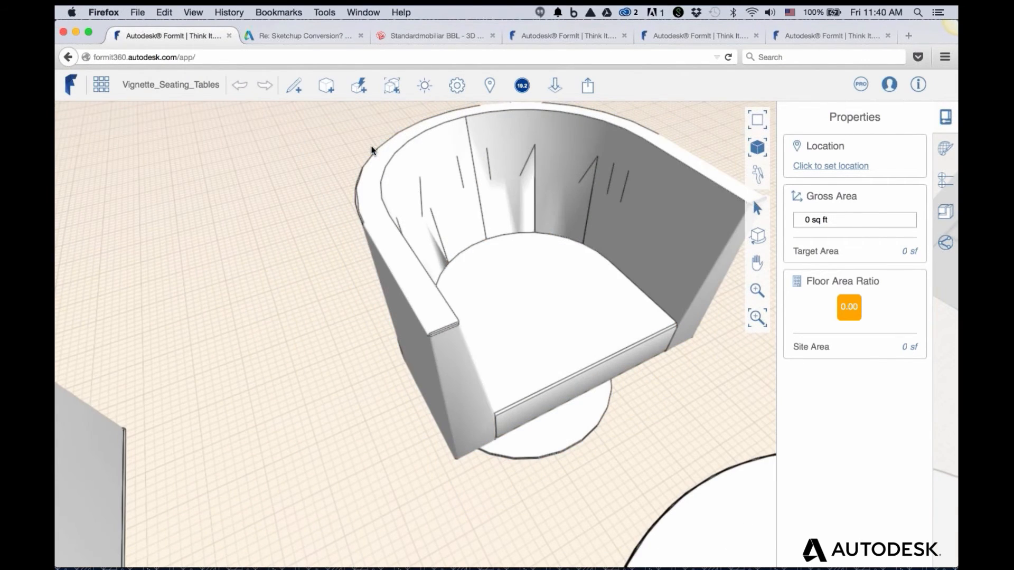
{"action": "scroll", "coordinate": [372, 153], "scroll_direction": "down", "scroll_amount": 3}
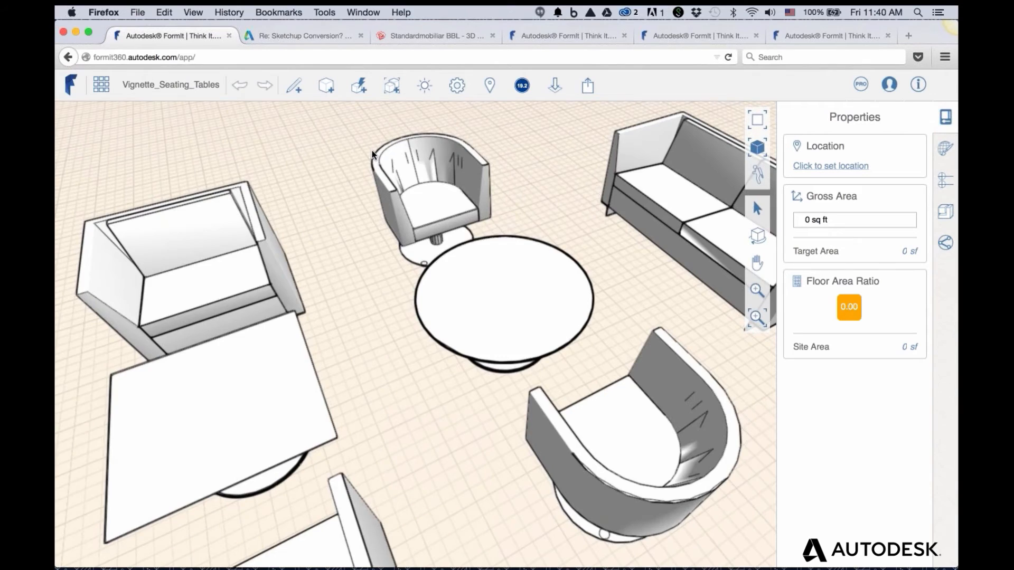
{"action": "scroll", "coordinate": [373, 153], "scroll_direction": "down", "scroll_amount": 4}
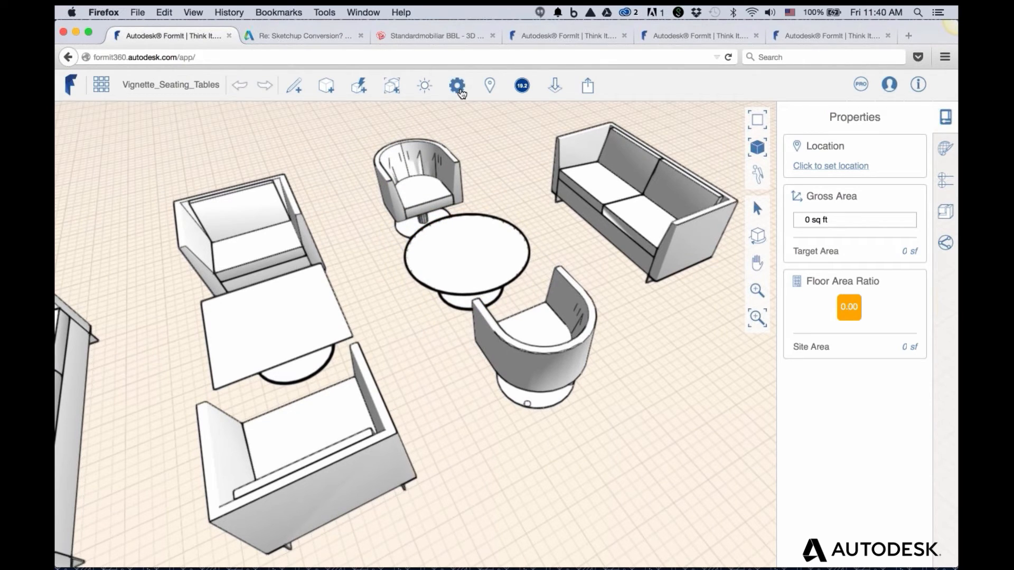
Turn on Display Watertight Issues from the Model Diagnostics settings
{"action": "left_click", "coordinate": [457, 86]}
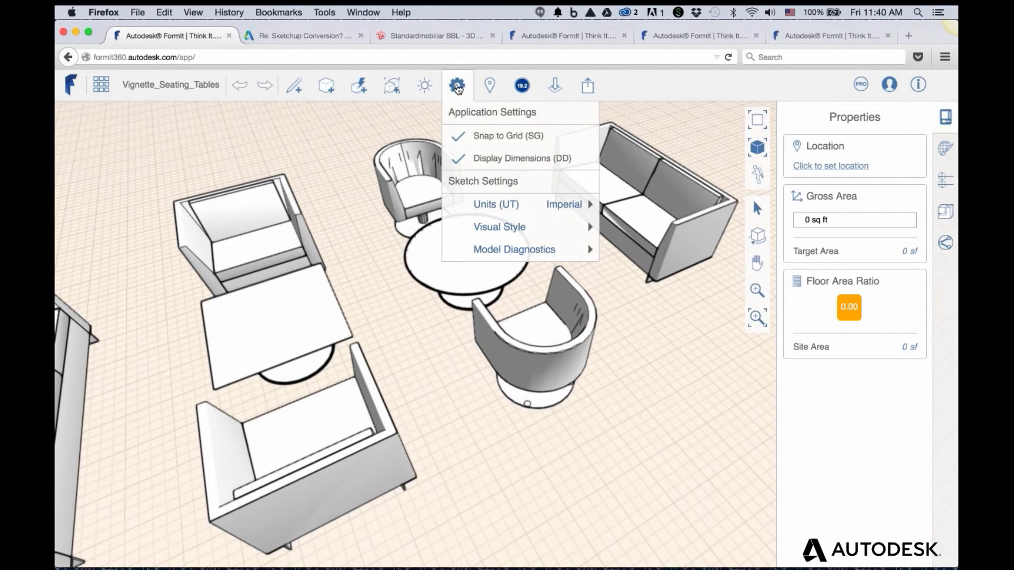
{"action": "mouse_move", "coordinate": [492, 252]}
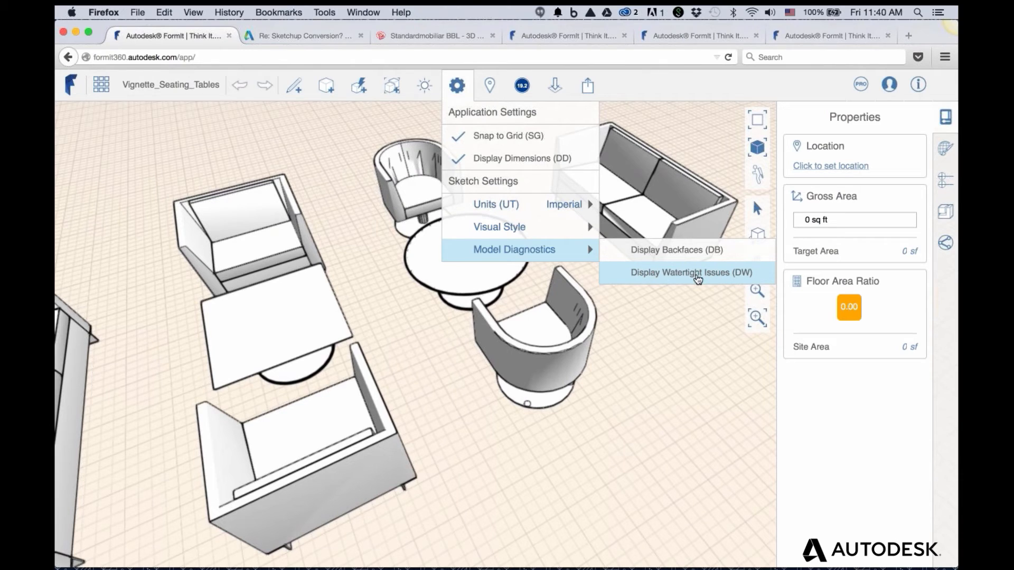
{"action": "left_click", "coordinate": [695, 275]}
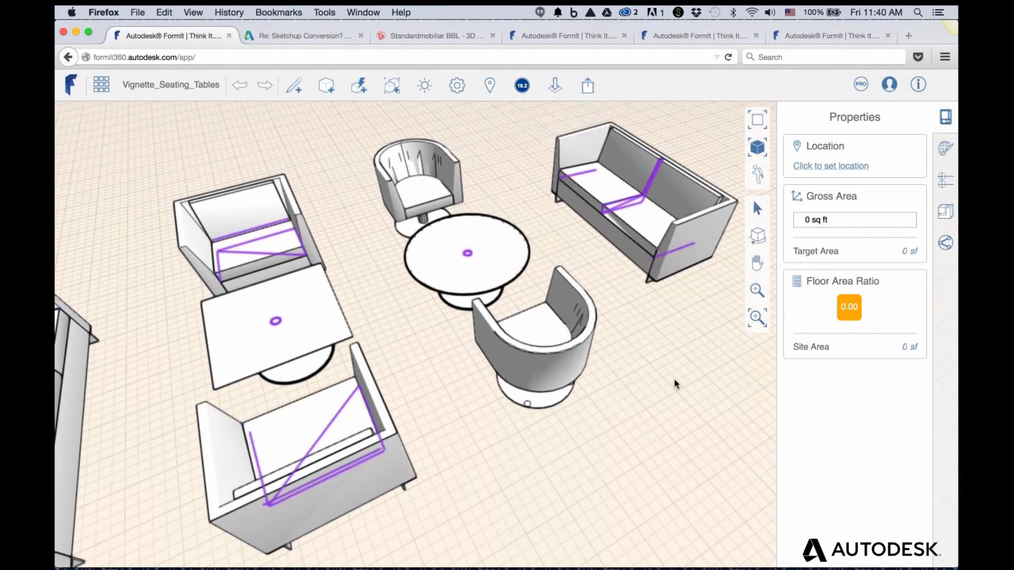
Orbit around the sofas, armchairs and tables to inspect the purple problem lines
{"action": "scroll", "coordinate": [653, 345], "scroll_direction": "down", "scroll_amount": 2}
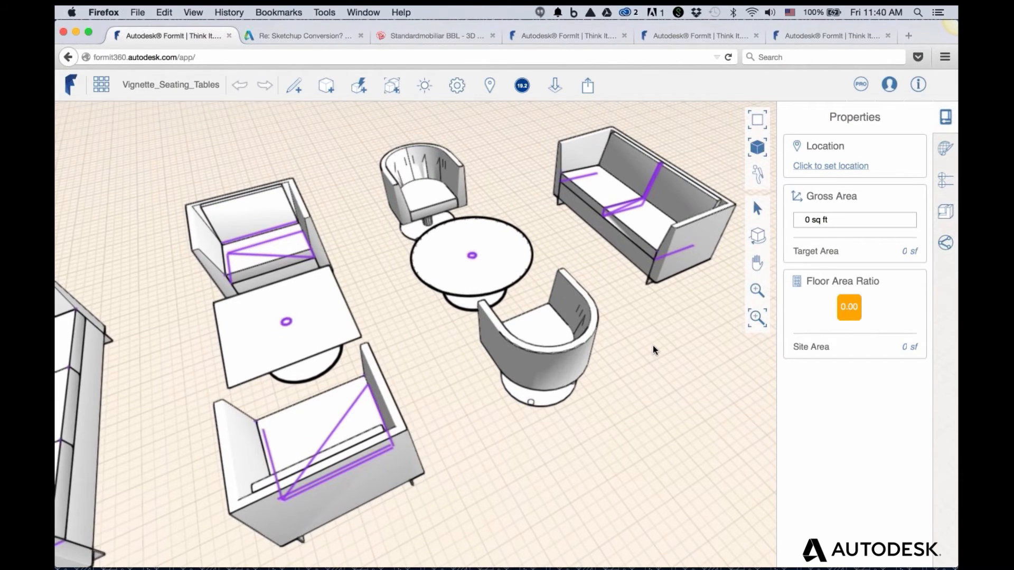
{"action": "scroll", "coordinate": [651, 344], "scroll_direction": "up", "scroll_amount": 3}
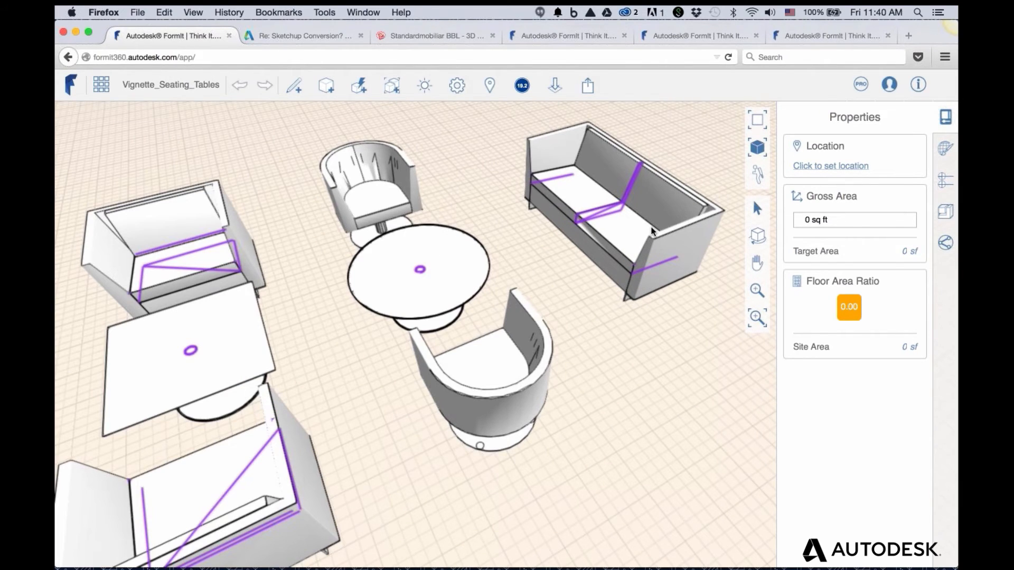
{"action": "scroll", "coordinate": [653, 231], "scroll_direction": "up", "scroll_amount": 2}
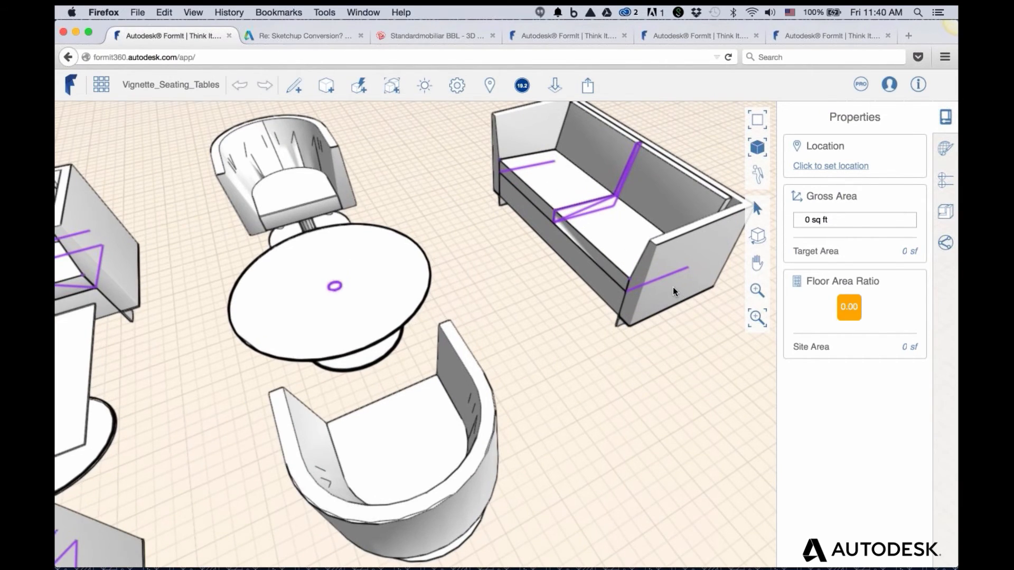
{"action": "scroll", "coordinate": [672, 287], "scroll_direction": "down", "scroll_amount": 3}
{"action": "middle_click_drag", "start_coordinate": [360, 363], "coordinate": [306, 366]}
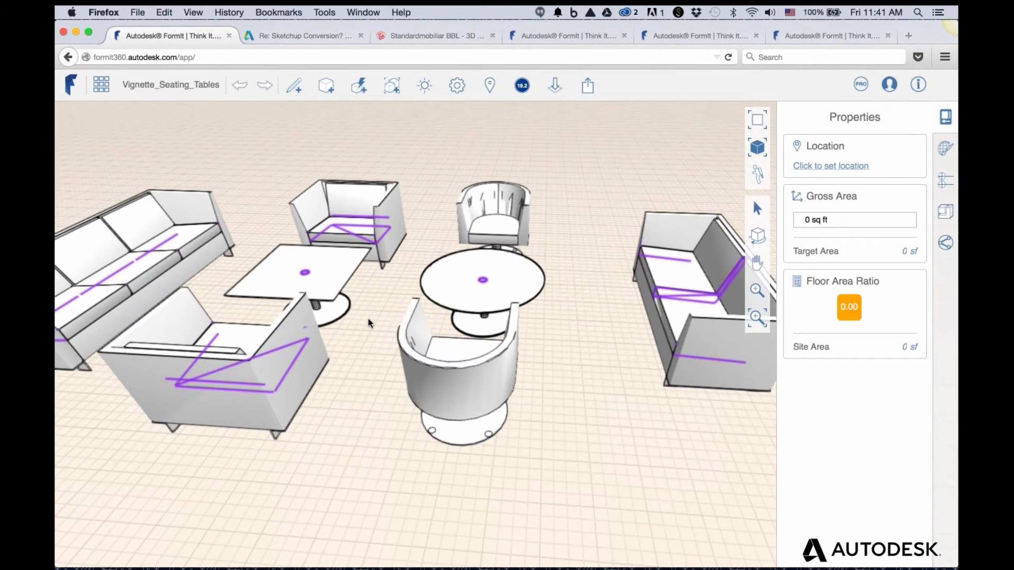
{"action": "middle_click_drag", "start_coordinate": [369, 318], "coordinate": [214, 227]}
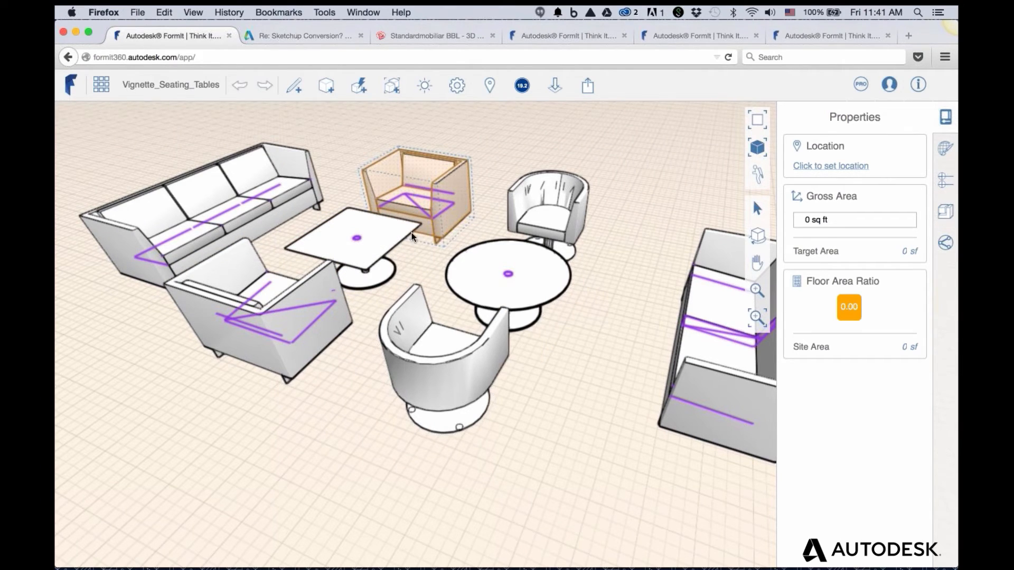
{"action": "right_click_drag", "start_coordinate": [460, 289], "coordinate": [523, 311]}
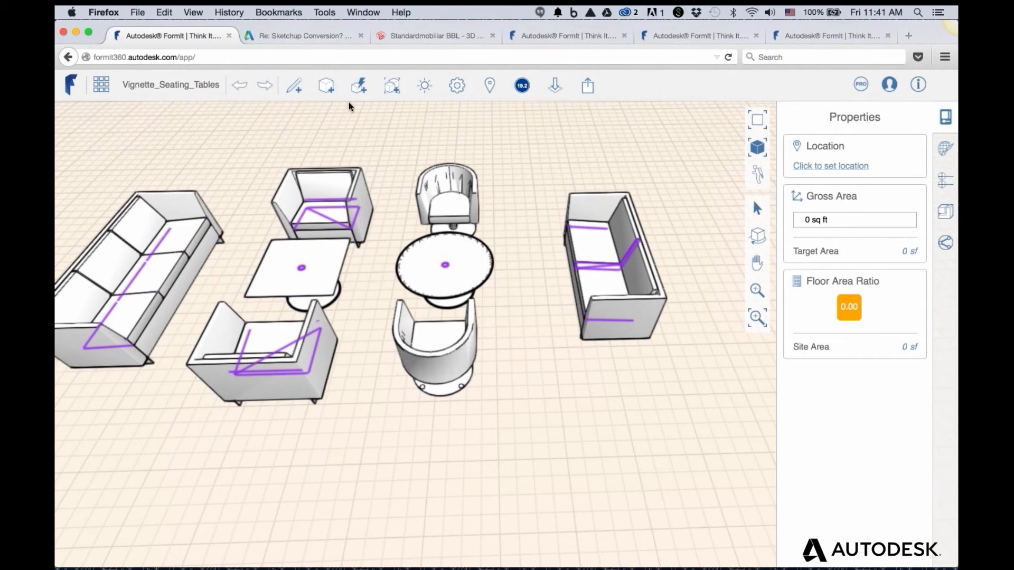
Turn off Display Watertight Issues, then close the FormIt tab and confirm Leave Page
{"action": "left_click", "coordinate": [458, 86]}
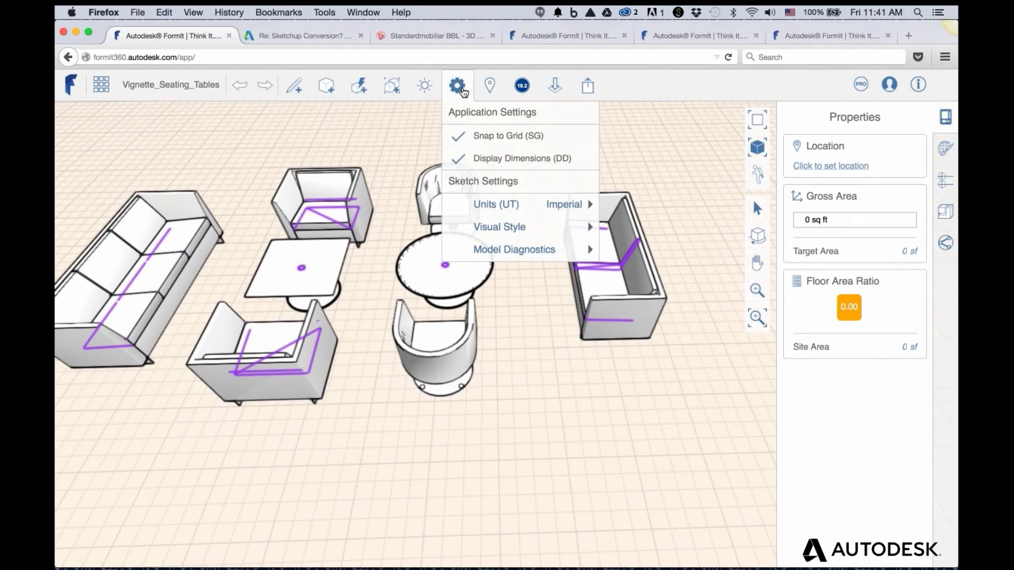
{"action": "mouse_move", "coordinate": [492, 251]}
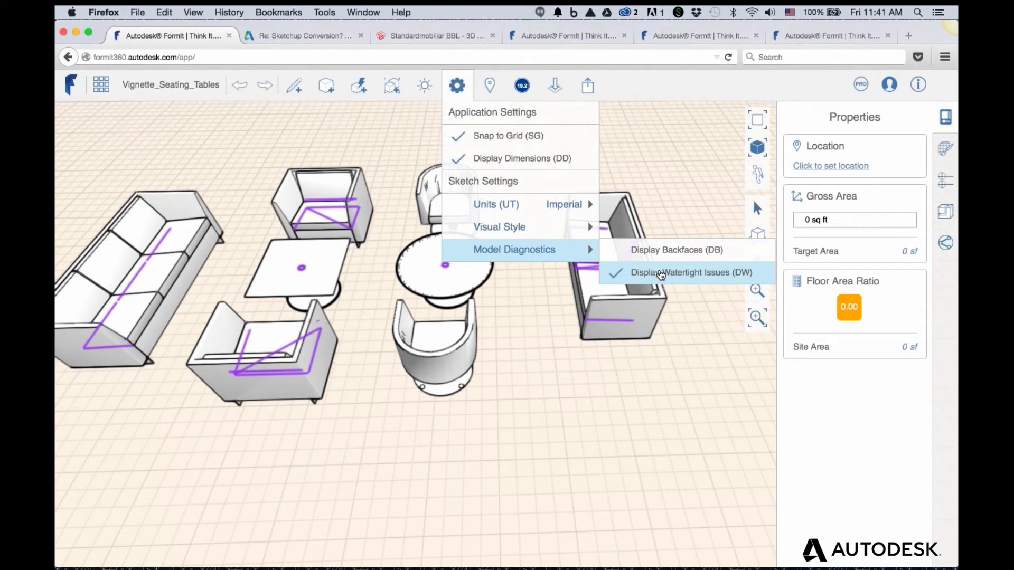
{"action": "left_click", "coordinate": [660, 274]}
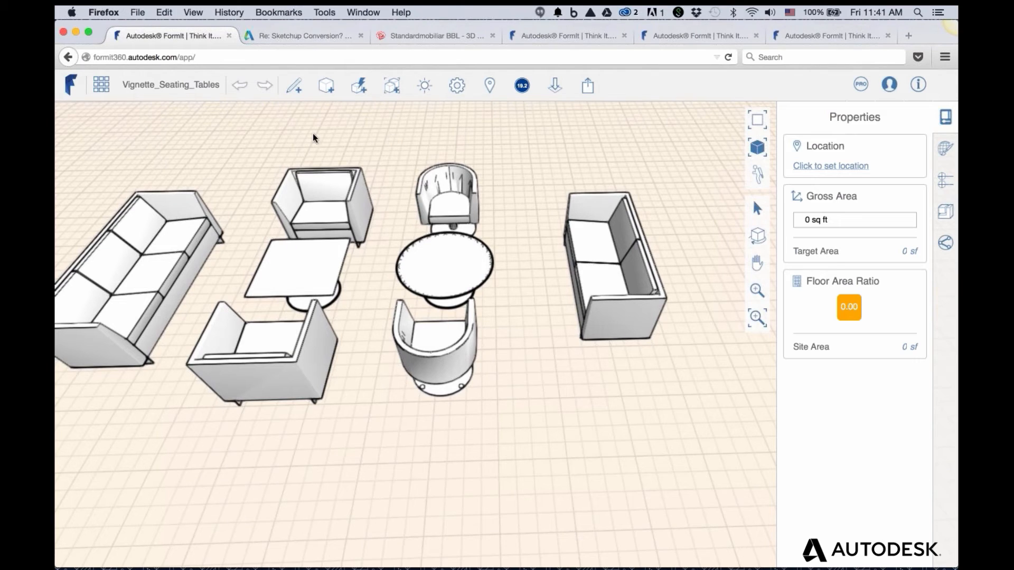
{"action": "left_click", "coordinate": [228, 35]}
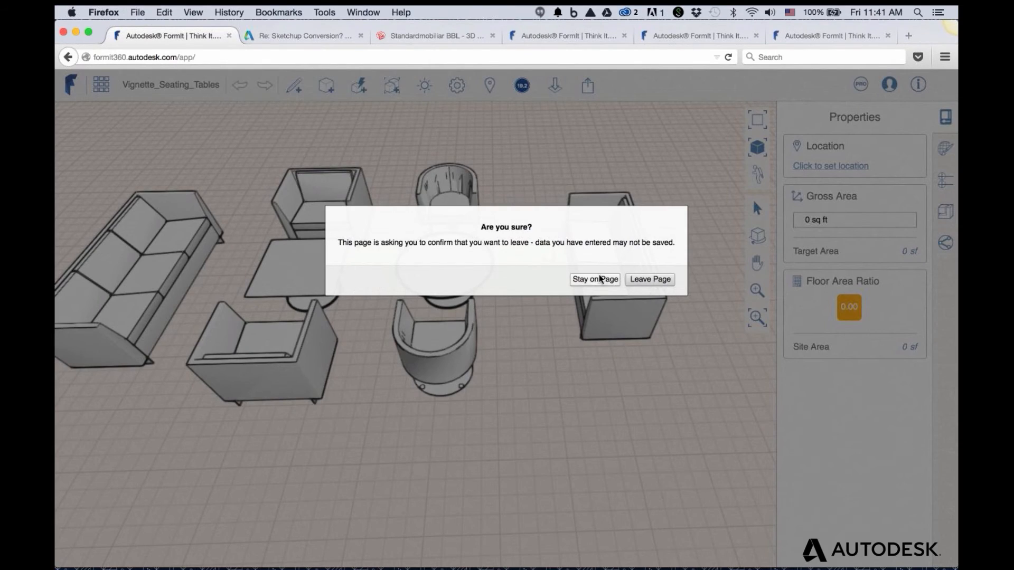
{"action": "left_click", "coordinate": [641, 280]}
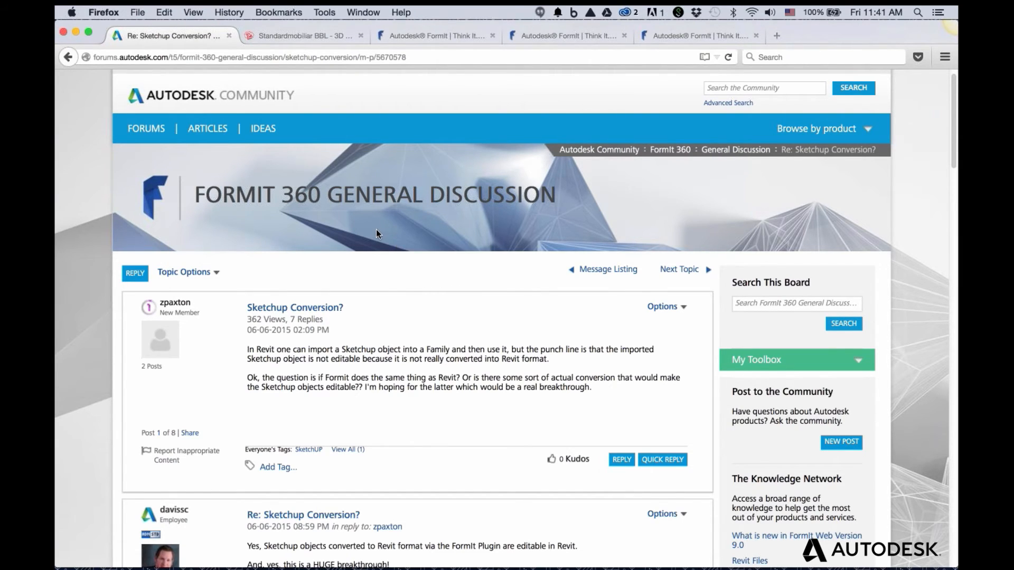
Read down the Sketchup Conversion? thread to the steps reply, then switch to the Standardmobiliar BBL tab
{"action": "scroll", "coordinate": [376, 229], "scroll_direction": "down", "scroll_amount": 1}
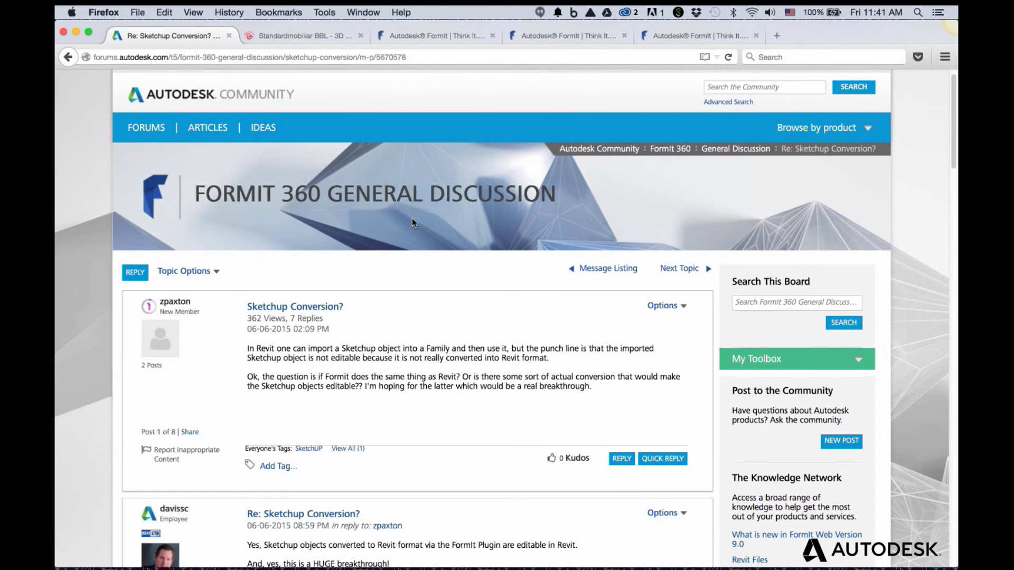
{"action": "scroll", "coordinate": [413, 218], "scroll_direction": "down", "scroll_amount": 2}
{"action": "scroll", "coordinate": [413, 219], "scroll_direction": "down", "scroll_amount": 5}
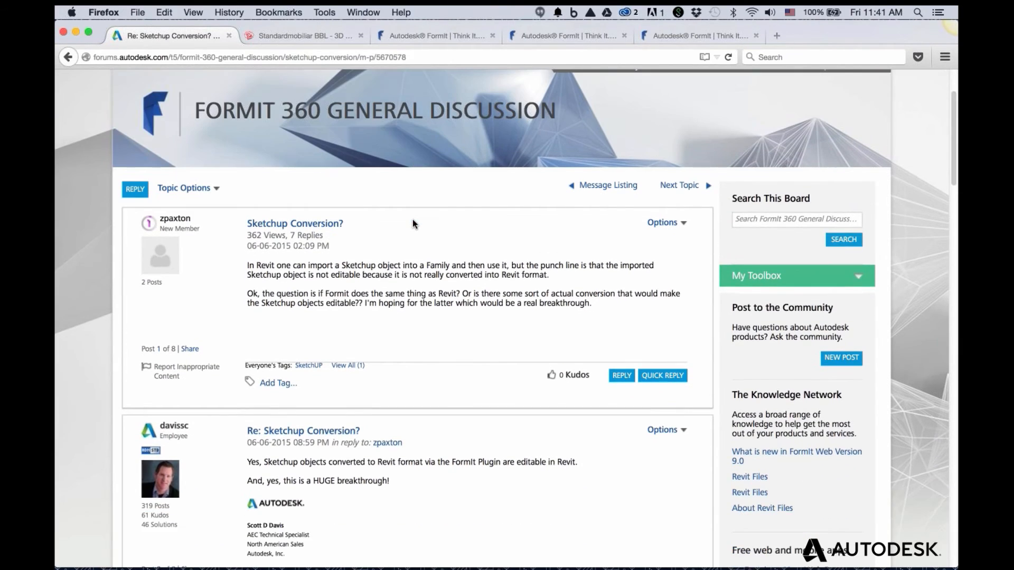
{"action": "scroll", "coordinate": [413, 219], "scroll_direction": "down", "scroll_amount": 1}
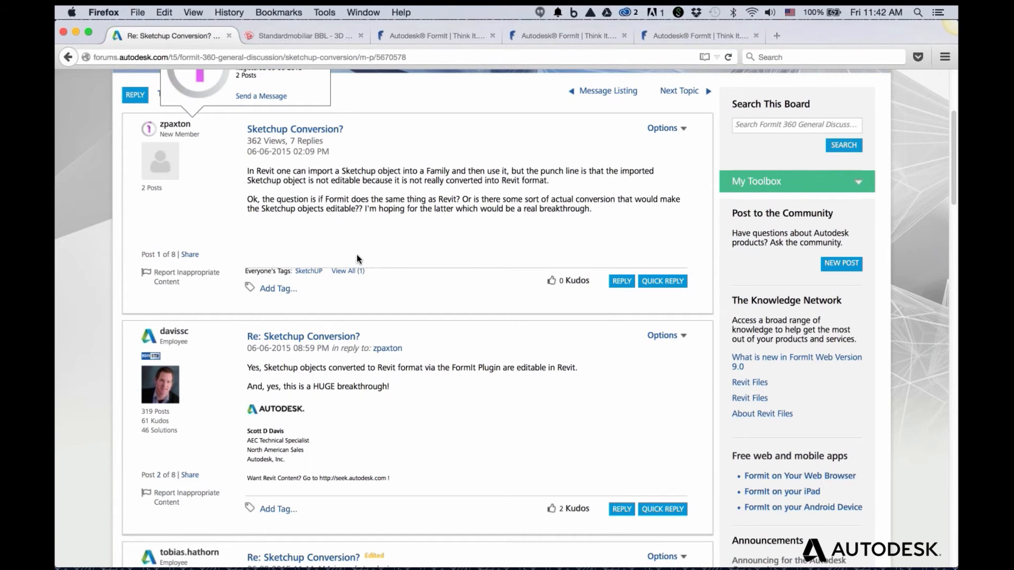
{"action": "scroll", "coordinate": [356, 254], "scroll_direction": "down", "scroll_amount": 2}
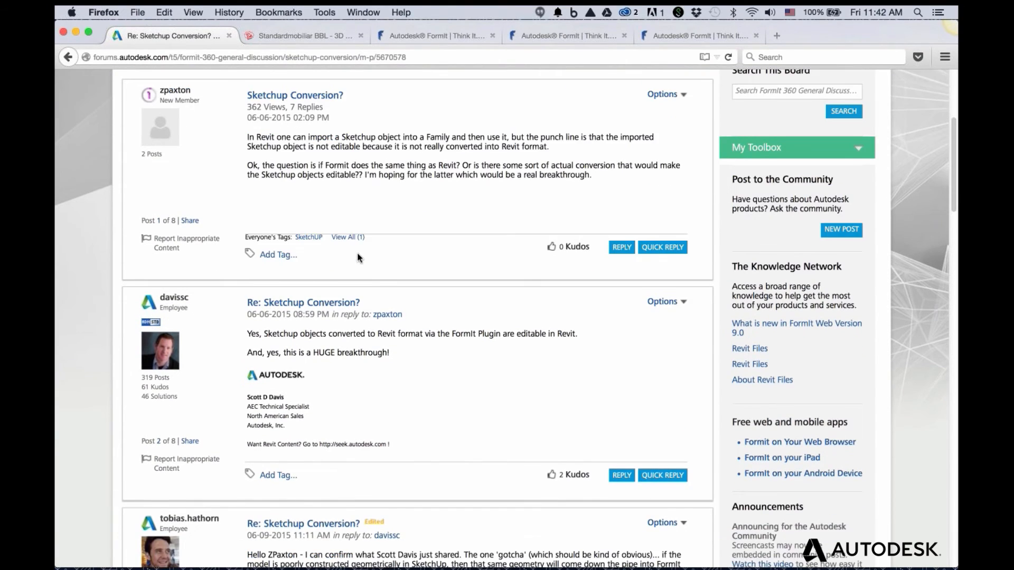
{"action": "scroll", "coordinate": [357, 252], "scroll_direction": "down", "scroll_amount": 15}
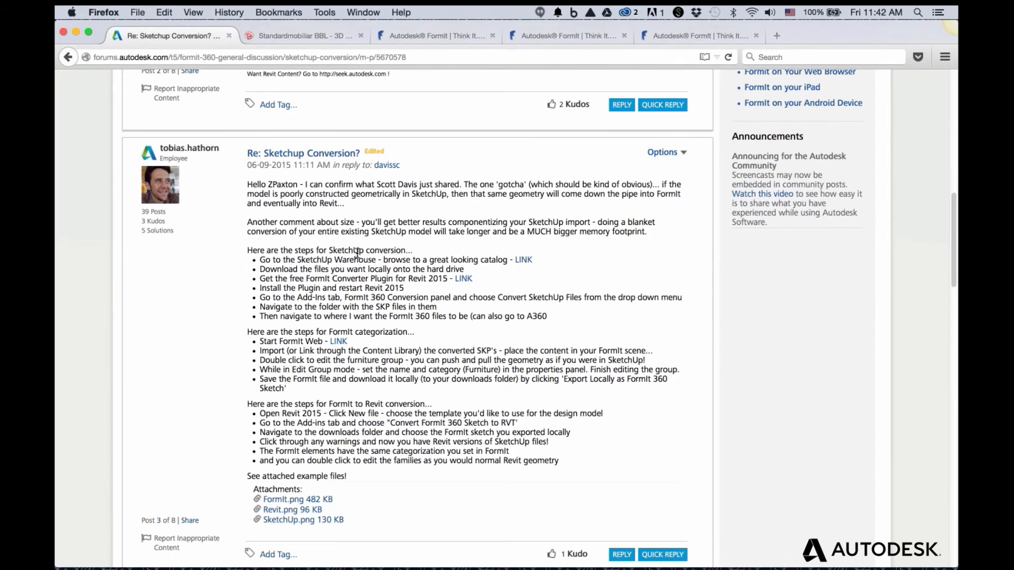
{"action": "scroll", "coordinate": [357, 253], "scroll_direction": "down", "scroll_amount": 1}
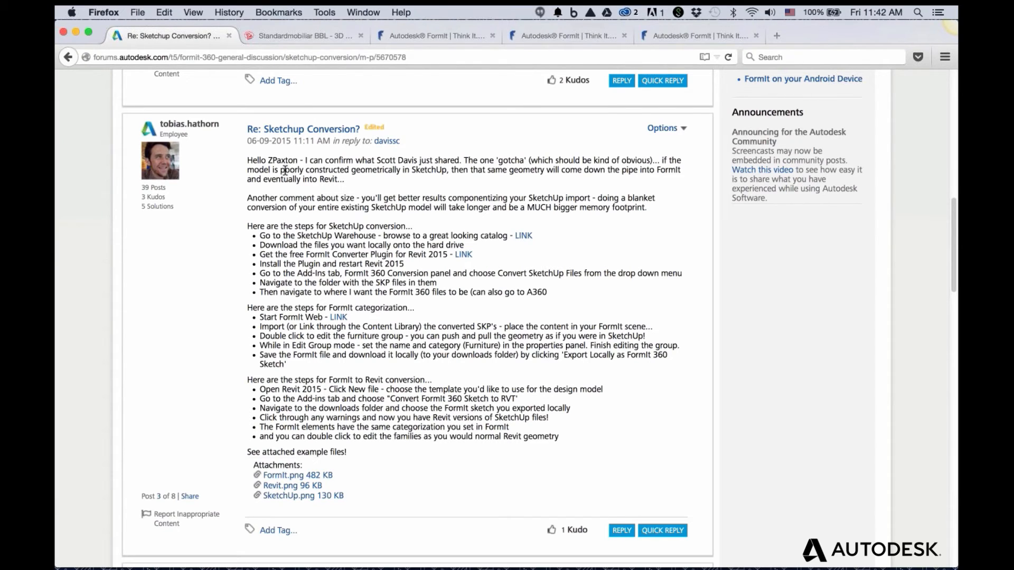
{"action": "left_click", "coordinate": [285, 37]}
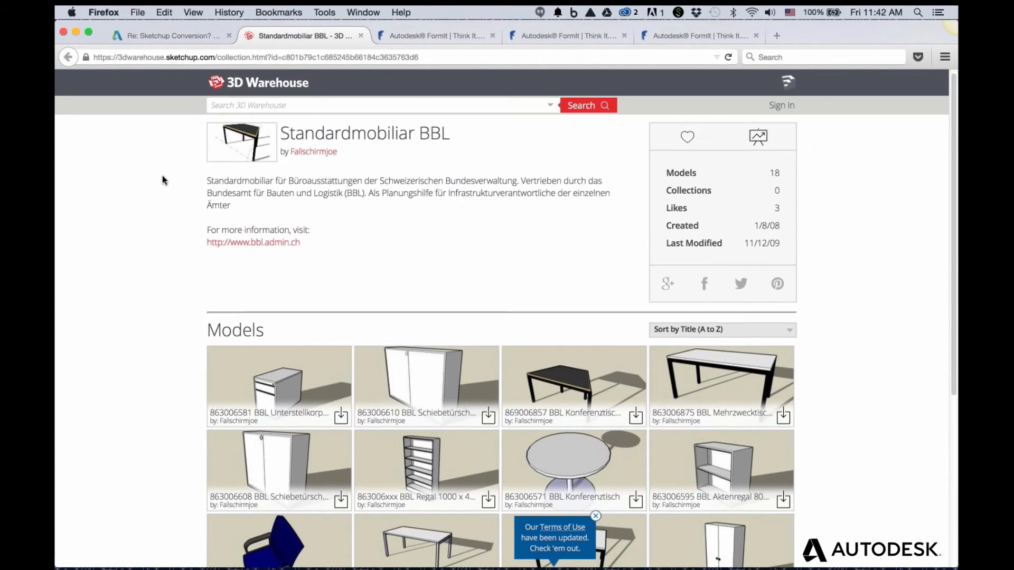
Browse the Standardmobiliar BBL models list sorted by Title (A to Z)
{"action": "scroll", "coordinate": [161, 176], "scroll_direction": "down", "scroll_amount": 2}
{"action": "scroll", "coordinate": [160, 176], "scroll_direction": "down", "scroll_amount": 5}
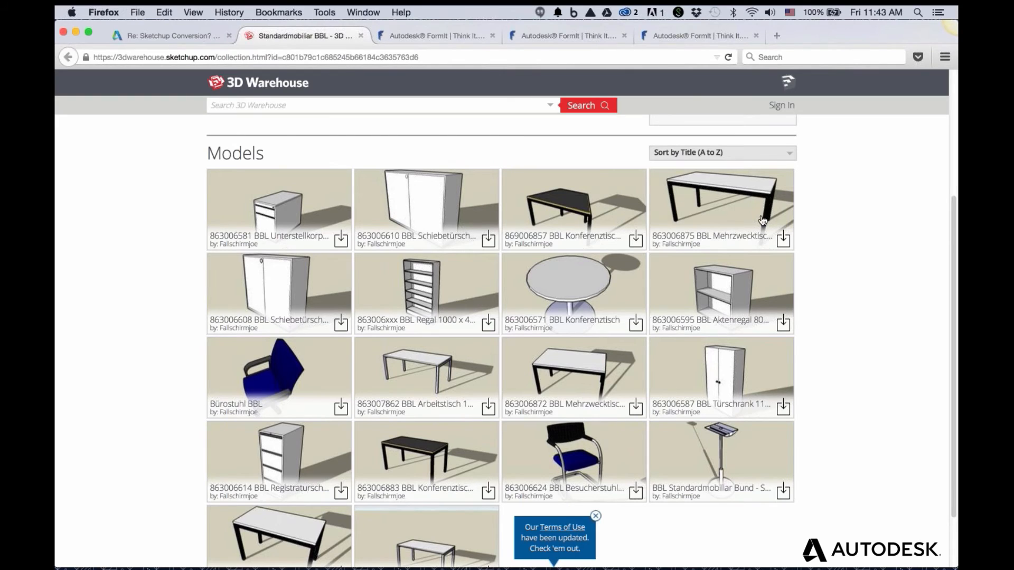
{"action": "left_click", "coordinate": [882, 303]}
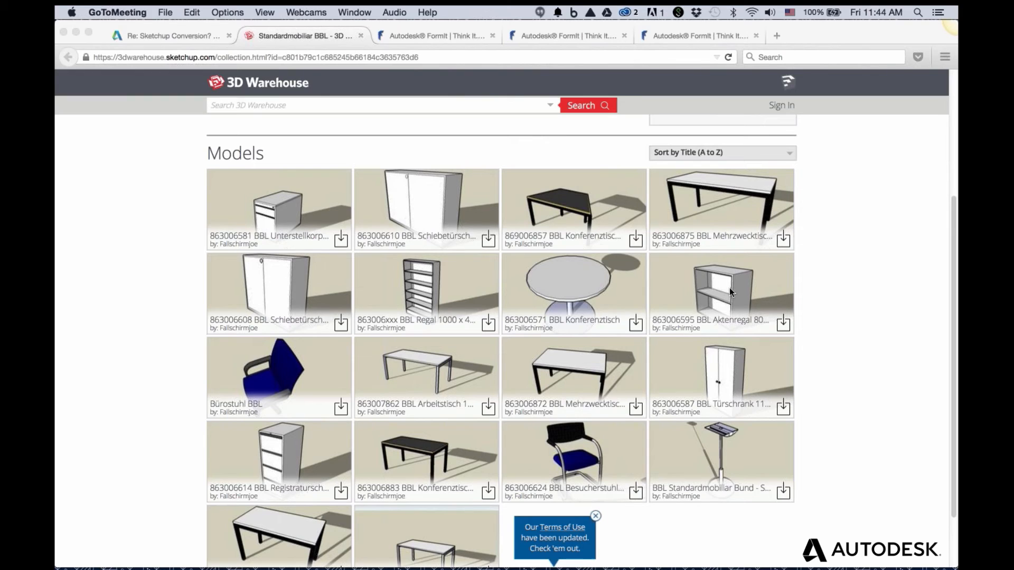
{"action": "left_click", "coordinate": [360, 36]}
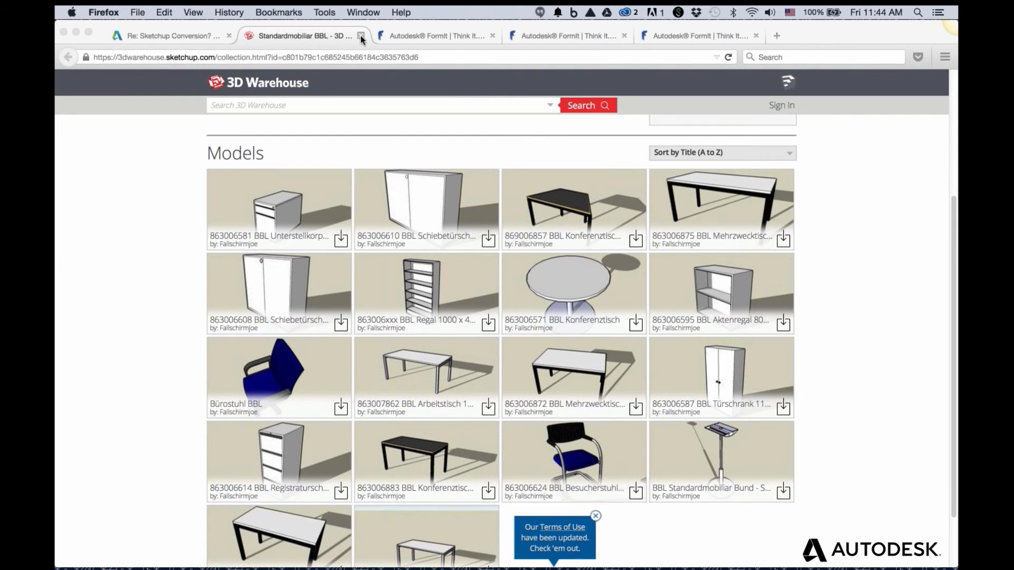
Close the 3D Warehouse tab and close Seating---Vignette in SketchUp without saving
{"action": "left_click", "coordinate": [360, 36]}
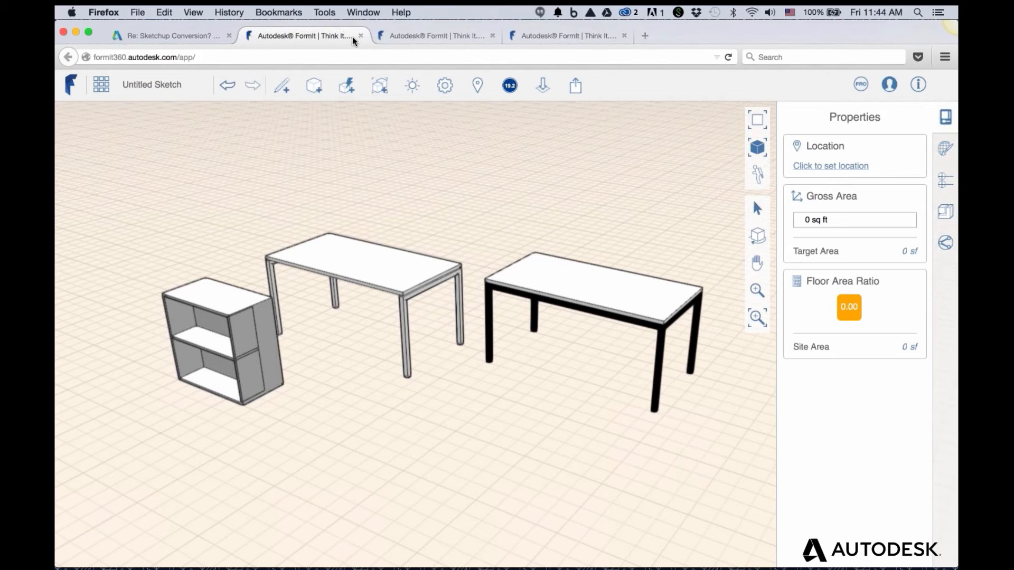
{"action": "key", "text": "super+Tab"}
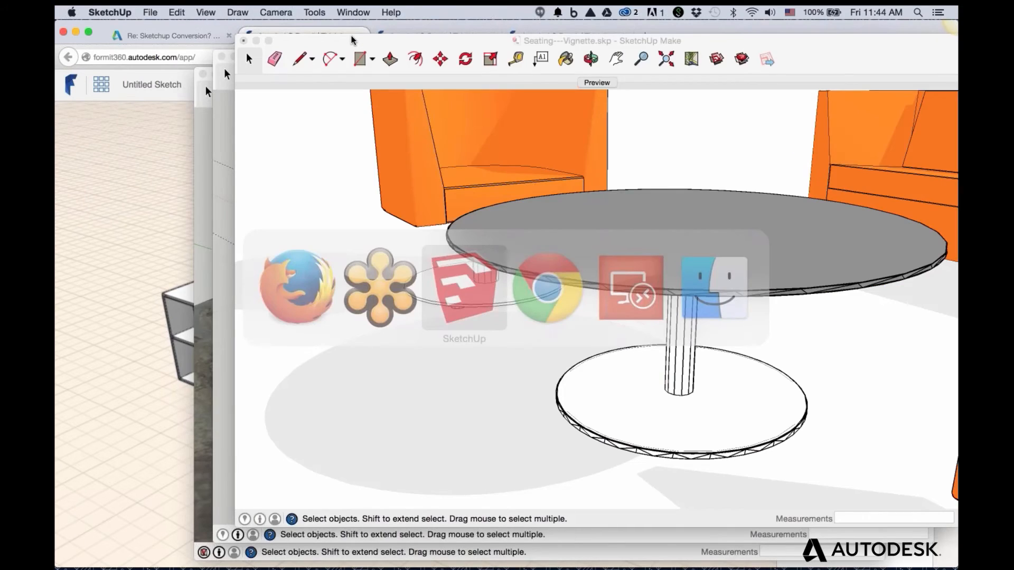
{"action": "left_click", "coordinate": [244, 41]}
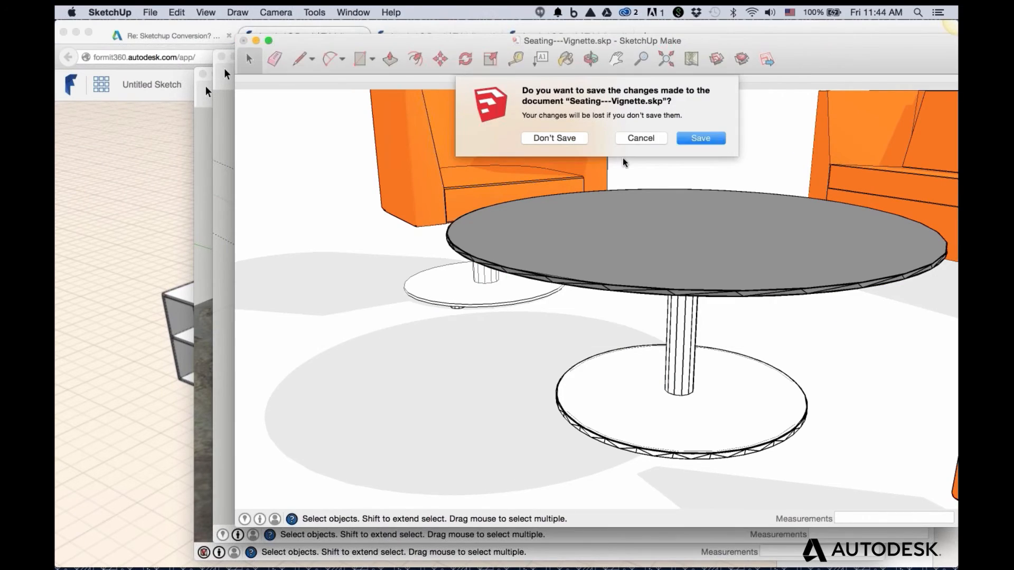
{"action": "left_click", "coordinate": [581, 138]}
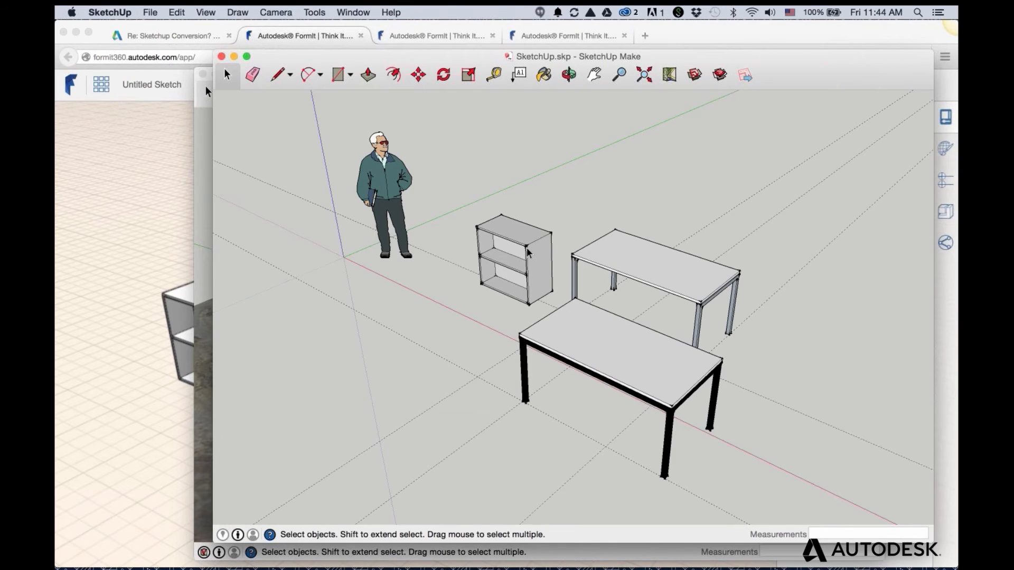
Inspect the SketchUp tables' groups, entering and exiting the far table group
{"action": "left_click", "coordinate": [626, 350]}
{"action": "left_click", "coordinate": [696, 289]}
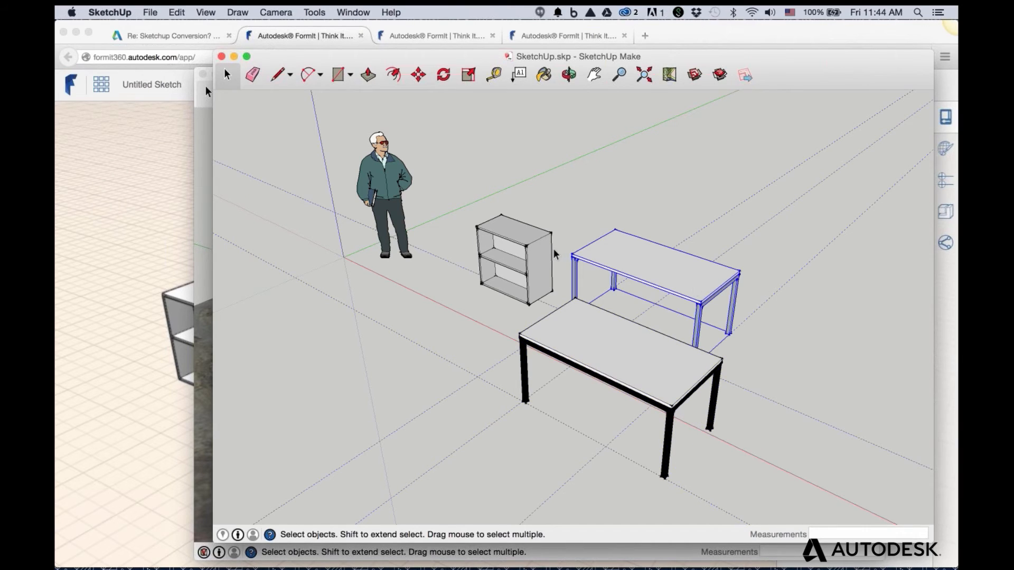
{"action": "left_click", "coordinate": [529, 230]}
{"action": "left_click", "coordinate": [606, 222]}
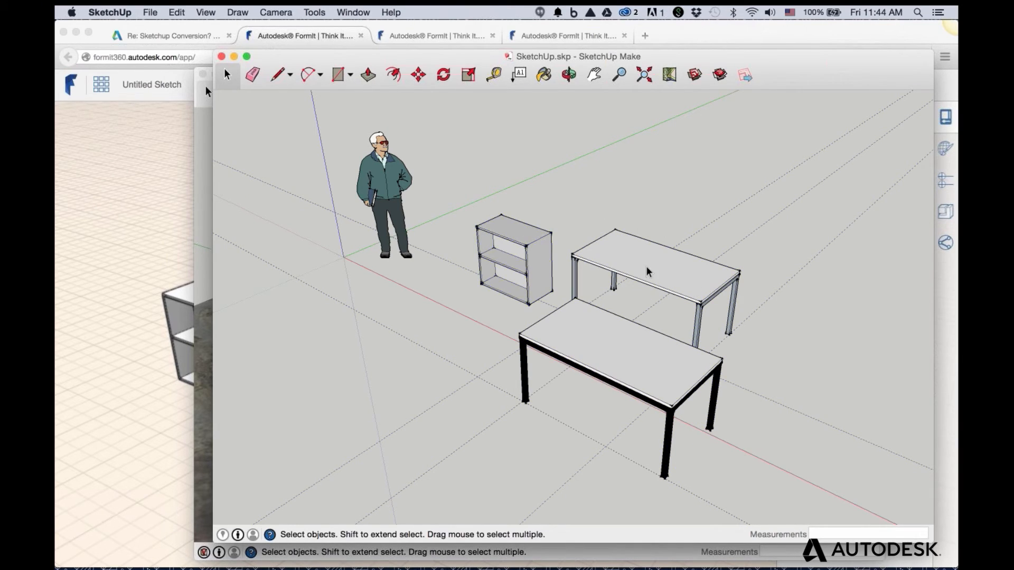
{"action": "left_click", "coordinate": [652, 268]}
{"action": "double_click", "coordinate": [654, 272]}
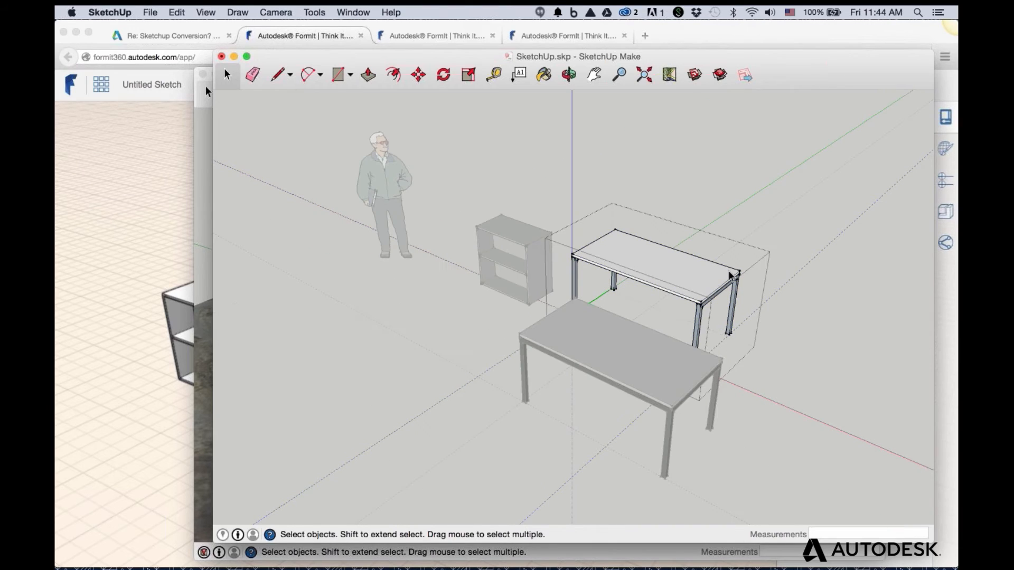
{"action": "left_click", "coordinate": [708, 285]}
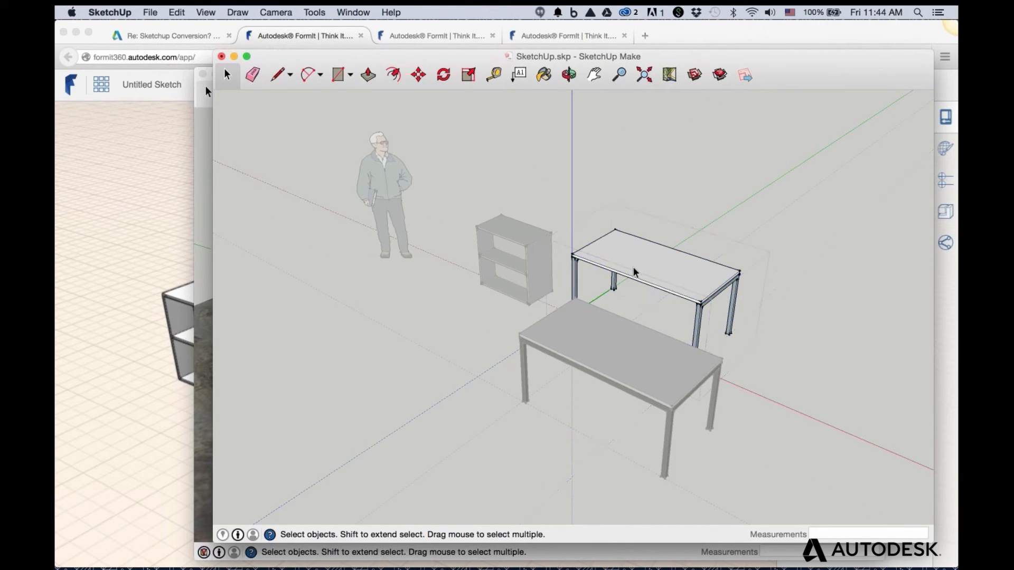
{"action": "left_click", "coordinate": [796, 228]}
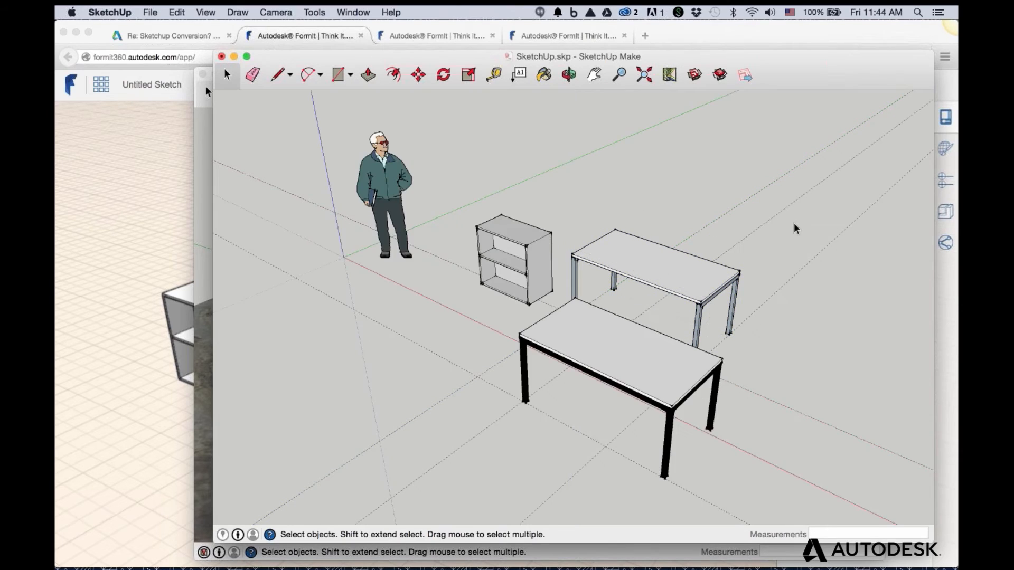
Inspect the cabinet group's contents, then return to the FormIt sketch
{"action": "double_click", "coordinate": [520, 235]}
{"action": "left_click", "coordinate": [521, 233]}
{"action": "left_click", "coordinate": [605, 188]}
{"action": "left_click", "coordinate": [606, 189]}
{"action": "left_click", "coordinate": [175, 140]}
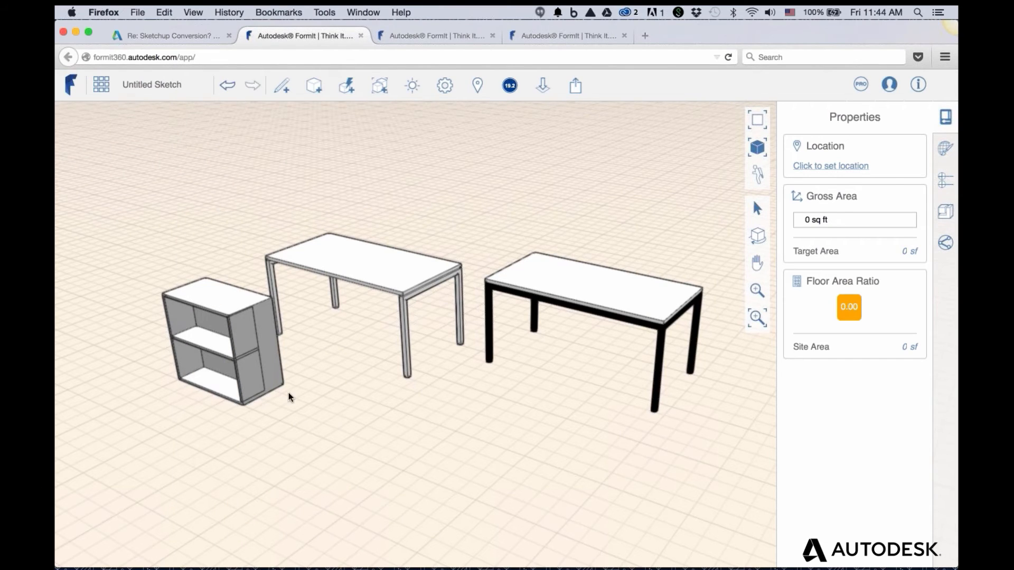
Select the tables and enter then exit the right table's group
{"action": "left_click", "coordinate": [406, 277]}
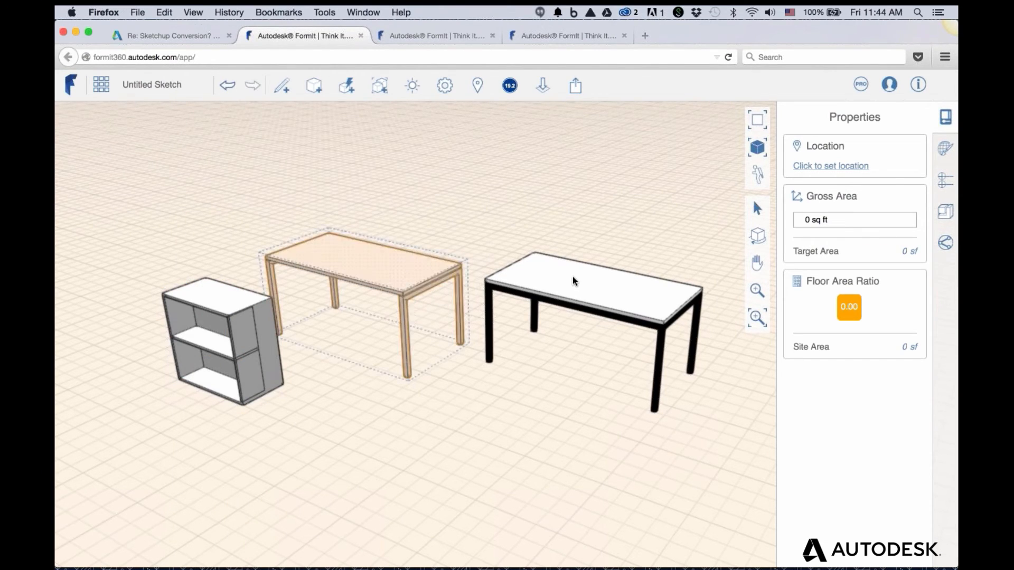
{"action": "left_click", "coordinate": [572, 280]}
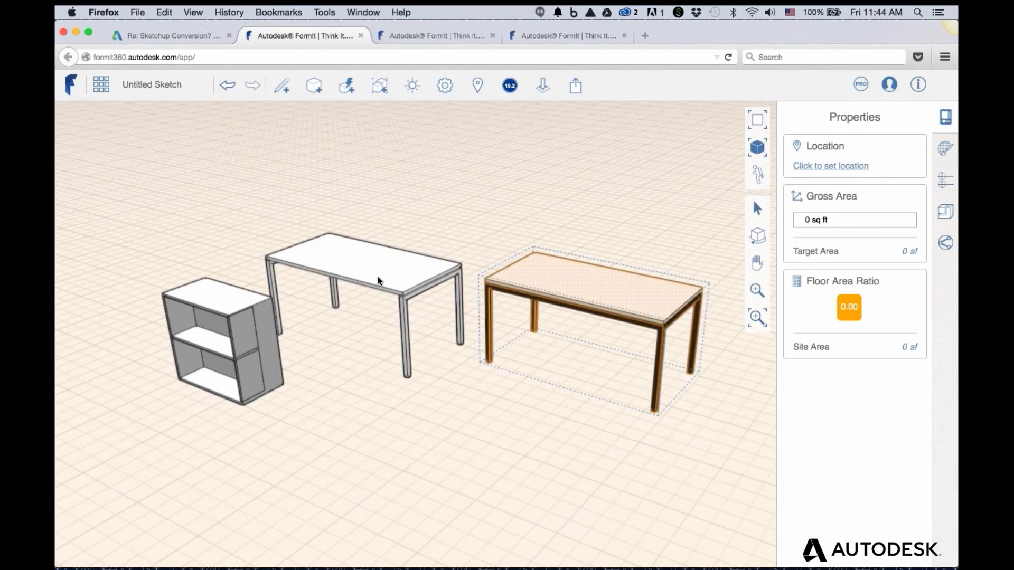
{"action": "left_click", "coordinate": [378, 278]}
{"action": "left_click", "coordinate": [574, 280]}
{"action": "double_click", "coordinate": [573, 278]}
{"action": "double_click", "coordinate": [564, 279]}
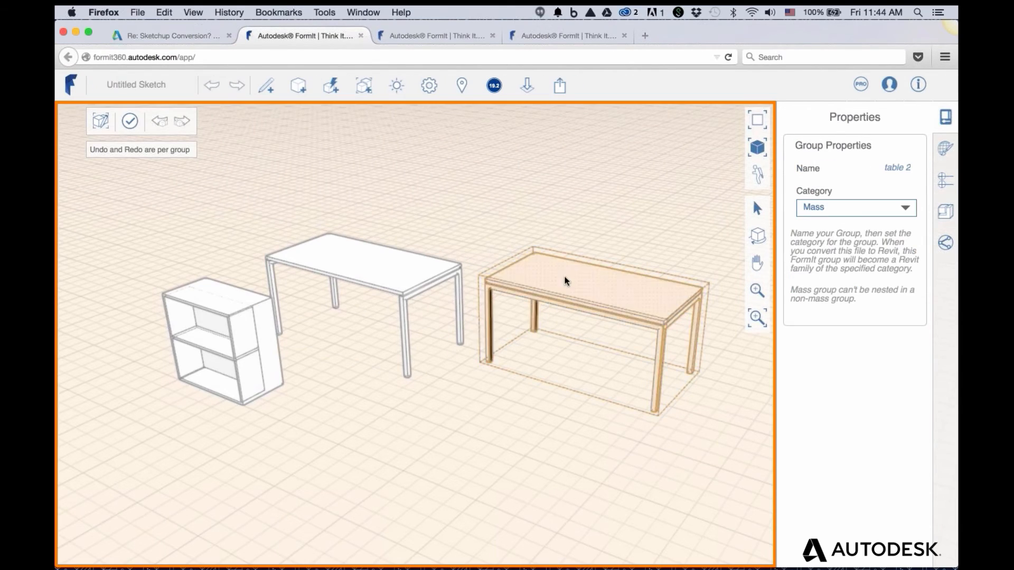
{"action": "left_click", "coordinate": [565, 198]}
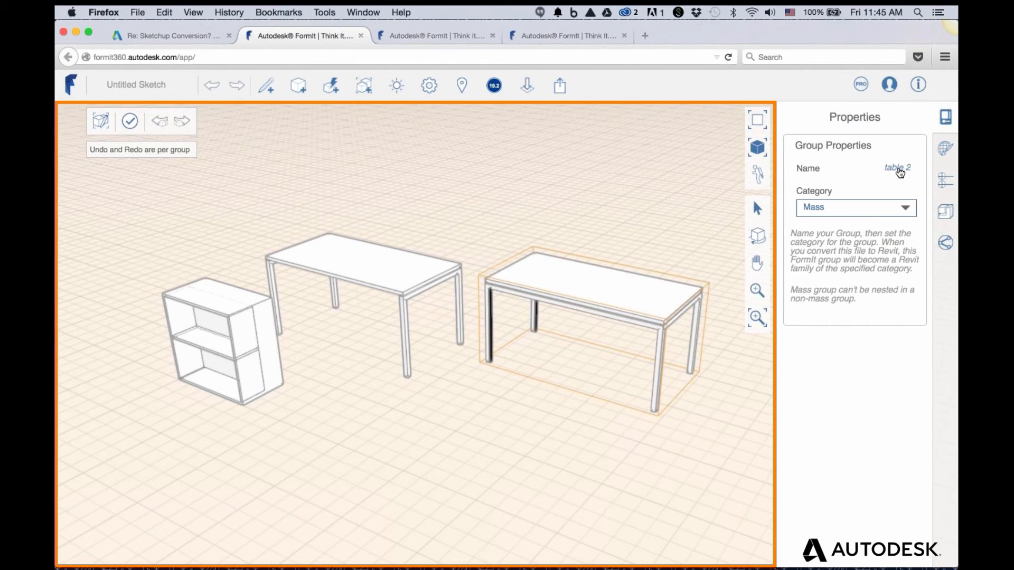
{"action": "double_click", "coordinate": [668, 194]}
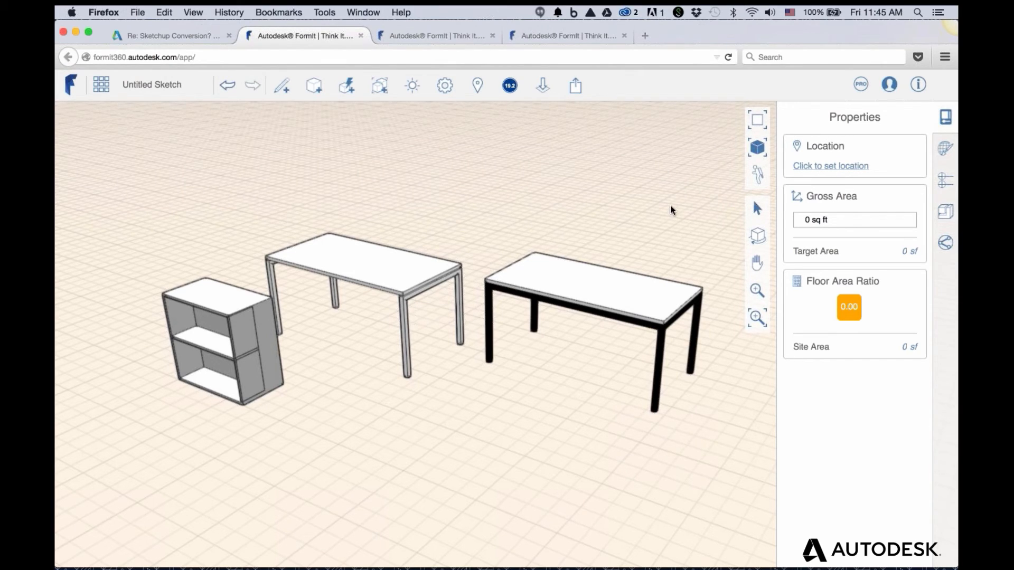
Check the right table's group properties: name table 2, category left as Mass
{"action": "left_click", "coordinate": [622, 289]}
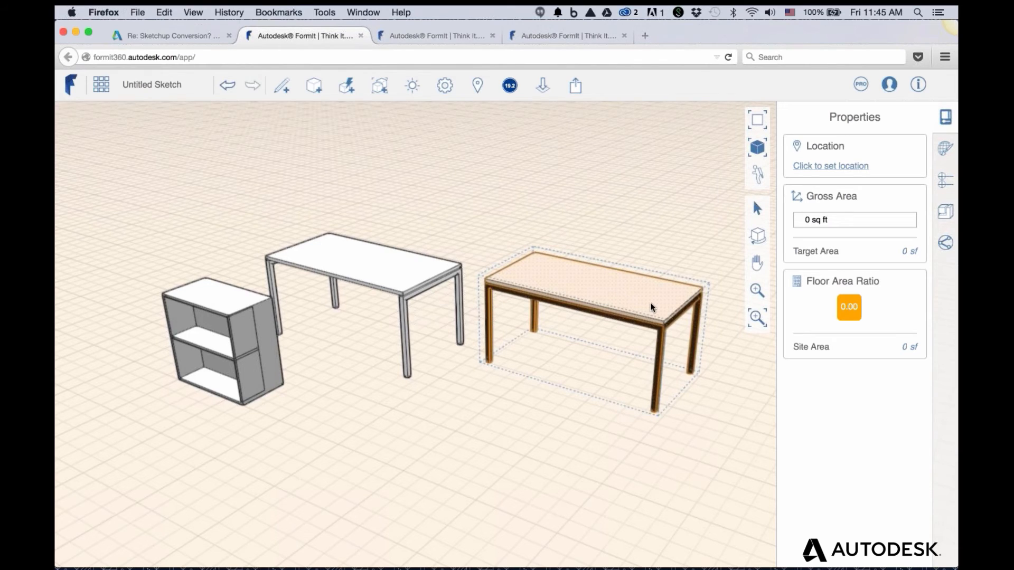
{"action": "left_click", "coordinate": [675, 316]}
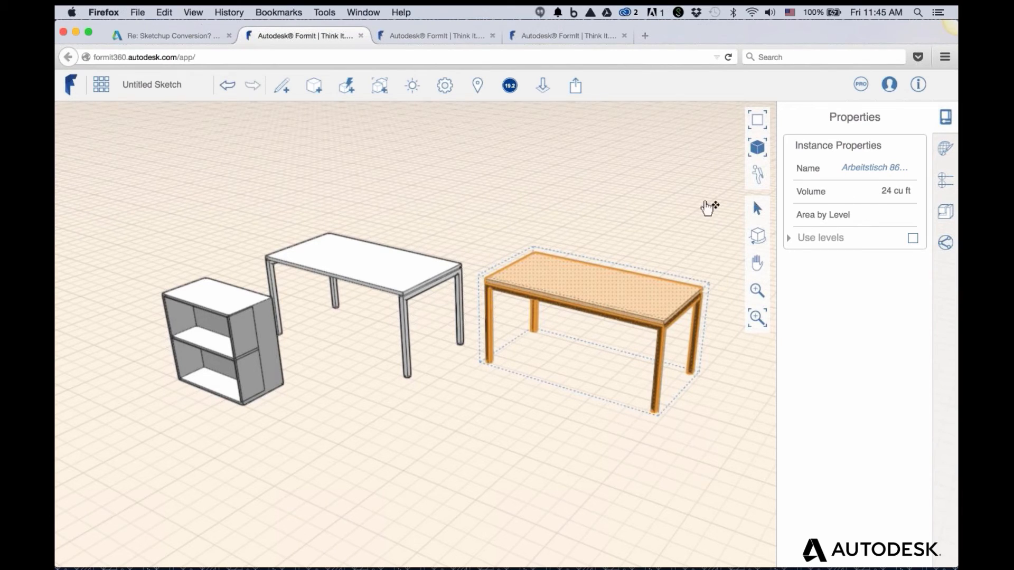
{"action": "double_click", "coordinate": [605, 282]}
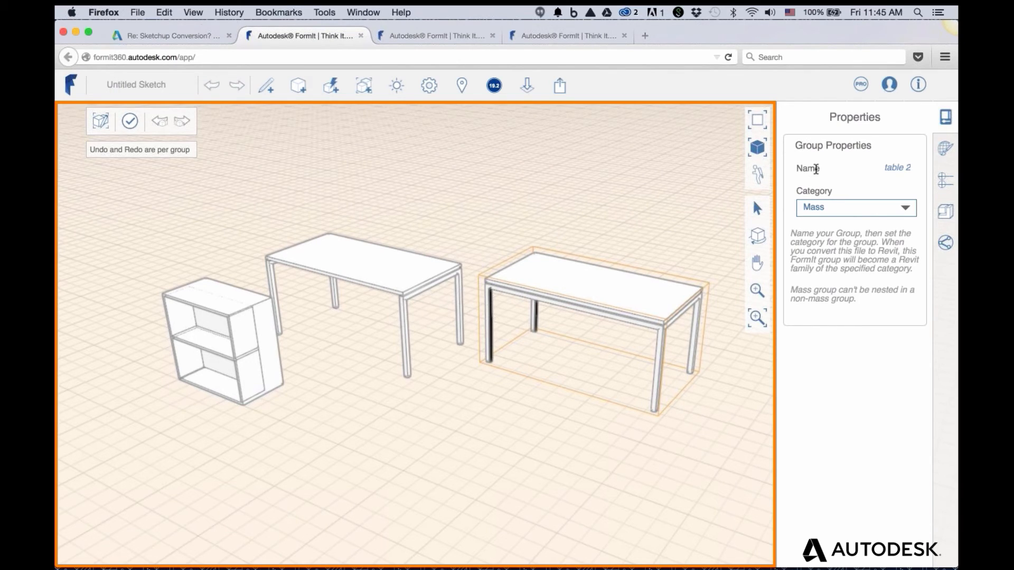
{"action": "left_click", "coordinate": [892, 170]}
{"action": "left_click", "coordinate": [873, 170]}
{"action": "left_click", "coordinate": [841, 213]}
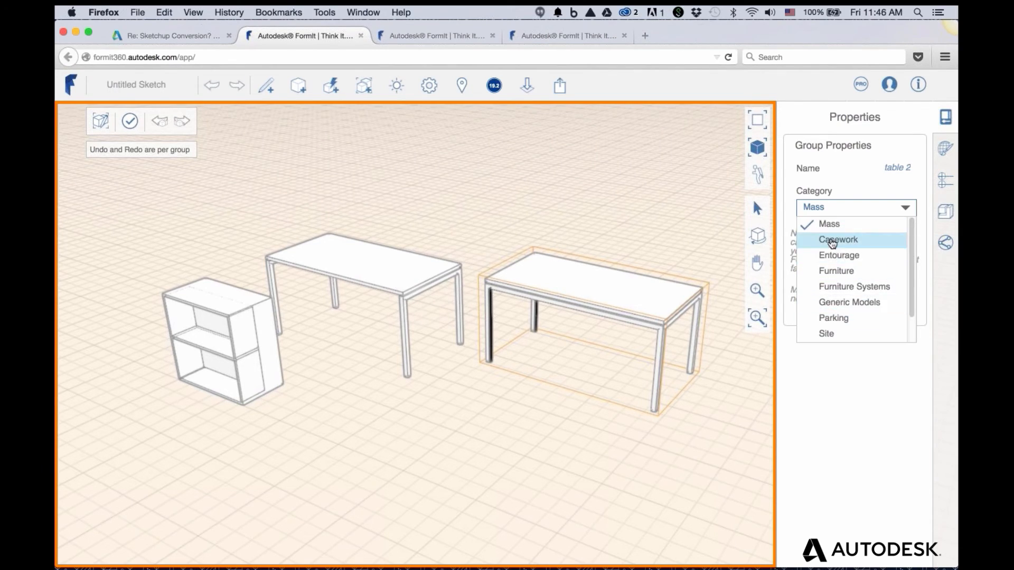
{"action": "left_click", "coordinate": [685, 196]}
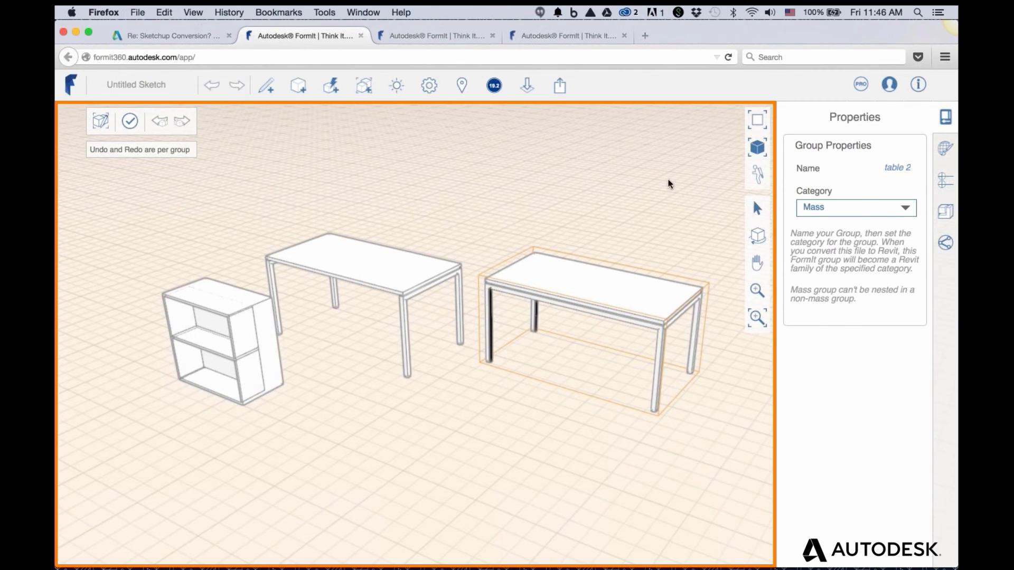
{"action": "double_click", "coordinate": [668, 181]}
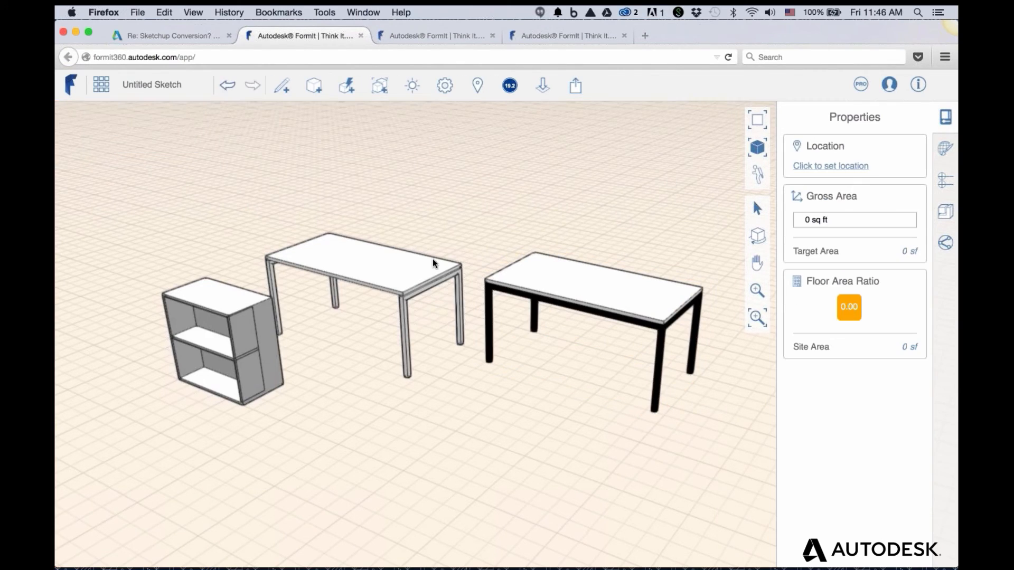
Paste a copy of the right table in front of the original
{"action": "left_click", "coordinate": [608, 283]}
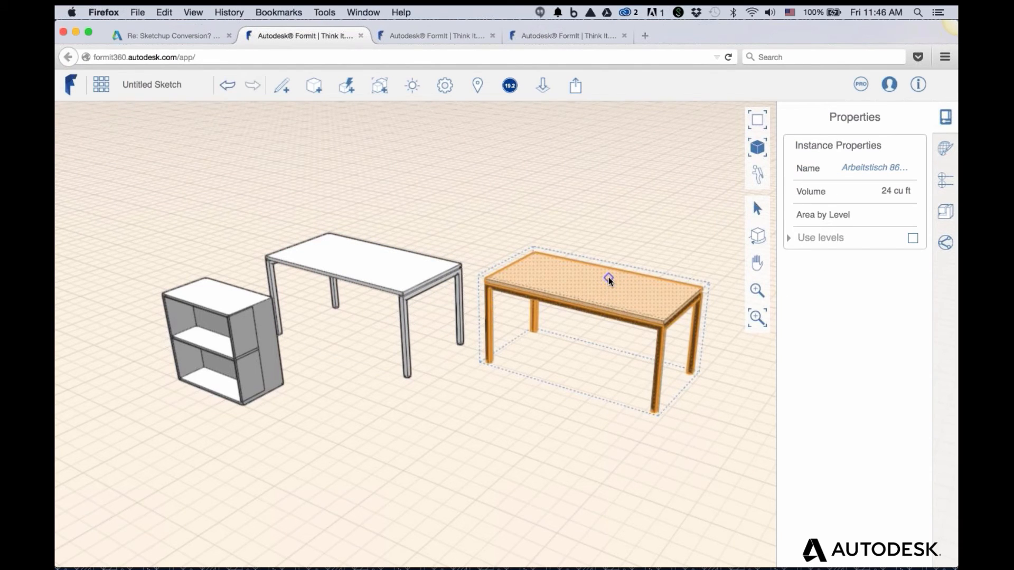
{"action": "key", "text": "super+v"}
{"action": "left_click", "coordinate": [455, 471]}
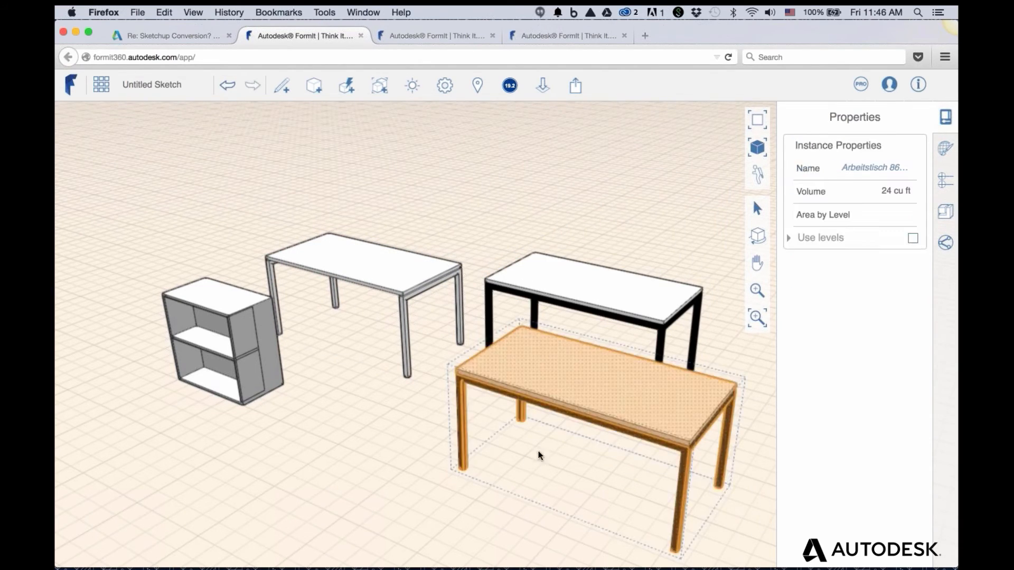
Check the pasted table's group, then delete the pasted copy
{"action": "left_click", "coordinate": [538, 455]}
{"action": "double_click", "coordinate": [576, 405]}
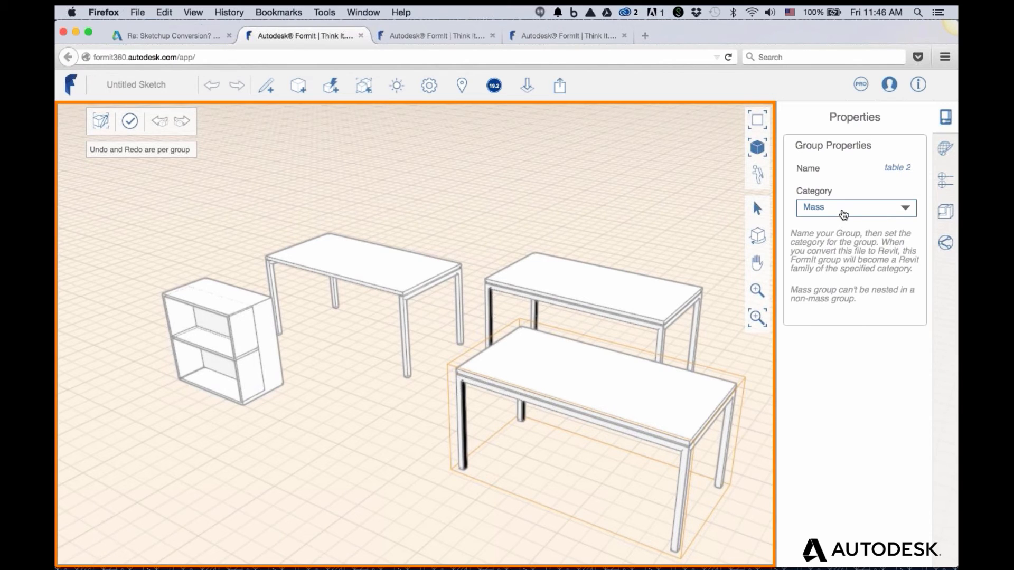
{"action": "key", "text": "Escape"}
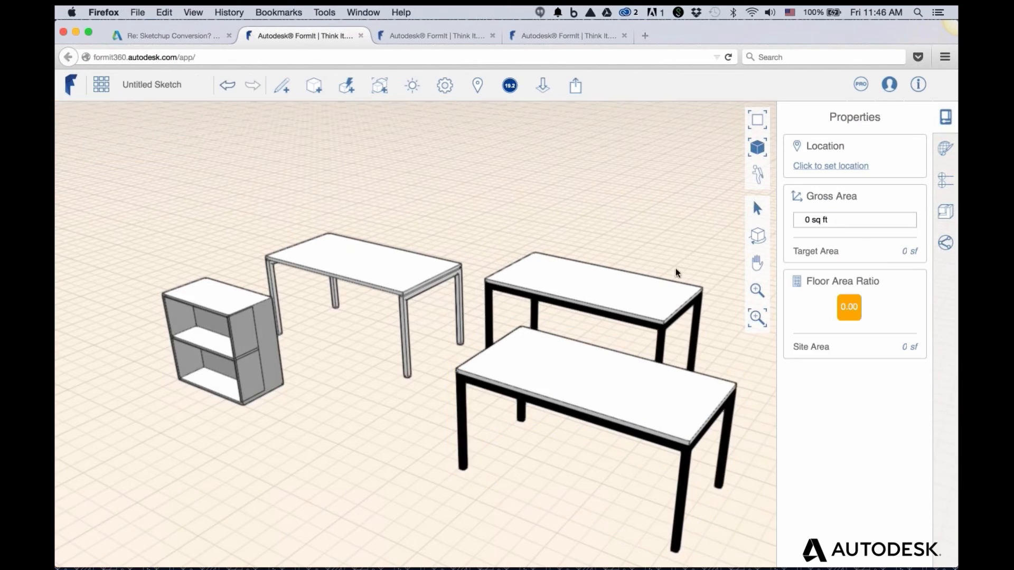
{"action": "left_click", "coordinate": [622, 373]}
{"action": "key", "text": "Escape"}
{"action": "left_click", "coordinate": [636, 379]}
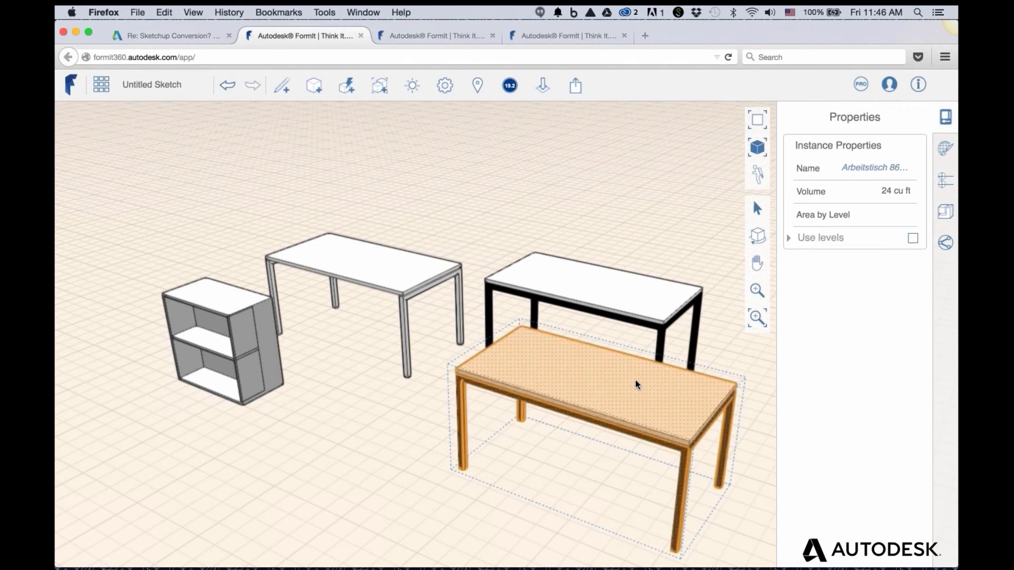
{"action": "key", "text": "Delete"}
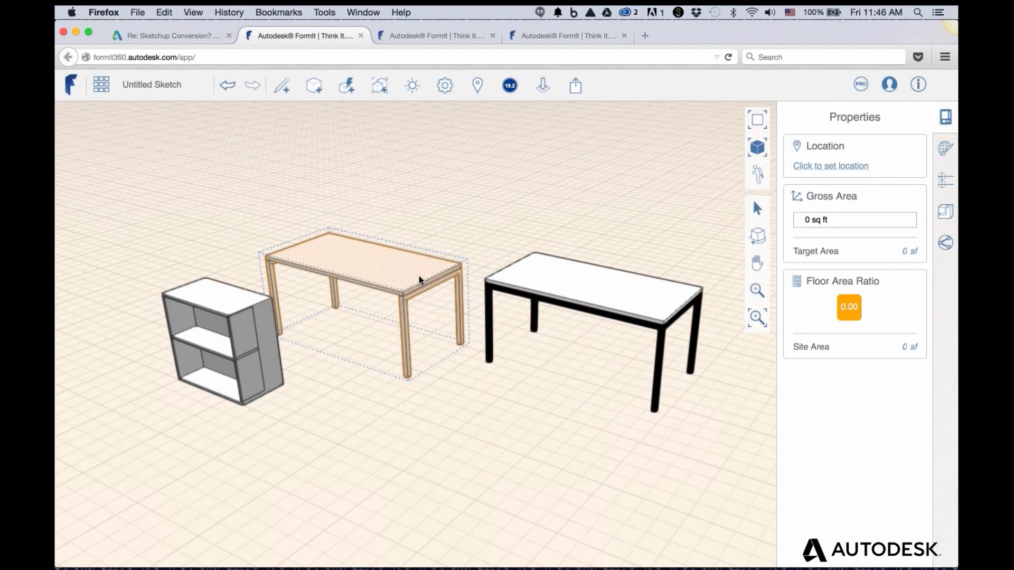
Enter and exit the Table 1 and Cabinet groups, then switch to the single-table sketch
{"action": "double_click", "coordinate": [419, 275]}
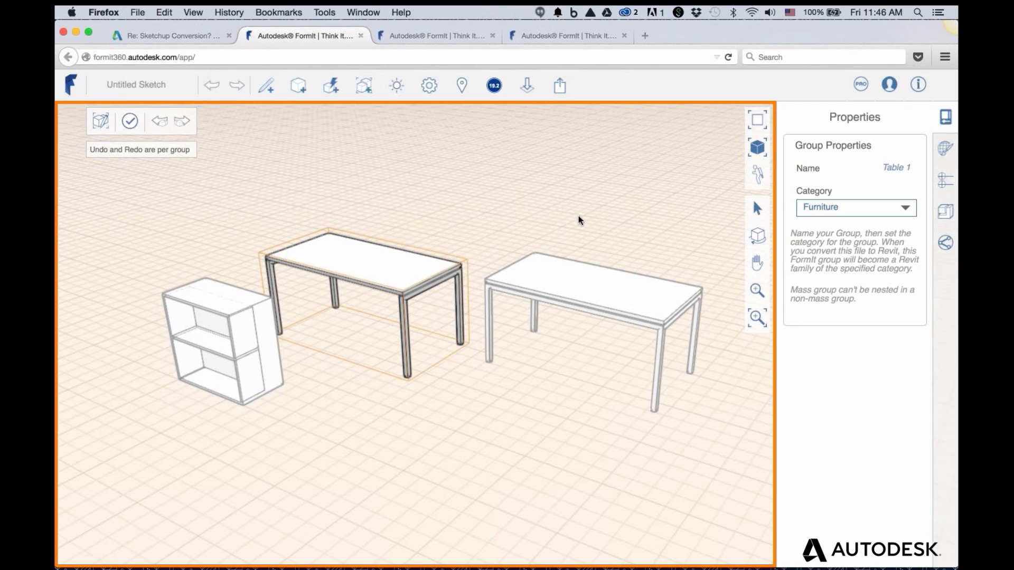
{"action": "key", "text": "Escape"}
{"action": "double_click", "coordinate": [232, 316]}
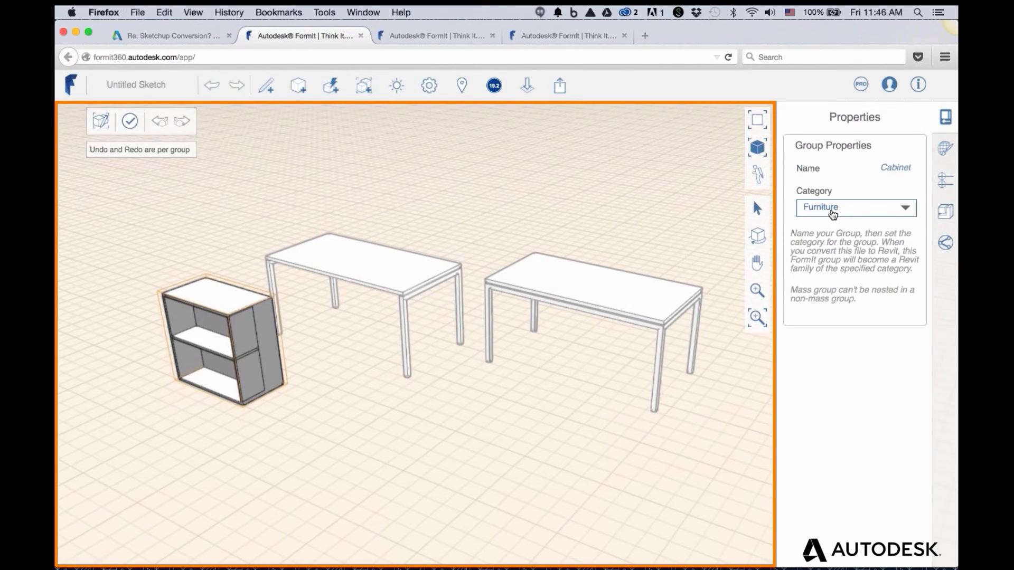
{"action": "key", "text": "Escape"}
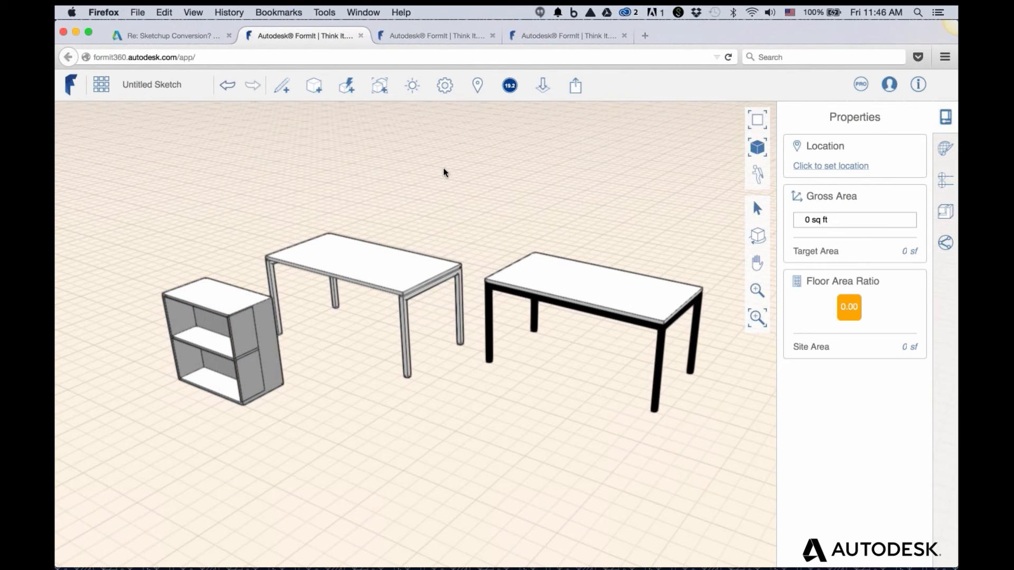
{"action": "left_click", "coordinate": [421, 35]}
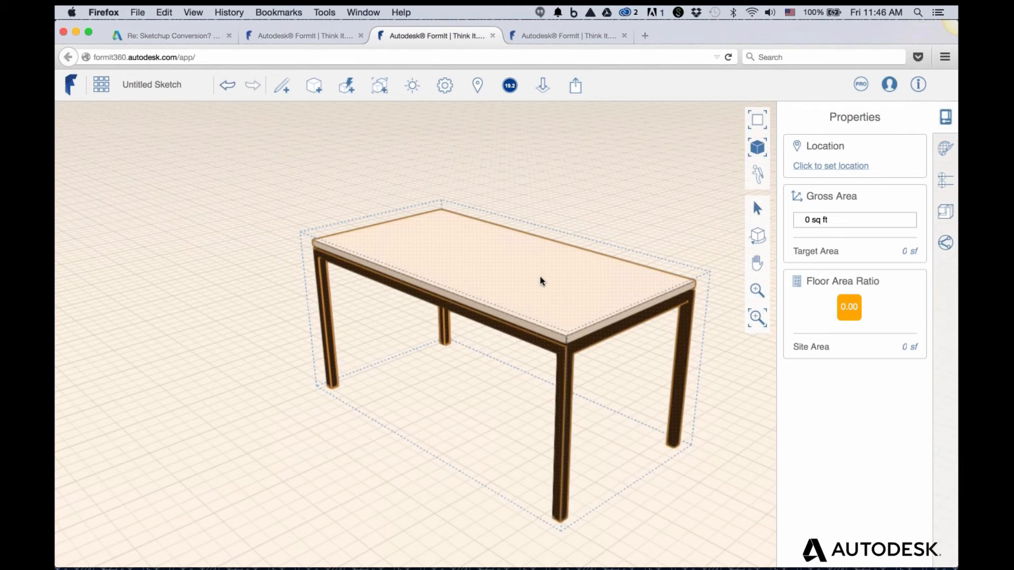
Open the lone table's group, name it Table2, and leave its category as Mass
{"action": "double_click", "coordinate": [496, 286]}
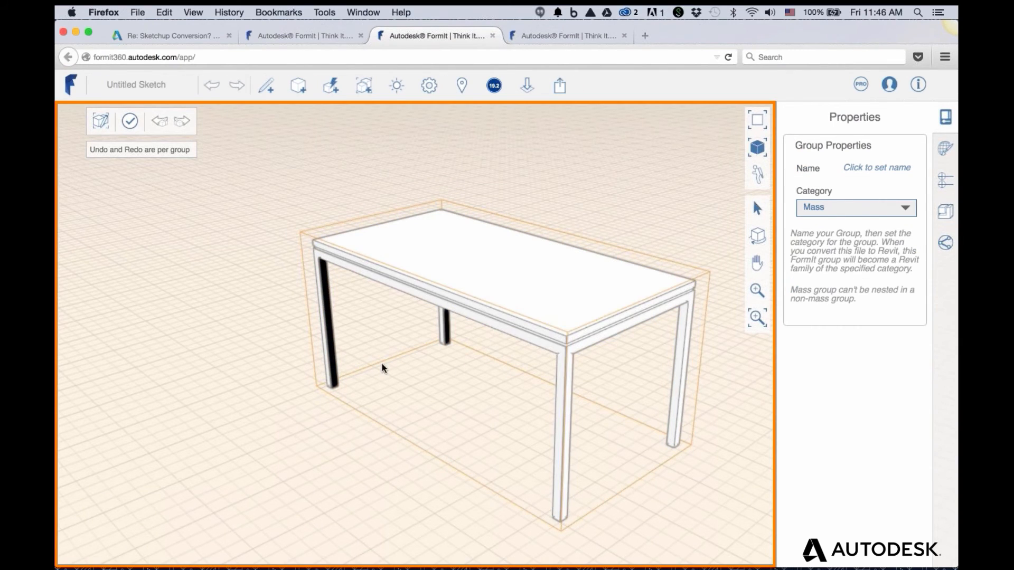
{"action": "scroll", "coordinate": [368, 339], "scroll_direction": "down", "scroll_amount": 2}
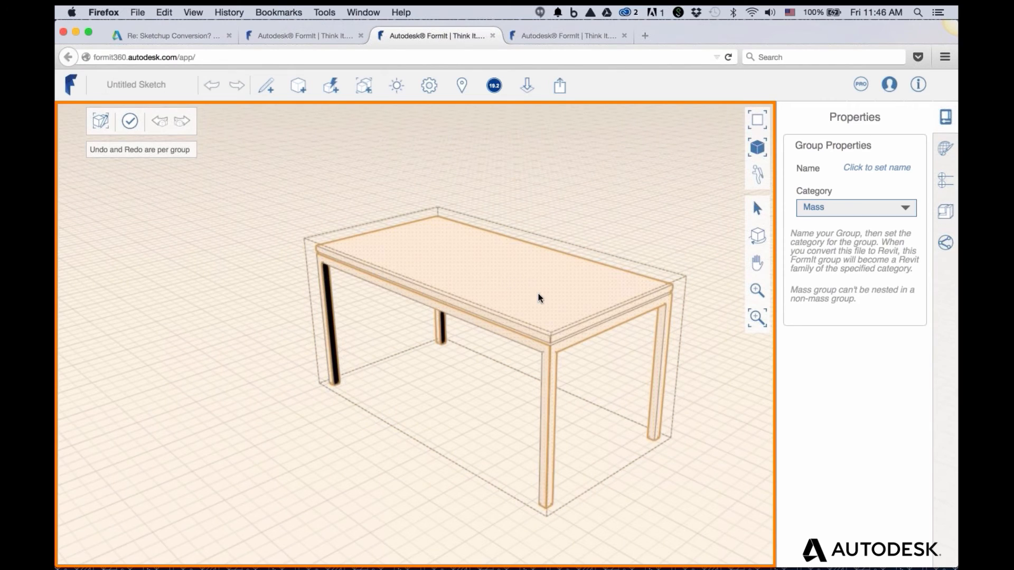
{"action": "scroll", "coordinate": [538, 293], "scroll_direction": "up", "scroll_amount": 2}
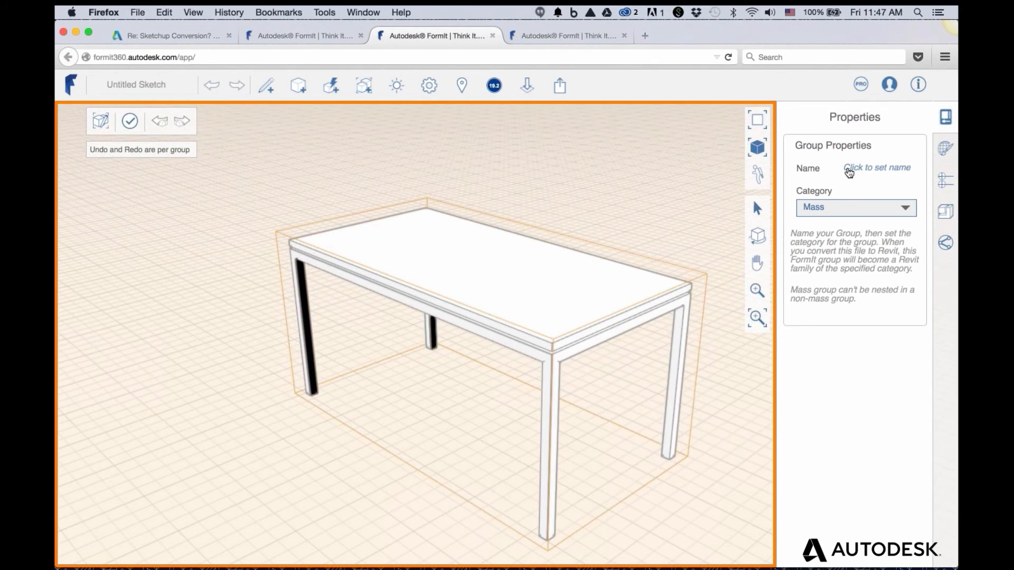
{"action": "double_click", "coordinate": [827, 211]}
{"action": "left_click", "coordinate": [861, 169]}
{"action": "type", "text": "Table2"}
{"action": "key", "text": "Return"}
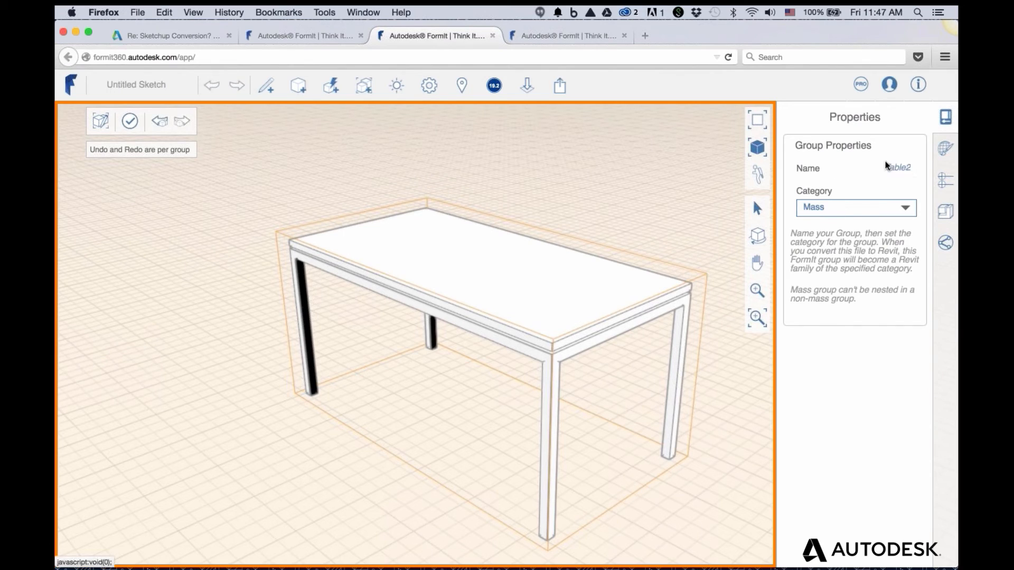
{"action": "left_click", "coordinate": [853, 215]}
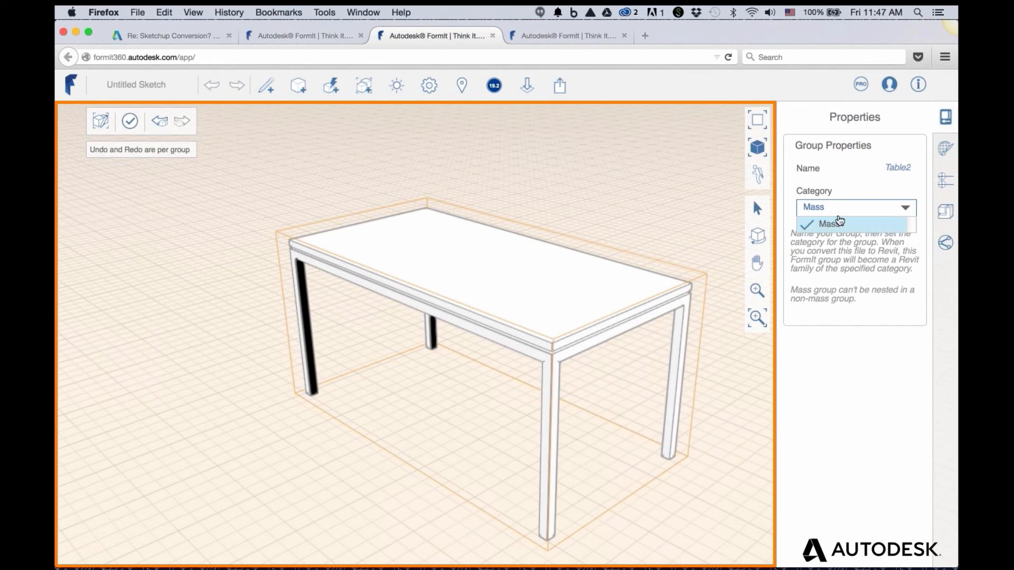
{"action": "left_click", "coordinate": [828, 212]}
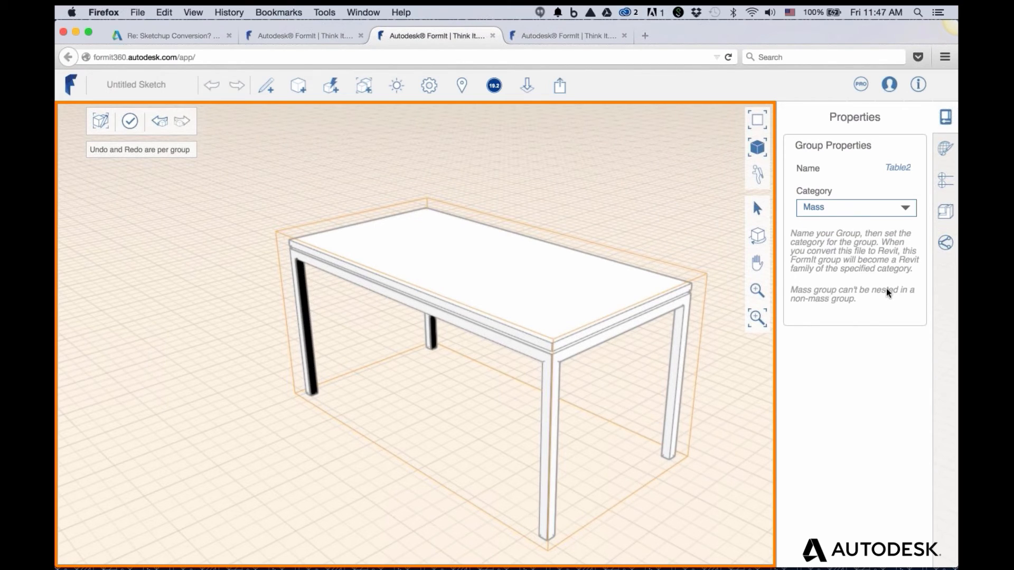
{"action": "left_click", "coordinate": [923, 327]}
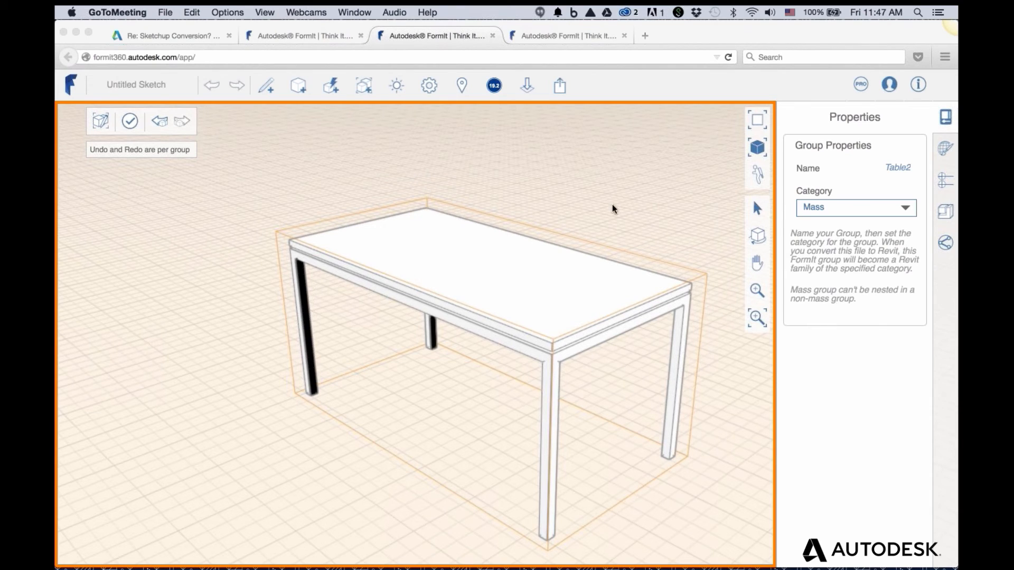
Name the inner sub-group legs and set its category to Furniture
{"action": "left_click", "coordinate": [540, 280]}
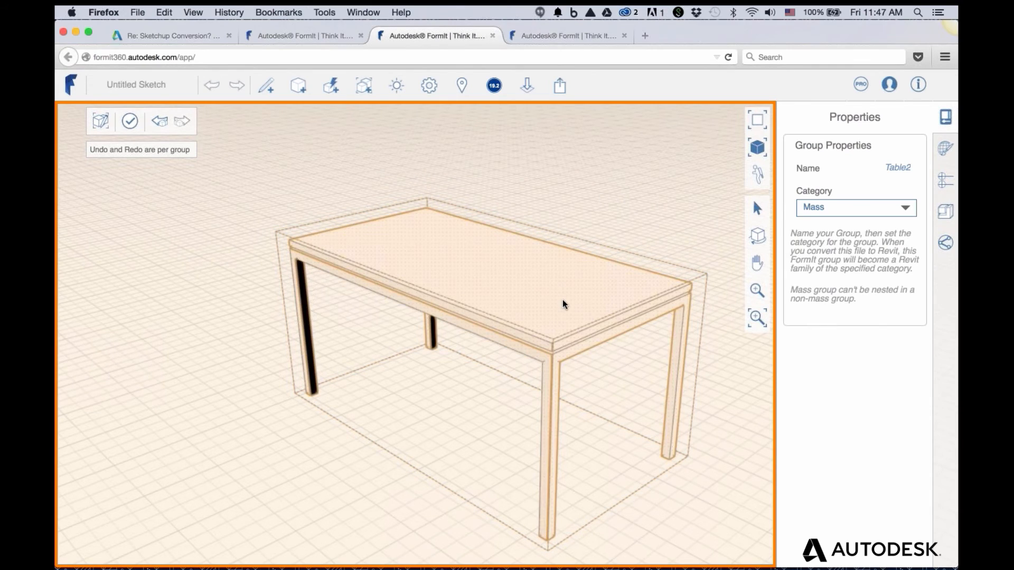
{"action": "double_click", "coordinate": [561, 300]}
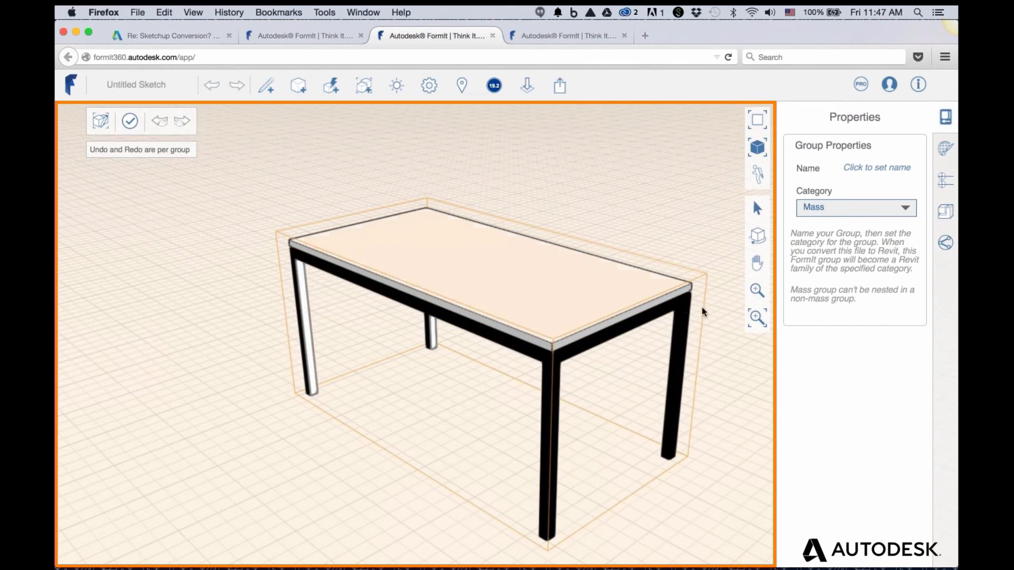
{"action": "left_click", "coordinate": [855, 177]}
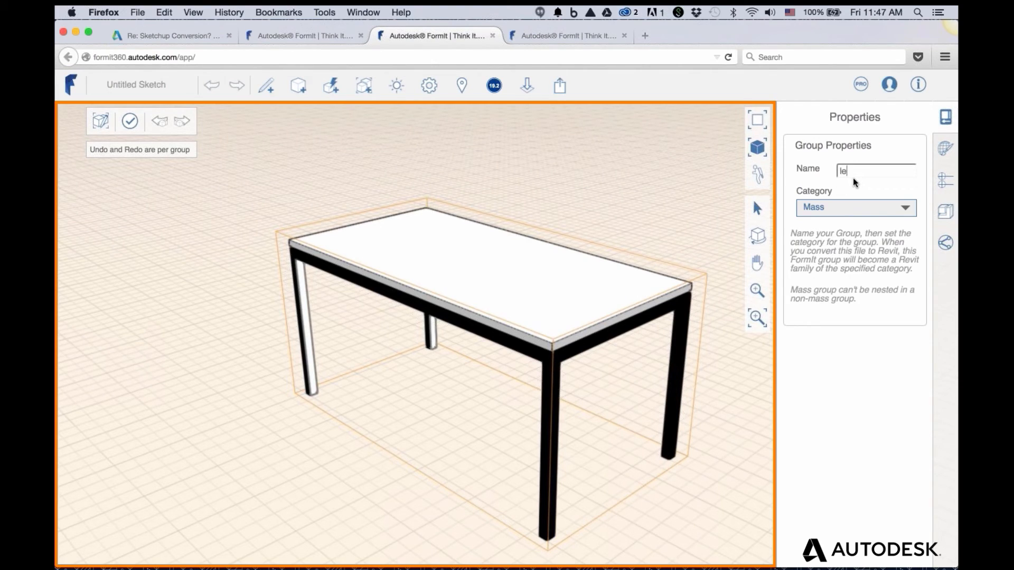
{"action": "key", "text": "Return"}
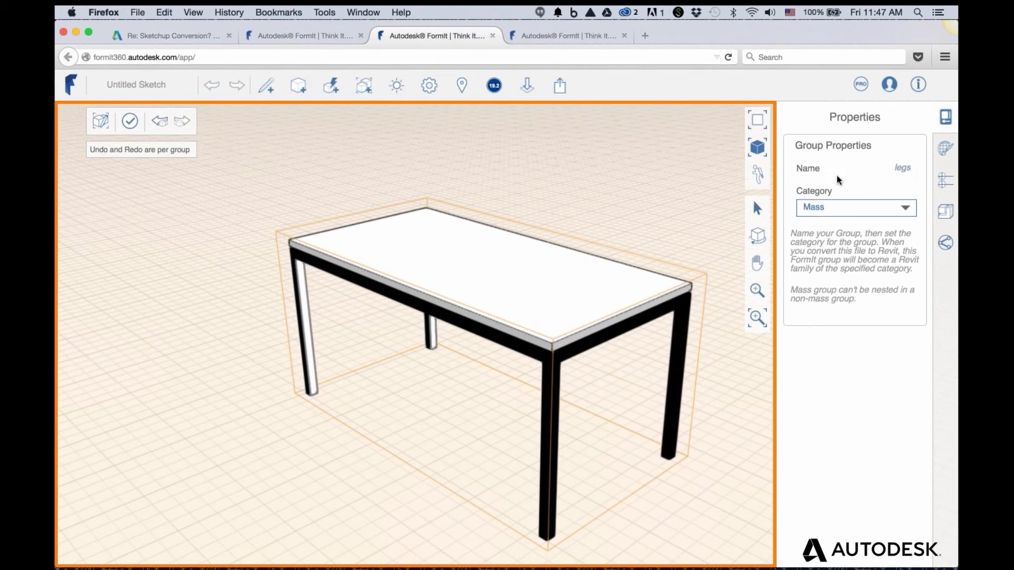
{"action": "left_click", "coordinate": [842, 208]}
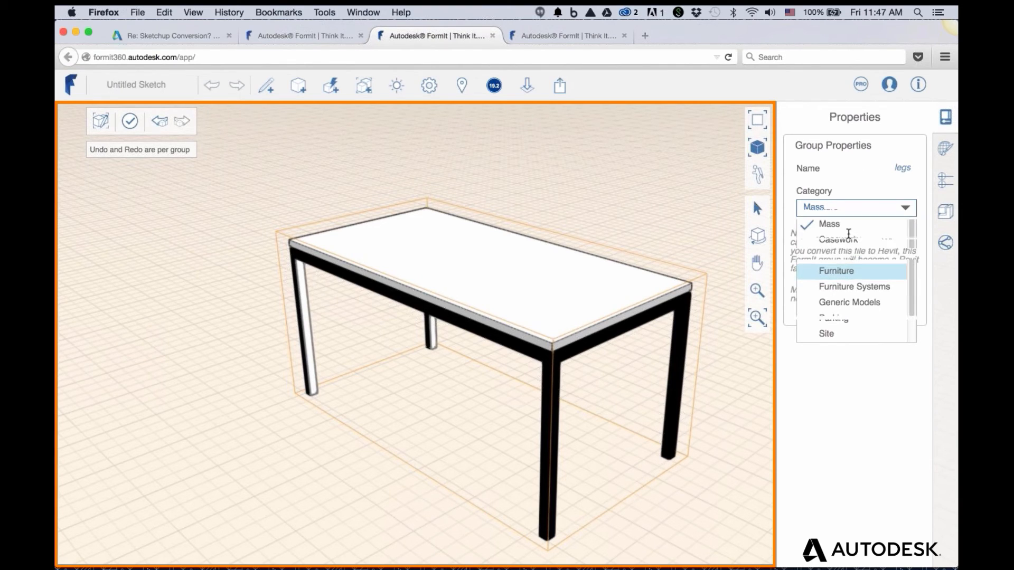
{"action": "left_click", "coordinate": [847, 271]}
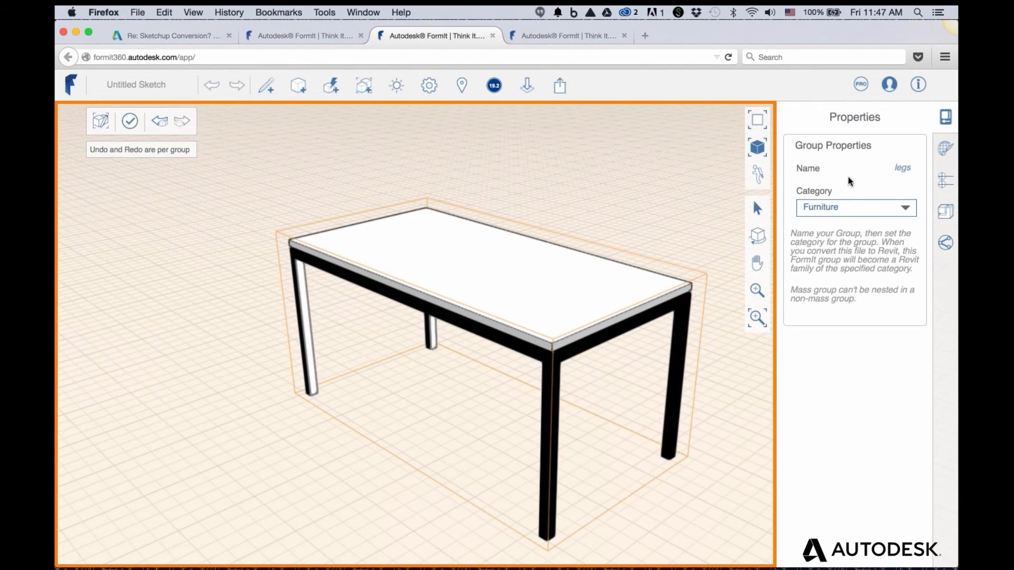
{"action": "double_click", "coordinate": [640, 193]}
Set the Table2 group's category to Furniture and exit group editing
{"action": "double_click", "coordinate": [632, 293]}
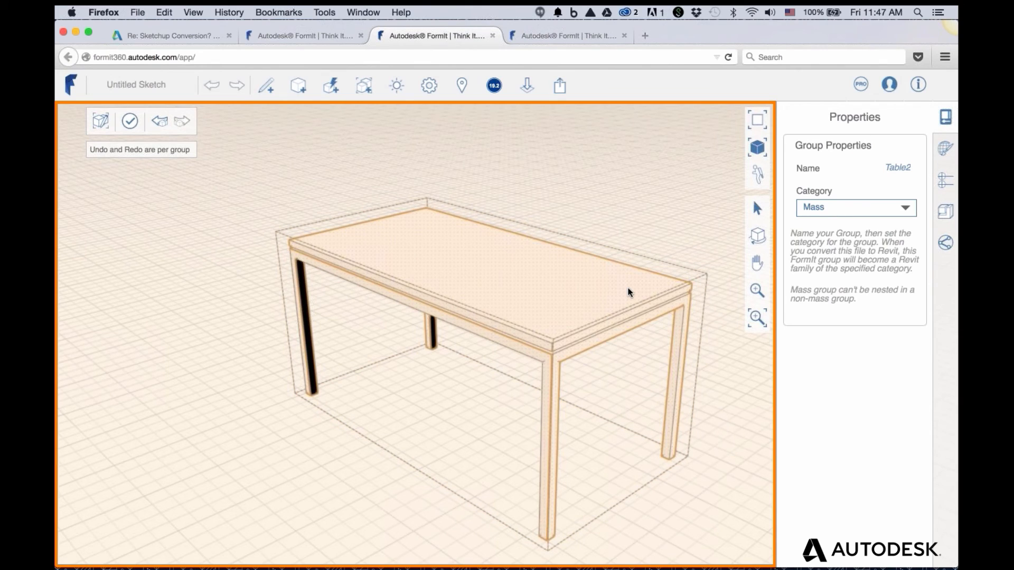
{"action": "left_click", "coordinate": [629, 292]}
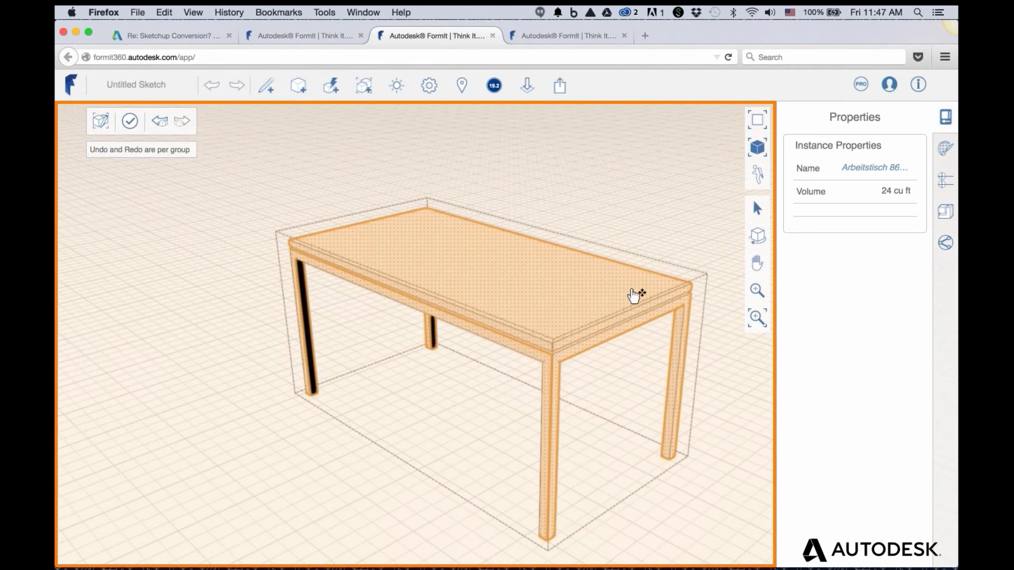
{"action": "right_click", "coordinate": [581, 283]}
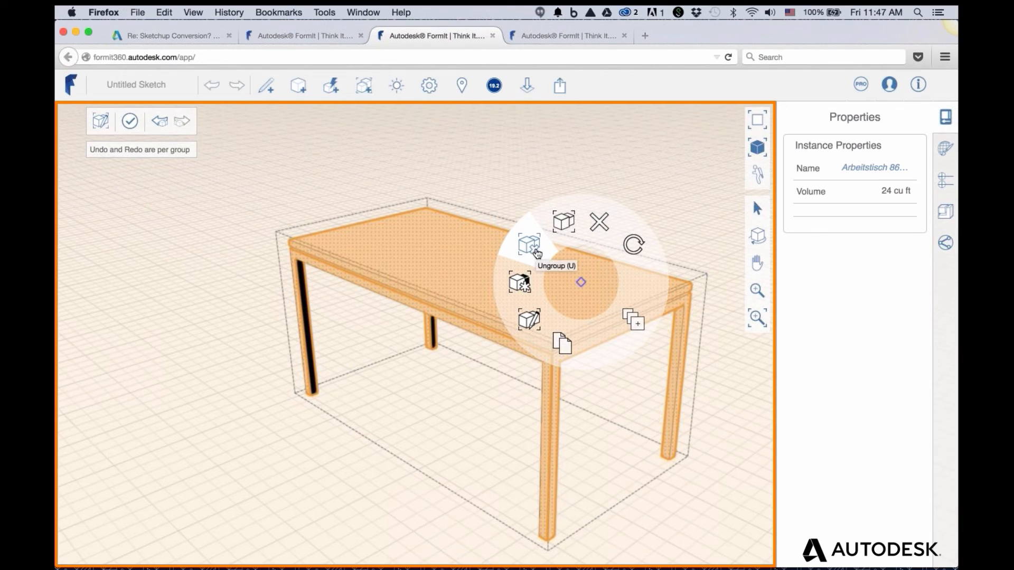
{"action": "left_click", "coordinate": [533, 248]}
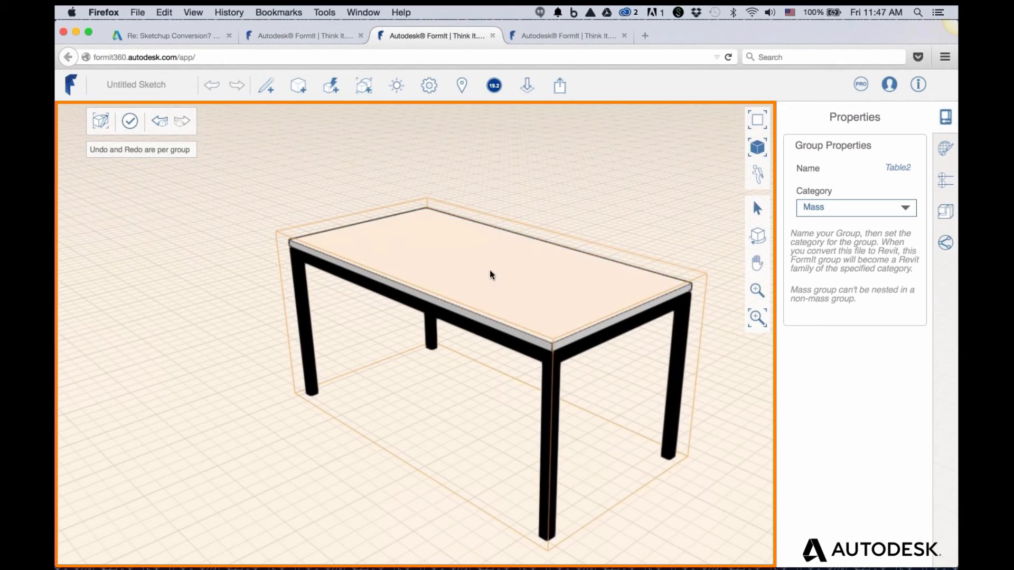
{"action": "left_click", "coordinate": [821, 209]}
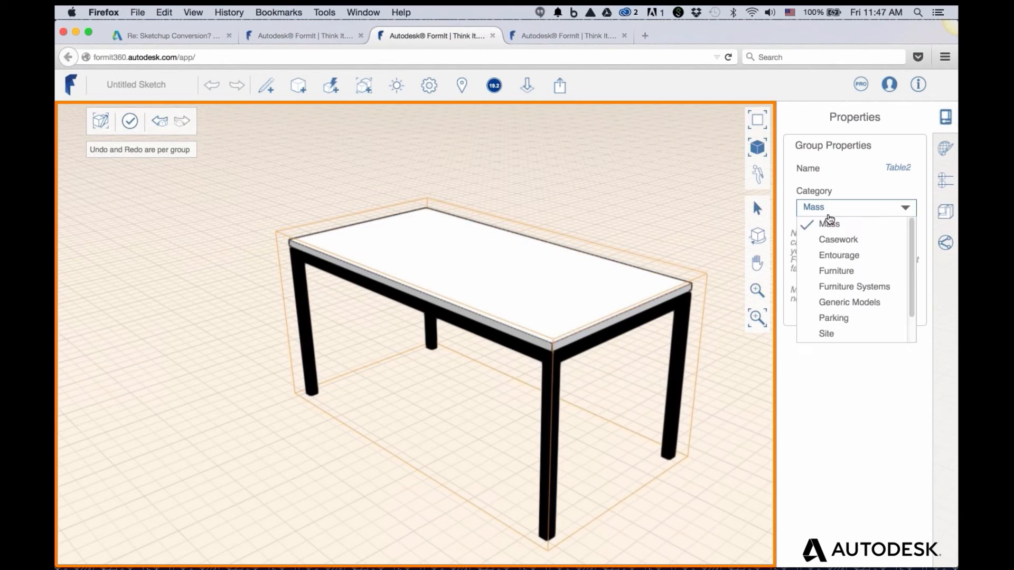
{"action": "left_click", "coordinate": [840, 269]}
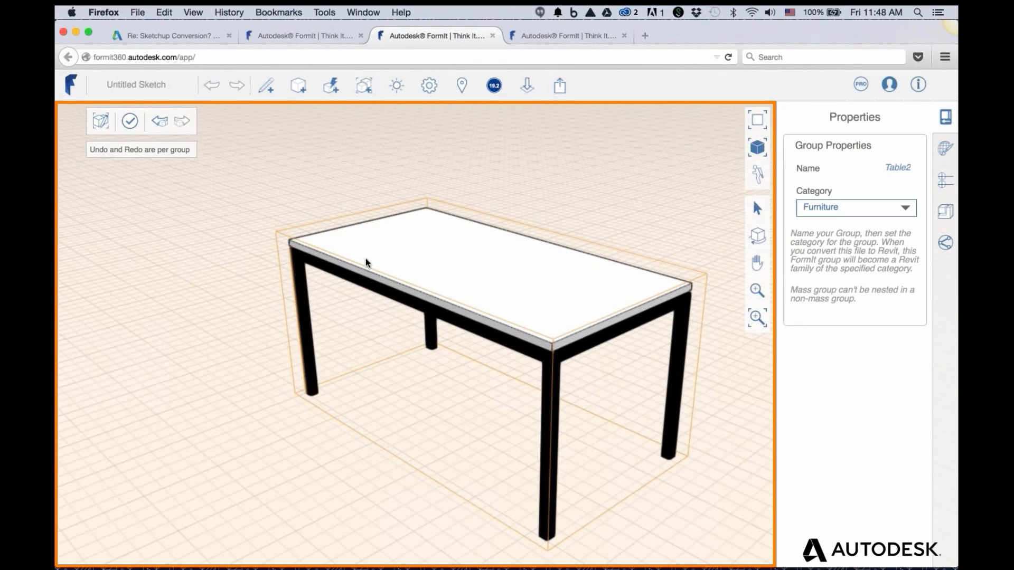
{"action": "double_click", "coordinate": [538, 171]}
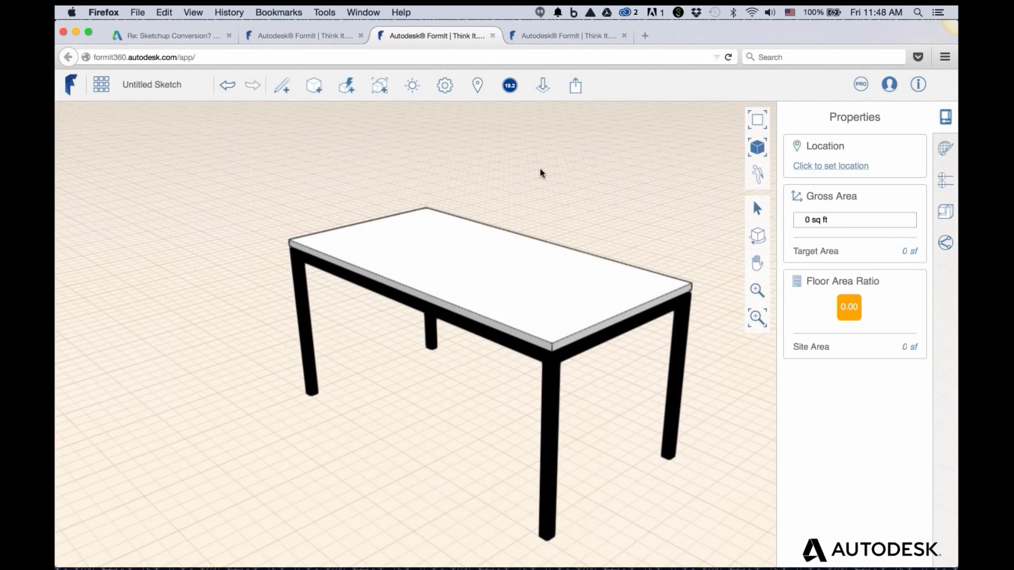
Return to the sketch with the bookshelf and two tables, then switch to the remote Windows session
{"action": "left_click", "coordinate": [564, 286]}
{"action": "left_click", "coordinate": [637, 198]}
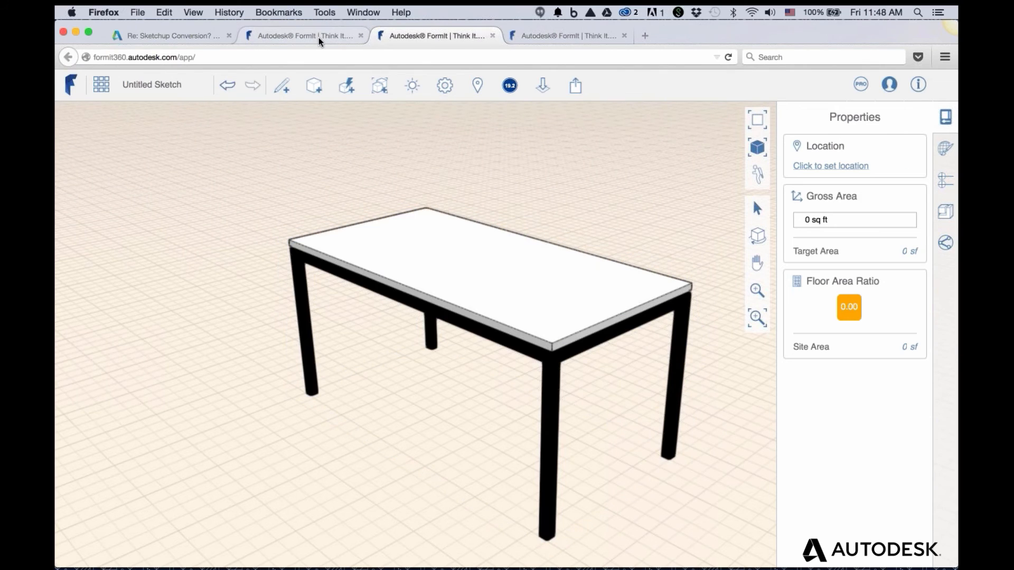
{"action": "left_click", "coordinate": [320, 37]}
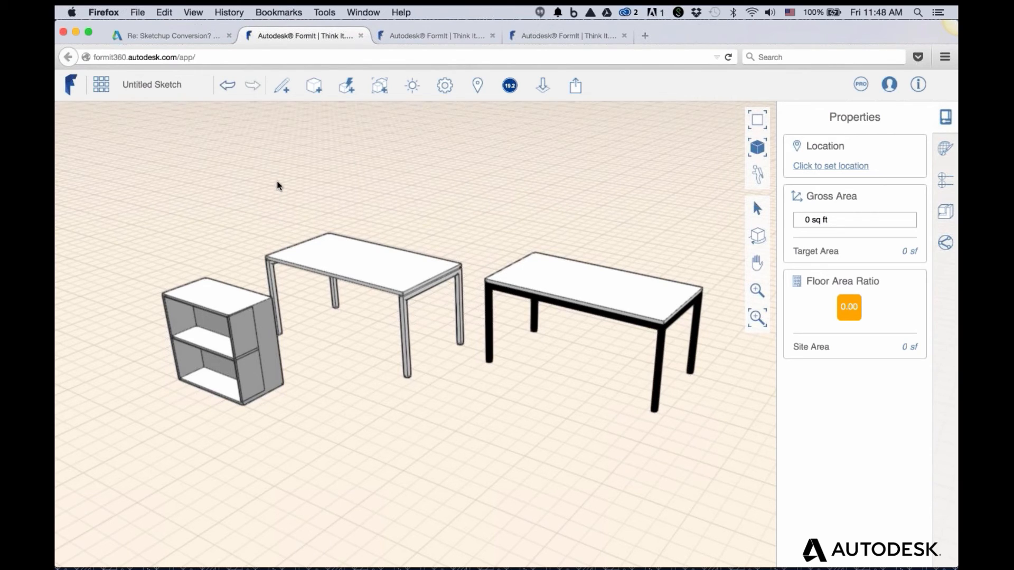
{"action": "key", "text": "super+Tab"}
{"action": "key", "text": "super+Tab"}
{"action": "key", "text": "super+Tab"}
{"action": "key", "text": "super+Tab"}
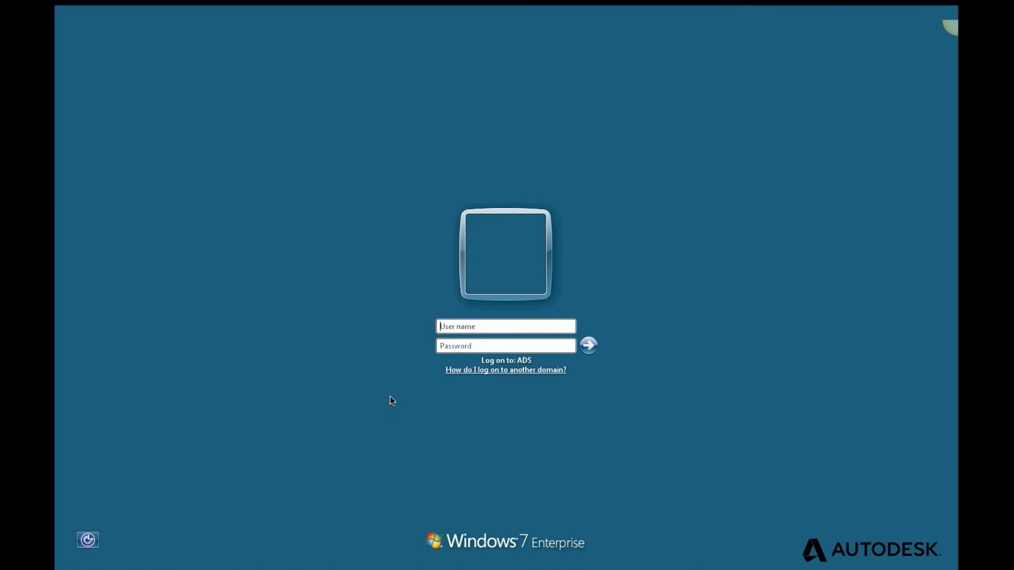
Log on with the Windows user name and password to return to Revit's 3D view
{"action": "type", "text": "hathort"}
{"action": "key", "text": "Tab"}
{"action": "type", "text": "•••••••••••"}
{"action": "key", "text": "Return"}
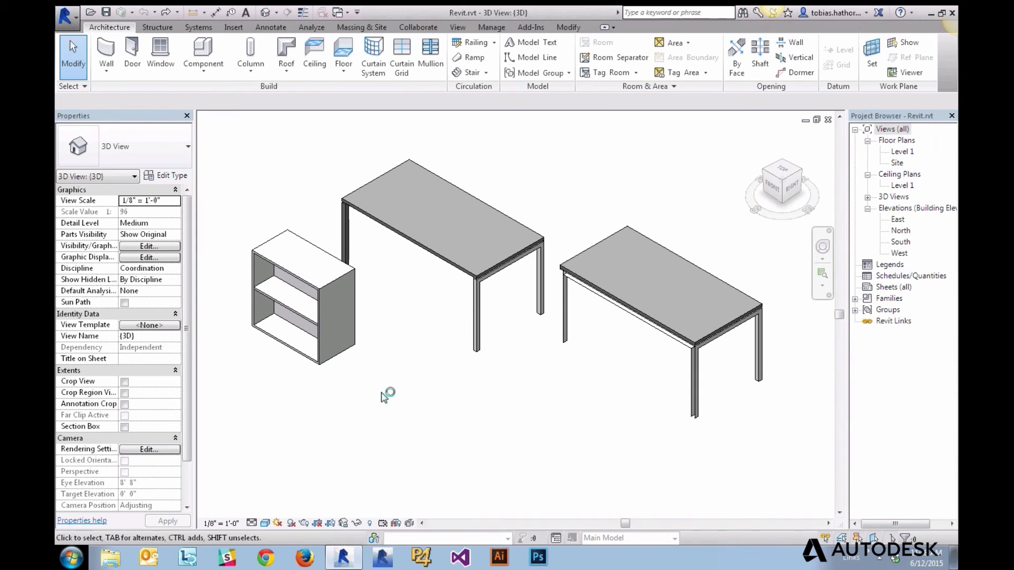
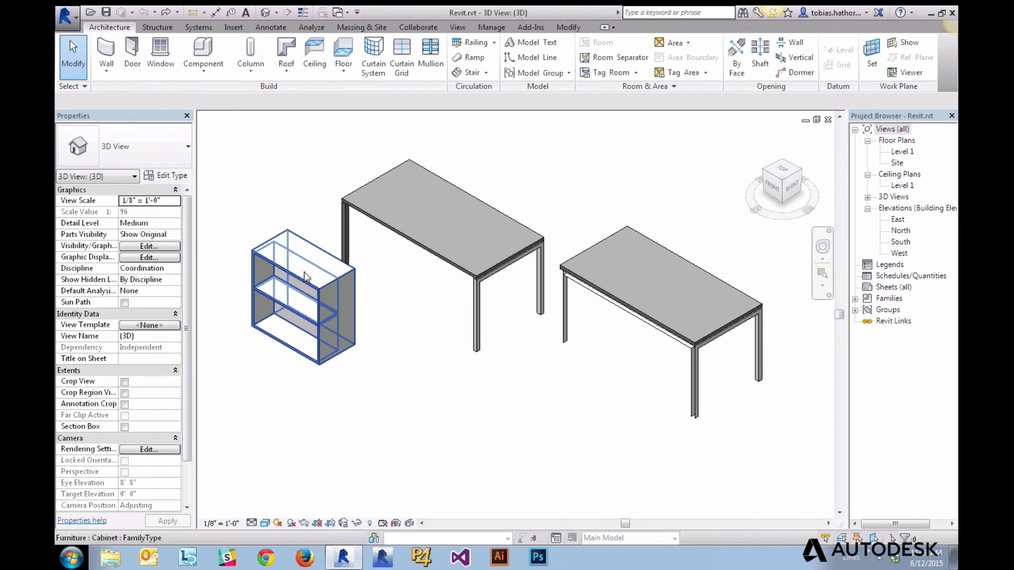
Swap the cabinet to the Desk 60" x 30" type, then change it back to Cabinet
{"action": "left_click", "coordinate": [304, 273]}
{"action": "left_click", "coordinate": [275, 199]}
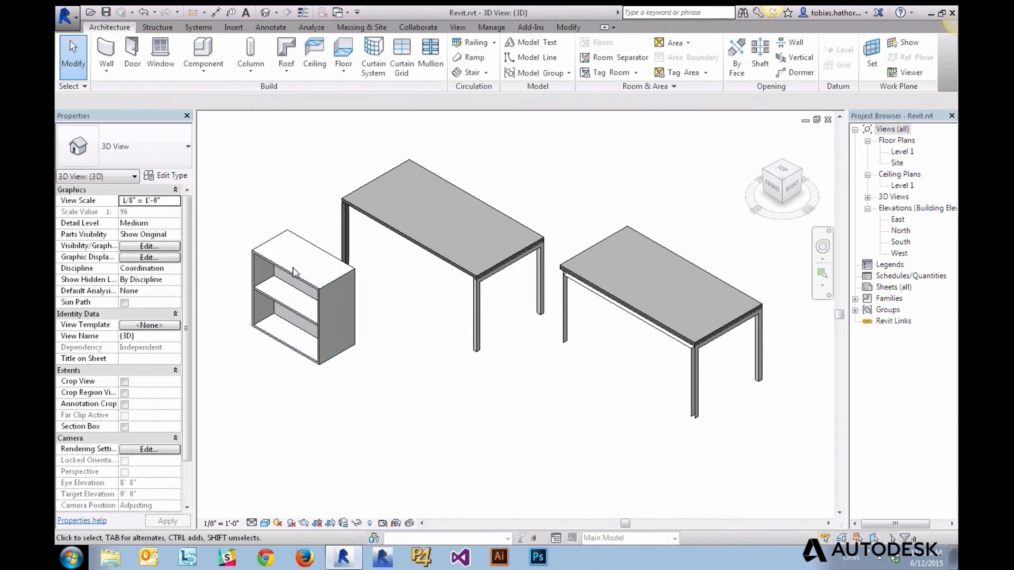
{"action": "left_click", "coordinate": [293, 271]}
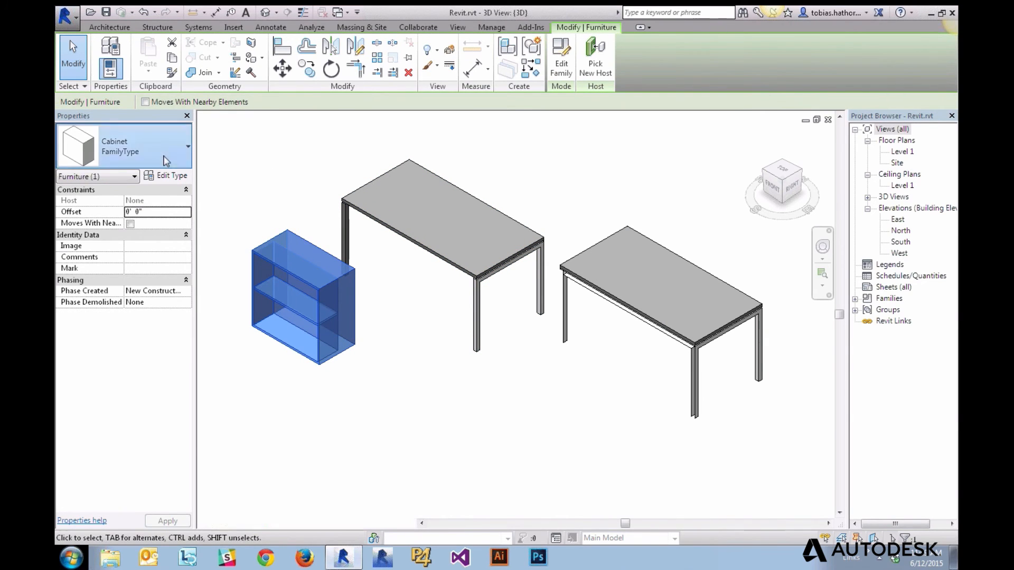
{"action": "left_click", "coordinate": [166, 161]}
{"action": "left_click", "coordinate": [117, 276]}
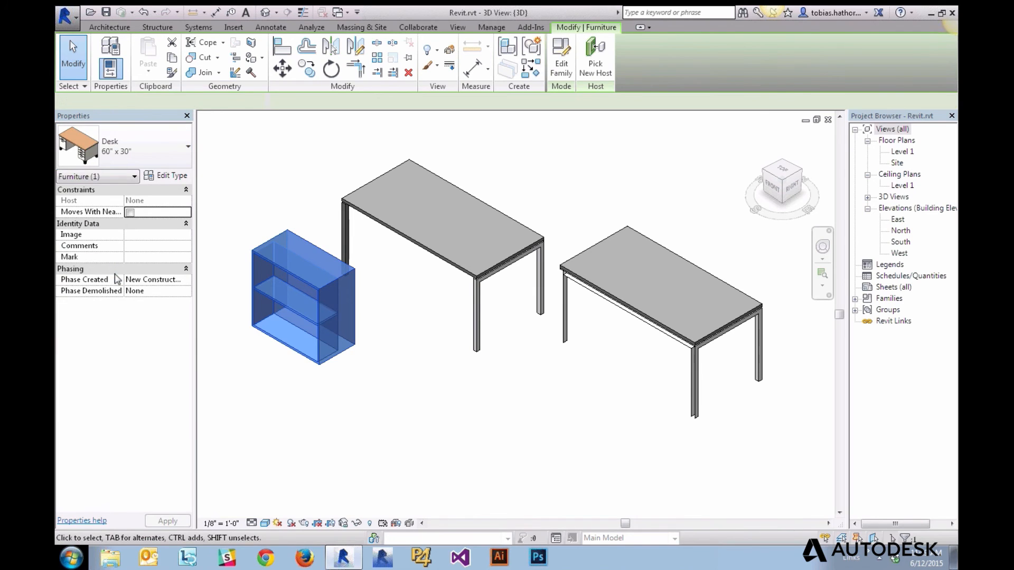
{"action": "left_click", "coordinate": [287, 187]}
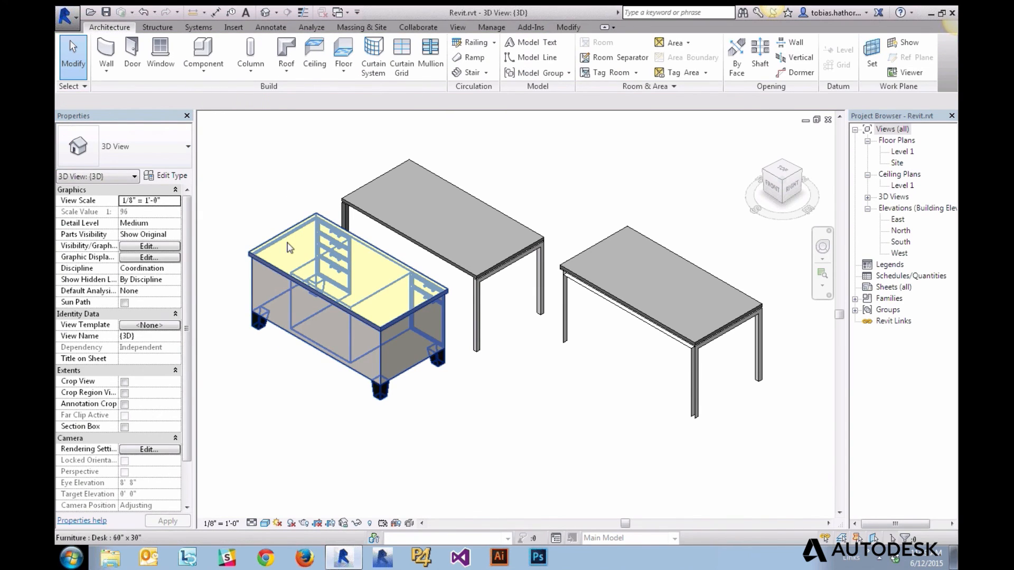
{"action": "left_click", "coordinate": [289, 248]}
{"action": "left_click", "coordinate": [153, 151]}
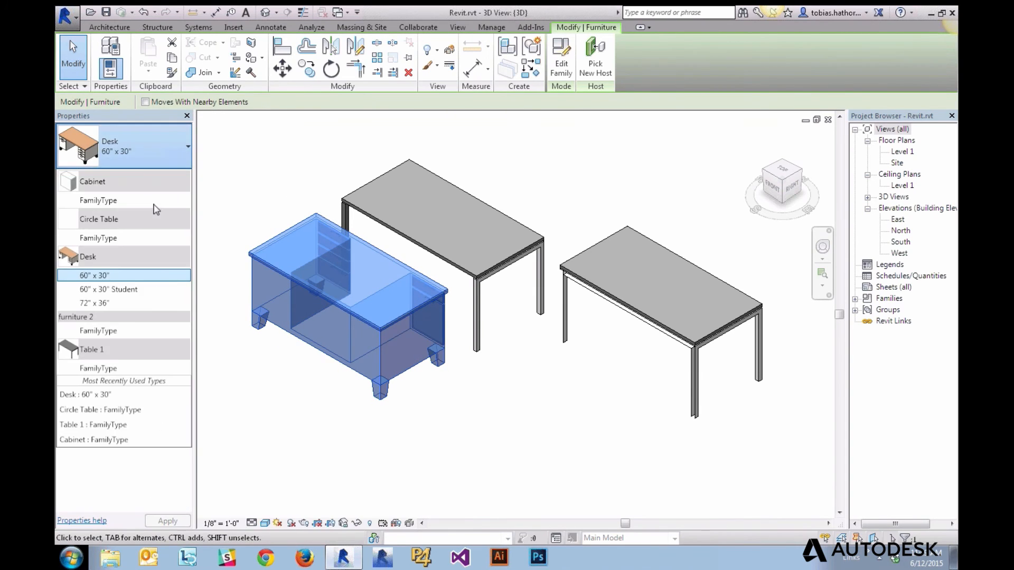
{"action": "left_click", "coordinate": [158, 200]}
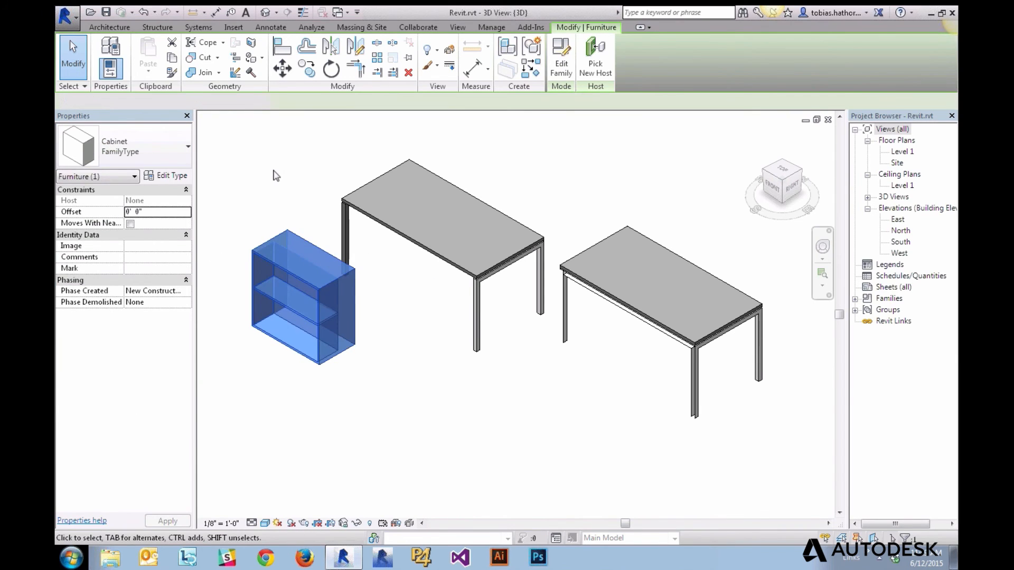
{"action": "left_click", "coordinate": [275, 176]}
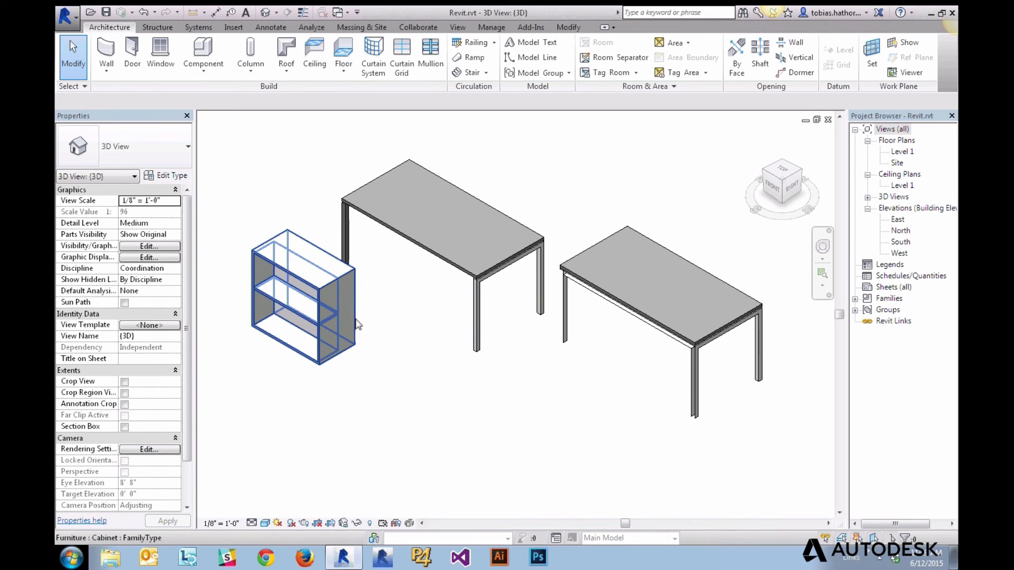
Open the cabinet family in an isometric view, then close it without saving
{"action": "double_click", "coordinate": [357, 324]}
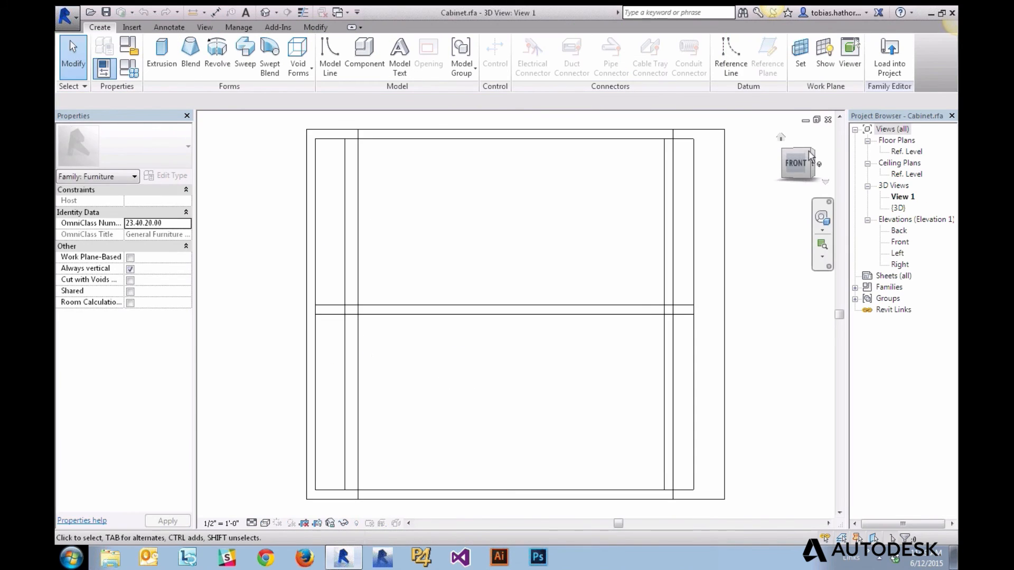
{"action": "left_click", "coordinate": [810, 153]}
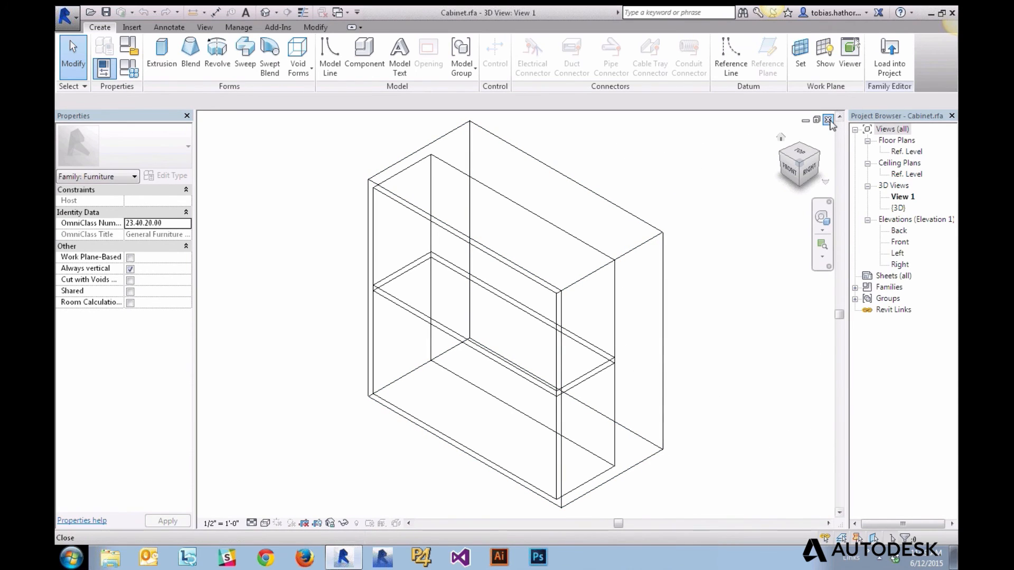
{"action": "left_click", "coordinate": [828, 120]}
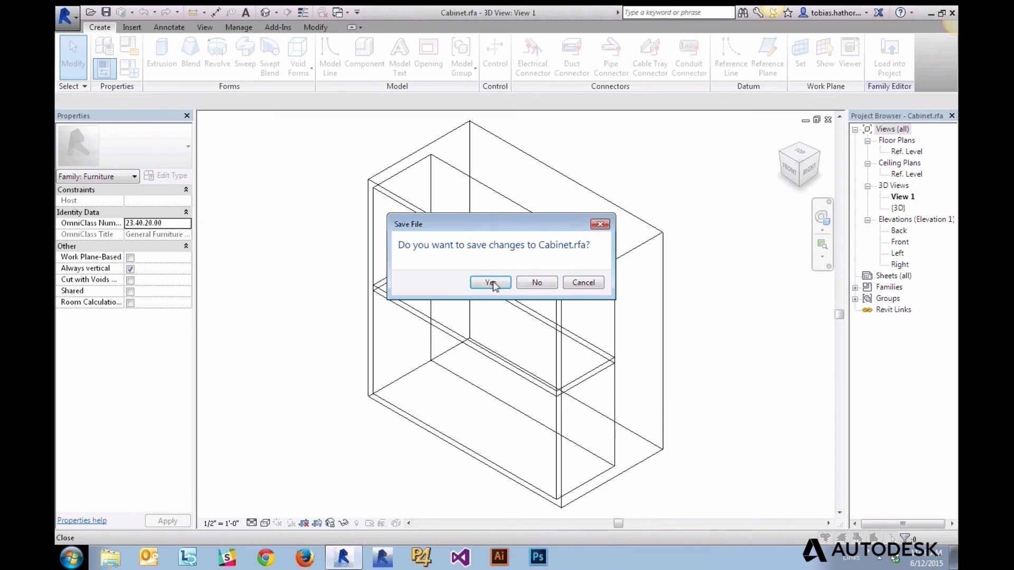
{"action": "left_click", "coordinate": [537, 283]}
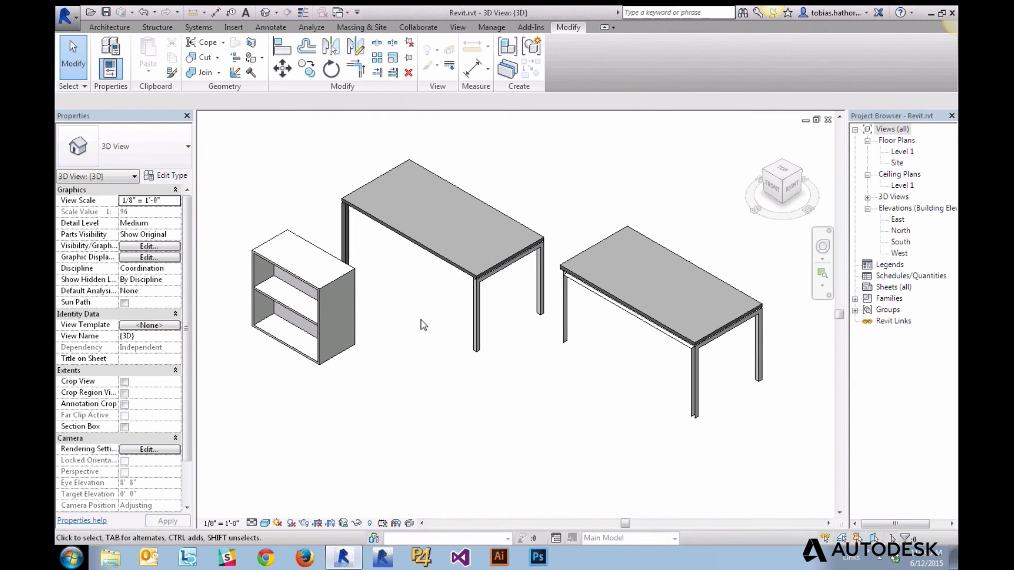
Lower the eye height, then reopen the cabinet family in an isometric view
{"action": "scroll", "coordinate": [423, 324], "scroll_direction": "down", "scroll_amount": 2}
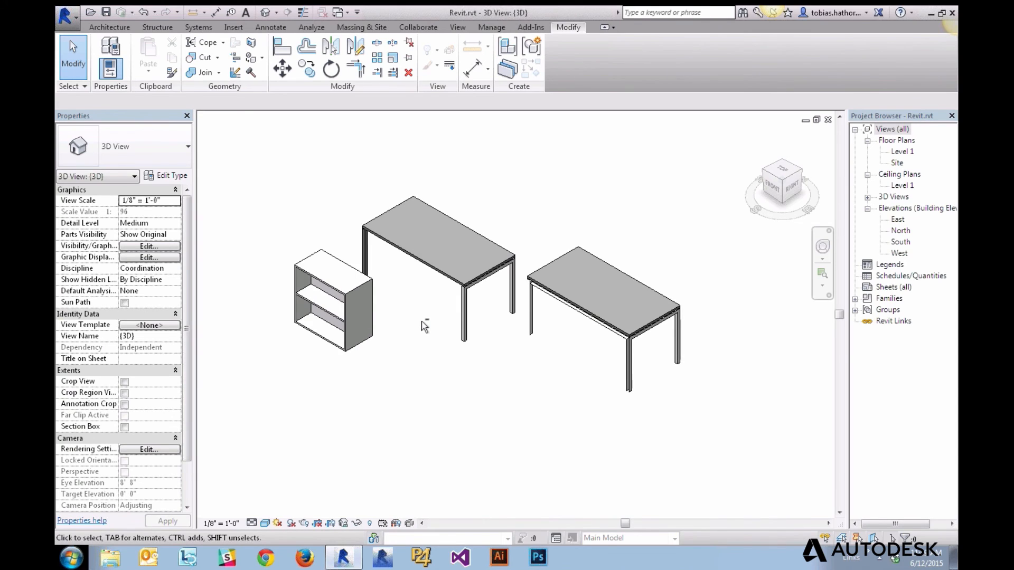
{"action": "middle_click_drag", "start_coordinate": [424, 325], "coordinate": [418, 306], "text": "shift"}
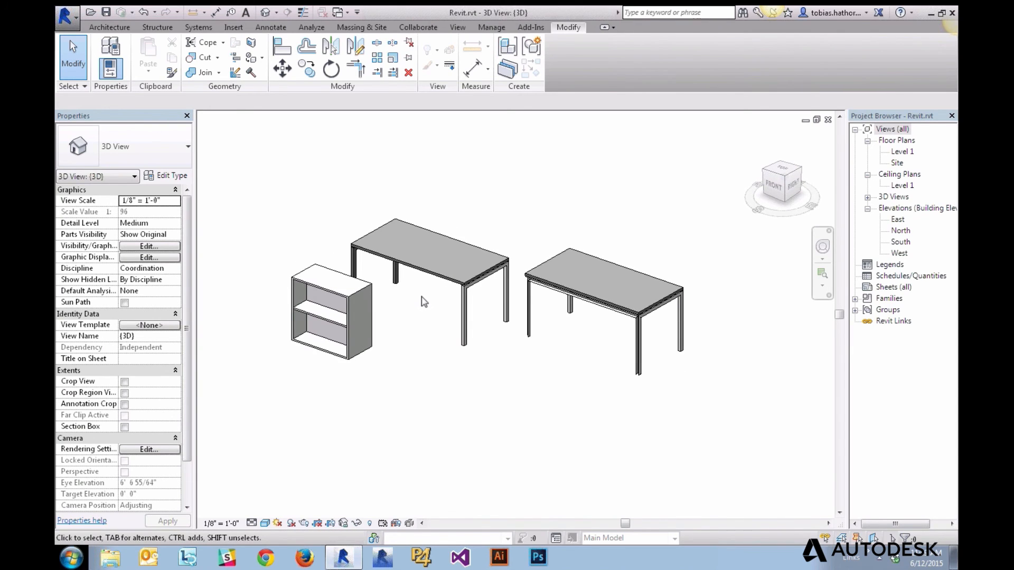
{"action": "scroll", "coordinate": [424, 302], "scroll_direction": "up", "scroll_amount": 3}
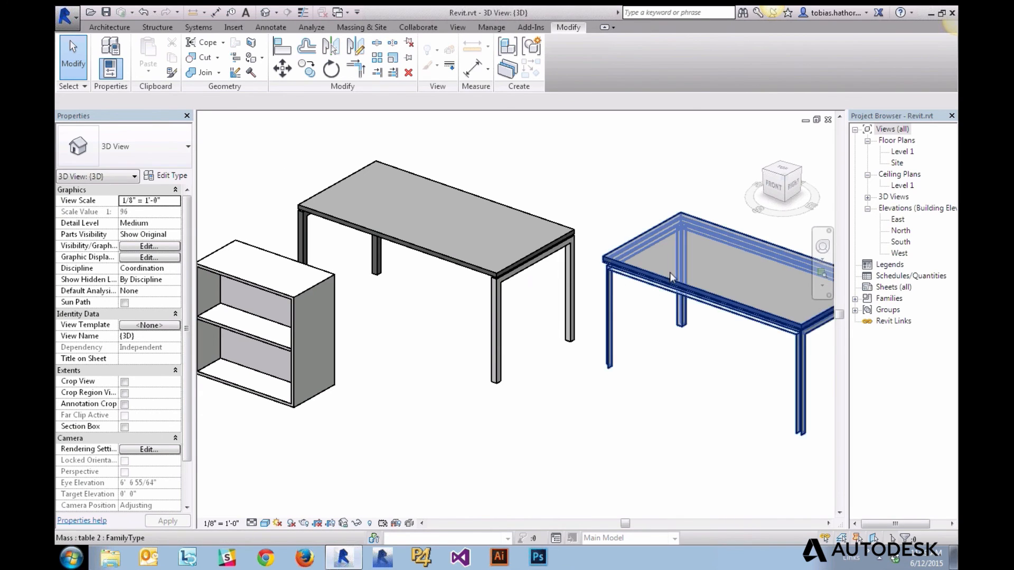
{"action": "scroll", "coordinate": [670, 273], "scroll_direction": "up", "scroll_amount": 3}
{"action": "scroll", "coordinate": [466, 415], "scroll_direction": "down", "scroll_amount": 2}
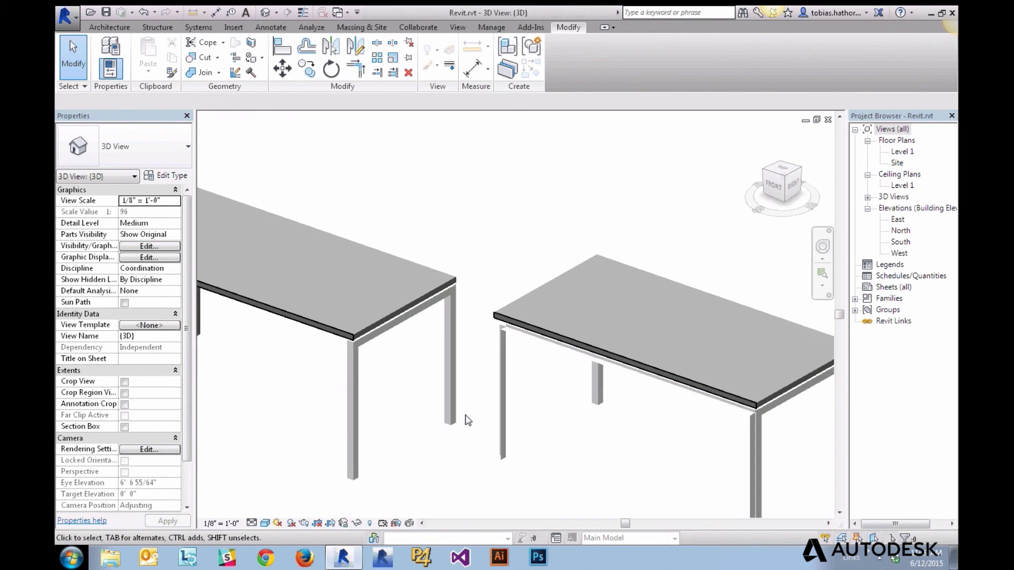
{"action": "scroll", "coordinate": [466, 420], "scroll_direction": "down", "scroll_amount": 5}
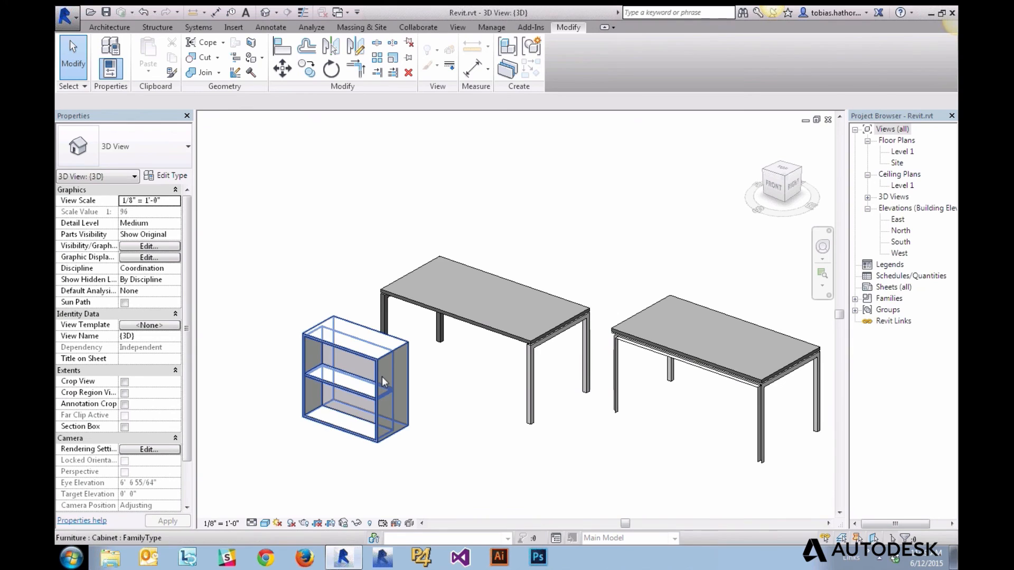
{"action": "left_click", "coordinate": [387, 379]}
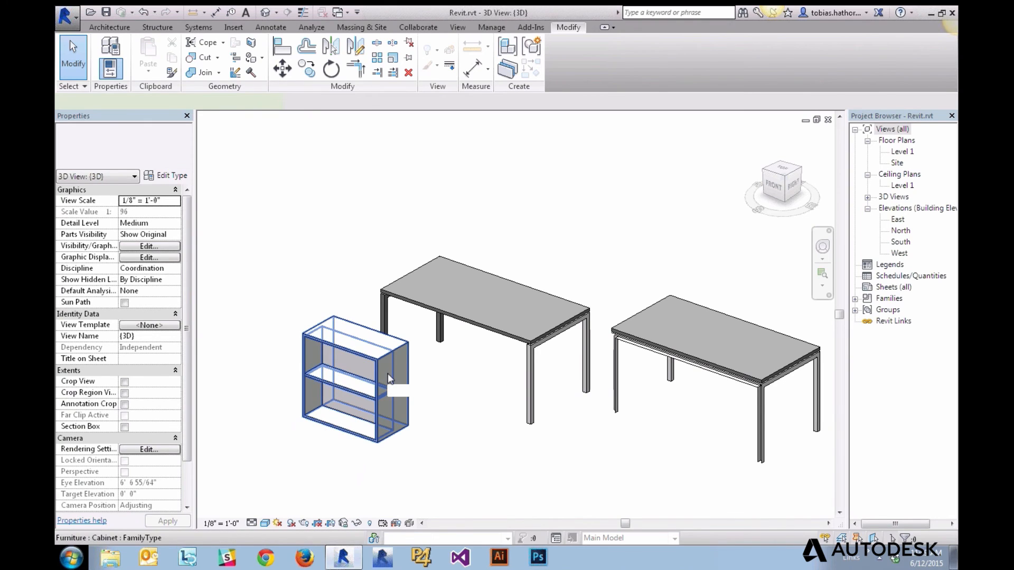
{"action": "double_click", "coordinate": [388, 379]}
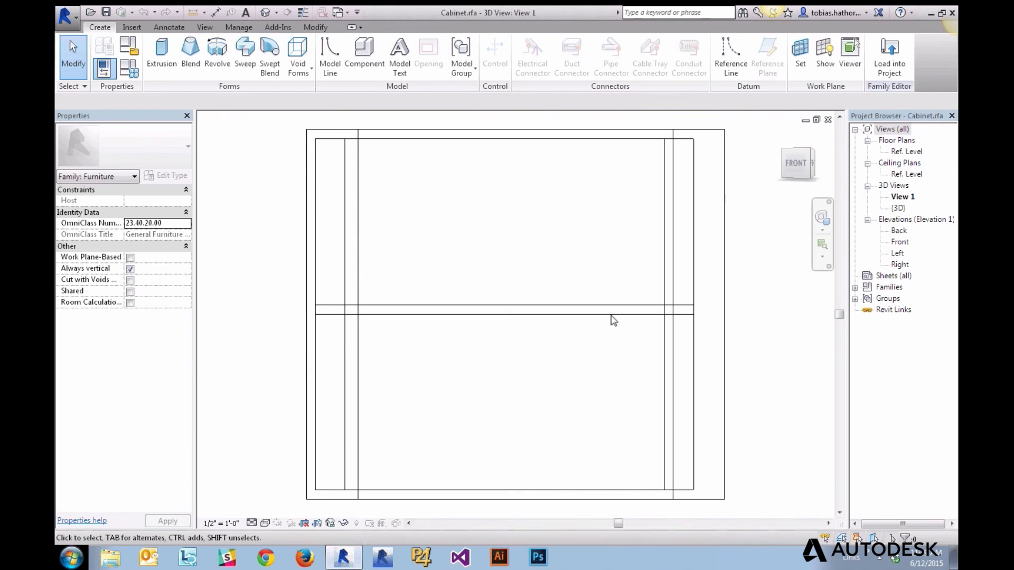
{"action": "left_click", "coordinate": [806, 154]}
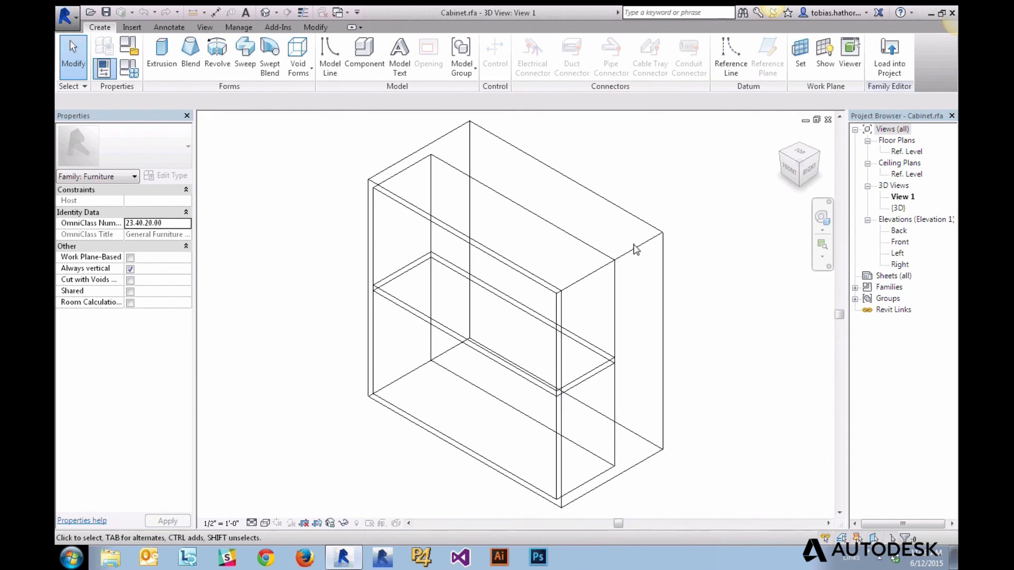
Partially explode the imported cabinet geometry, undo it, and close the Cabinet.rfa 3D view
{"action": "left_click", "coordinate": [634, 247]}
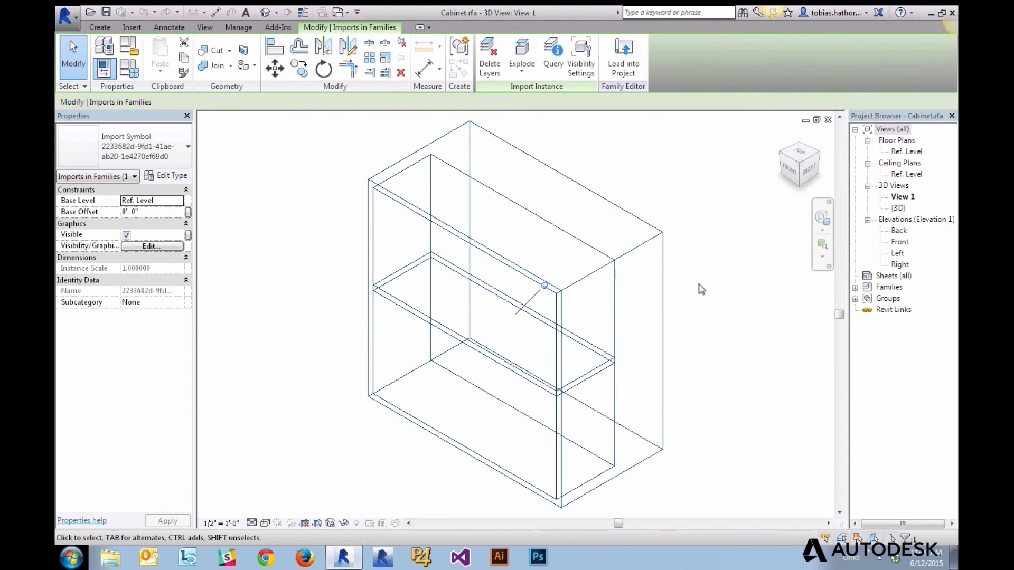
{"action": "left_click", "coordinate": [521, 76]}
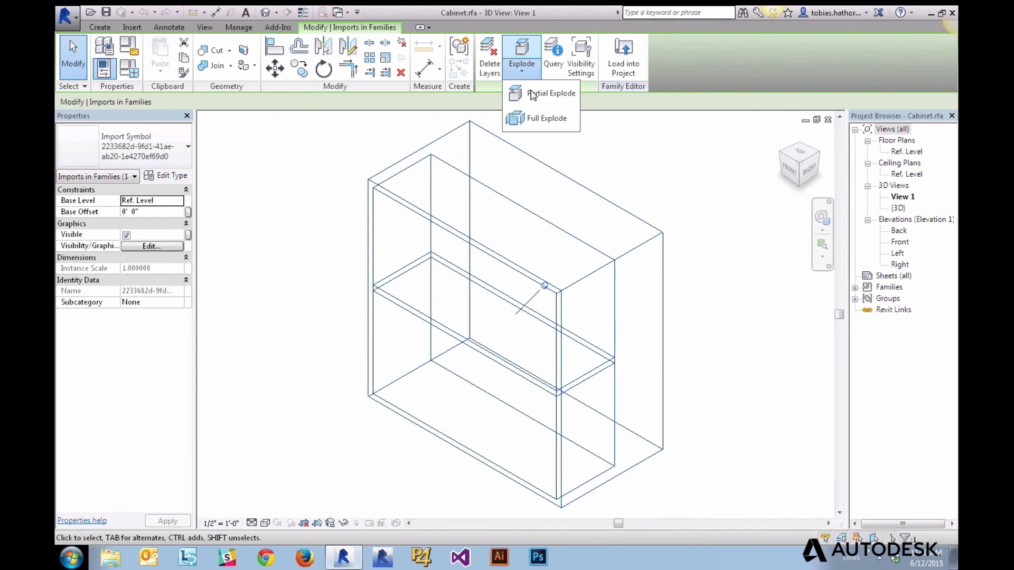
{"action": "left_click", "coordinate": [544, 91]}
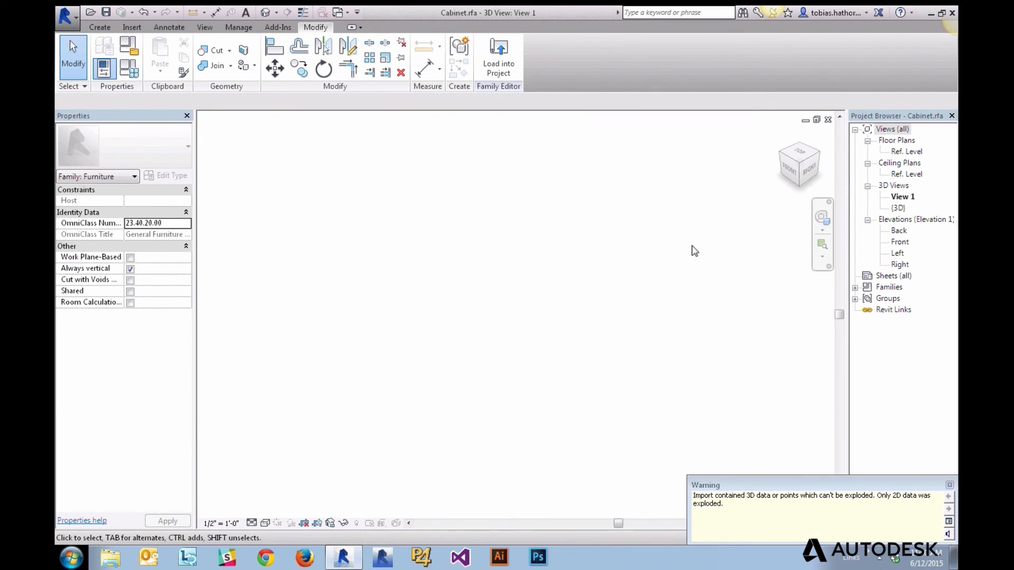
{"action": "key", "text": "z"}
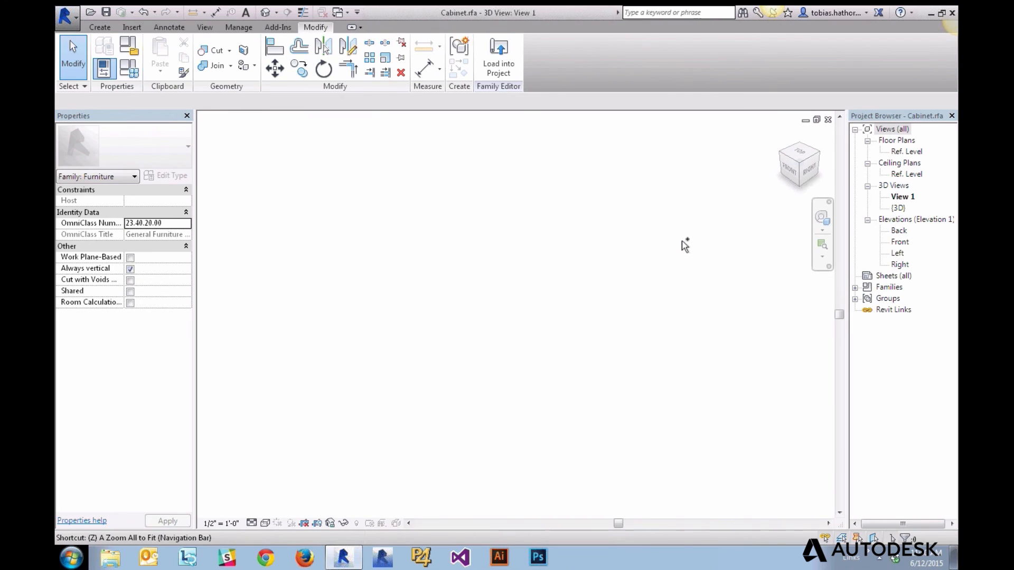
{"action": "key", "text": "ctrl+z"}
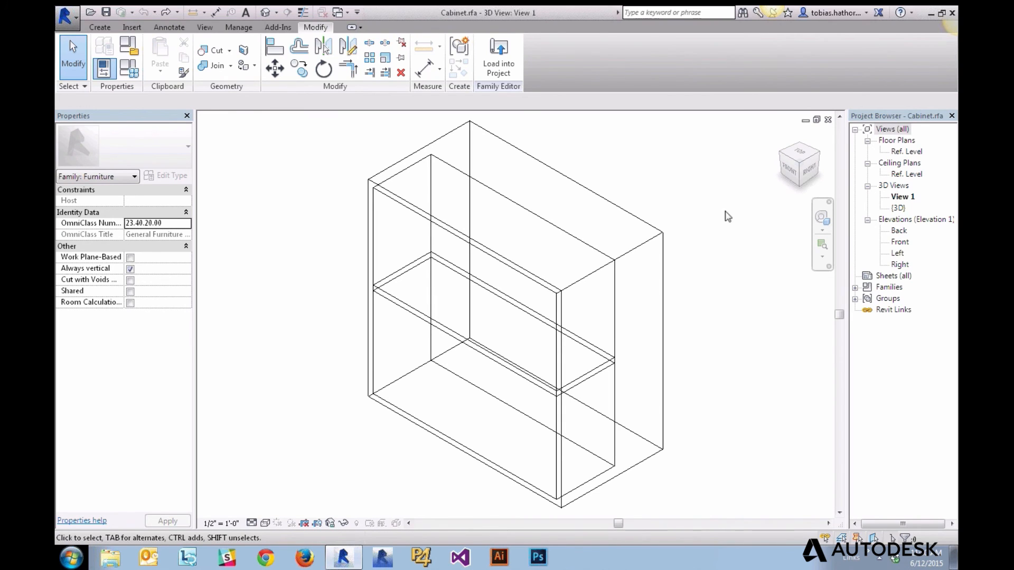
{"action": "left_click", "coordinate": [828, 121]}
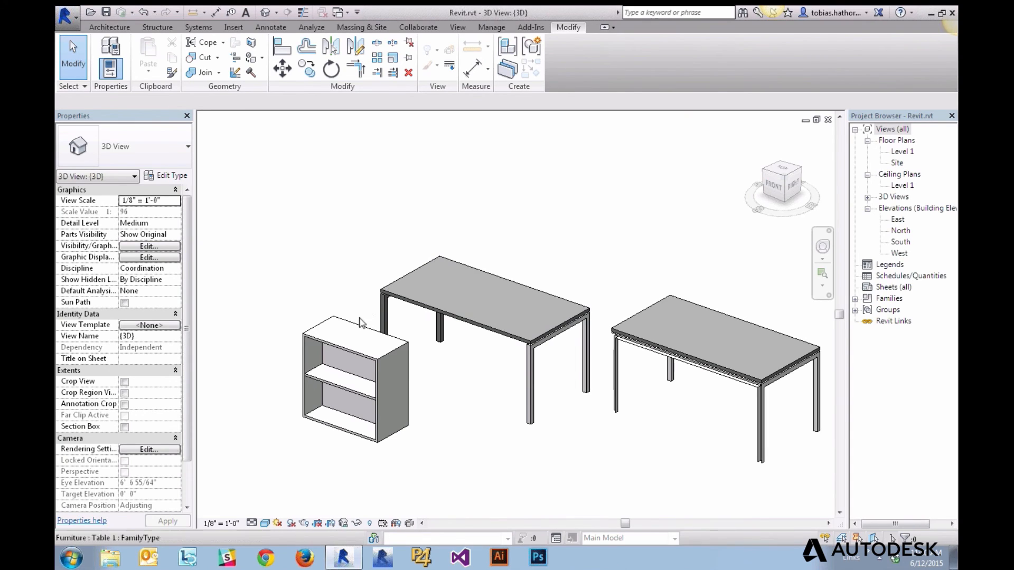
Check the Import CAD file types for the cabinet family, cancel, and close it without saving
{"action": "double_click", "coordinate": [357, 328]}
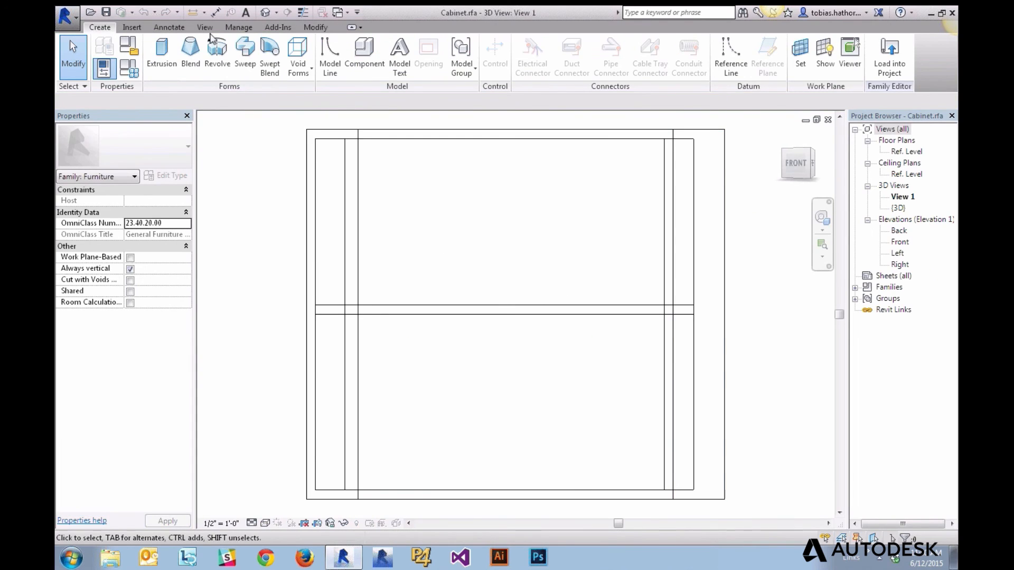
{"action": "left_click", "coordinate": [132, 27]}
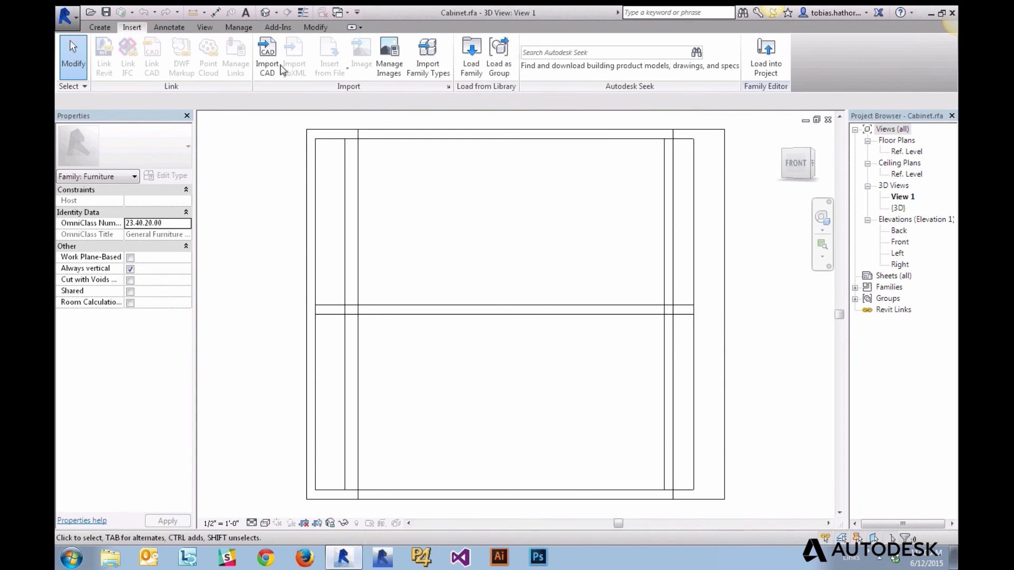
{"action": "left_click", "coordinate": [267, 58]}
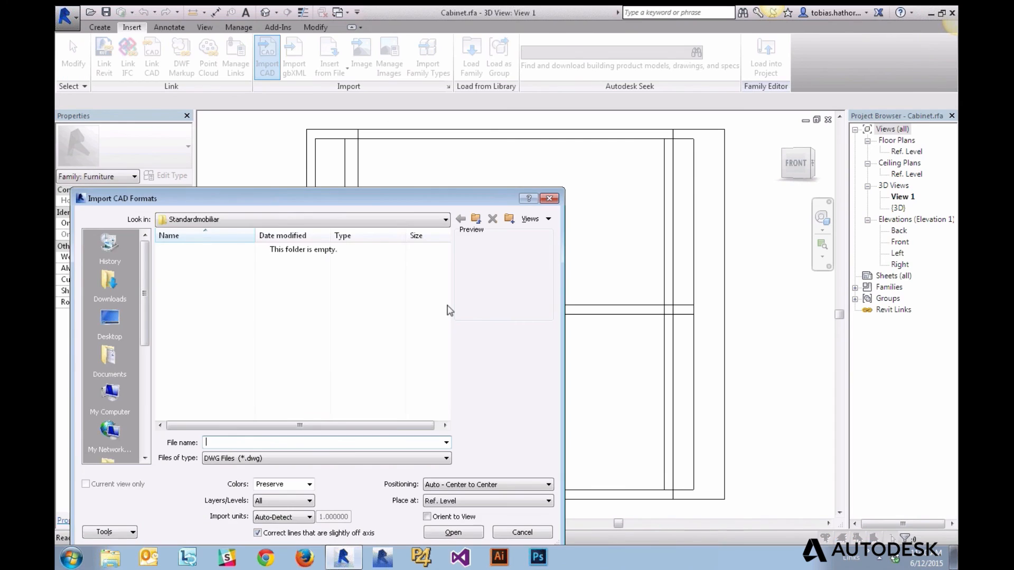
{"action": "left_click", "coordinate": [377, 460]}
{"action": "left_click", "coordinate": [377, 469]}
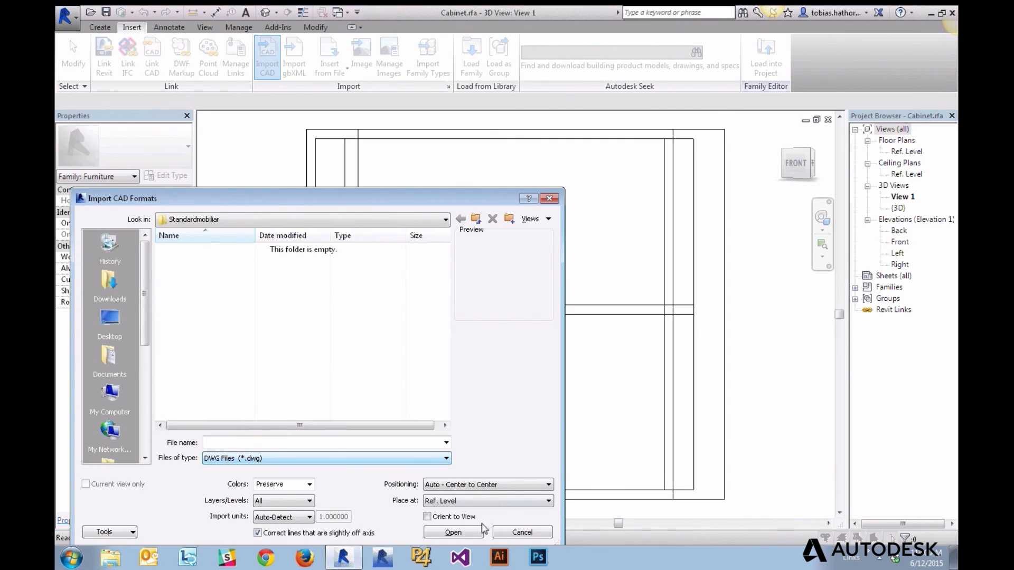
{"action": "left_click", "coordinate": [522, 534]}
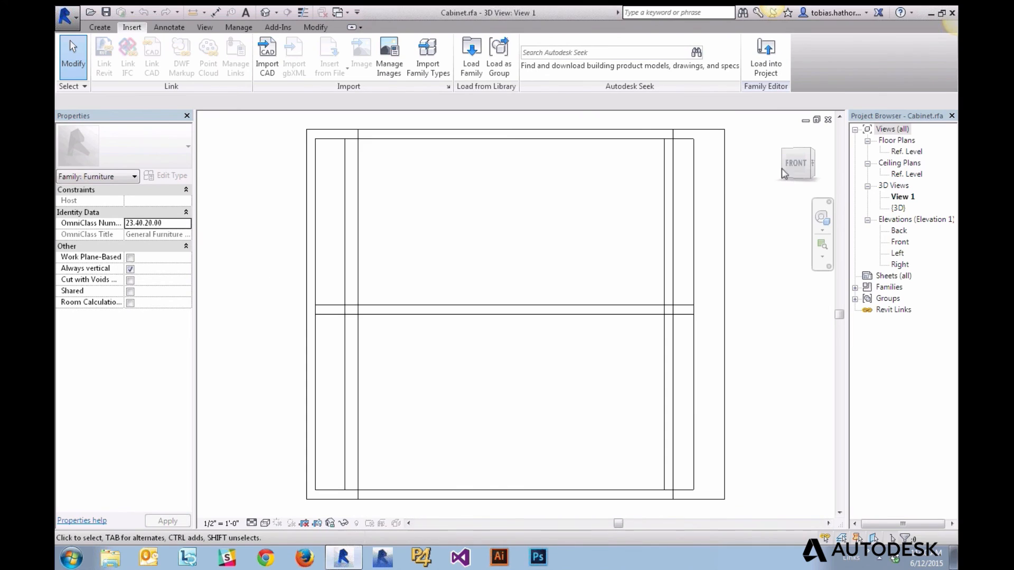
{"action": "left_click", "coordinate": [827, 120]}
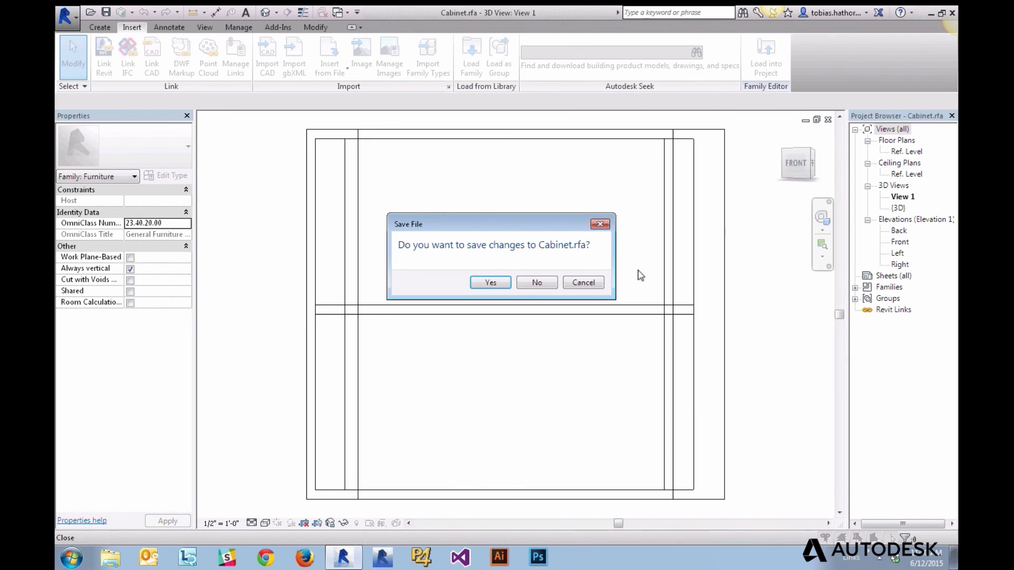
{"action": "left_click", "coordinate": [539, 284]}
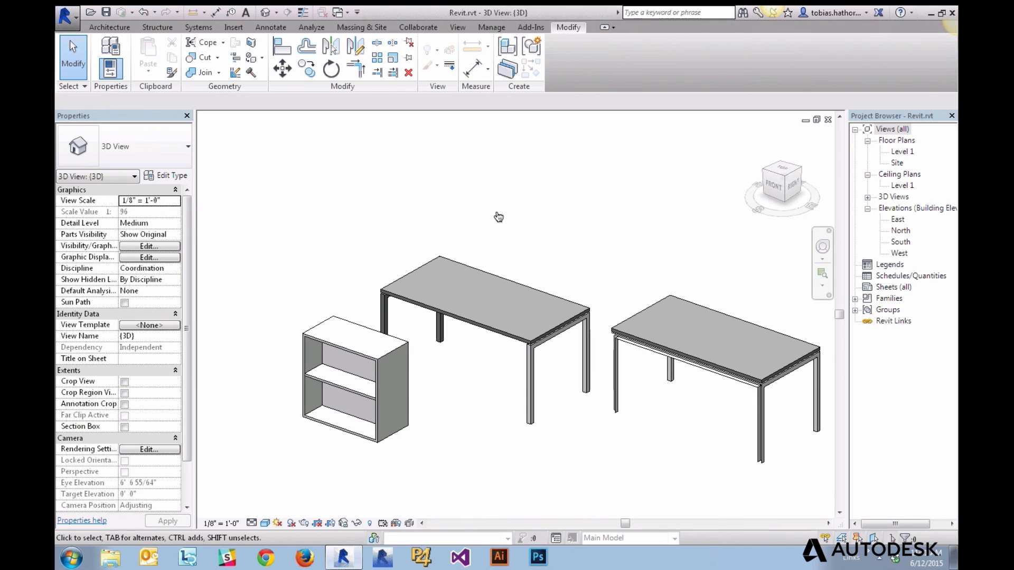
Switch to Firefox's FormIt sketch with the single table, then over to SketchUp
{"action": "key", "text": "super+Tab"}
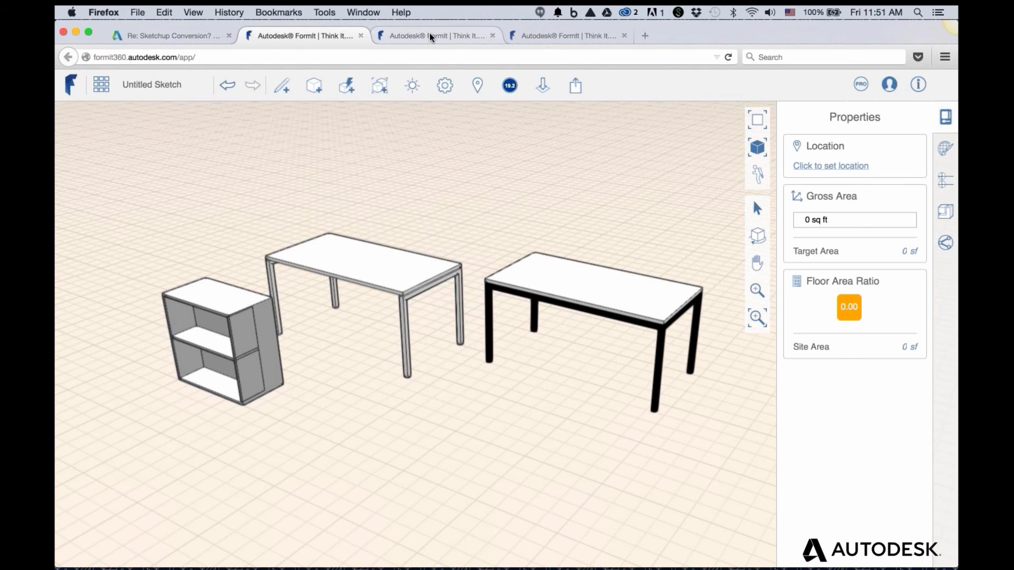
{"action": "left_click", "coordinate": [429, 36]}
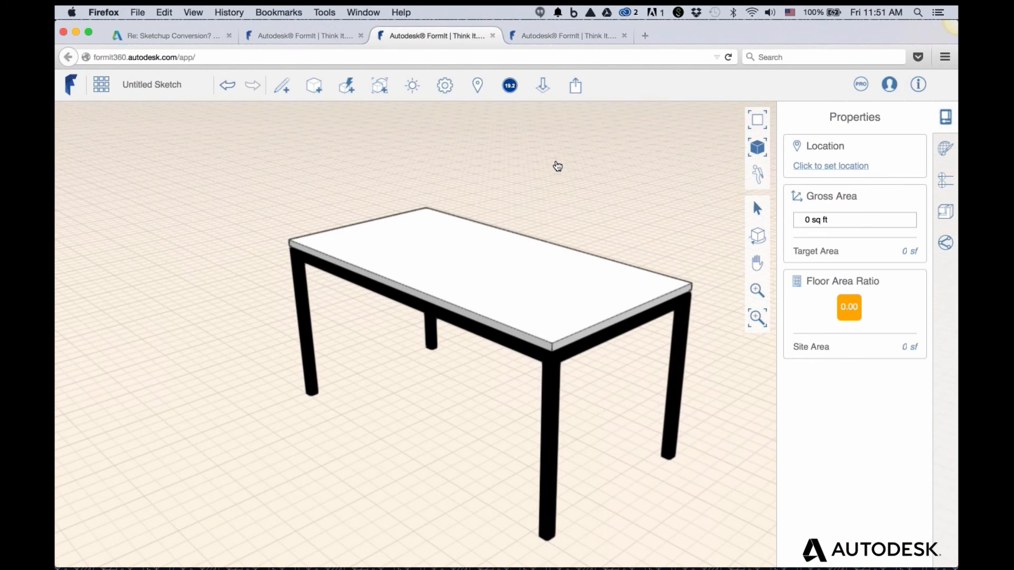
{"action": "key", "text": "super+Tab"}
{"action": "key", "text": "super+Tab"}
{"action": "key", "text": "super+Tab"}
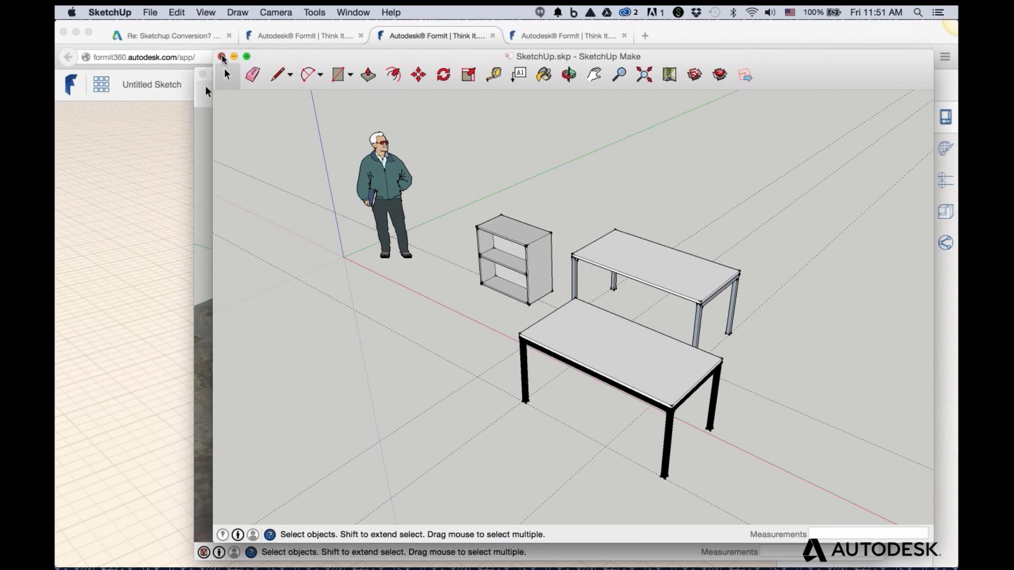
Close the SketchUp.skp furniture model without saving
{"action": "left_click", "coordinate": [222, 56]}
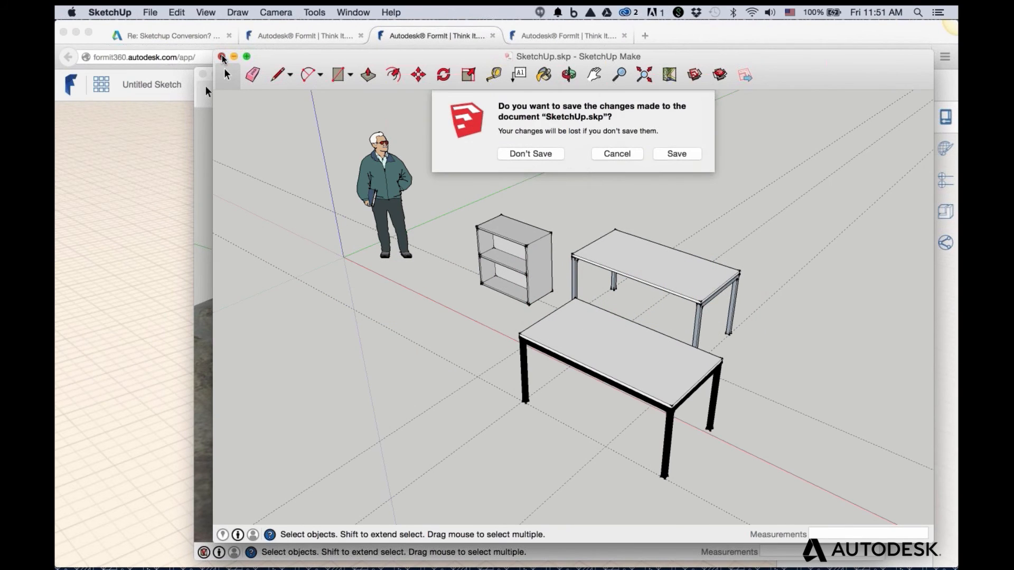
{"action": "left_click", "coordinate": [528, 154]}
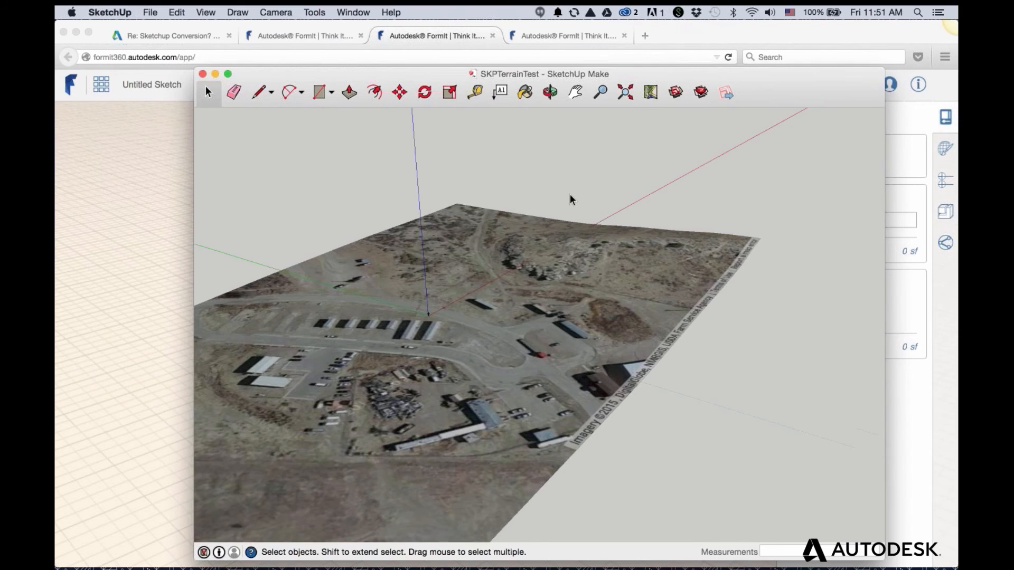
{"action": "scroll", "coordinate": [570, 200], "scroll_direction": "down", "scroll_amount": 2}
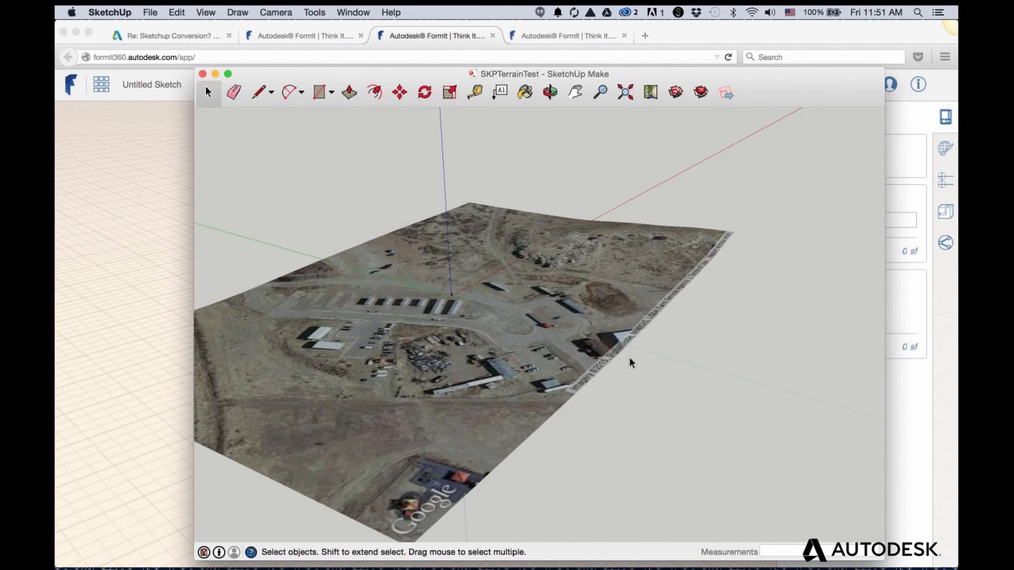
{"action": "middle_click_drag", "start_coordinate": [499, 308], "coordinate": [755, 309]}
Orbit and zoom around the SKPTerrainTest terrain, then bring Firefox with FormIt forward
{"action": "middle_click_drag", "start_coordinate": [589, 233], "coordinate": [549, 311]}
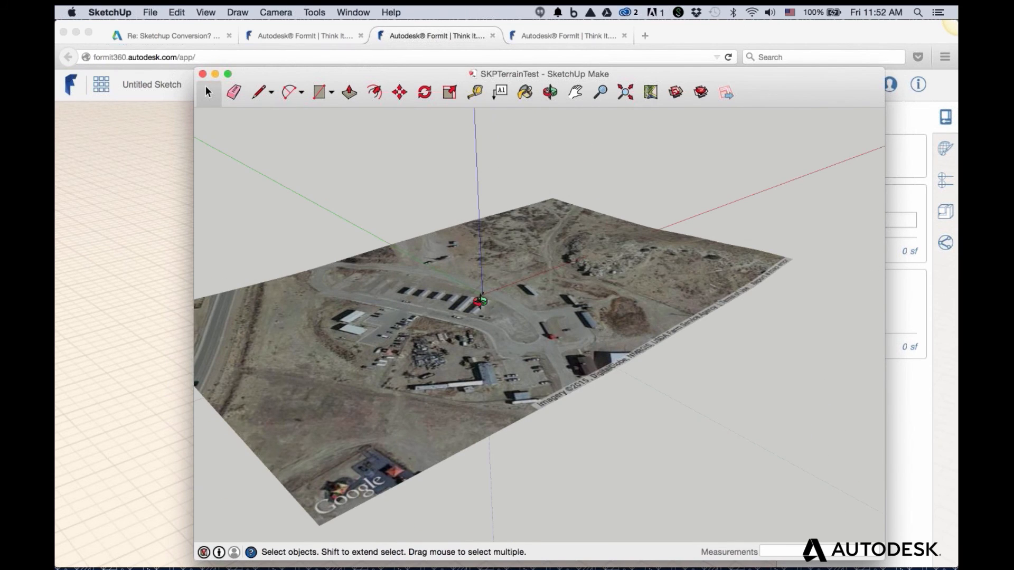
{"action": "middle_click_drag", "start_coordinate": [480, 300], "coordinate": [475, 298]}
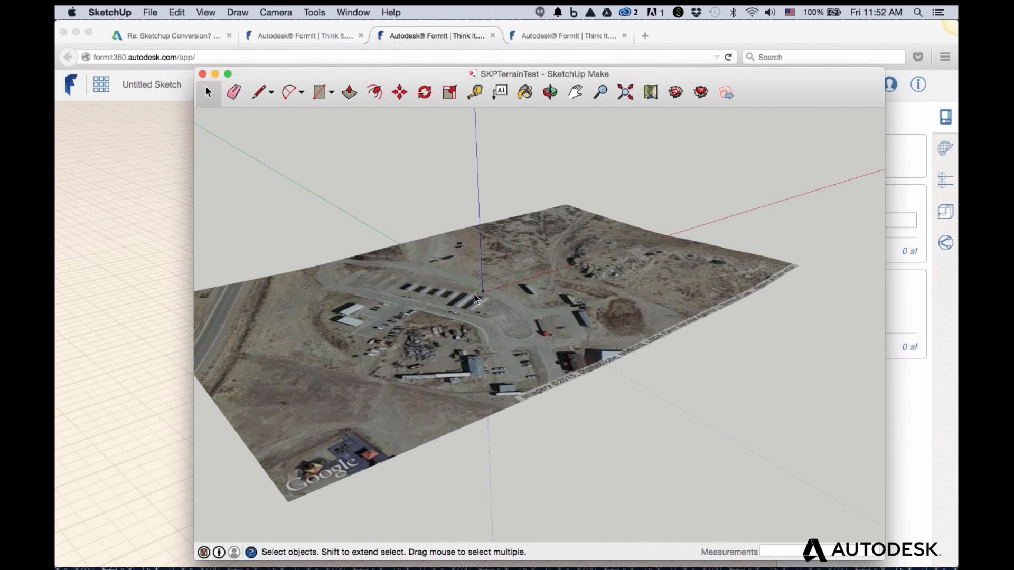
{"action": "scroll", "coordinate": [491, 295], "scroll_direction": "up", "scroll_amount": 5}
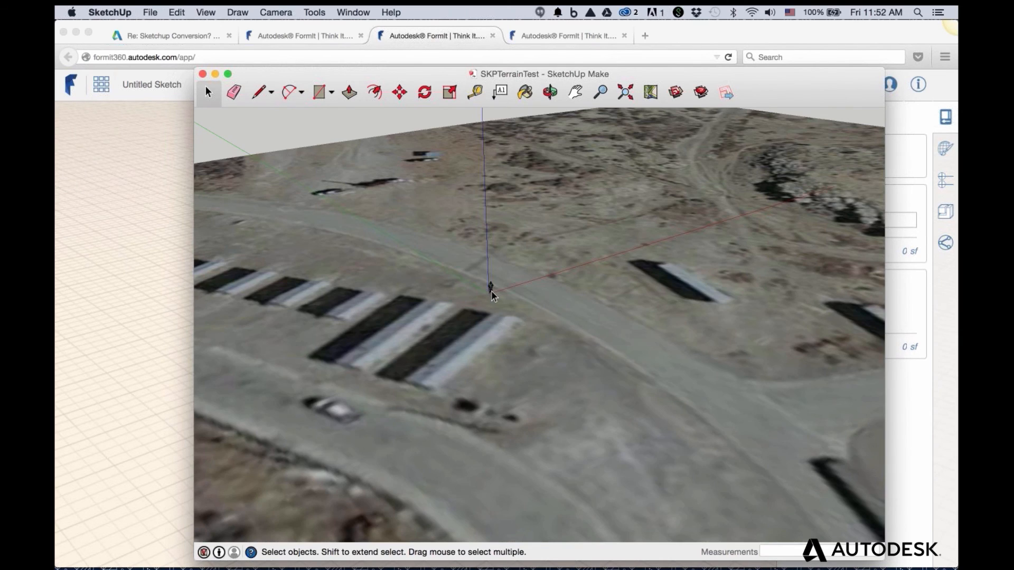
{"action": "scroll", "coordinate": [490, 288], "scroll_direction": "up", "scroll_amount": 2}
{"action": "scroll", "coordinate": [488, 285], "scroll_direction": "down", "scroll_amount": 10}
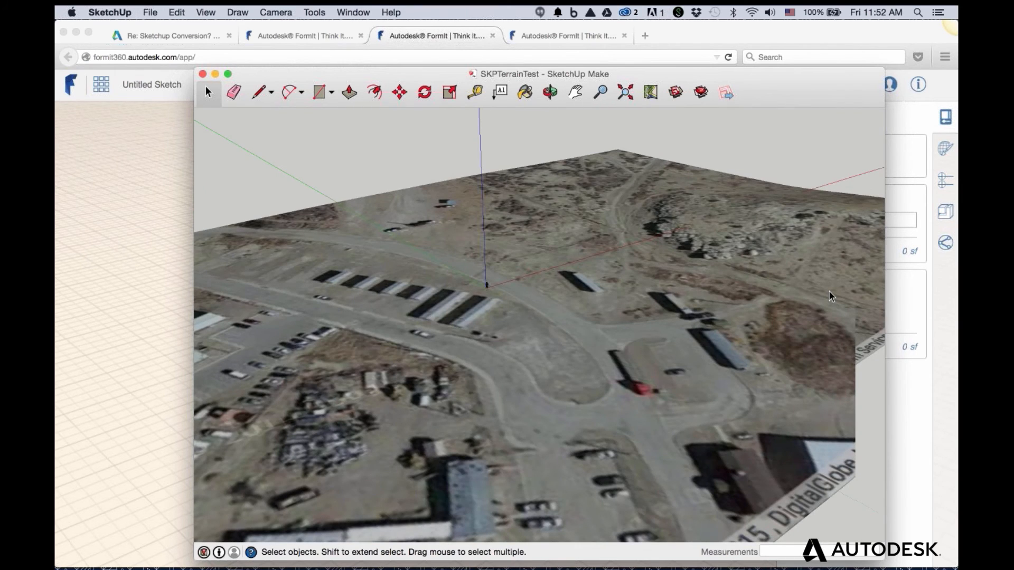
{"action": "scroll", "coordinate": [830, 296], "scroll_direction": "down", "scroll_amount": 2}
{"action": "middle_click_drag", "start_coordinate": [826, 294], "coordinate": [797, 293]}
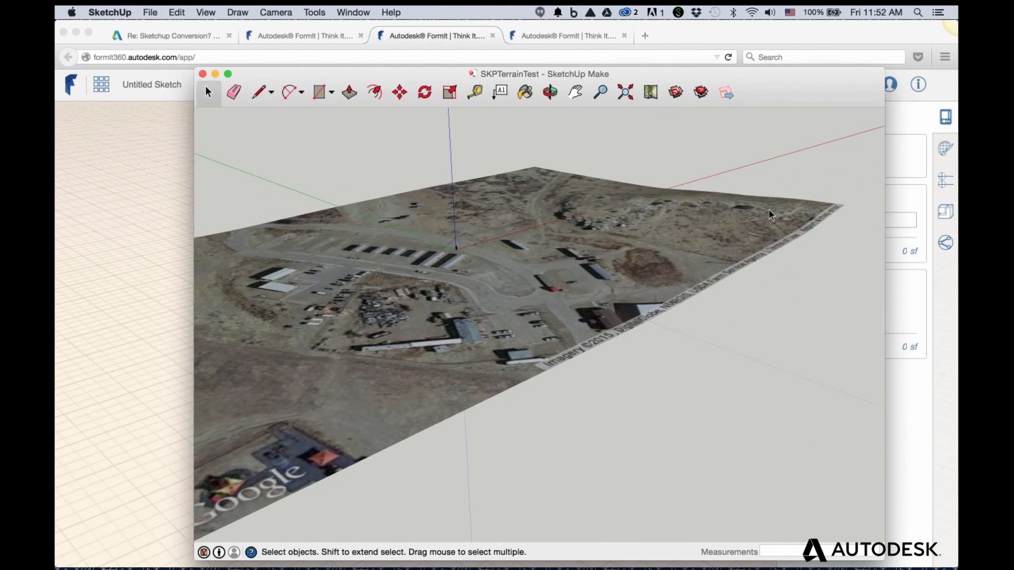
{"action": "left_click", "coordinate": [147, 202]}
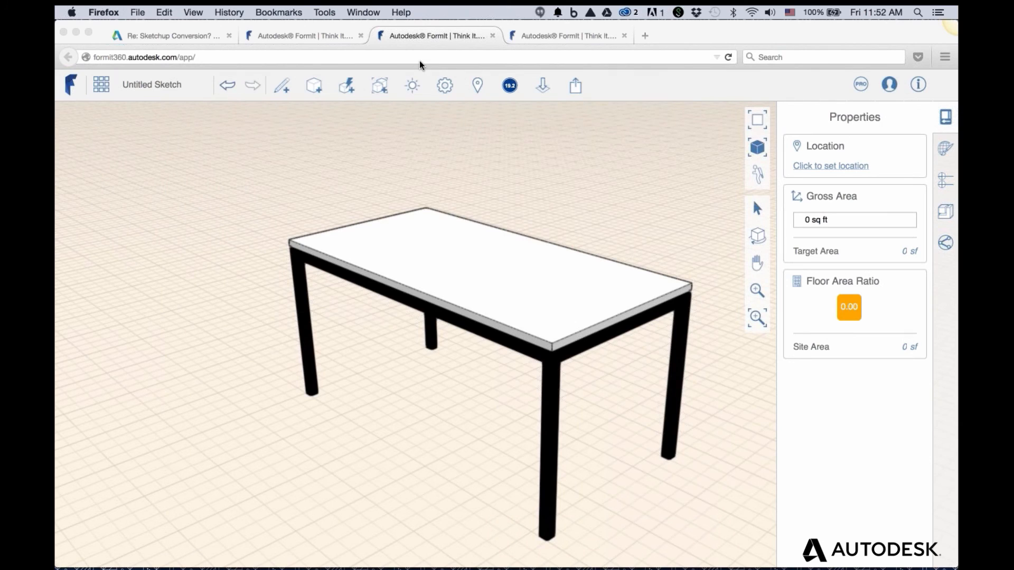
Orbit the imported Google Earth terrain to view it from the opposite side at a low tilt
{"action": "left_click", "coordinate": [562, 36]}
{"action": "scroll", "coordinate": [655, 475], "scroll_direction": "down", "scroll_amount": 1}
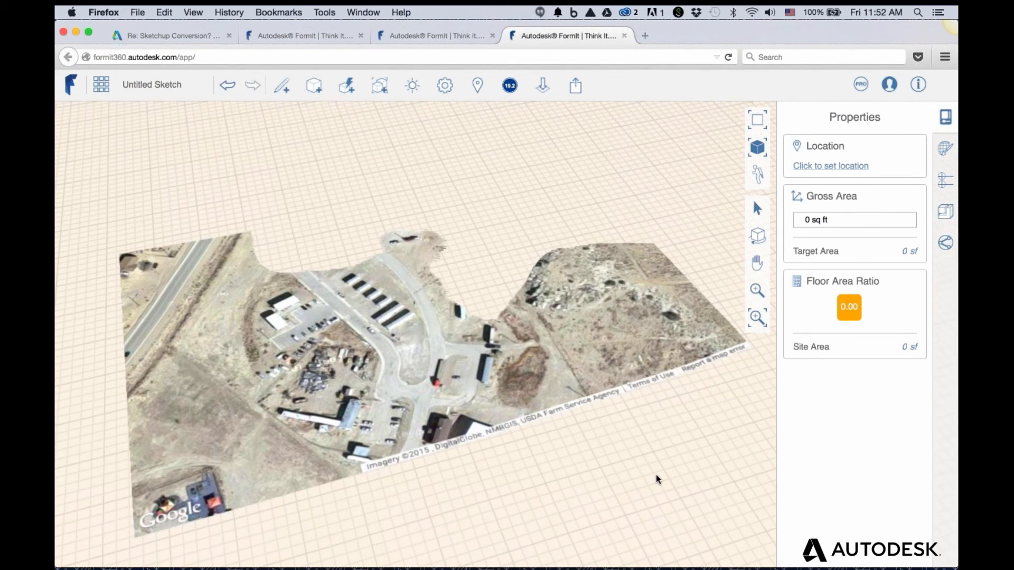
{"action": "scroll", "coordinate": [656, 474], "scroll_direction": "down", "scroll_amount": 5}
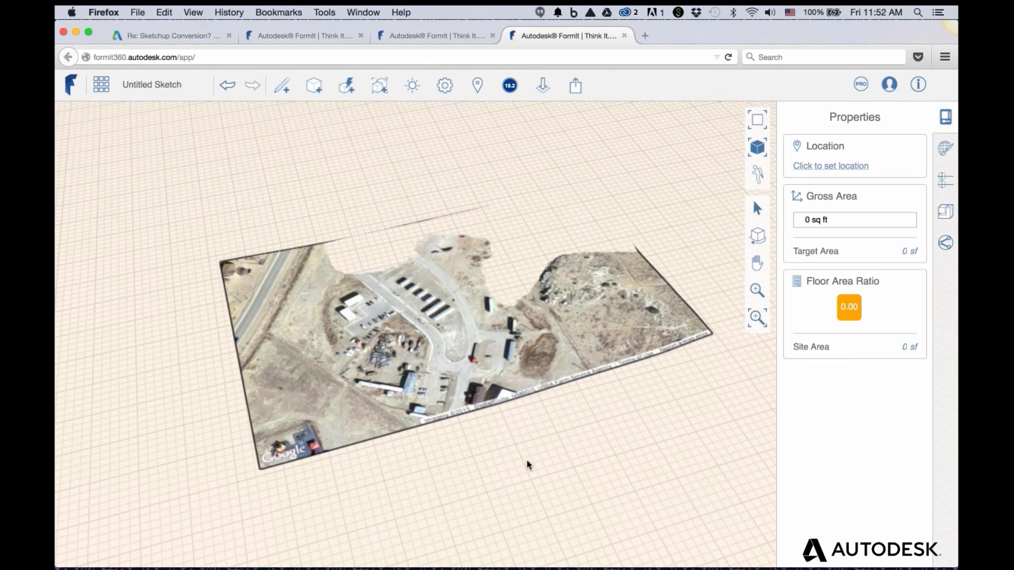
{"action": "right_click_drag", "start_coordinate": [249, 463], "coordinate": [254, 463]}
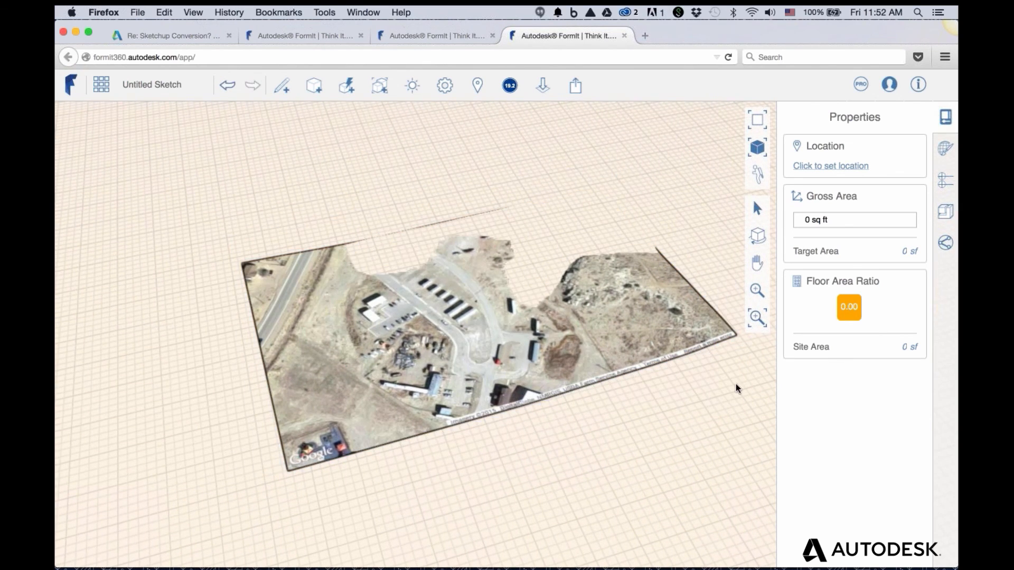
{"action": "right_click_drag", "start_coordinate": [713, 350], "coordinate": [476, 404]}
Select and release the terrain image, then orbit and zoom back to its original side
{"action": "left_click", "coordinate": [603, 504]}
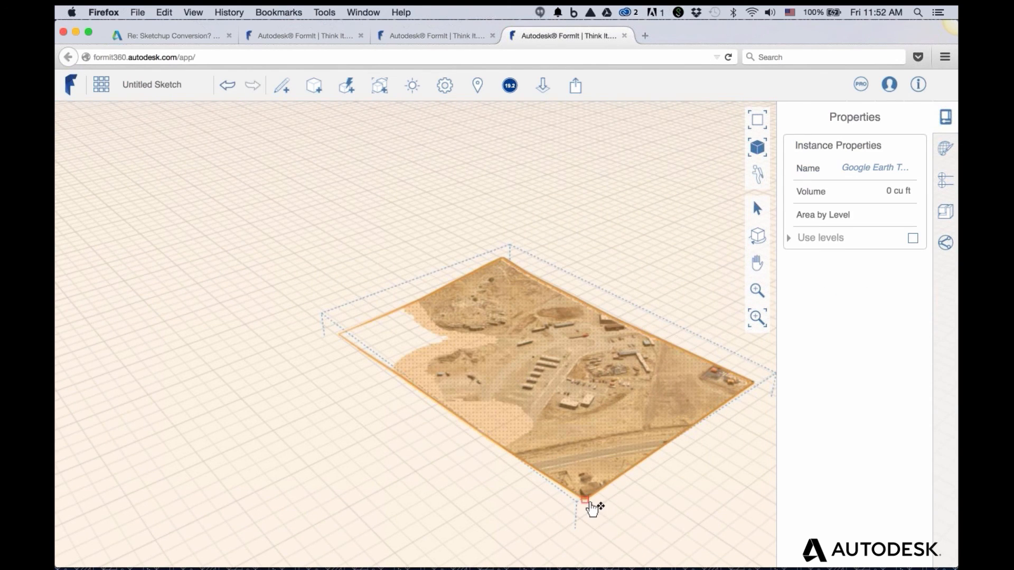
{"action": "left_click_drag", "start_coordinate": [593, 502], "coordinate": [581, 481]}
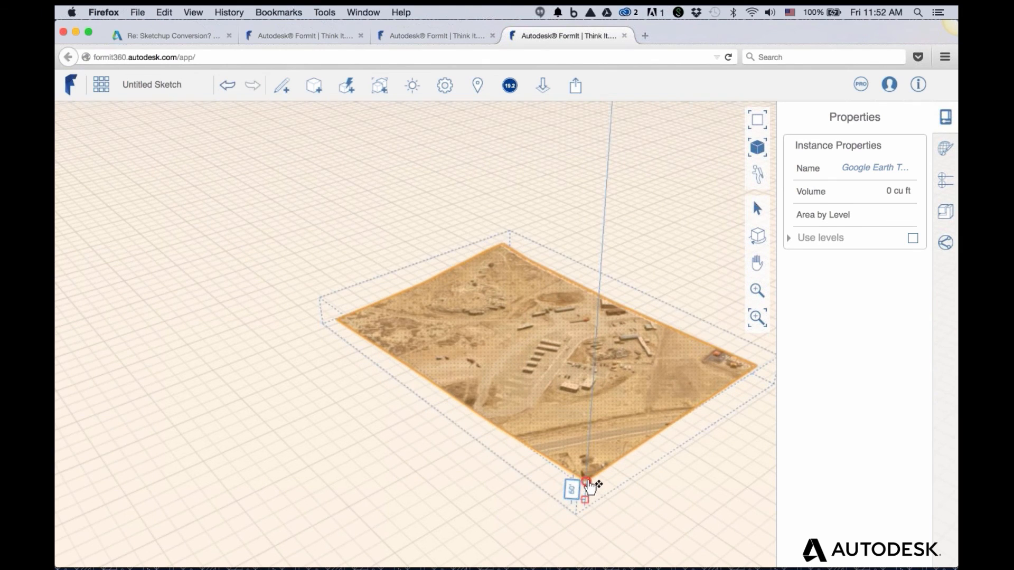
{"action": "left_click", "coordinate": [453, 471]}
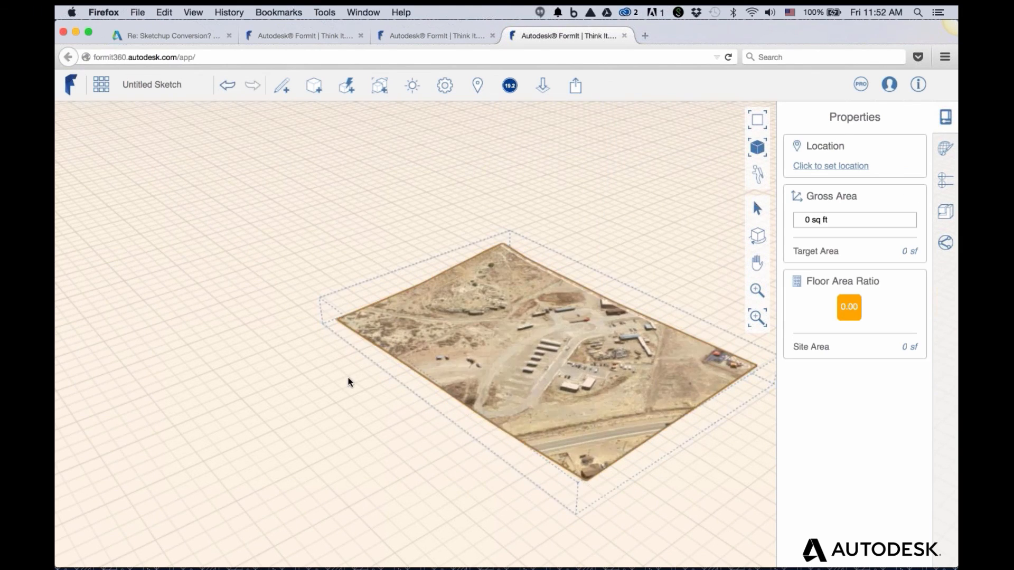
{"action": "right_click_drag", "start_coordinate": [406, 357], "coordinate": [641, 365]}
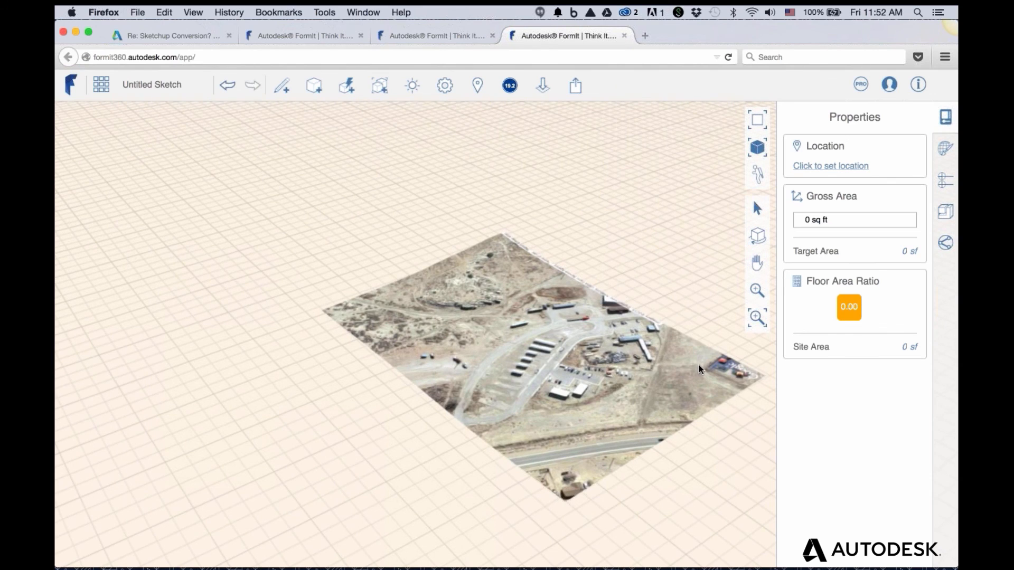
{"action": "right_click_drag", "start_coordinate": [699, 365], "coordinate": [479, 374]}
{"action": "scroll", "coordinate": [499, 352], "scroll_direction": "up", "scroll_amount": 2}
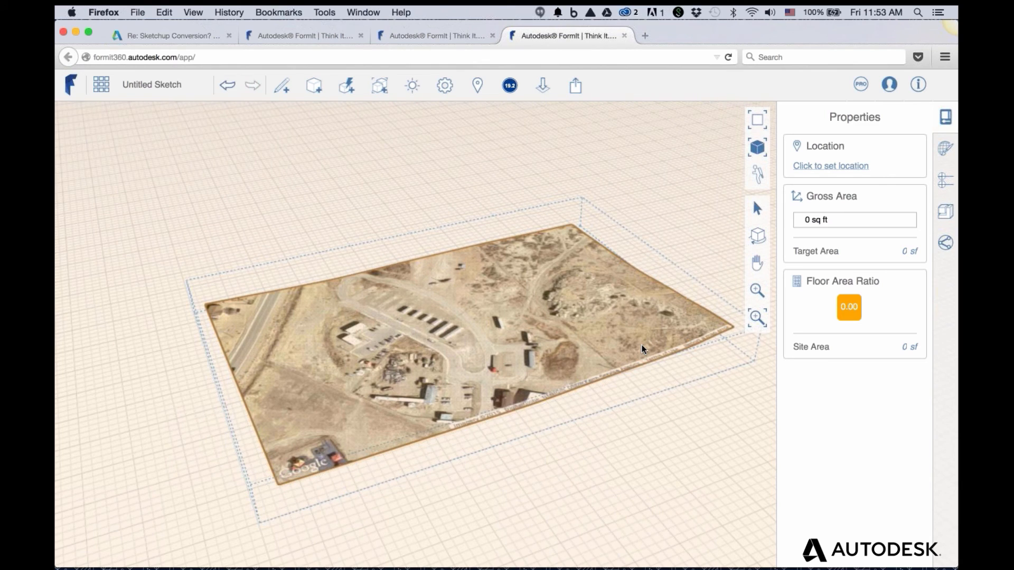
{"action": "left_click", "coordinate": [490, 230]}
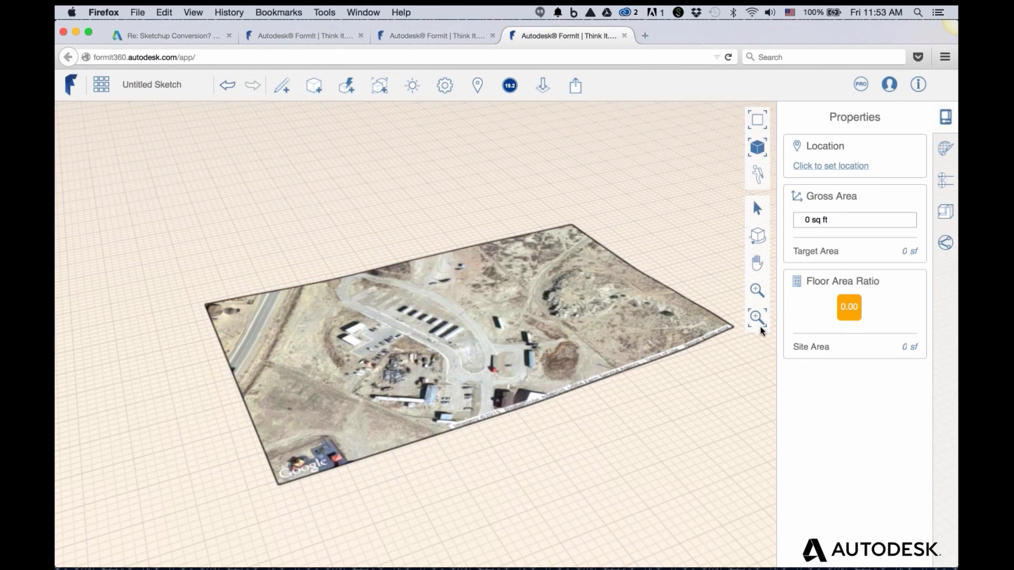
{"action": "left_click", "coordinate": [946, 296]}
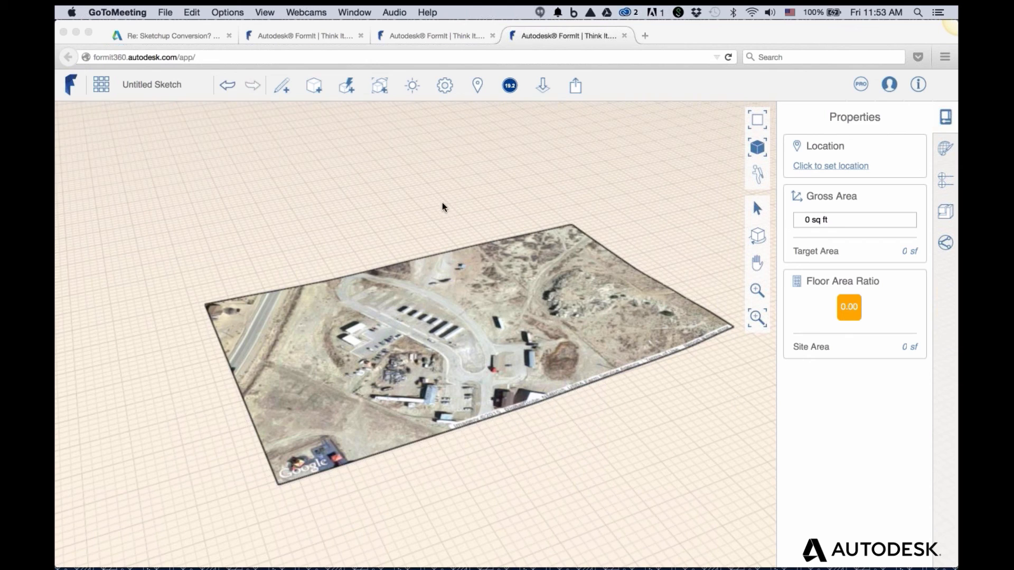
{"action": "left_click", "coordinate": [452, 214]}
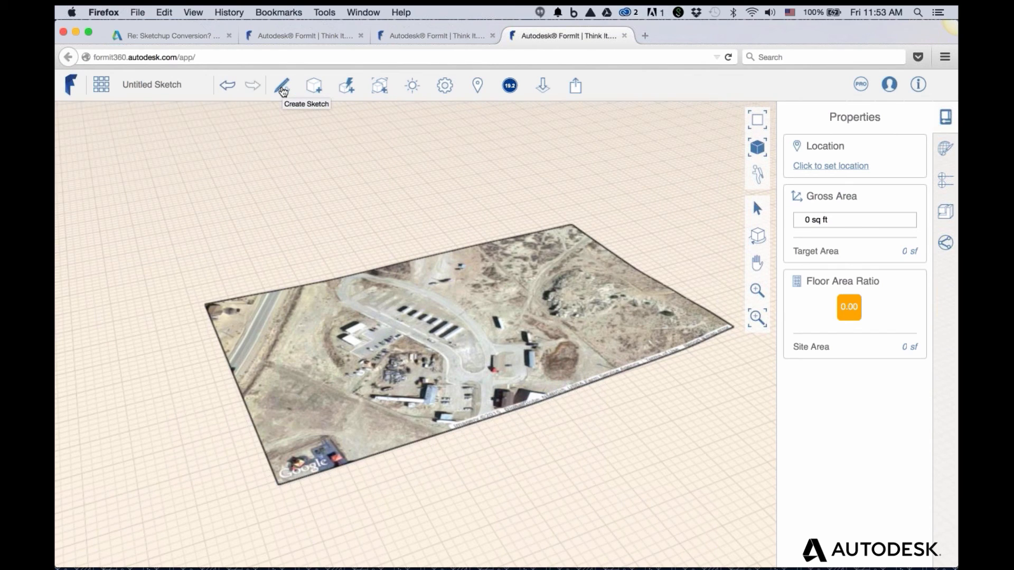
Open the Create Sketch flyout with its line, arc, spline, rectangle and circle tools
{"action": "left_click", "coordinate": [283, 88]}
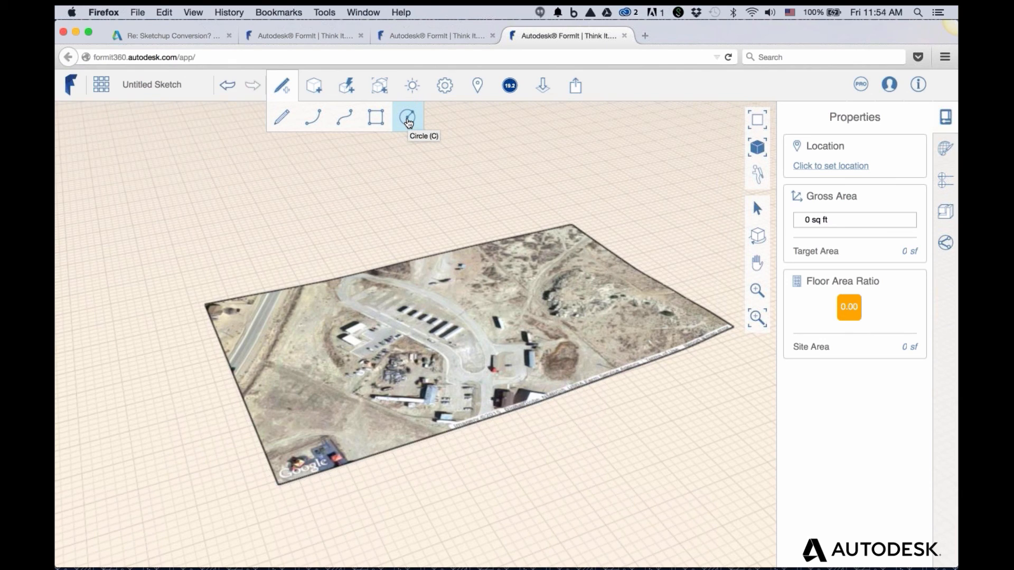
{"action": "left_click", "coordinate": [747, 400]}
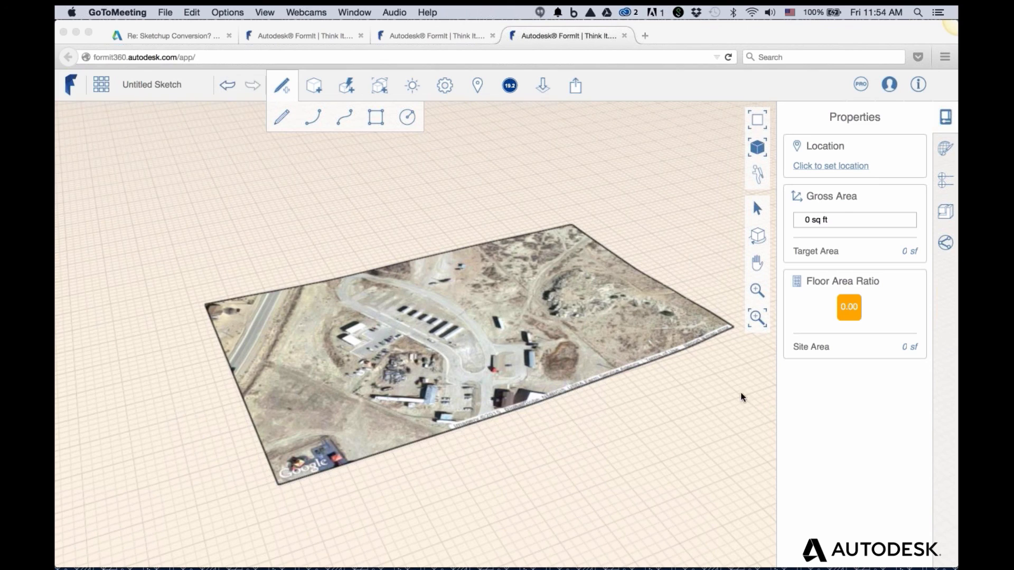
{"action": "left_click", "coordinate": [590, 434]}
{"action": "left_click", "coordinate": [397, 376]}
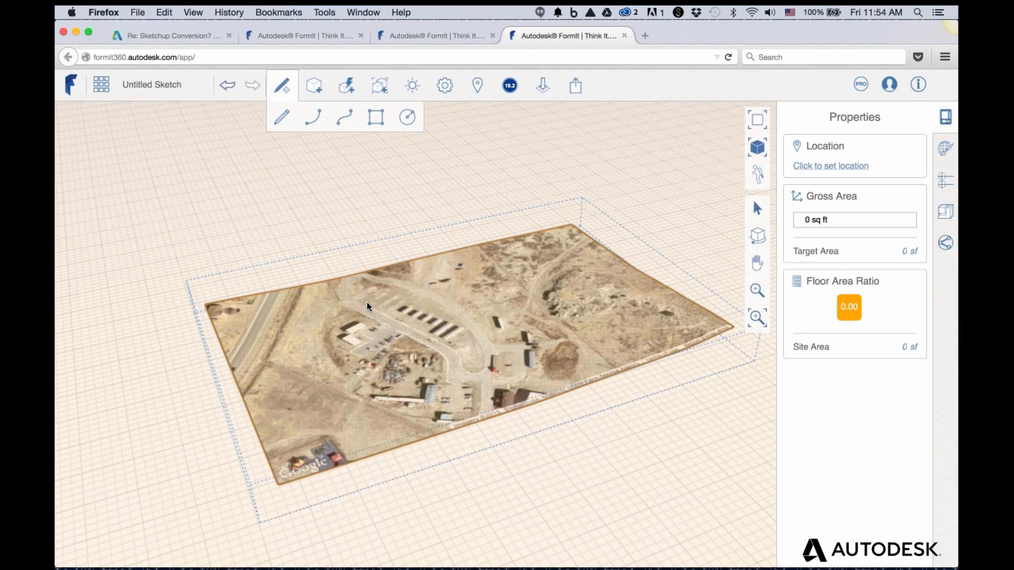
{"action": "left_click", "coordinate": [385, 238]}
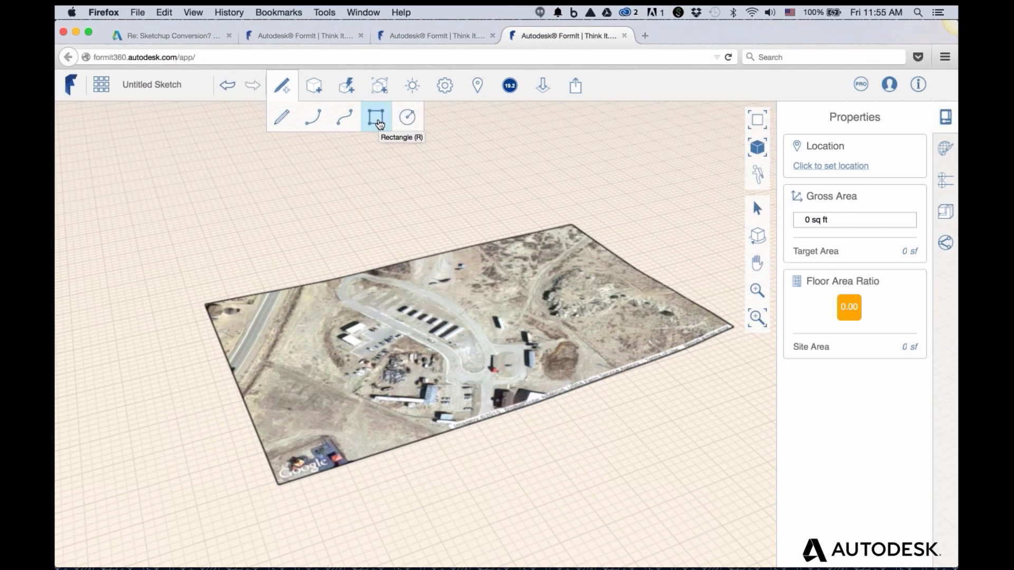
Zoom out so the terrain sits smaller, and pick the Line tool from Create Sketch
{"action": "right_click", "coordinate": [357, 227]}
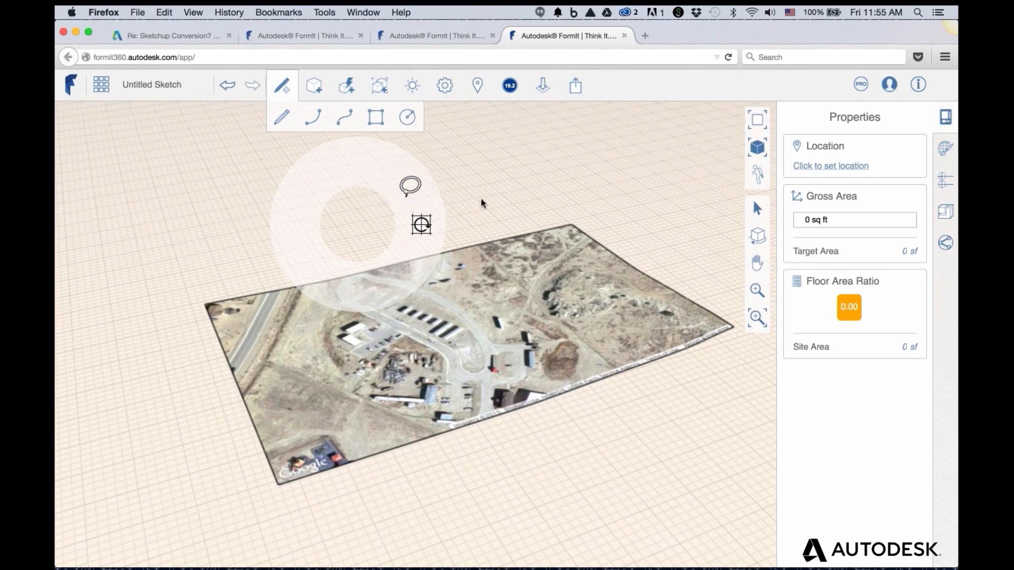
{"action": "left_click", "coordinate": [485, 318]}
{"action": "left_click", "coordinate": [640, 380]}
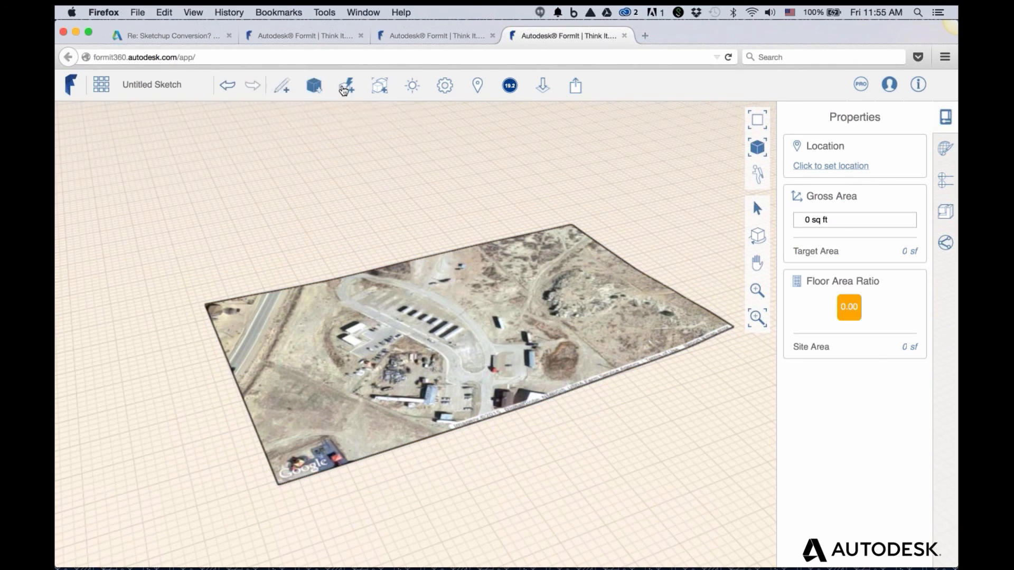
{"action": "mouse_move", "coordinate": [348, 91]}
{"action": "left_click", "coordinate": [779, 395]}
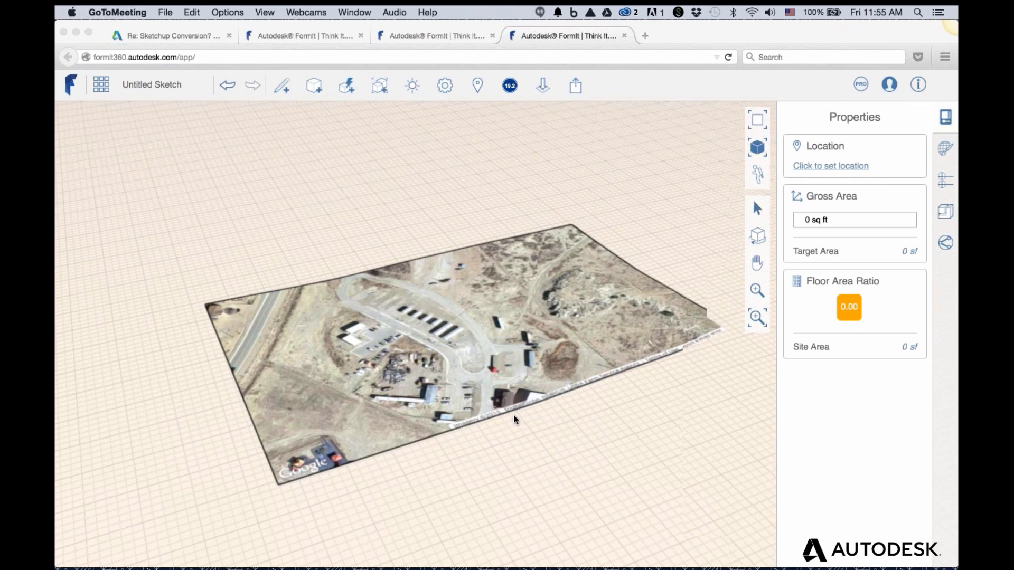
{"action": "scroll", "coordinate": [521, 422], "scroll_direction": "down", "scroll_amount": 3}
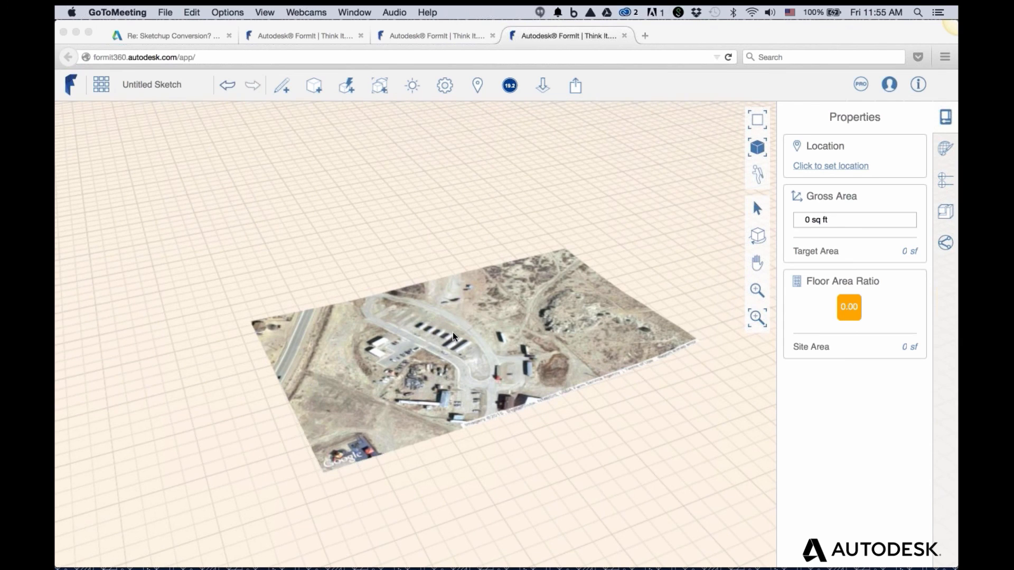
{"action": "left_click", "coordinate": [282, 85]}
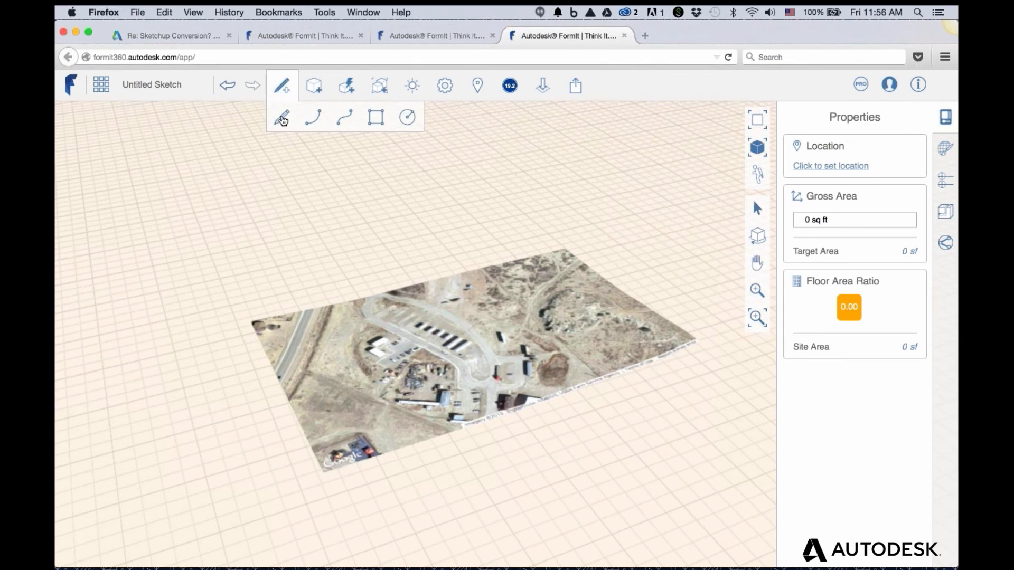
Draw two connected lines from the origin: a 500' segment and a 180' vertical segment
{"action": "left_click", "coordinate": [276, 264]}
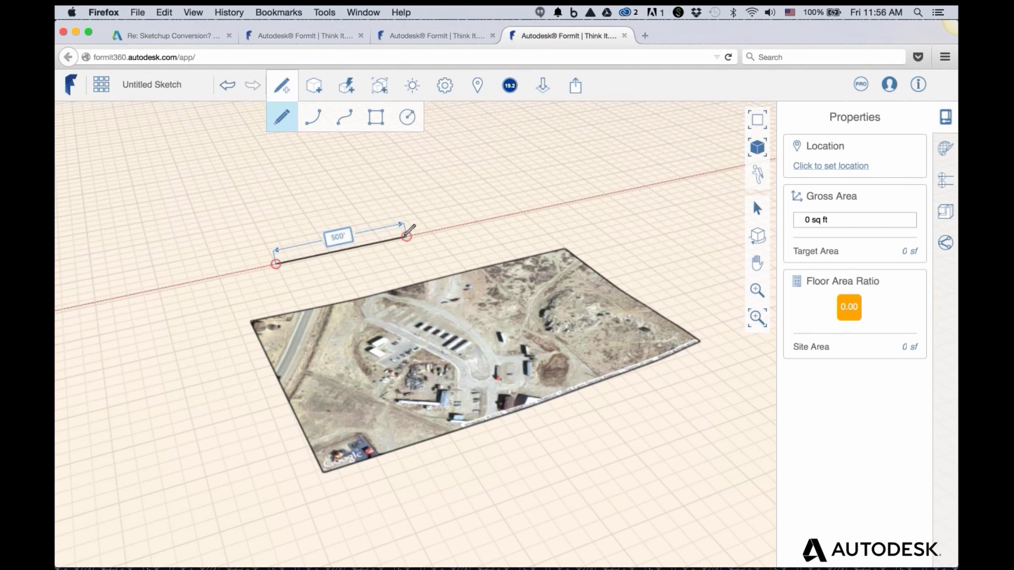
{"action": "left_click", "coordinate": [407, 236]}
{"action": "left_click", "coordinate": [403, 193]}
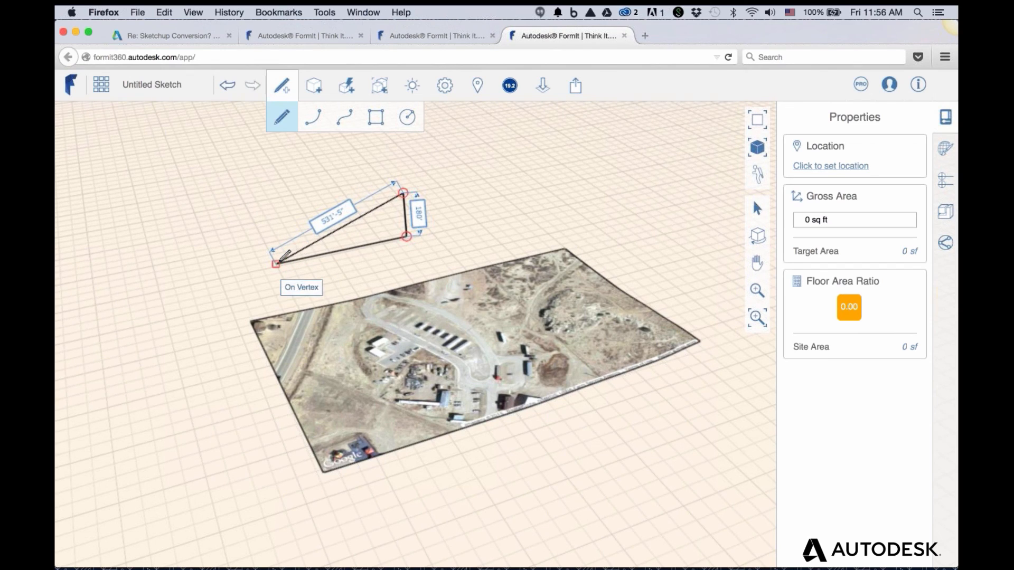
{"action": "key", "text": "Escape"}
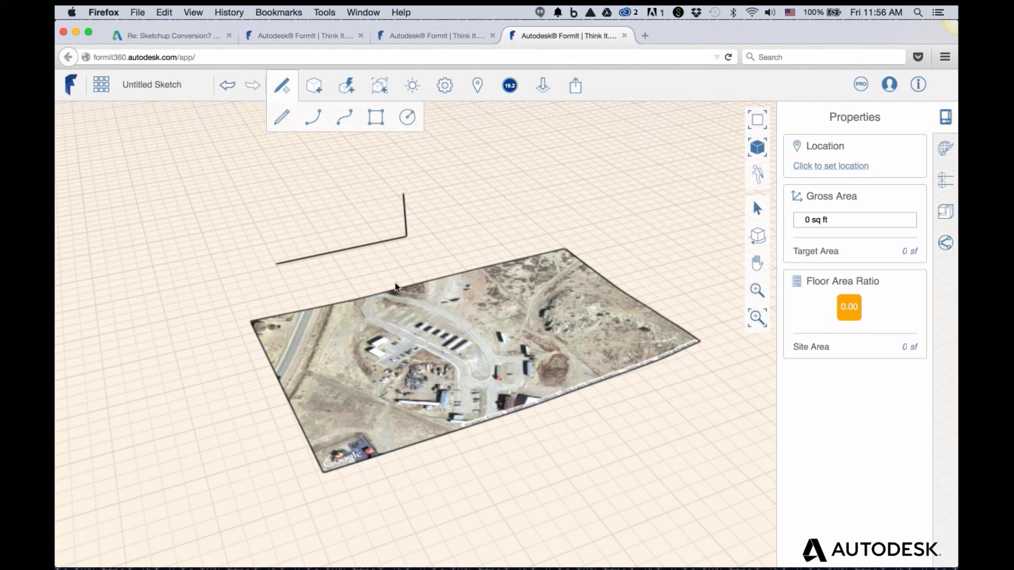